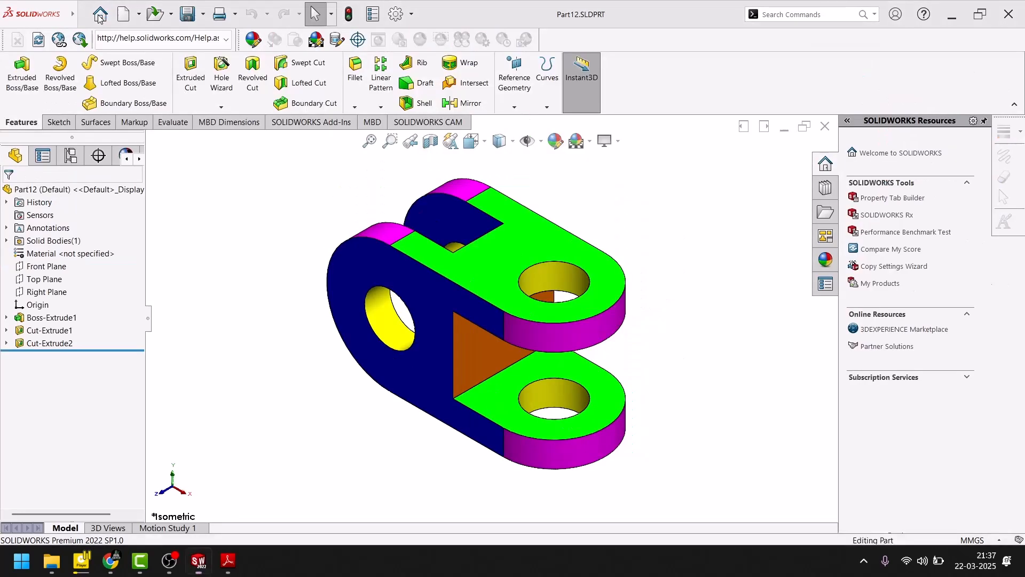
- Close the open Part12 model and create a new part document
left_click(825, 127)
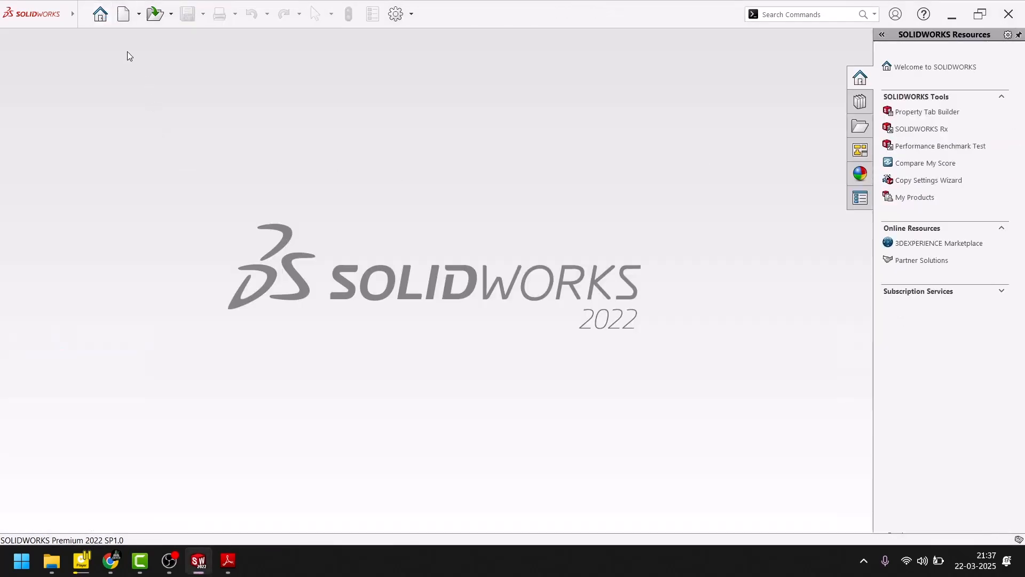
left_click(98, 18)
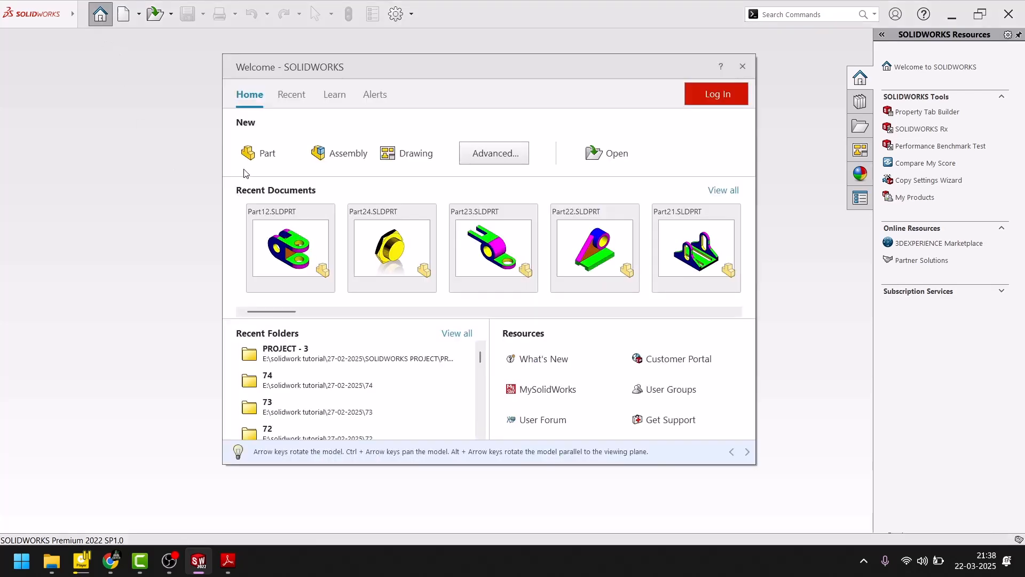
left_click(255, 155)
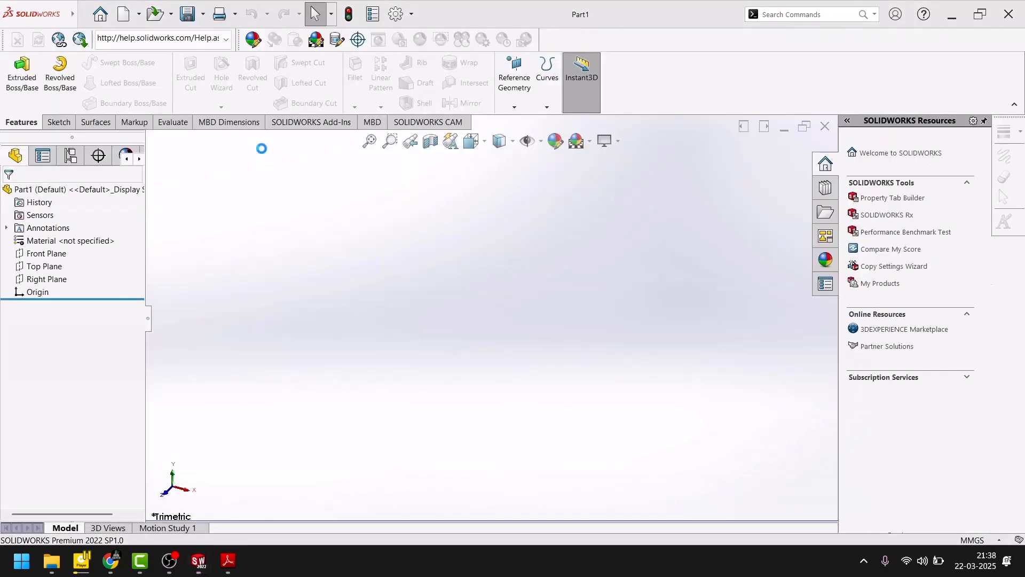
- Start a new sketch on the Top Plane of the empty part
left_click(59, 122)
left_click(17, 69)
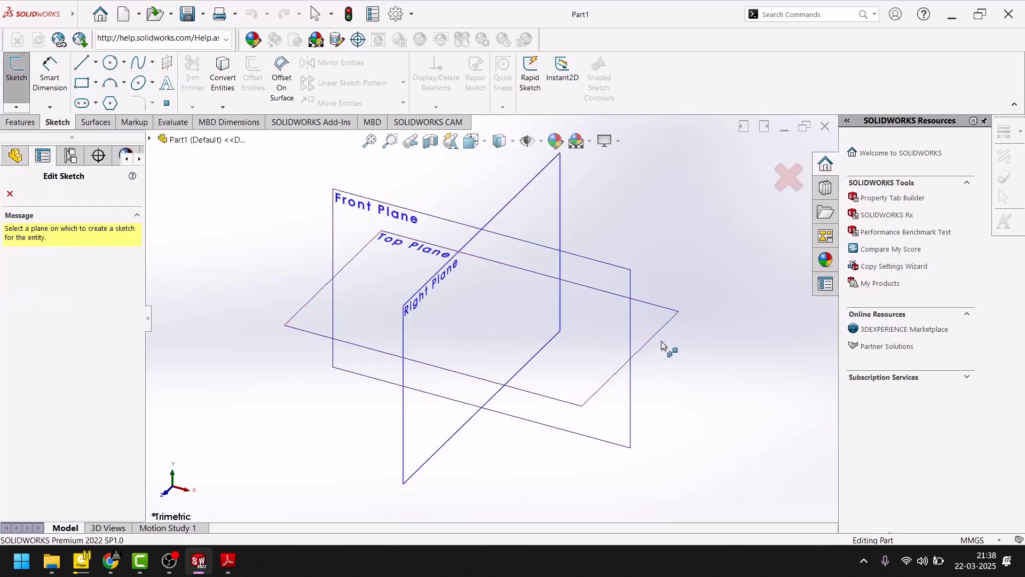
left_click(658, 325)
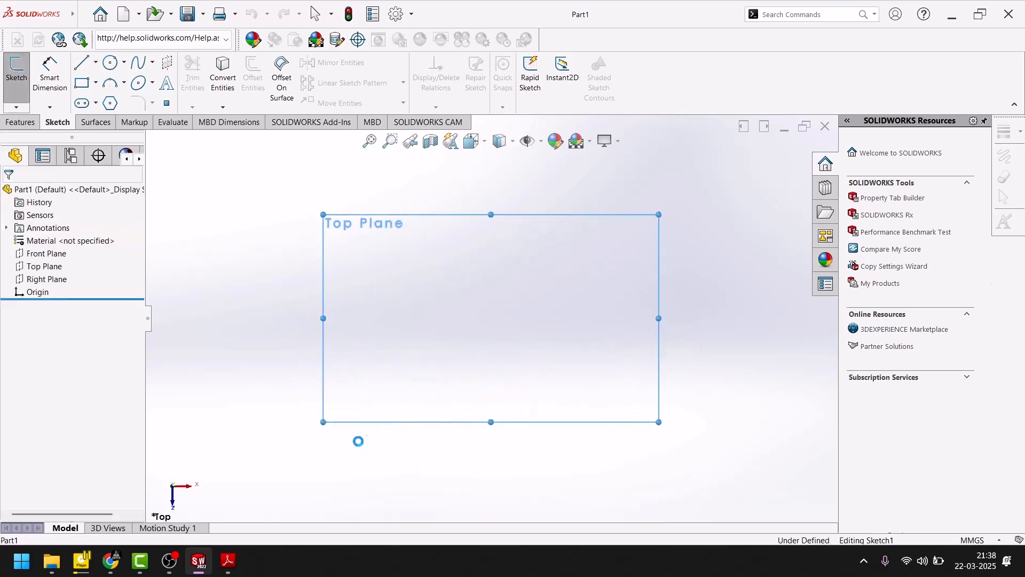
- Check the PDF drawing, then sketch two concentric circles at the origin with radii of about 17 mm and 48 mm
left_click(208, 567)
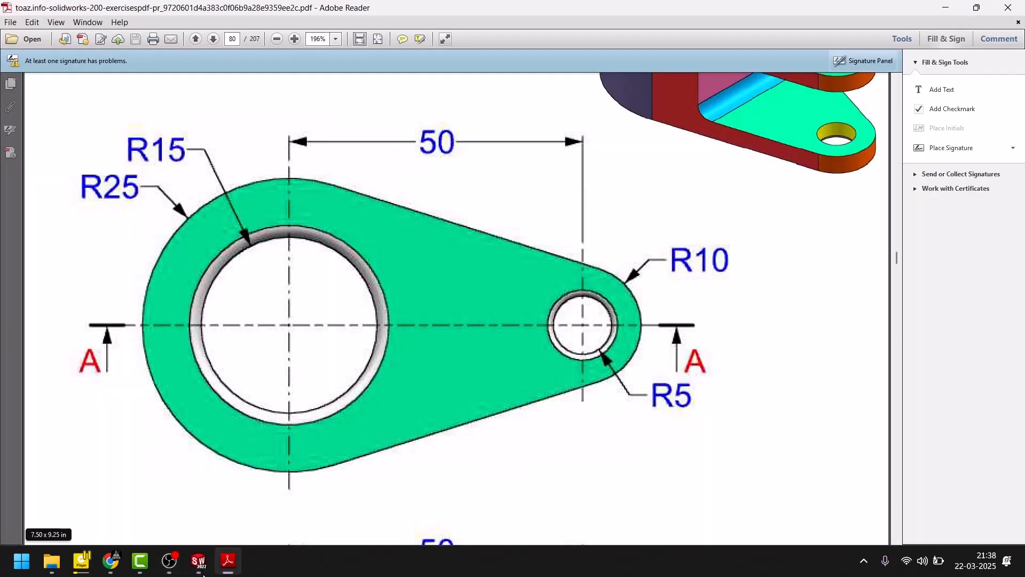
left_click(206, 566)
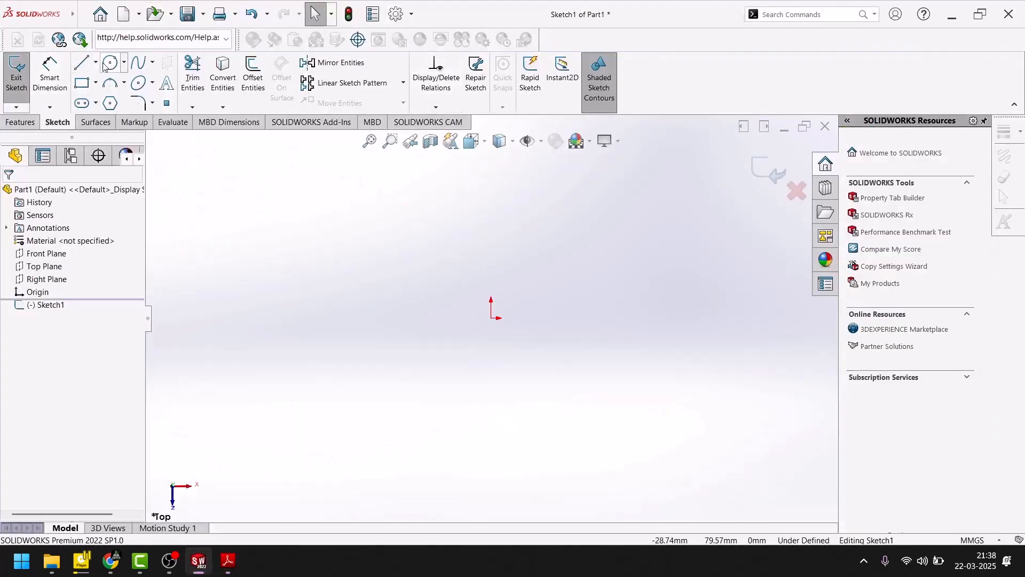
left_click(104, 62)
left_click(542, 316)
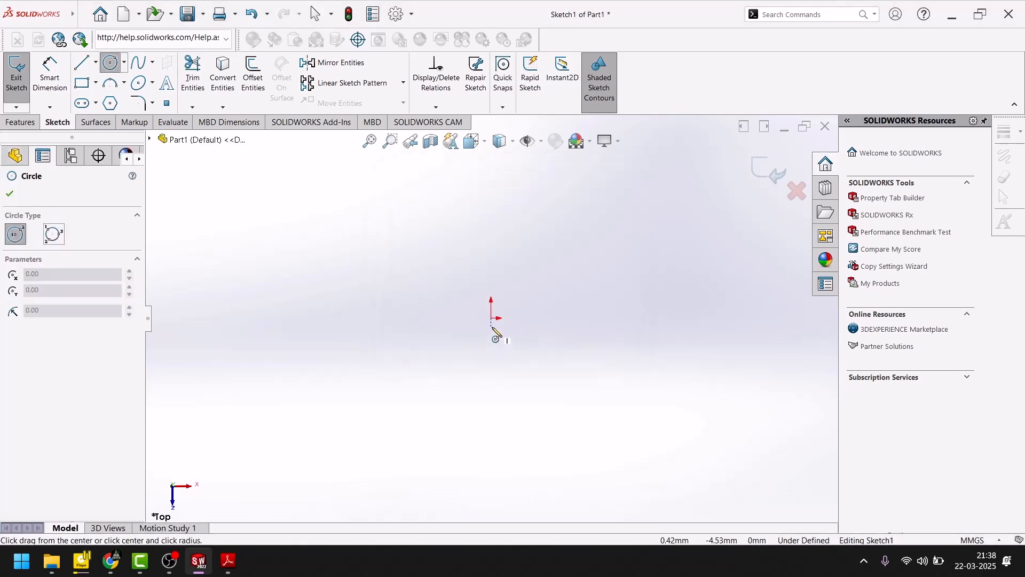
left_click(491, 319)
left_click(495, 348)
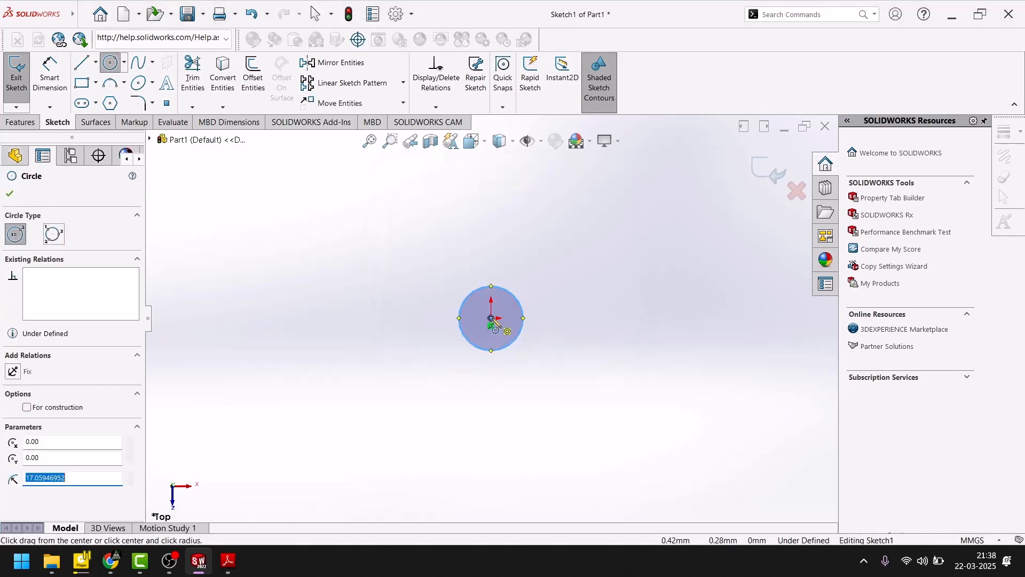
left_click(491, 319)
left_click(417, 265)
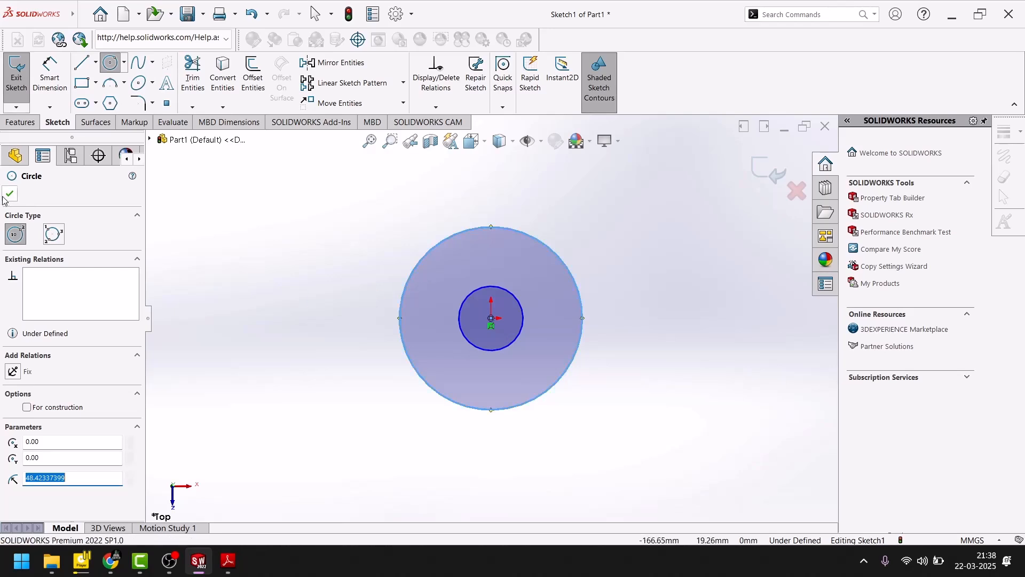
left_click(9, 196)
- Dimension the inner circle at the origin with a diameter of 15 mm
left_click(50, 72)
left_click(472, 290)
left_click(392, 244)
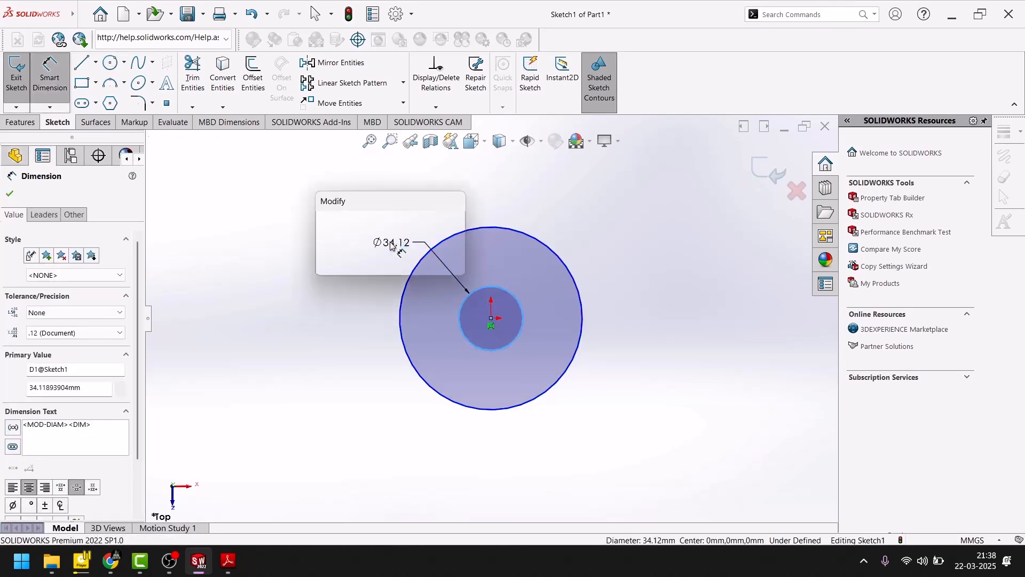
type("15")
key("Return")
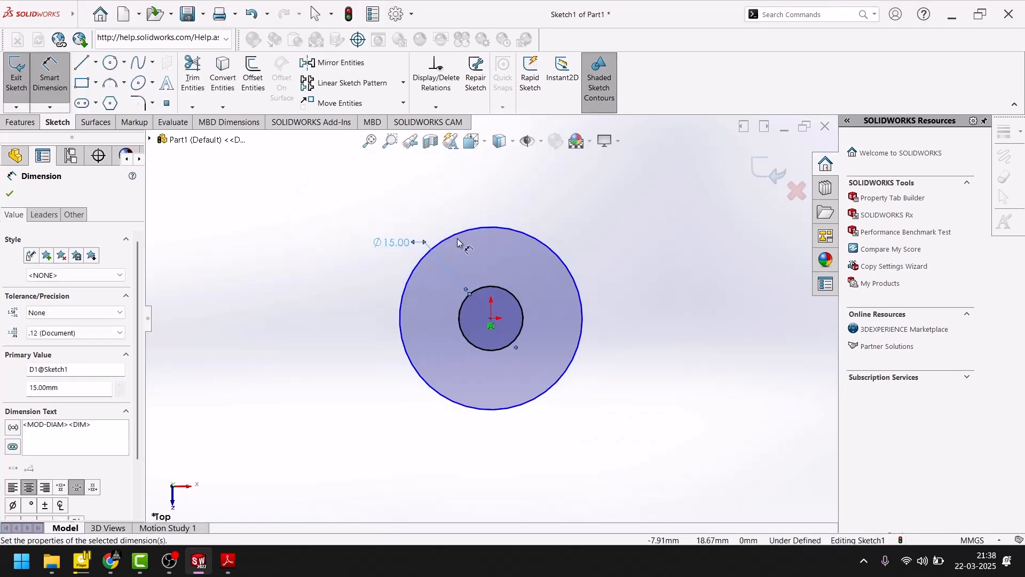
- Dimension the outer circle at the origin with a diameter of 25 mm
left_click(458, 233)
left_click(447, 238)
left_click(400, 212)
type("25")
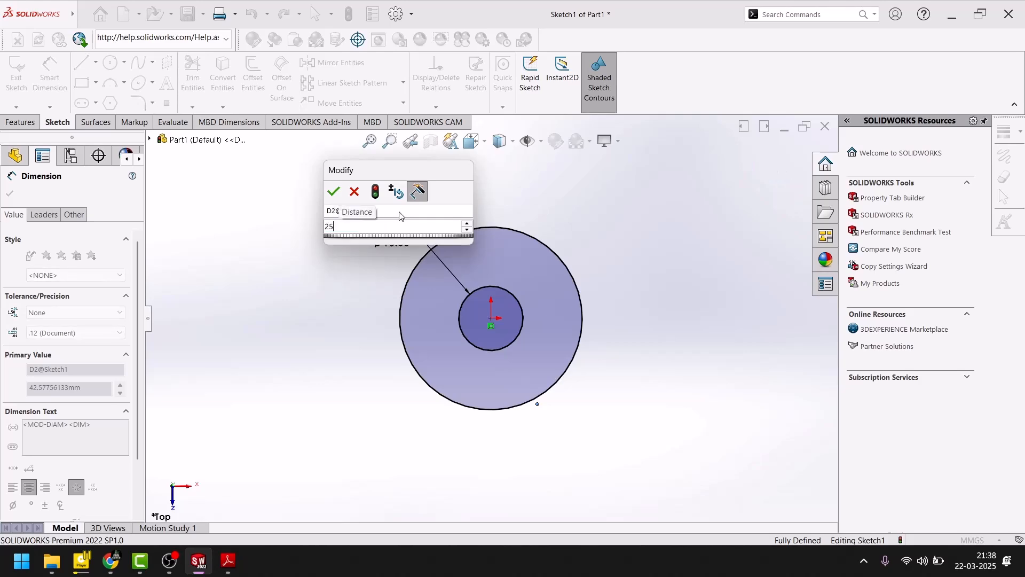
key("Return")
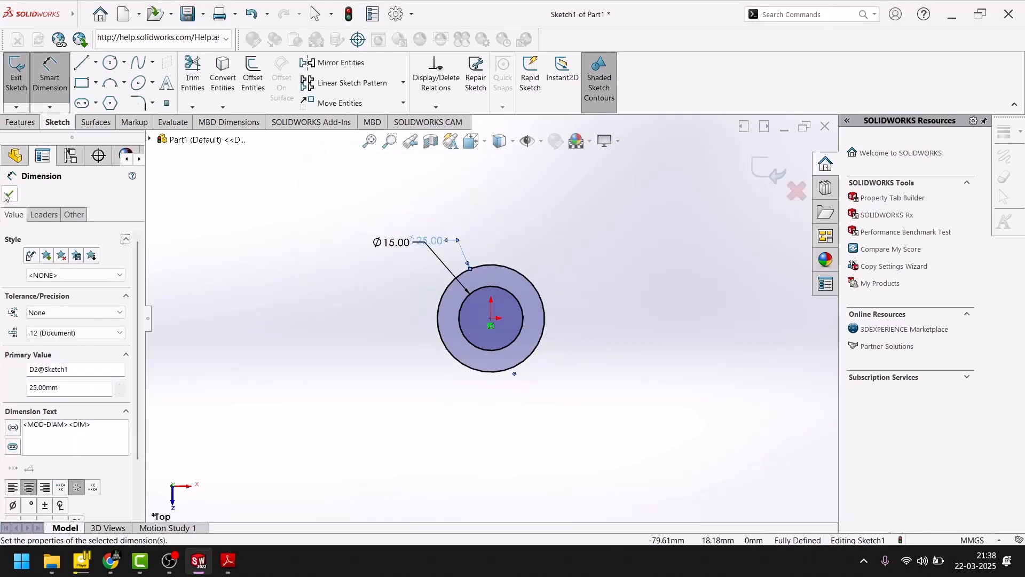
left_click(7, 195)
- Recheck the PDF drawing and add infinite vertical and horizontal centerlines through the origin
left_click(196, 564)
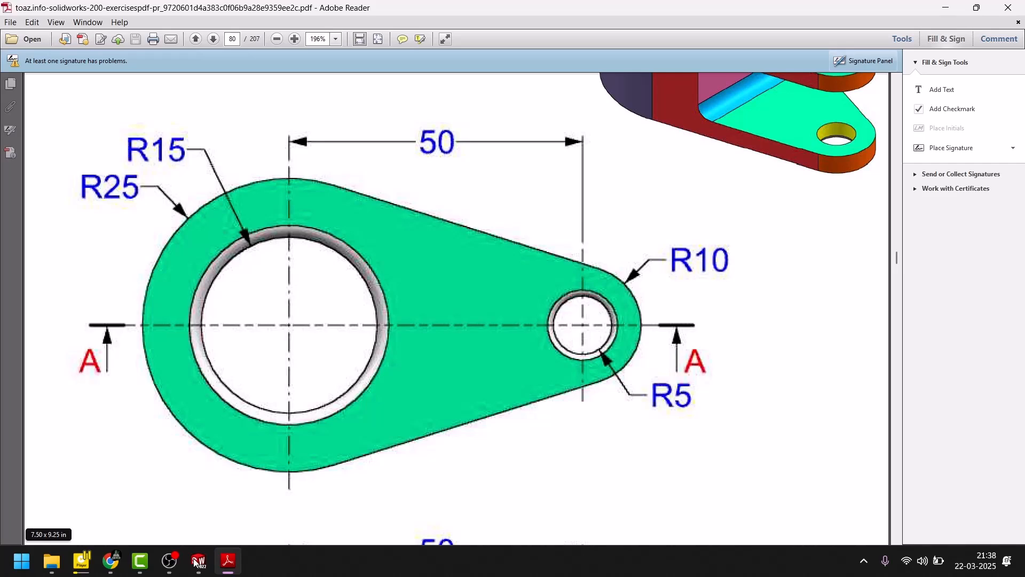
left_click(197, 562)
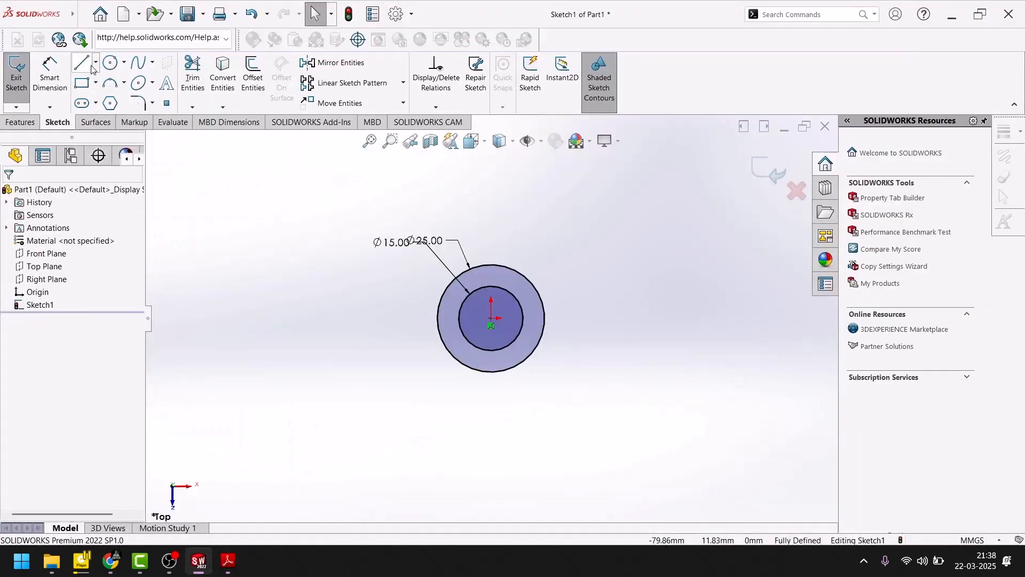
left_click(96, 63)
left_click(104, 92)
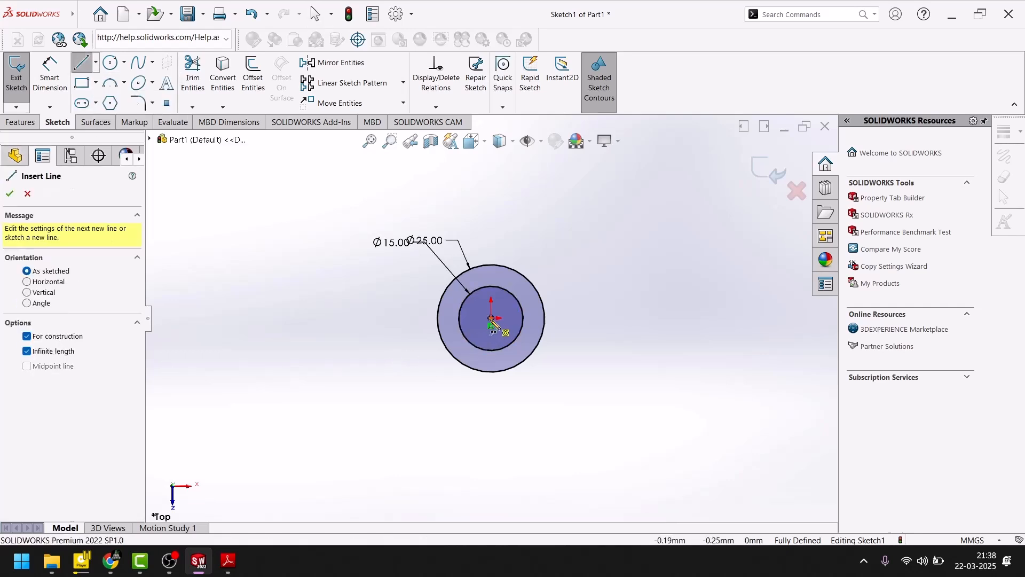
left_click(490, 319)
left_click(491, 335)
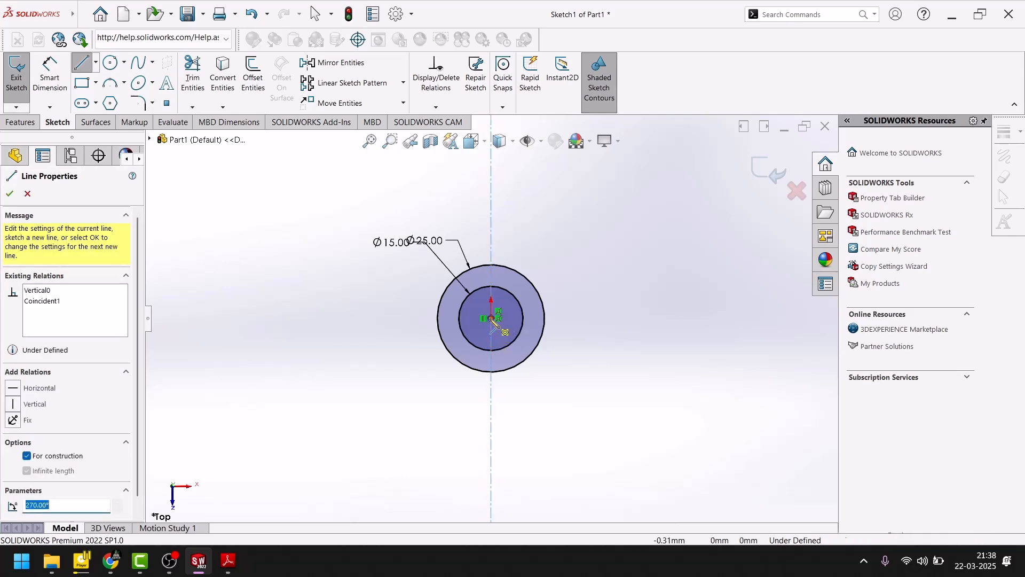
left_click(491, 319)
left_click(481, 319)
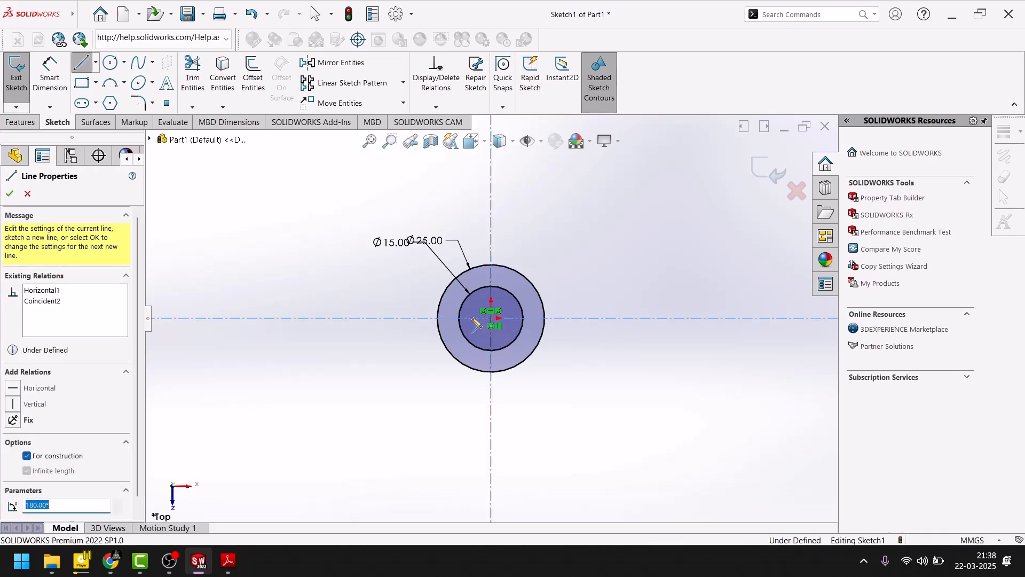
- Add a second infinite vertical centerline crossing the horizontal one about 54 mm to the right of the origin
left_click(726, 319)
left_click(728, 347)
left_click(10, 193)
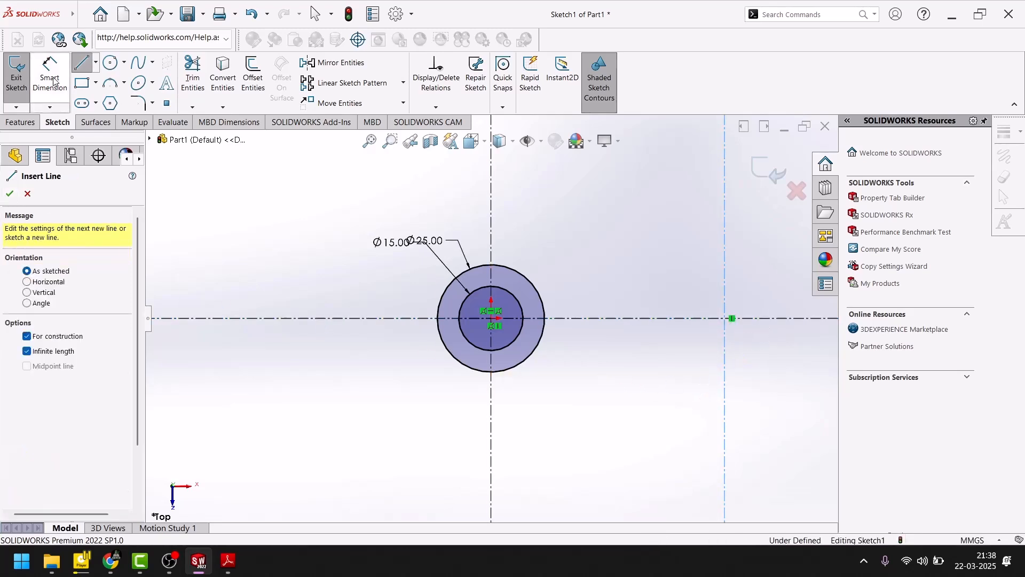
key("Escape")
- Check the hole spacing in the PDF drawing and set the distance between the two vertical centerlines to 50 mm
left_click(228, 561)
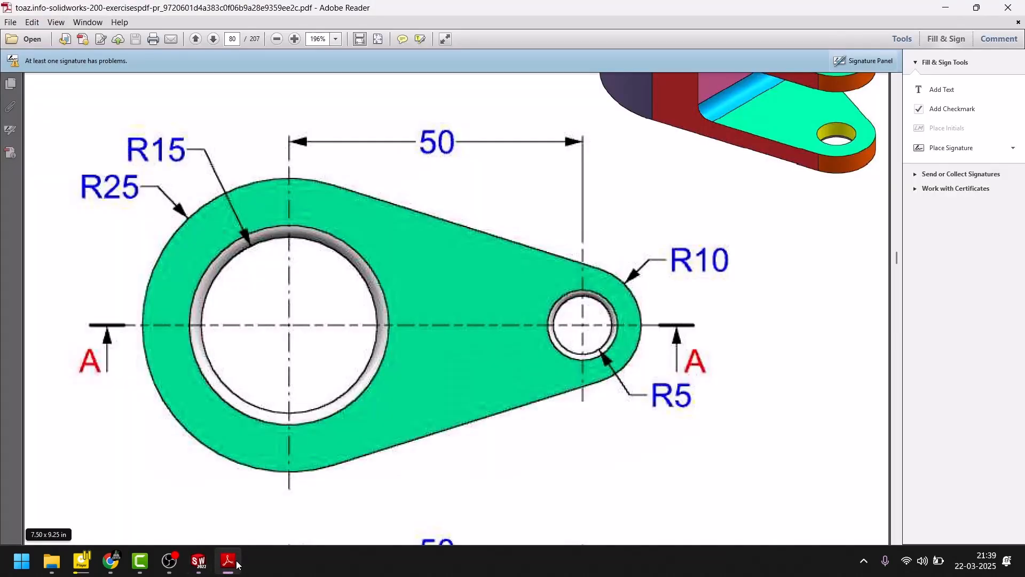
left_click(236, 563)
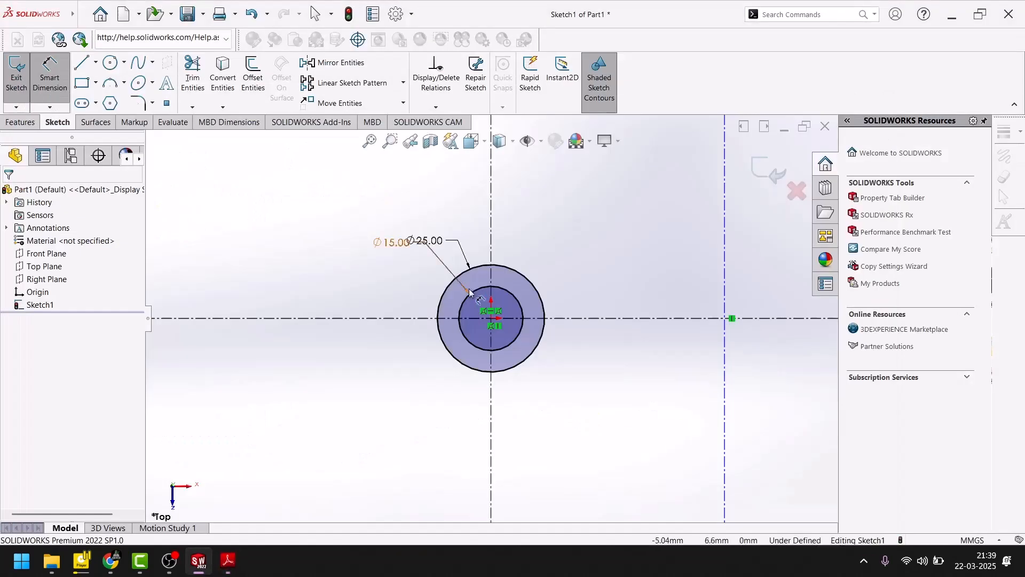
left_click(494, 213)
left_click(726, 200)
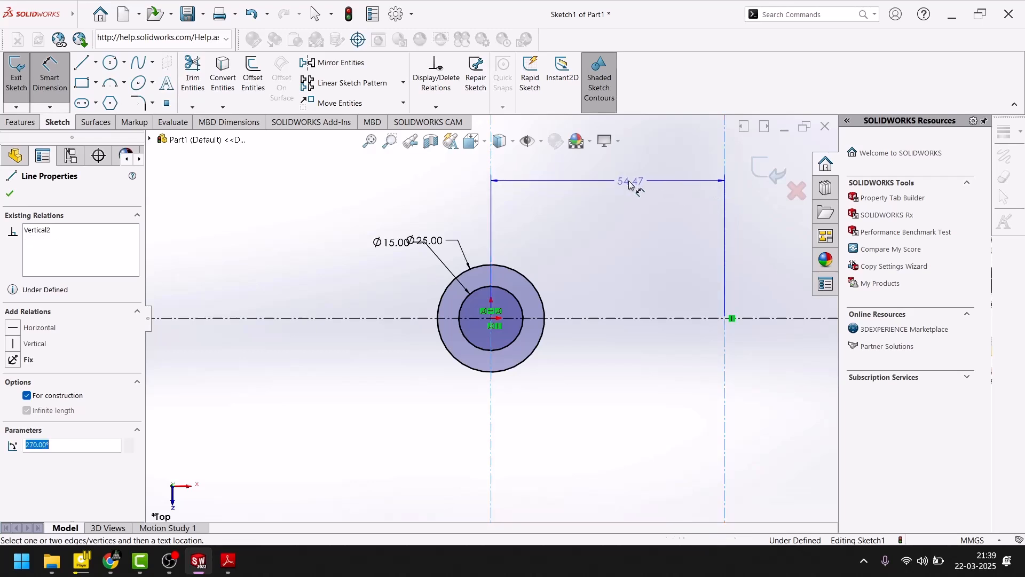
left_click(625, 180)
type("50")
key("Return")
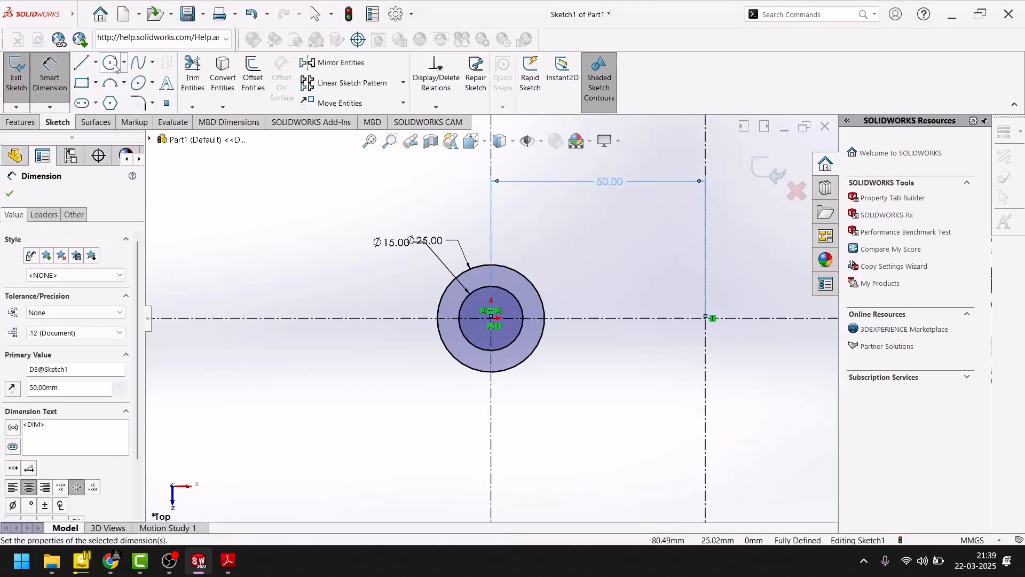
- Sketch two concentric circles with radii of about 8 mm and 14 mm where the right vertical centerline crosses the horizontal one
left_click(110, 63)
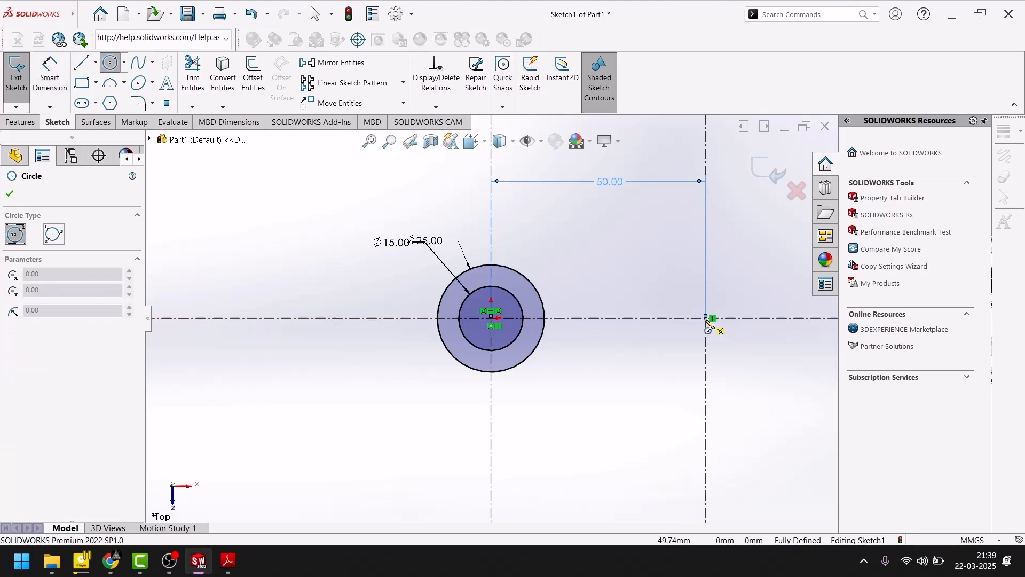
left_click(706, 319)
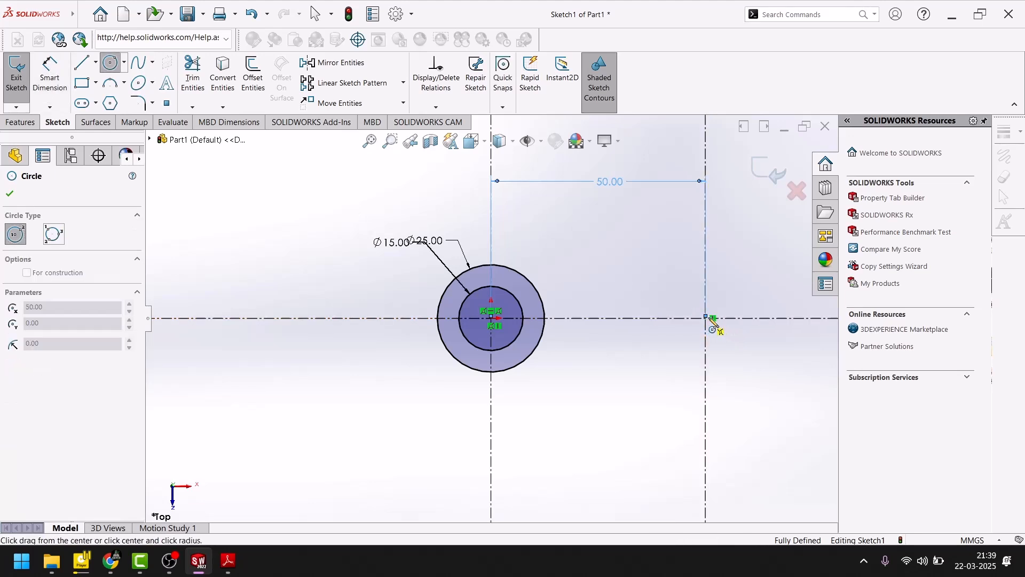
left_click(730, 343)
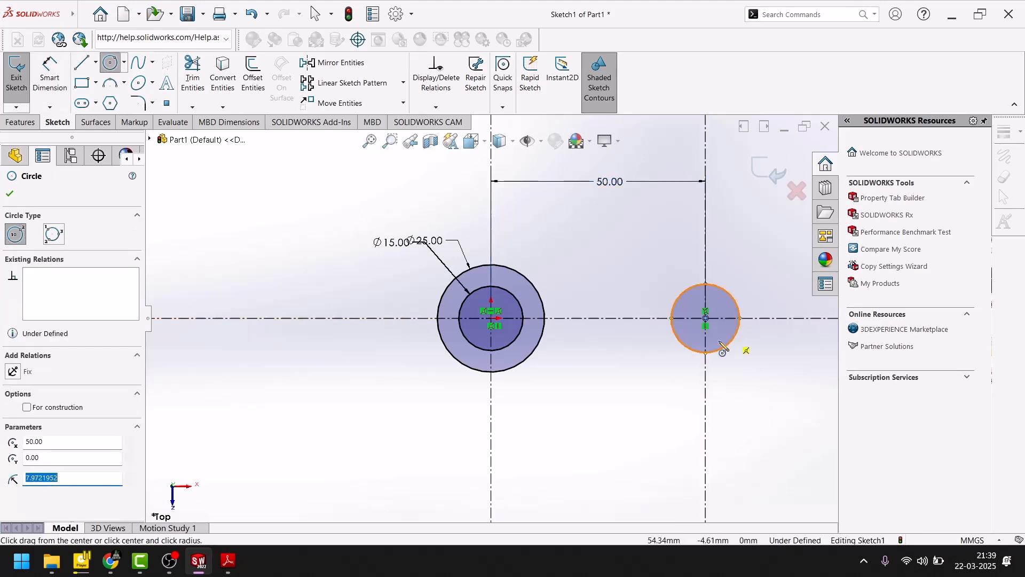
left_click(11, 195)
left_click(228, 562)
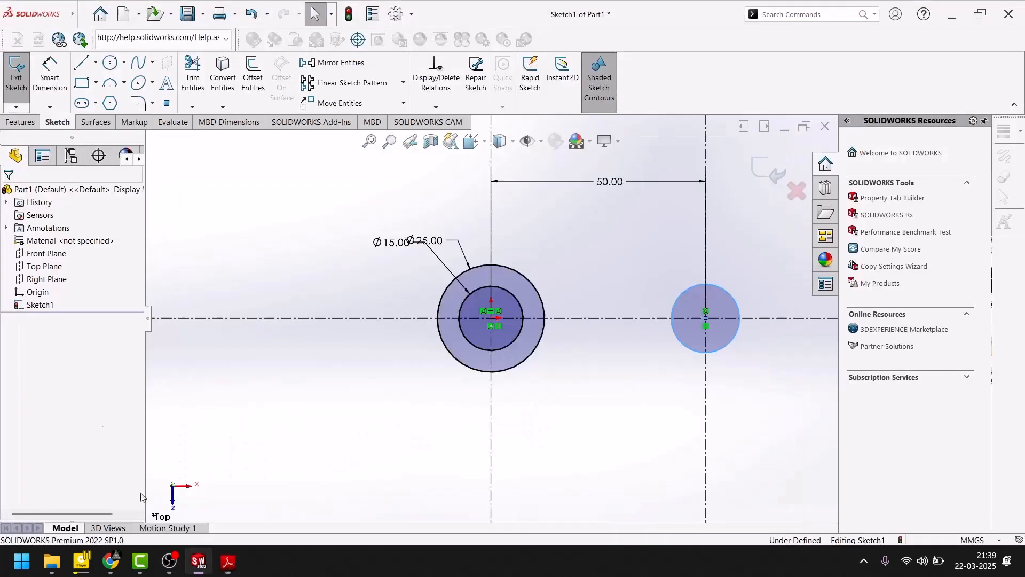
left_click(228, 570)
left_click(110, 63)
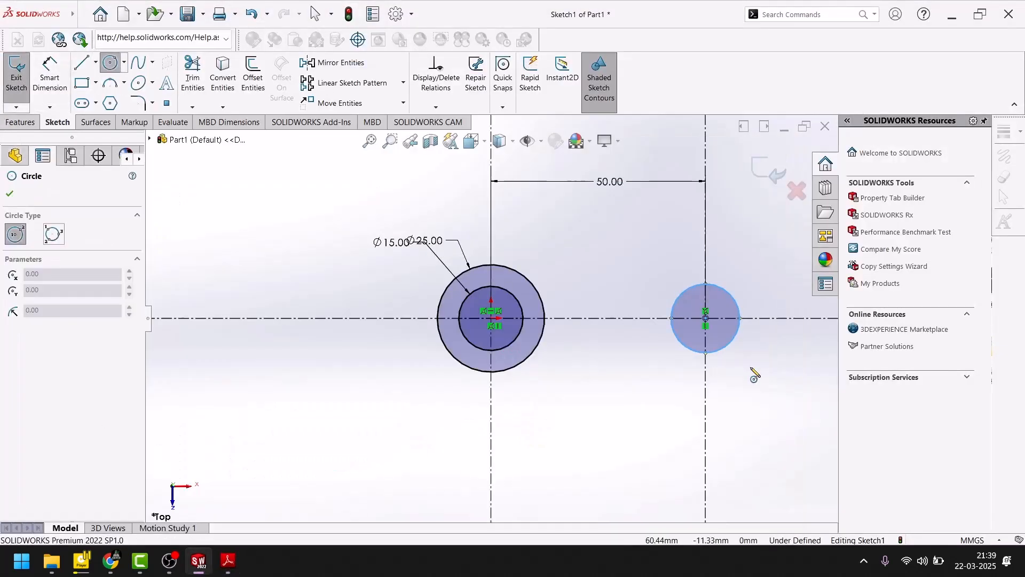
left_click(706, 318)
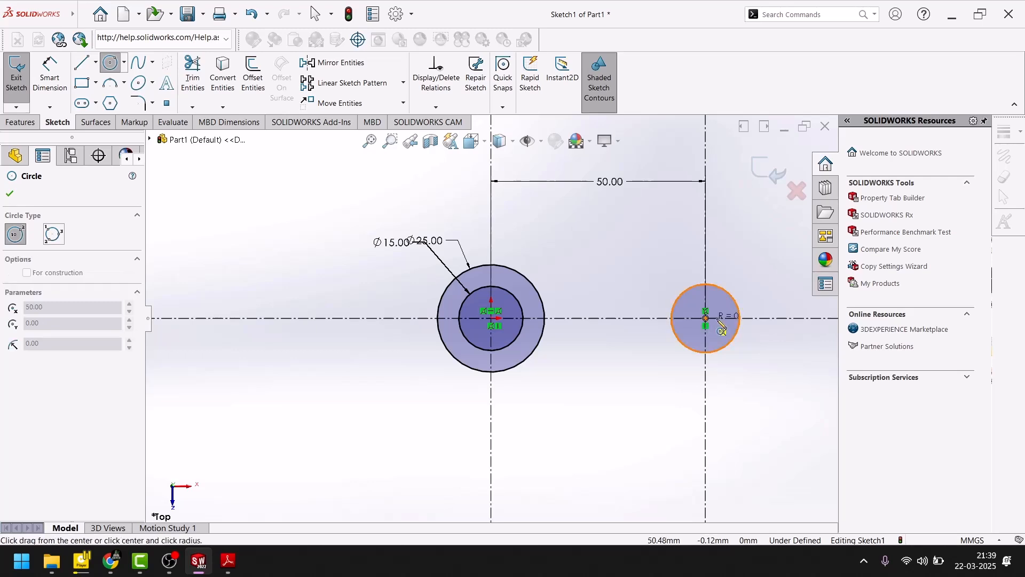
left_click(746, 273)
left_click(9, 194)
- Dimension the inner circle on the right centerline with a diameter of 5 mm
left_click(50, 75)
left_click(690, 287)
left_click(614, 238)
type("5.9443904mm")
key("Return")
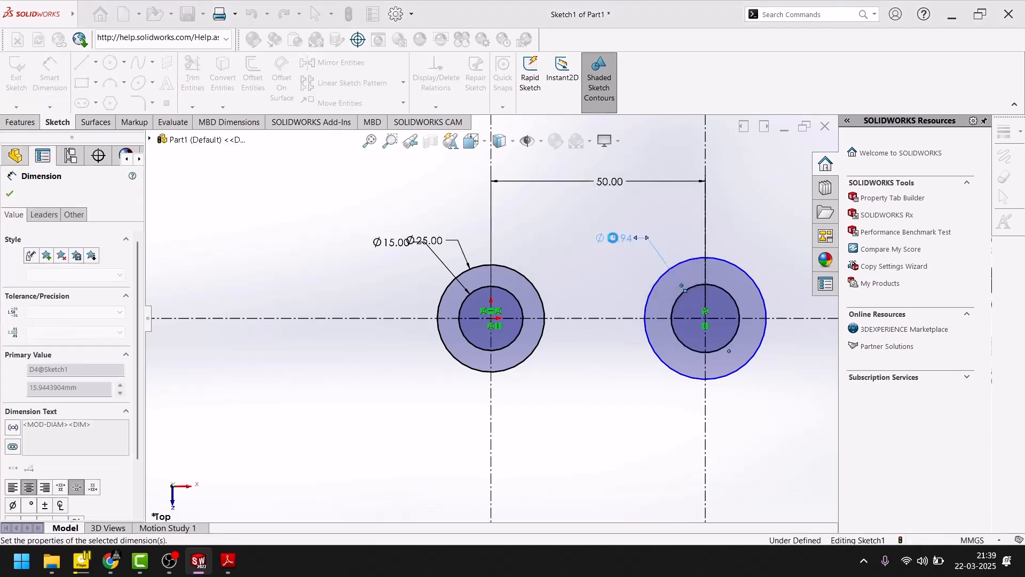
- Dimension the outer circle on the right centerline with a diameter of 10 mm
left_click(694, 262)
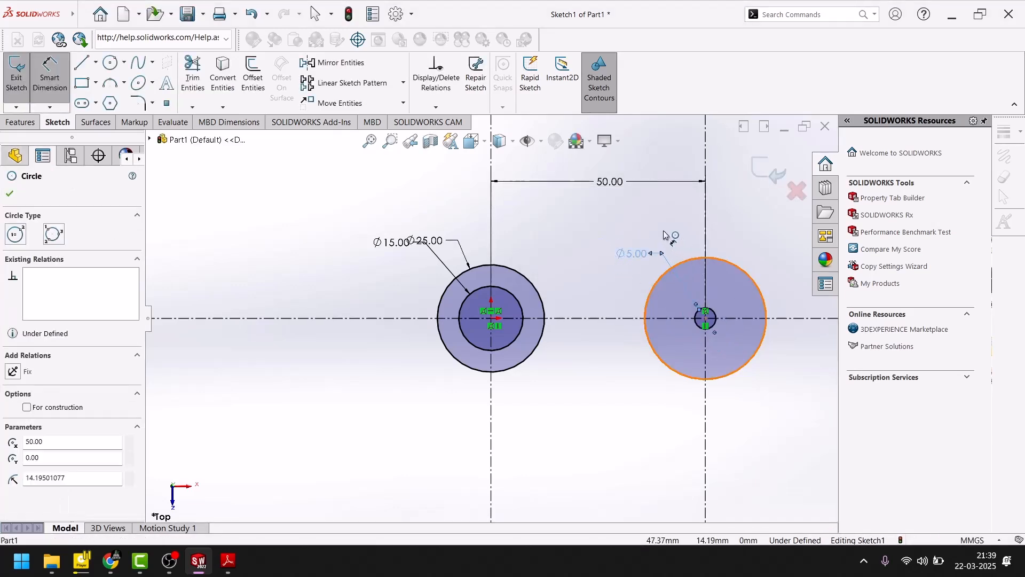
left_click(662, 229)
type("10")
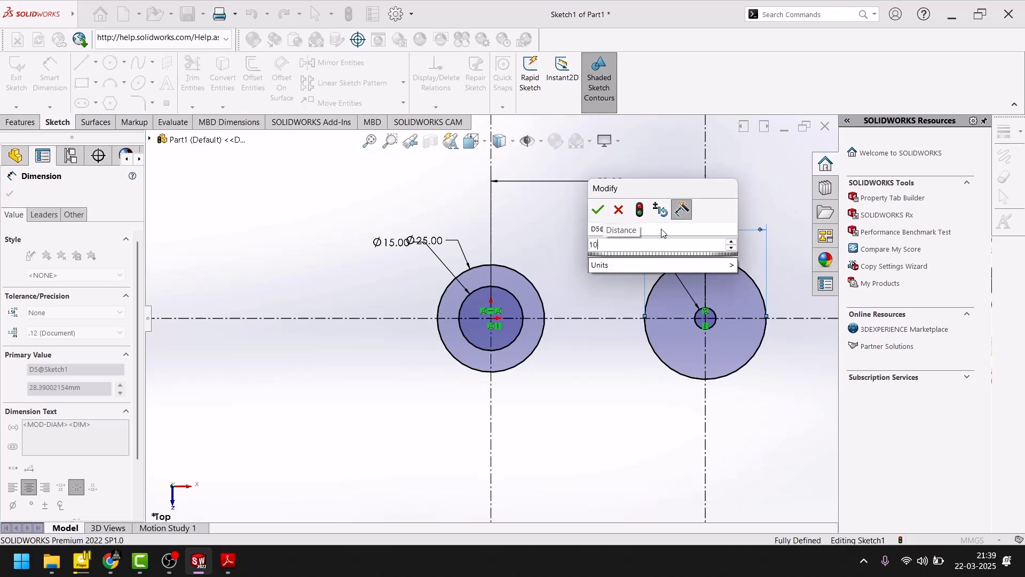
key("Return")
scroll(685, 363, "down", 2)
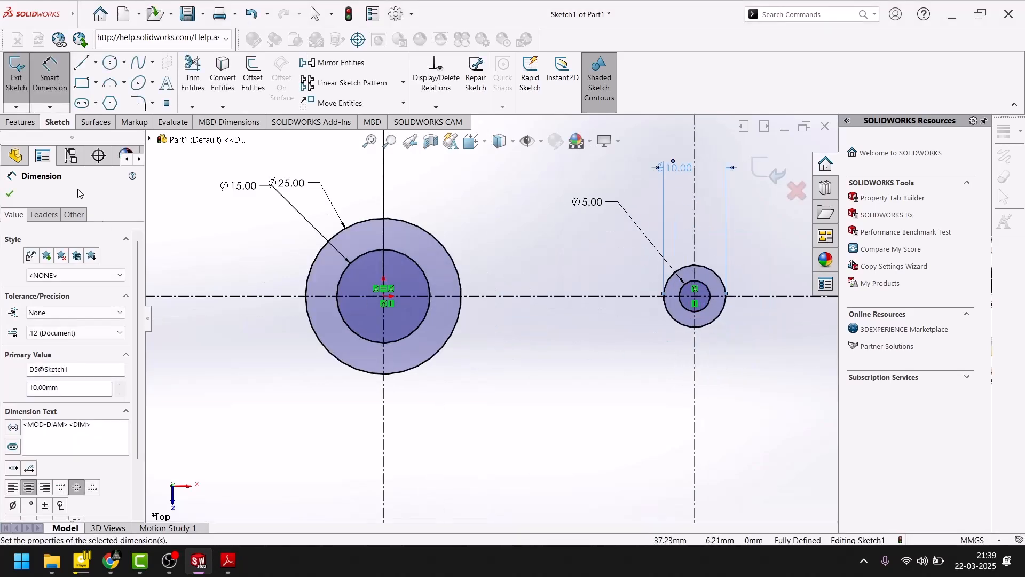
left_click(83, 14)
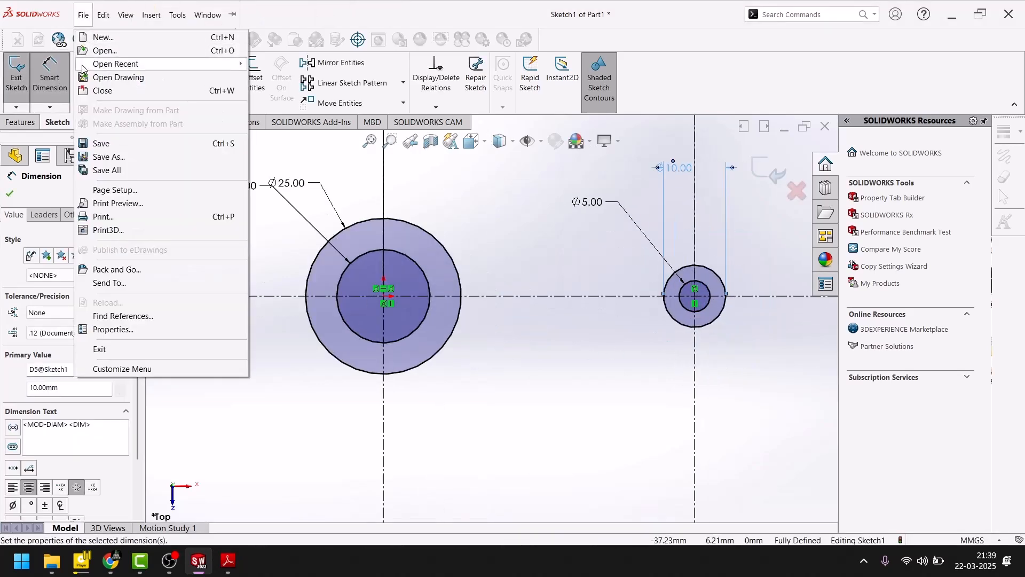
- Sketch a line about 53 mm long from the uppermost point of the large outer circle to the upper edge of the small outer circle
left_click(325, 160)
left_click(82, 62)
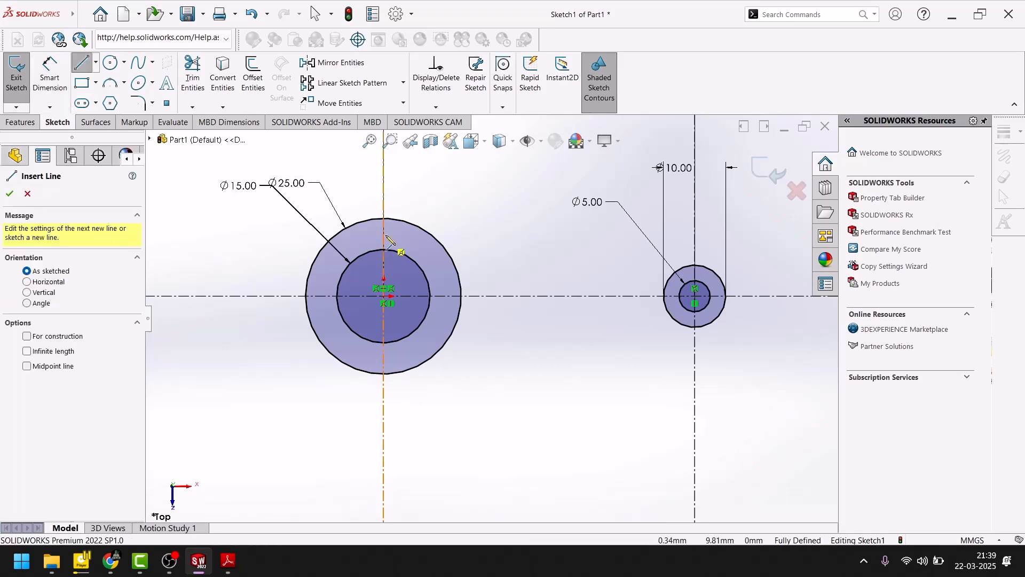
left_click(384, 219)
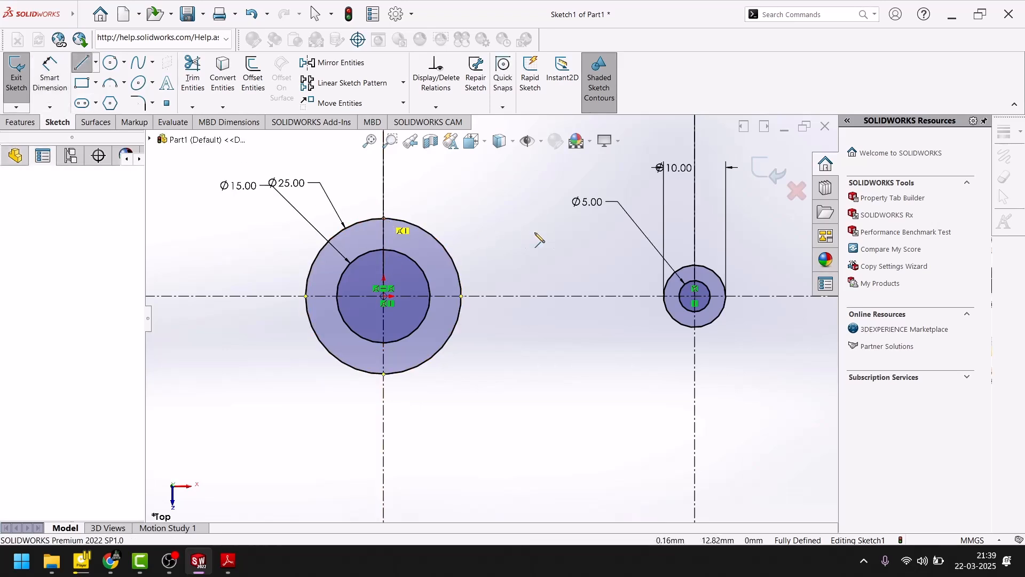
left_click(712, 273)
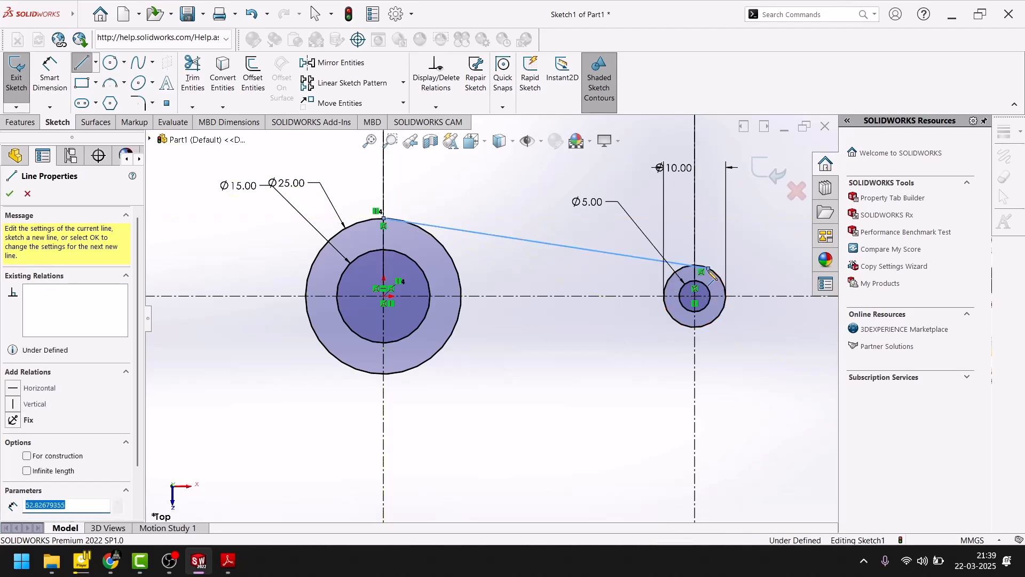
key("Escape")
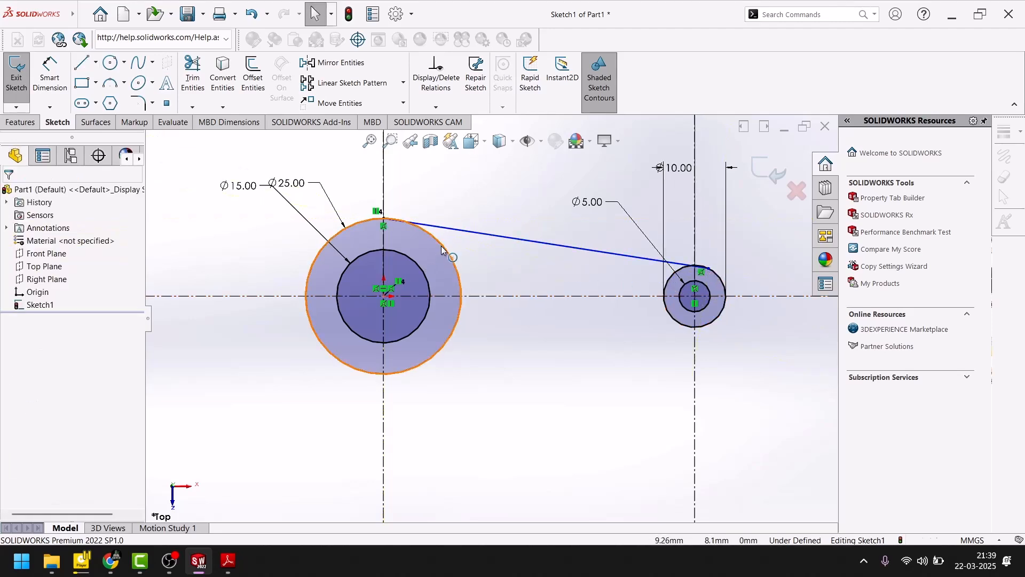
- Try to make the upper line tangent to the large outer circle, and undo the relation
left_click(442, 249)
left_click(469, 231, "ctrl")
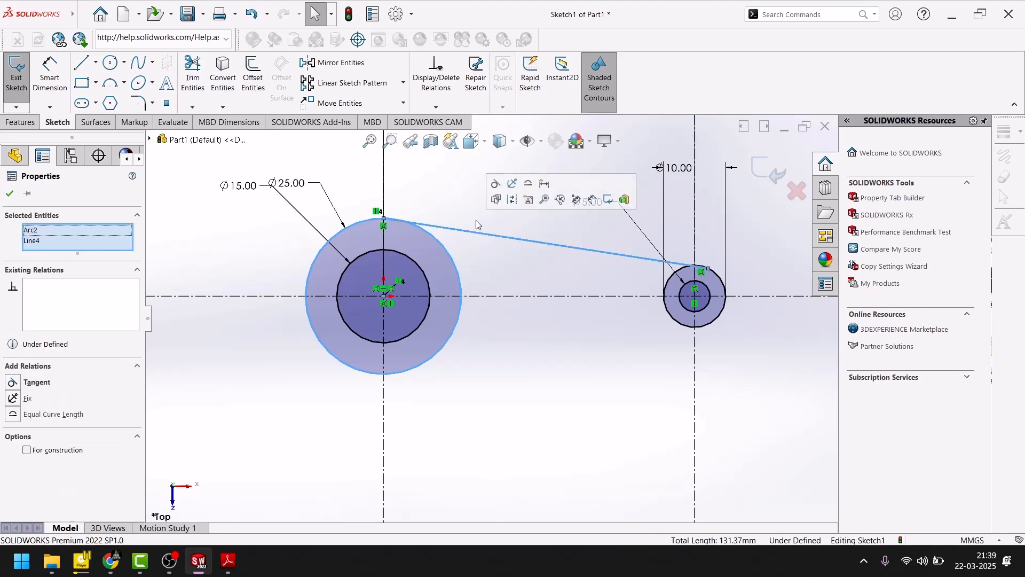
left_click(496, 184)
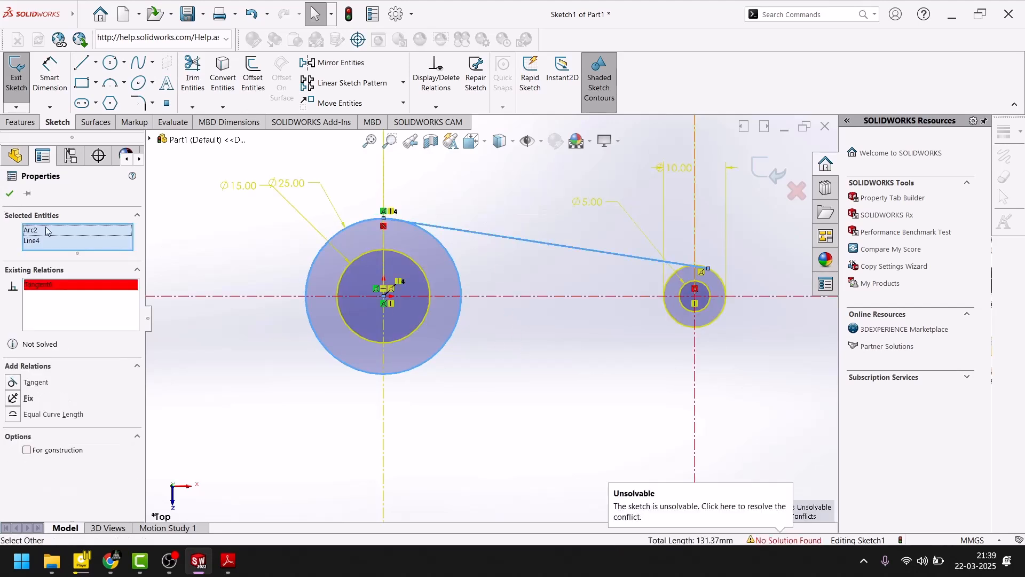
left_click(243, 366)
key("ctrl+z")
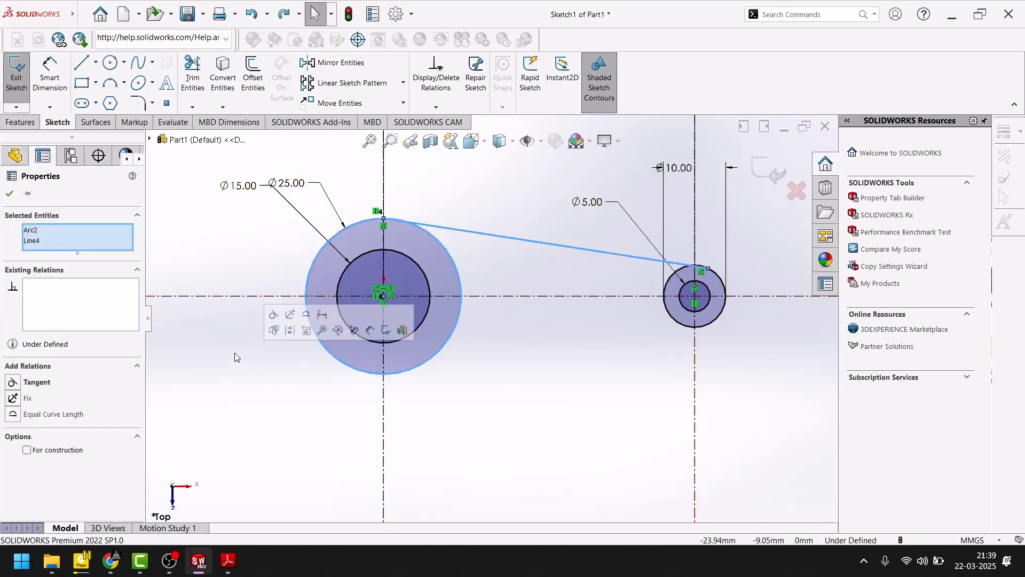
left_click(550, 403)
- Make the upper line tangent to the small outer circle
scroll(727, 287, "down", 7)
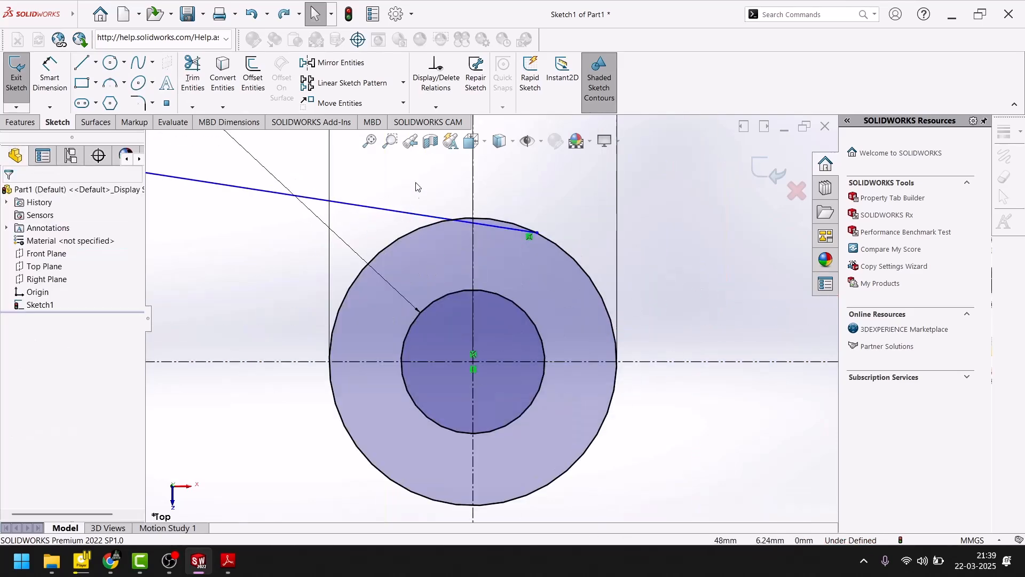
left_click(416, 214)
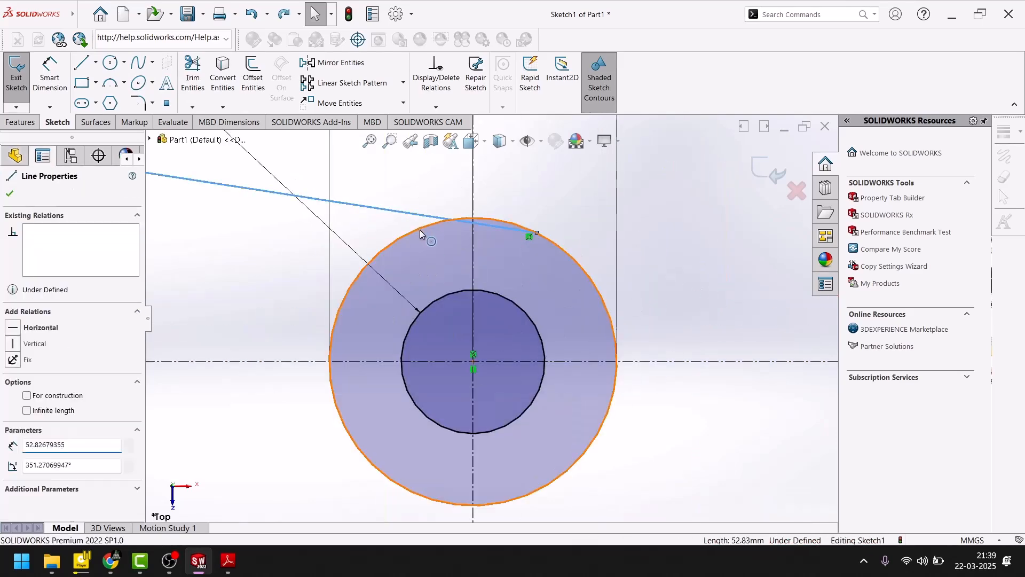
left_click(419, 229, "ctrl")
left_click(450, 183)
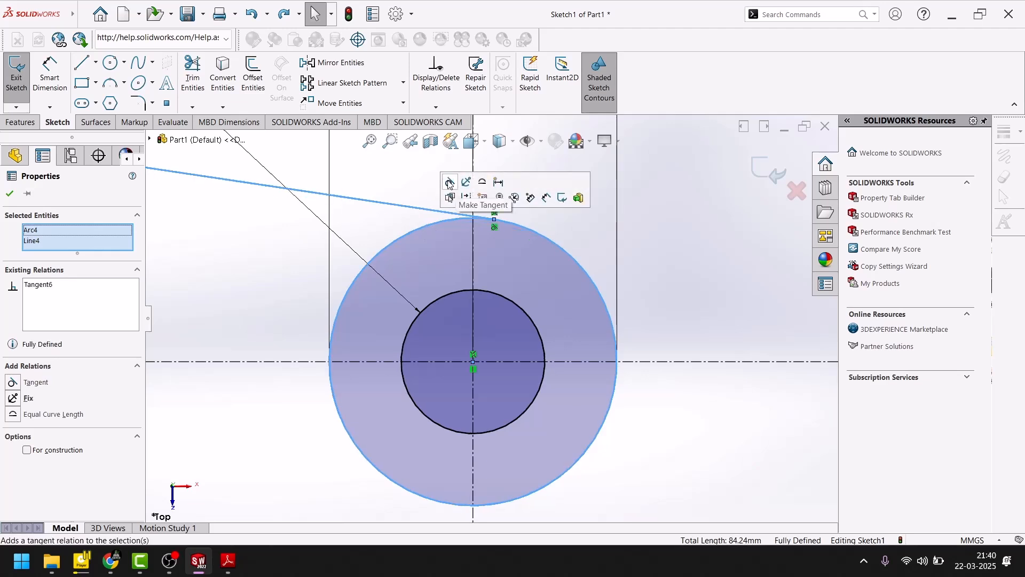
left_click(732, 262)
- Sketch a lower connecting line about 49 mm long, tangent to the undersides of the large and small outer circles
scroll(687, 283, "down", 10)
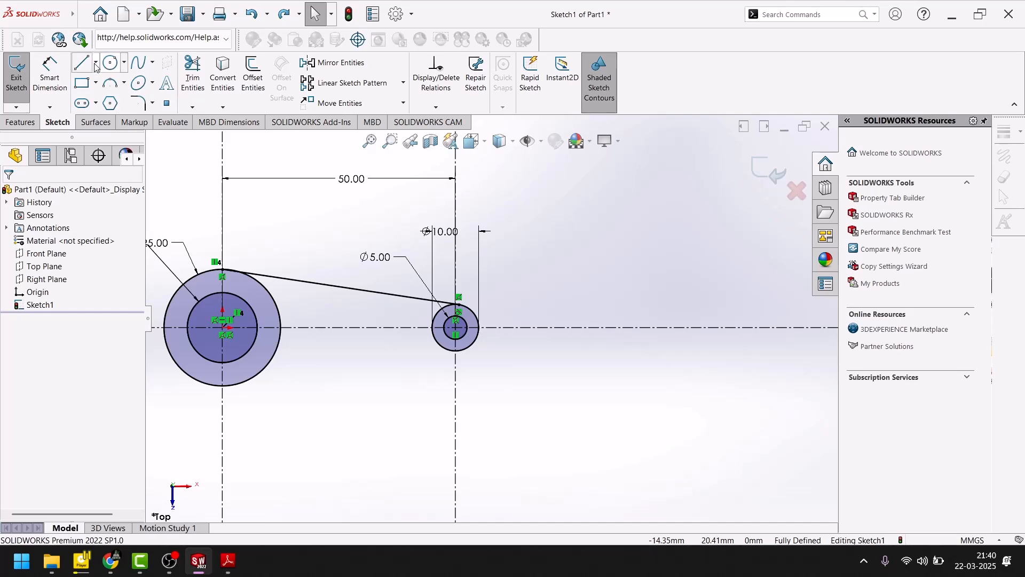
key("l")
scroll(240, 384, "up", 6)
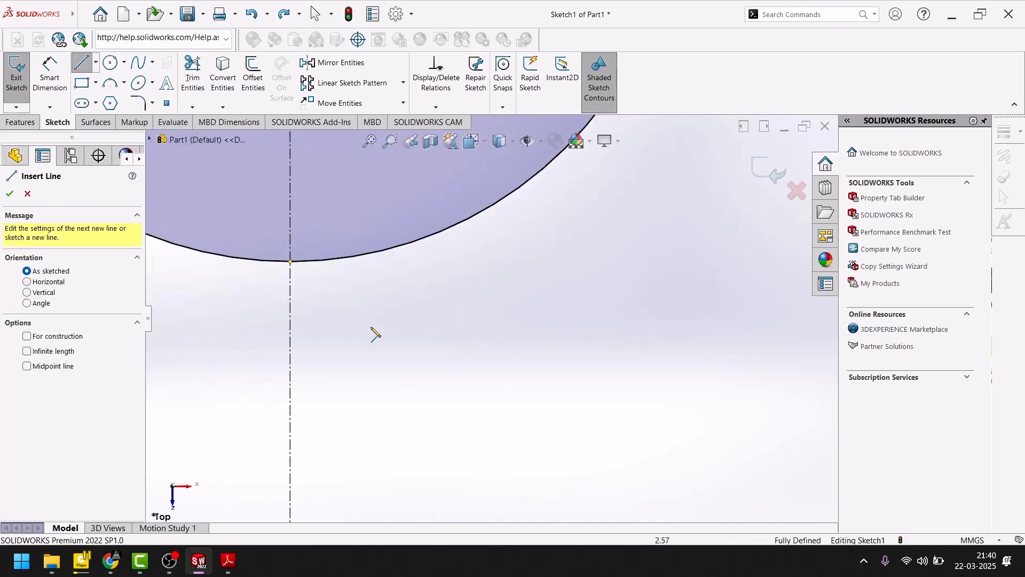
scroll(374, 323, "down", 6)
scroll(470, 171, "up", 8)
scroll(505, 256, "down", 8)
scroll(501, 443, "up", 5)
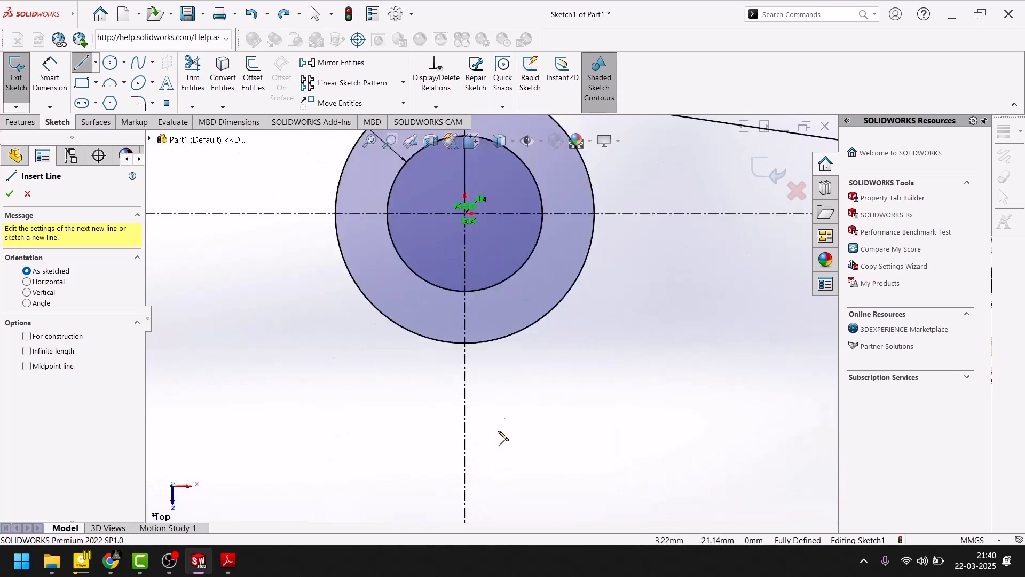
left_click(488, 347)
scroll(641, 339, "down", 6)
scroll(599, 316, "up", 4)
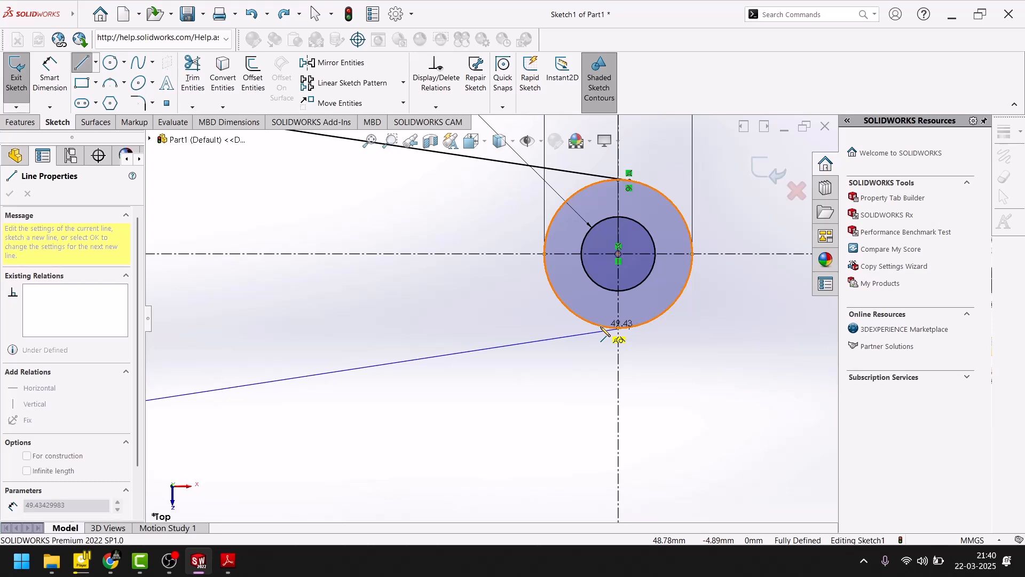
left_click(605, 331)
key("Escape")
key("Escape")
- Delete the coincident relation that ties the upper line's end point to the large outer circle
scroll(487, 390, "down", 3)
scroll(348, 257, "up", 3)
scroll(377, 223, "down", 3)
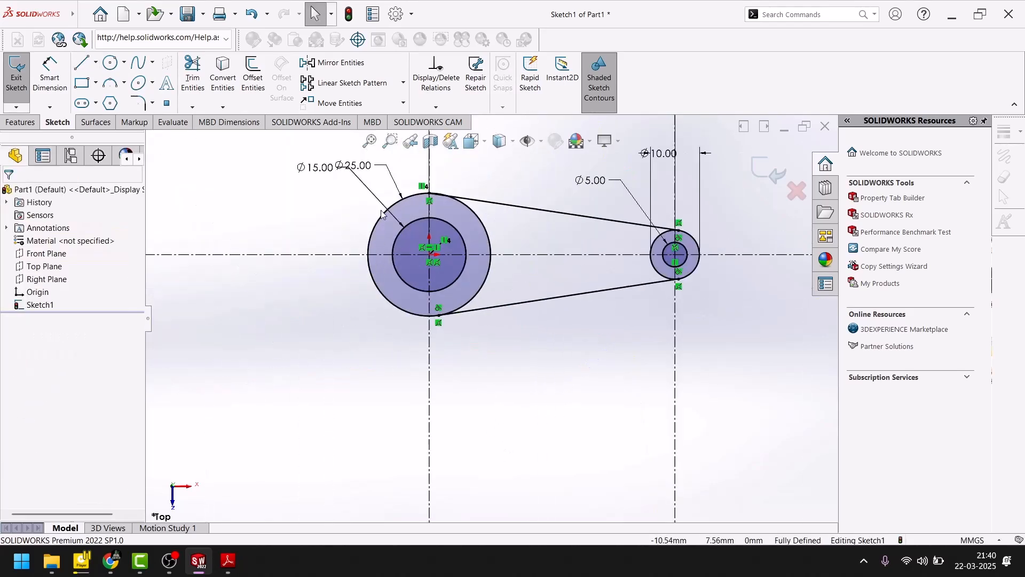
scroll(385, 235, "up", 3)
scroll(593, 286, "up", 5)
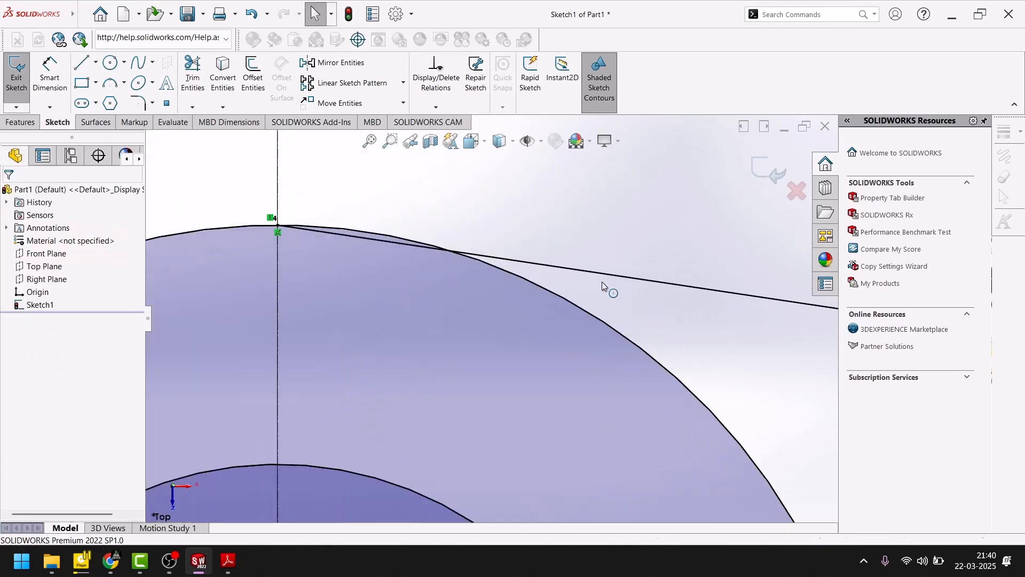
left_click(277, 225)
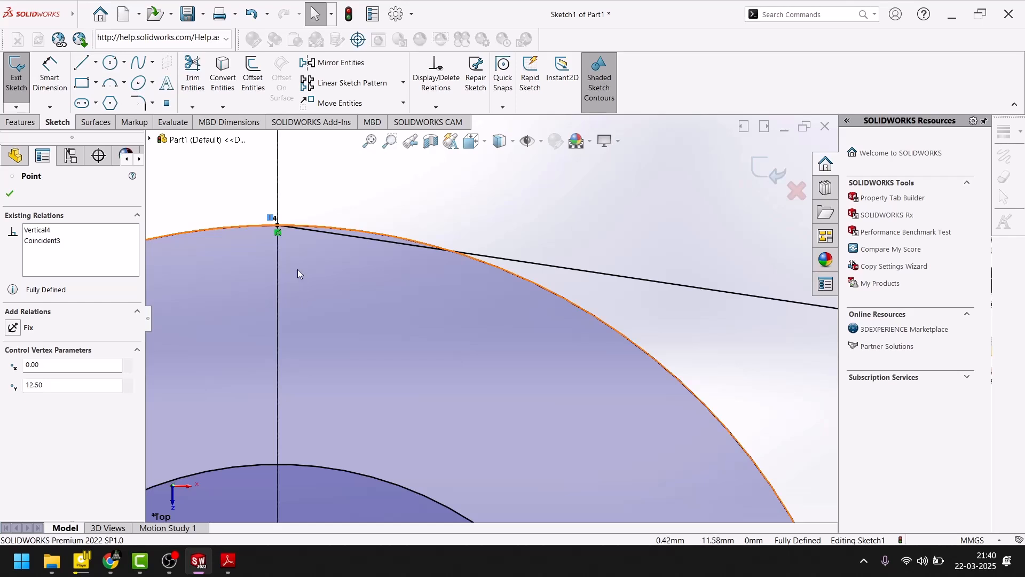
left_click(289, 221)
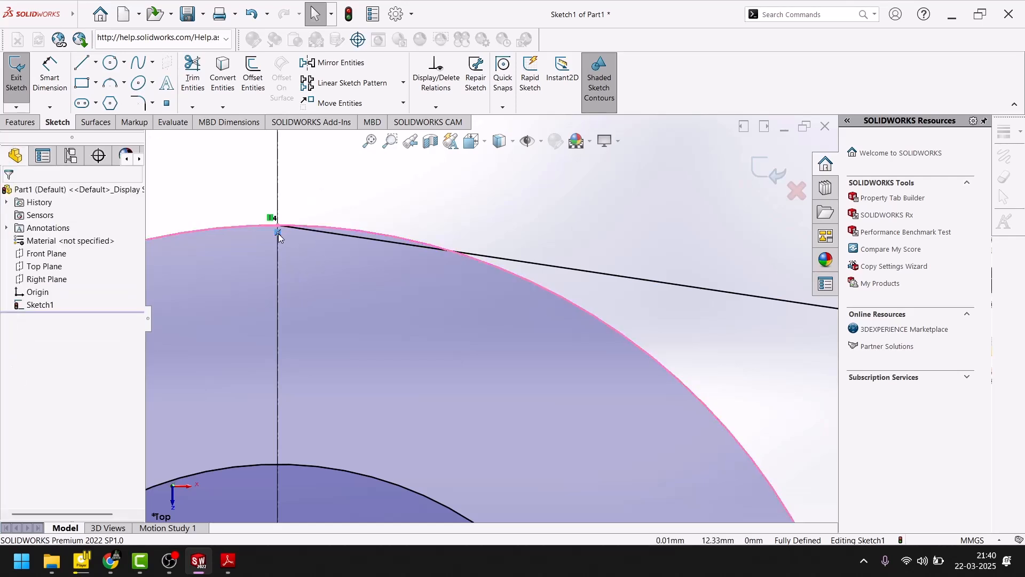
key("Delete")
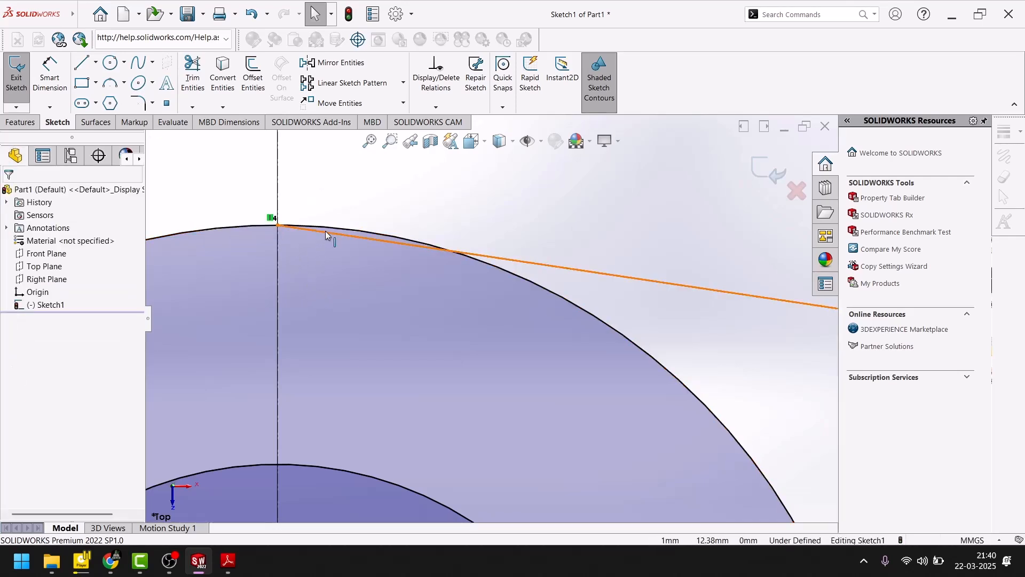
- Make the upper line tangent to the large outer circle
left_click(524, 262)
left_click(522, 276, "ctrl")
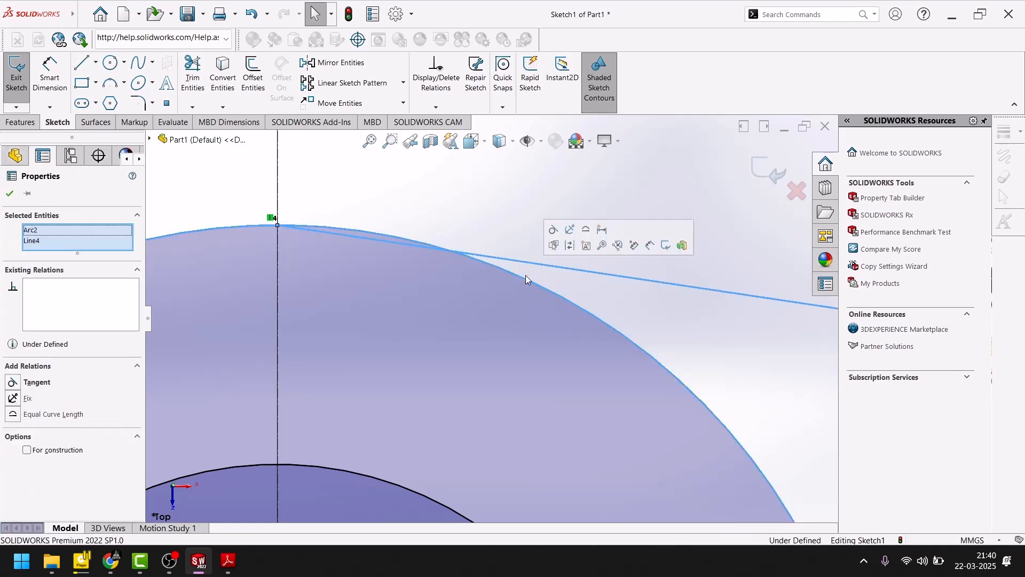
left_click(553, 230)
left_click(472, 209)
scroll(315, 225, "down", 6)
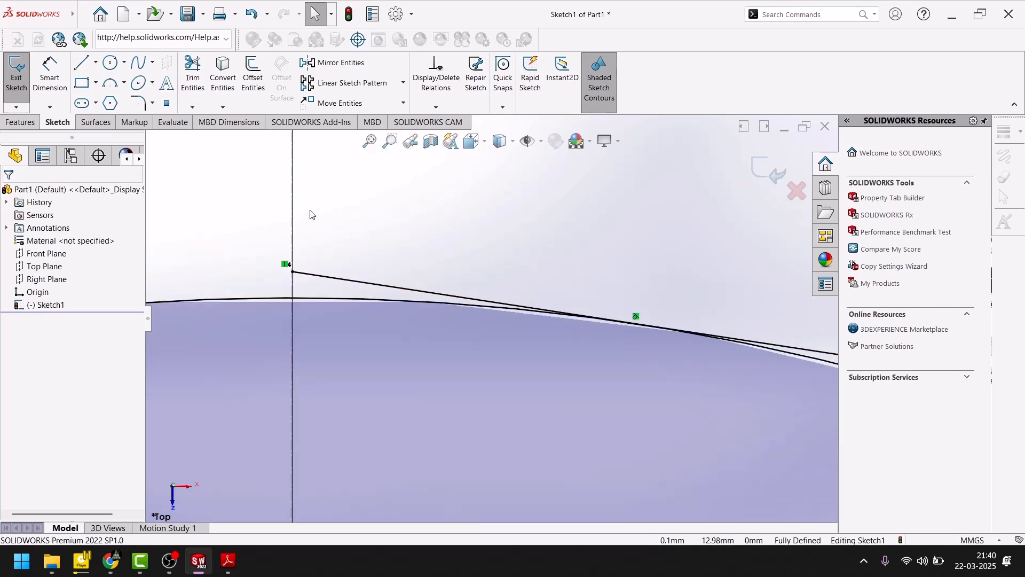
- Trim the upper line's overhanging end back to its tangent point on the large outer circle
left_click(193, 75)
left_click_drag(348, 279, 346, 289)
scroll(384, 258, "up", 5)
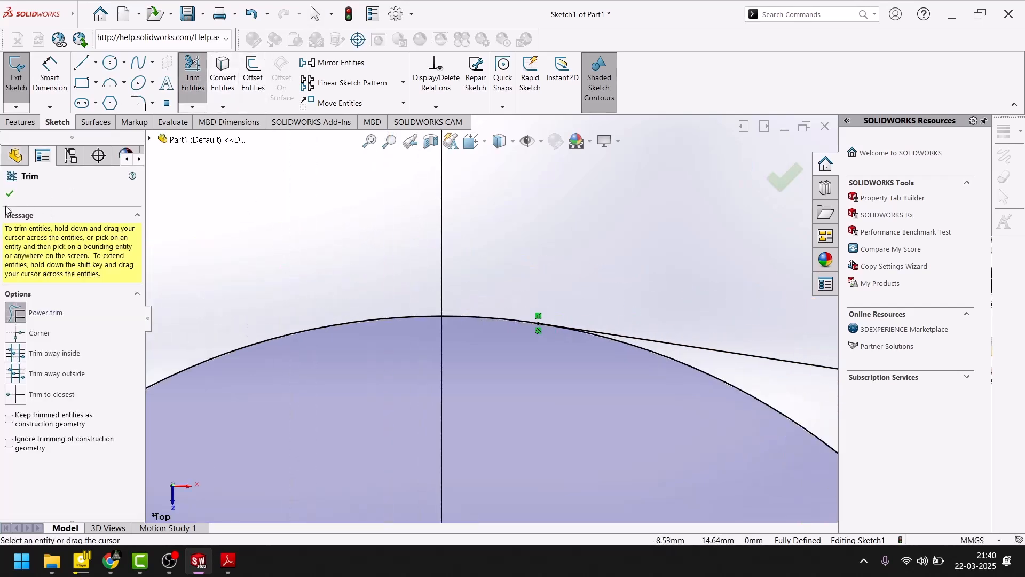
scroll(471, 370, "up", 5)
scroll(561, 427, "down", 5)
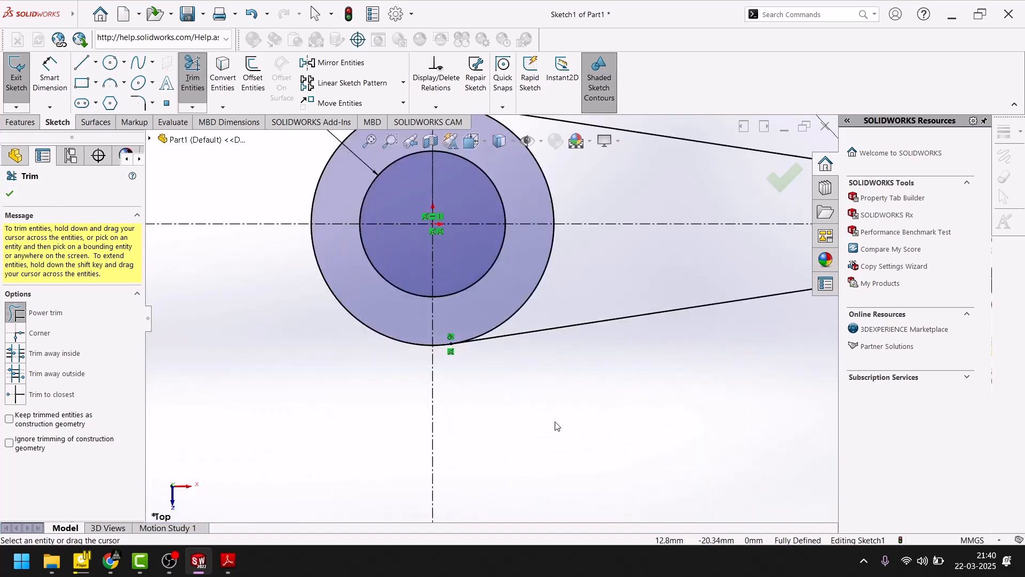
- Try to trim the lower line near the large outer circle, and undo the trim
scroll(478, 291, "up", 4)
scroll(462, 306, "down", 5)
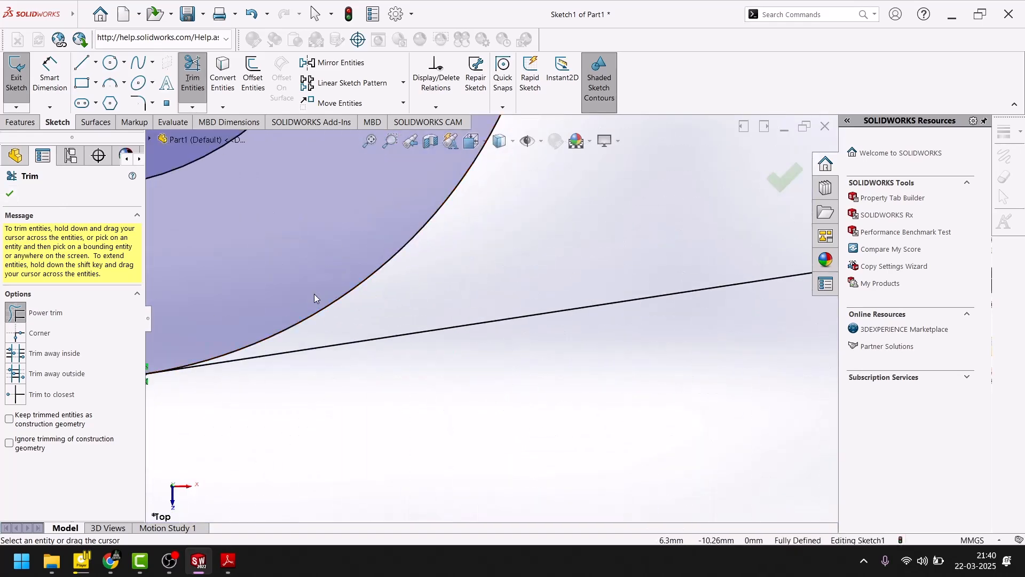
left_click(378, 337)
left_click(376, 444)
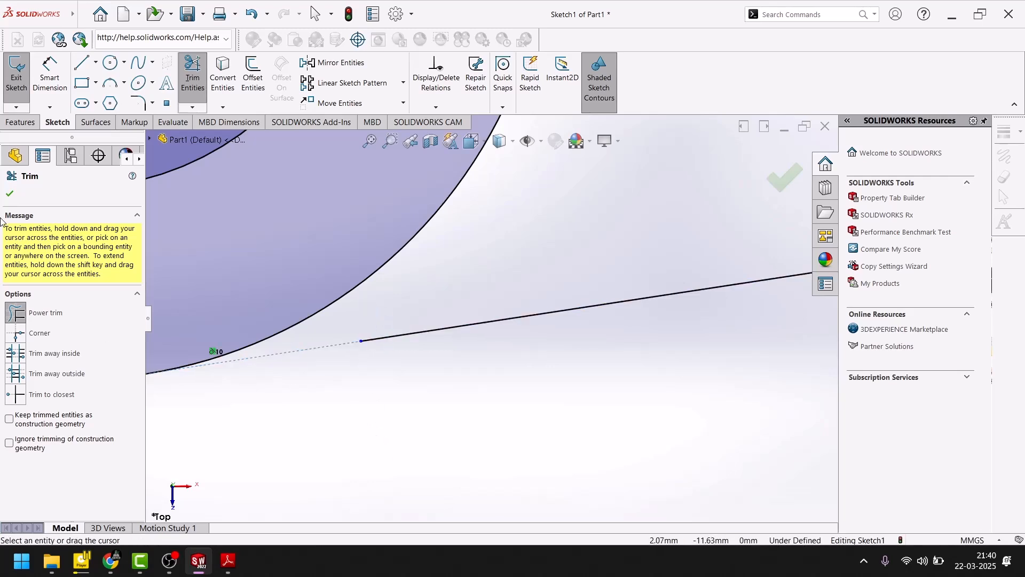
left_click(10, 195)
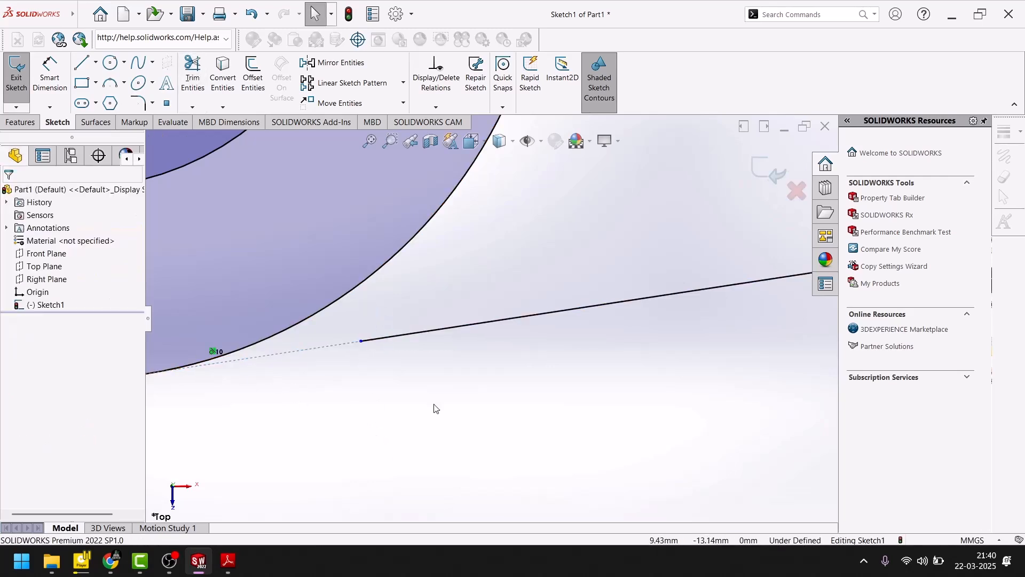
key("ctrl+z")
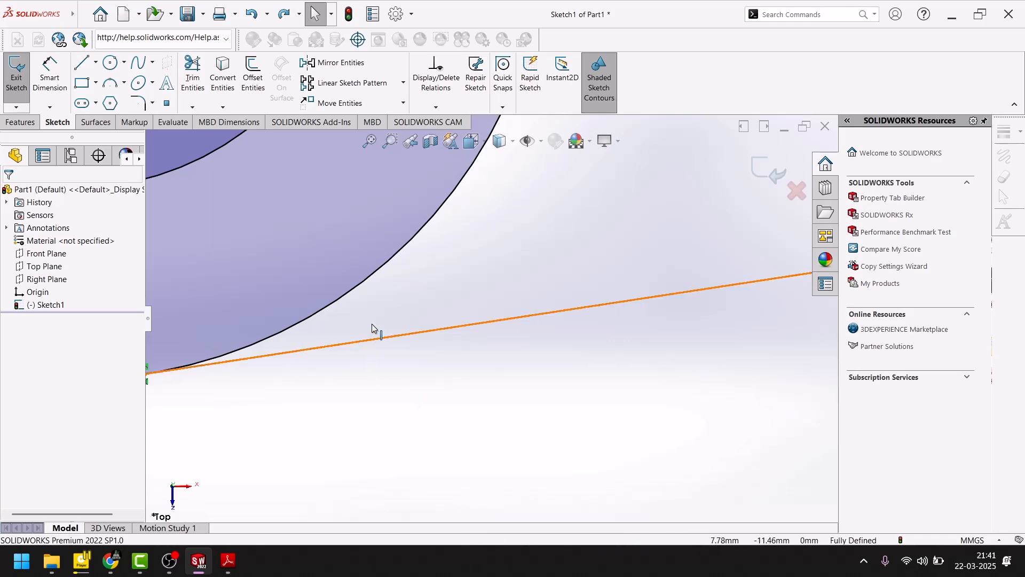
- Check the lower line's tangent relation to the large outer circle and inspect where both lines meet the circles
left_click(373, 337)
left_click(352, 287, "ctrl")
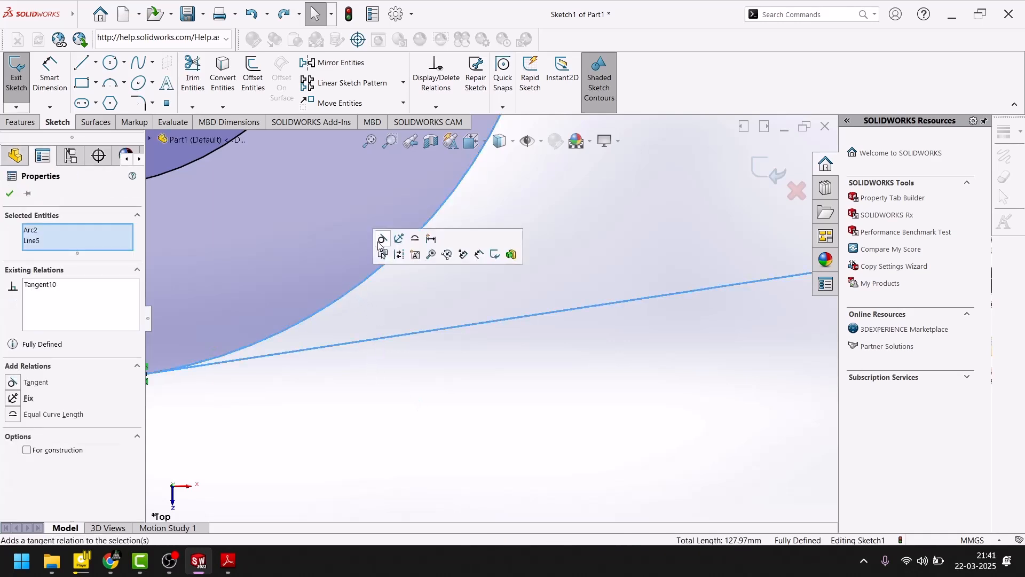
left_click(453, 478)
scroll(401, 431, "up", 5)
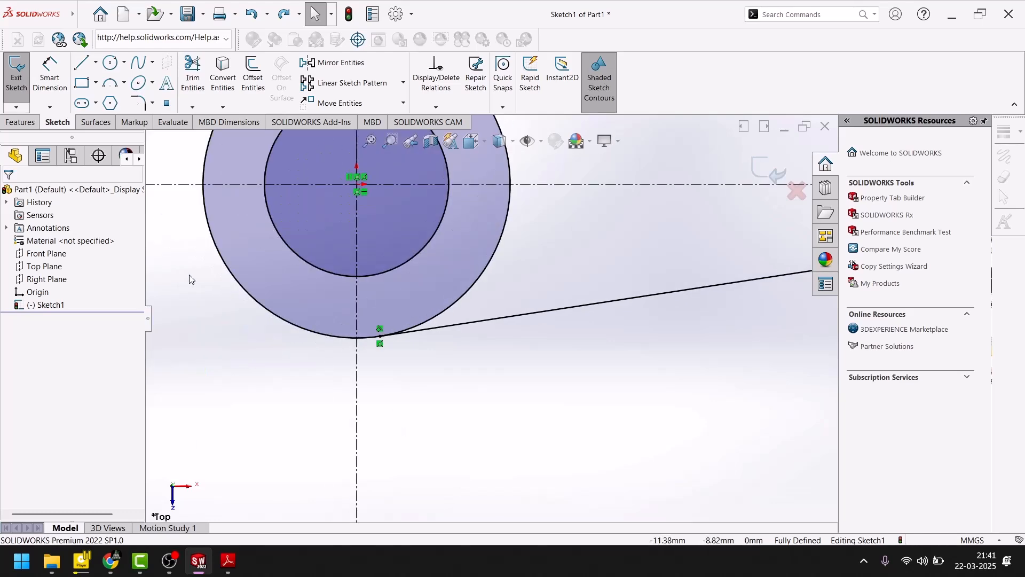
scroll(544, 360, "up", 5)
scroll(801, 237, "down", 1)
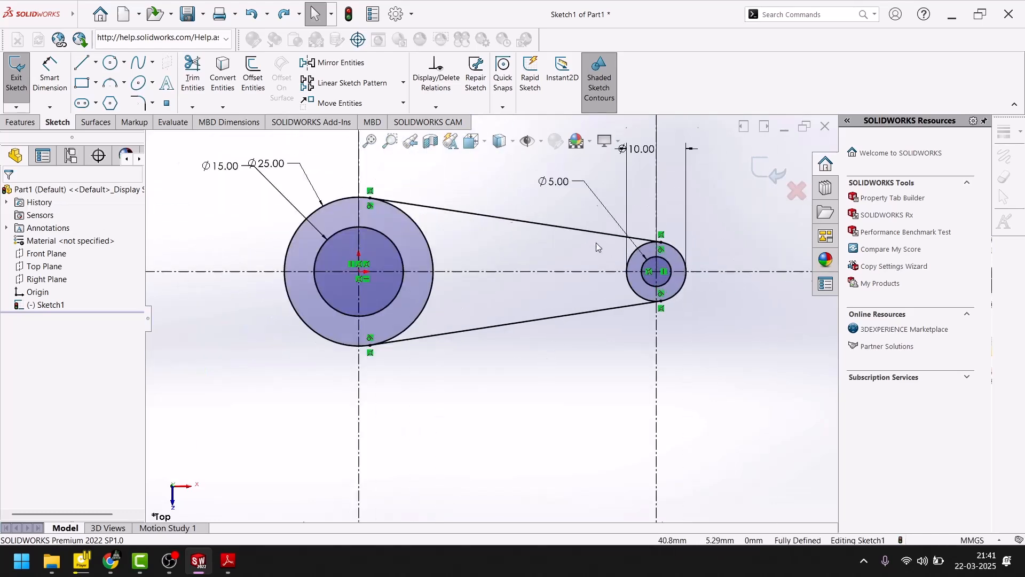
scroll(619, 235, "down", 8)
scroll(574, 408, "up", 5)
scroll(574, 407, "down", 3)
scroll(550, 366, "up", 6)
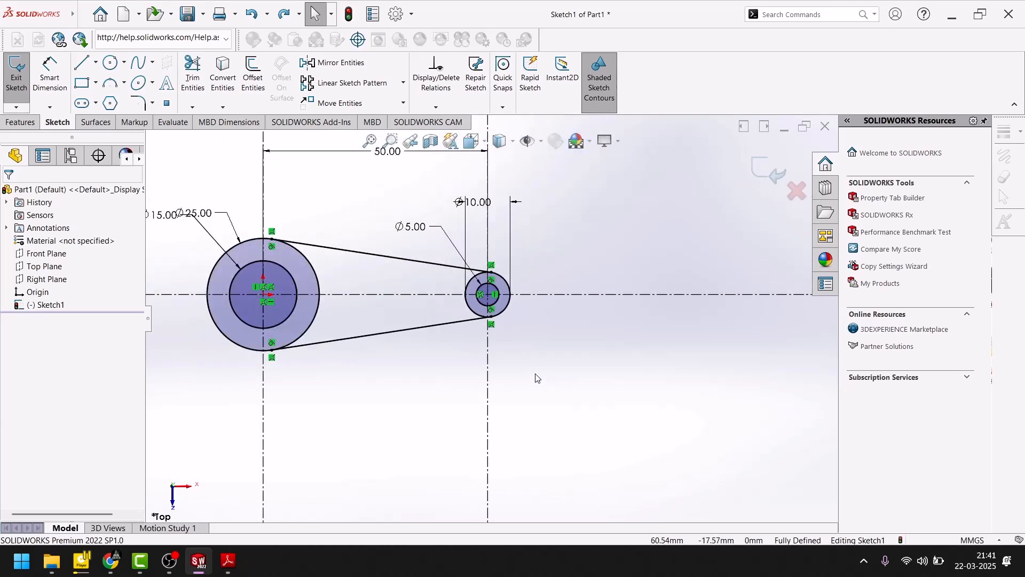
- Switch to the PDF drawing in Adobe Reader to check the bracket's top-view outline, and return to the SOLIDWORKS sketch
left_click(232, 564)
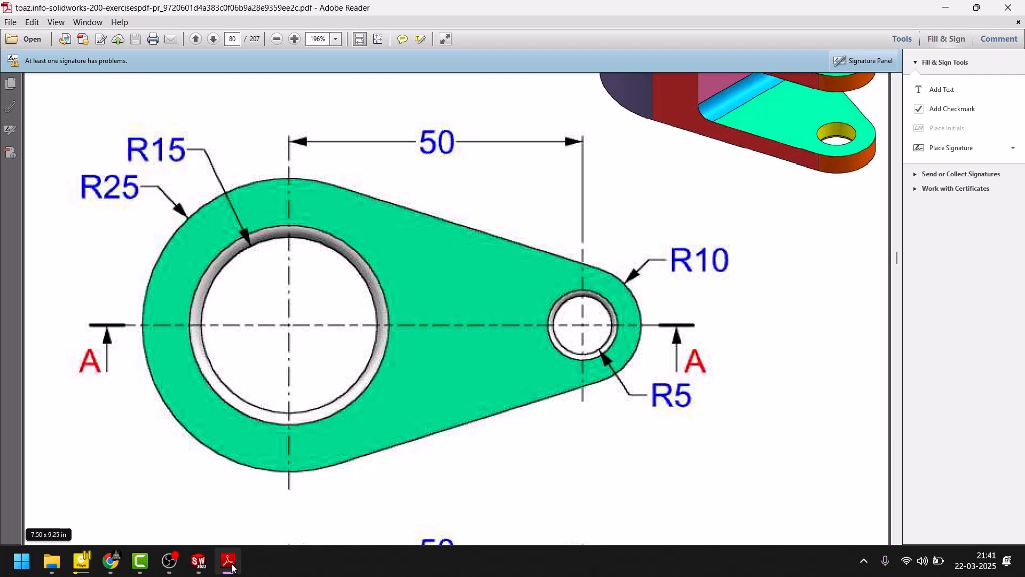
left_click(229, 562)
left_click(32, 22)
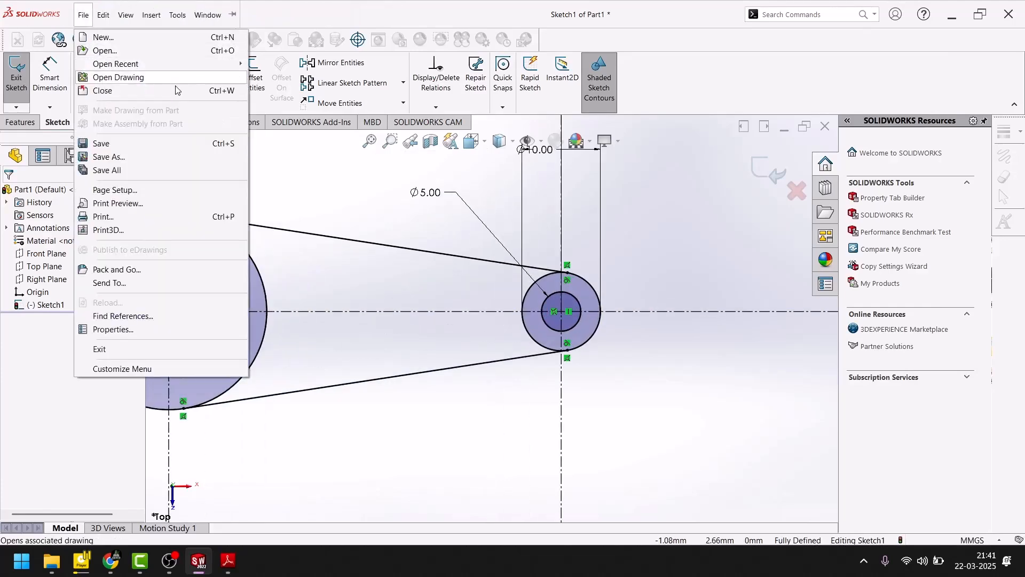
- Trim away the arc of the large outer circle that lies between the two tangent lines
left_click(288, 184)
left_click(192, 77)
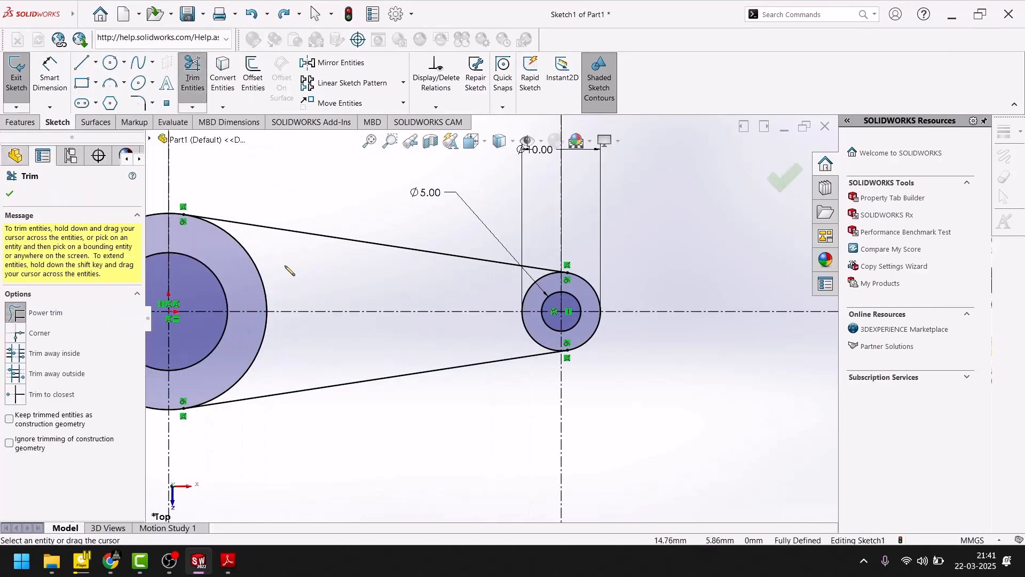
mouse_move(283, 273)
left_mouse_down()
mouse_move(278, 348)
mouse_move(255, 362)
left_mouse_up()
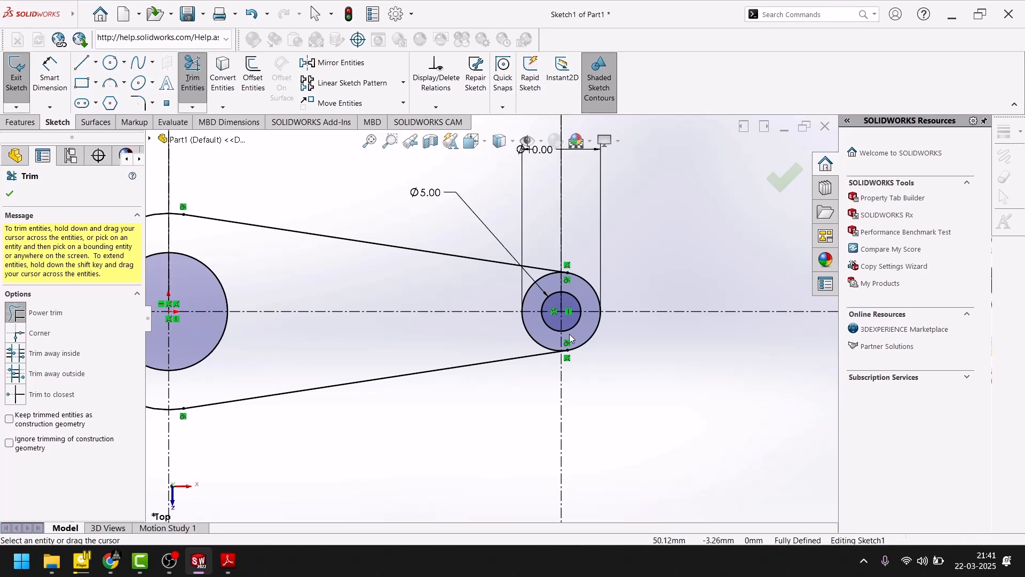
- Trim away the arc of the small outer circle that lies between the two tangent lines, and finish trimming
scroll(534, 344, "down", 3)
mouse_move(483, 325)
left_mouse_down()
mouse_move(467, 325)
mouse_move(451, 348)
mouse_move(465, 235)
left_mouse_up()
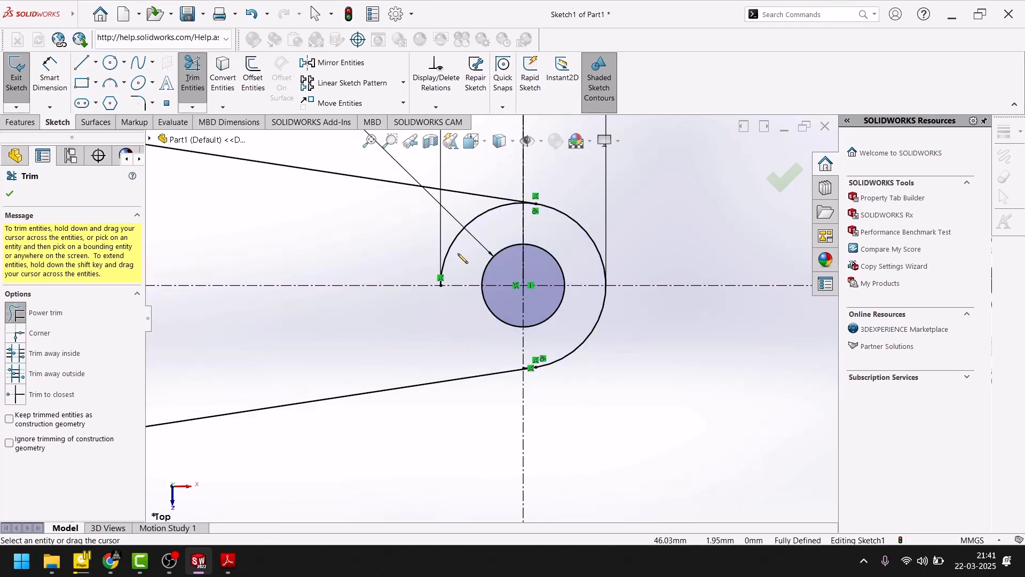
scroll(477, 342, "up", 5)
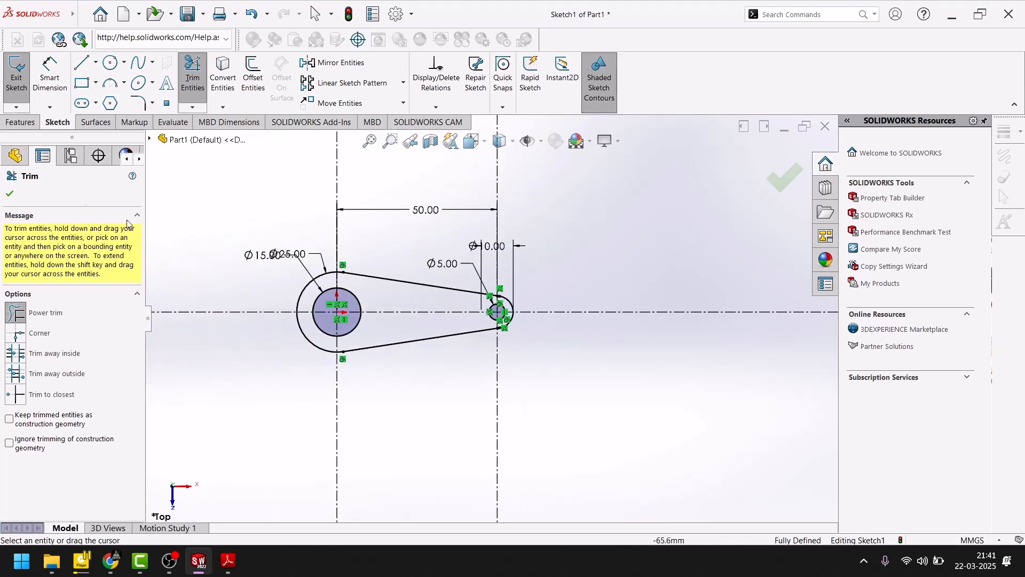
left_click(19, 198)
- Exit the sketch and start a Boss-Extrude using the region between the outer profile and the two holes
scroll(430, 318, "up", 3)
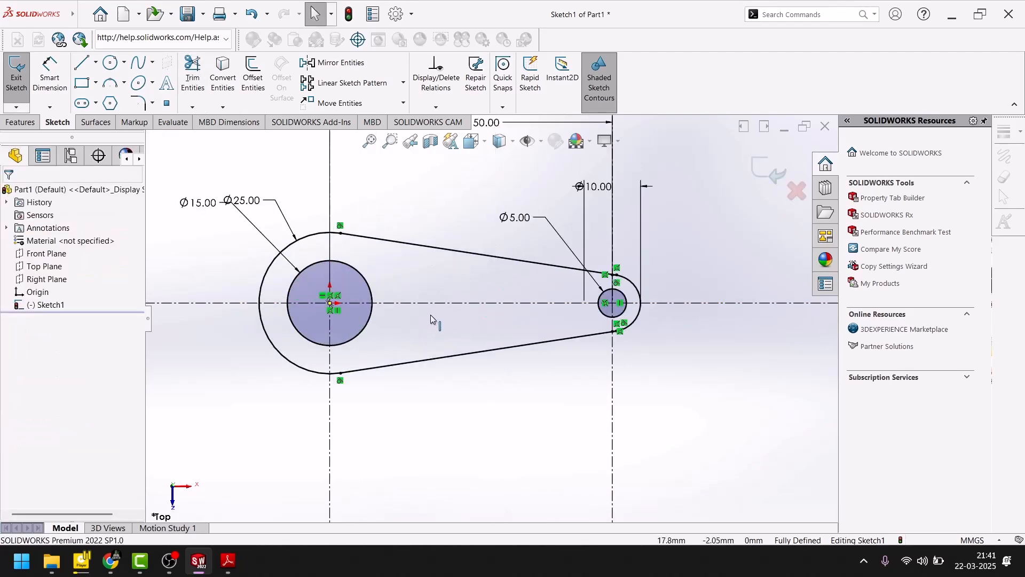
middle_click_drag(429, 311, 456, 263)
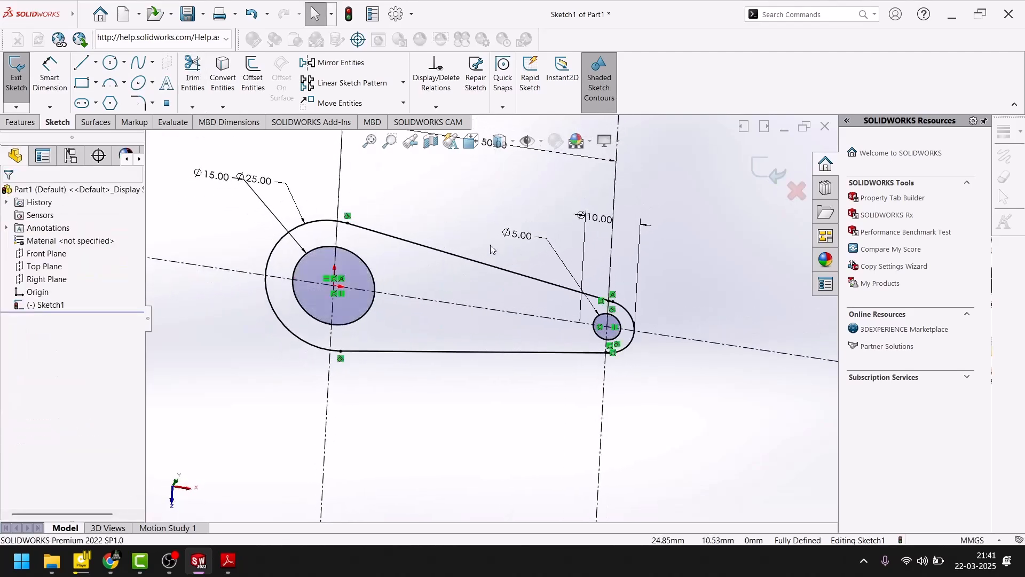
left_click(16, 72)
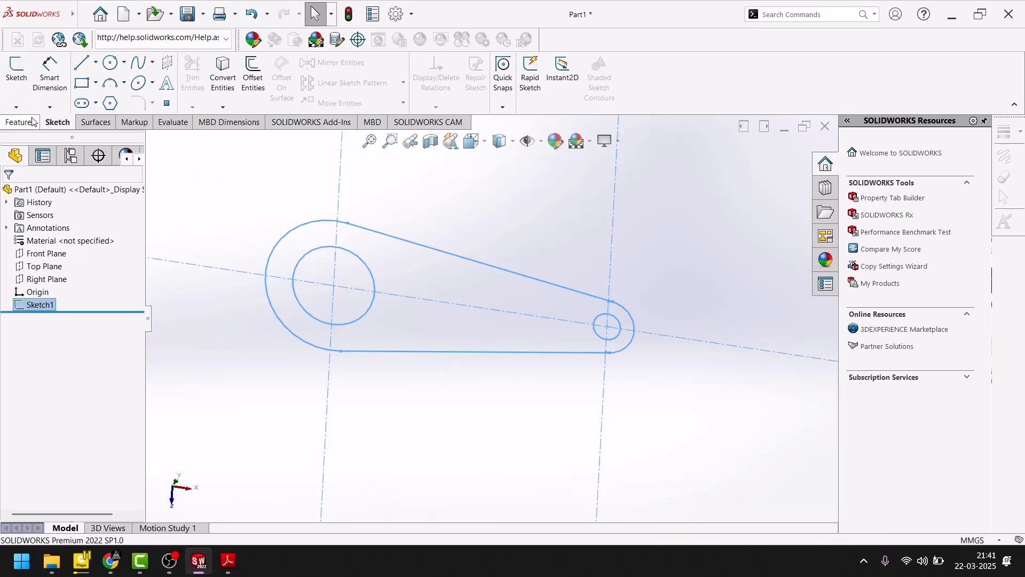
left_click(32, 122)
left_click(21, 72)
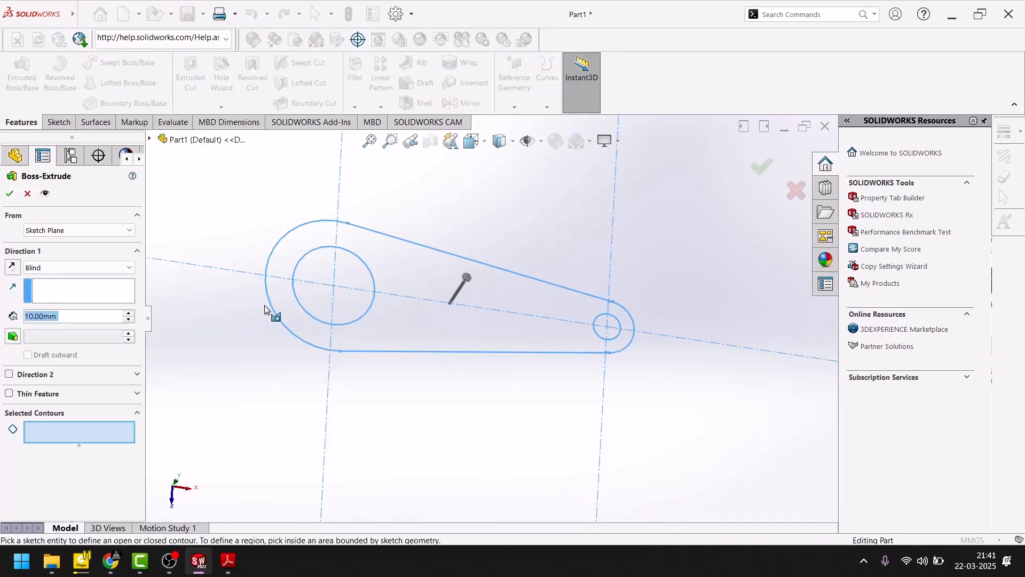
left_click(392, 317)
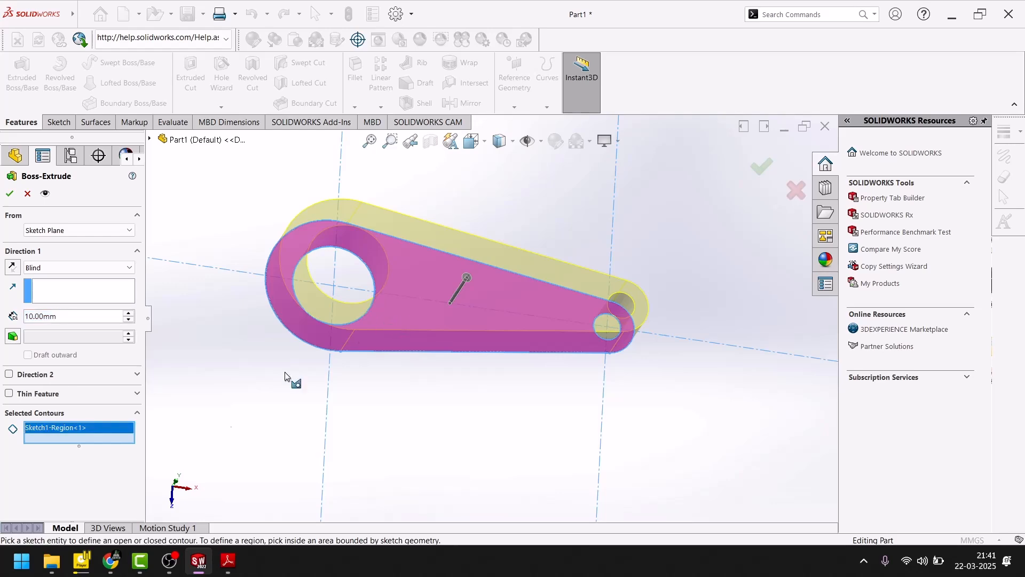
- Check the bracket's height in Section A-A of the PDF drawing in Adobe Reader, and extrude the profile 30 mm in SOLIDWORKS
left_click(228, 561)
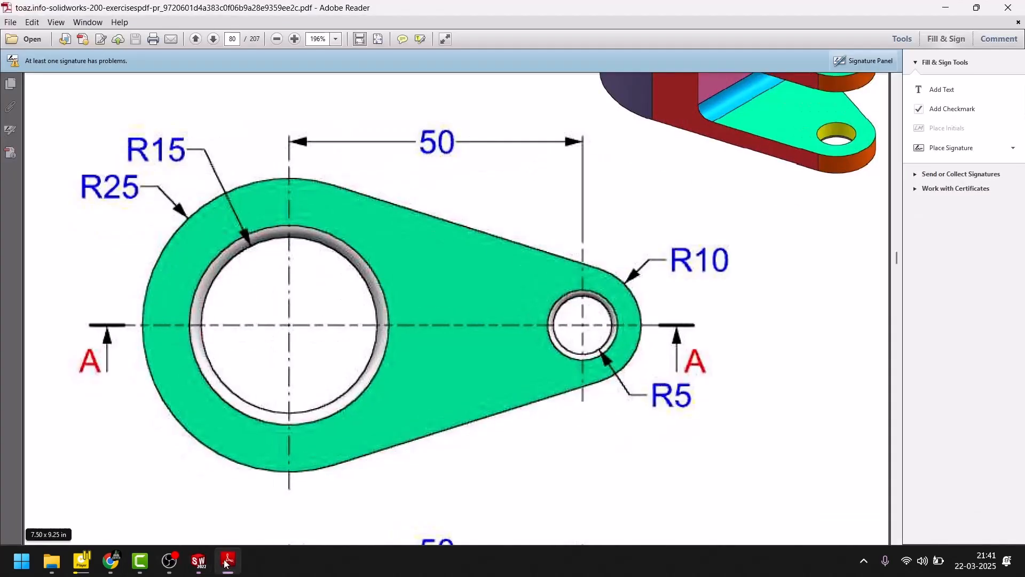
scroll(435, 337, "down", 5)
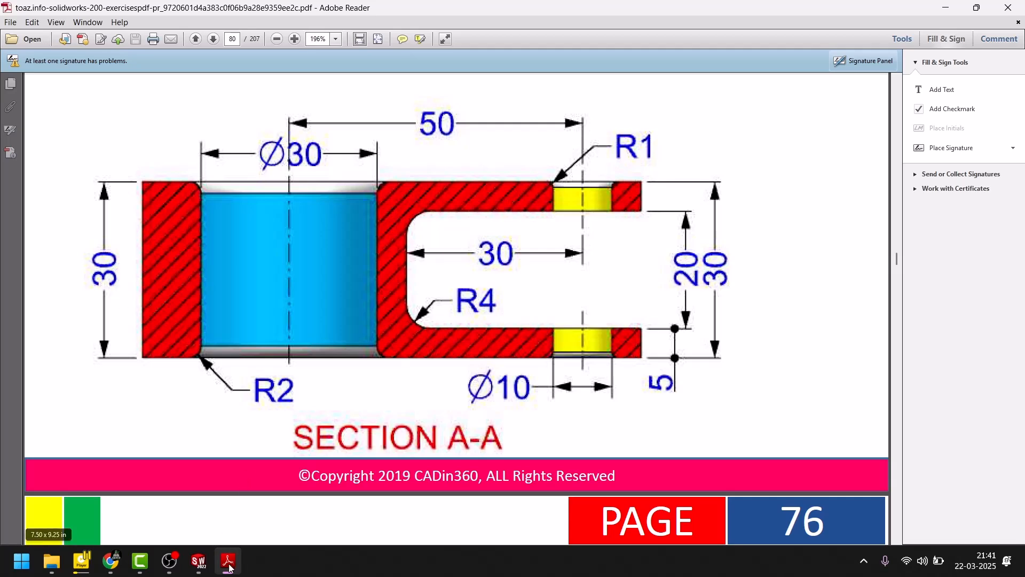
key("alt+Tab")
left_click_drag(68, 317, 2, 326)
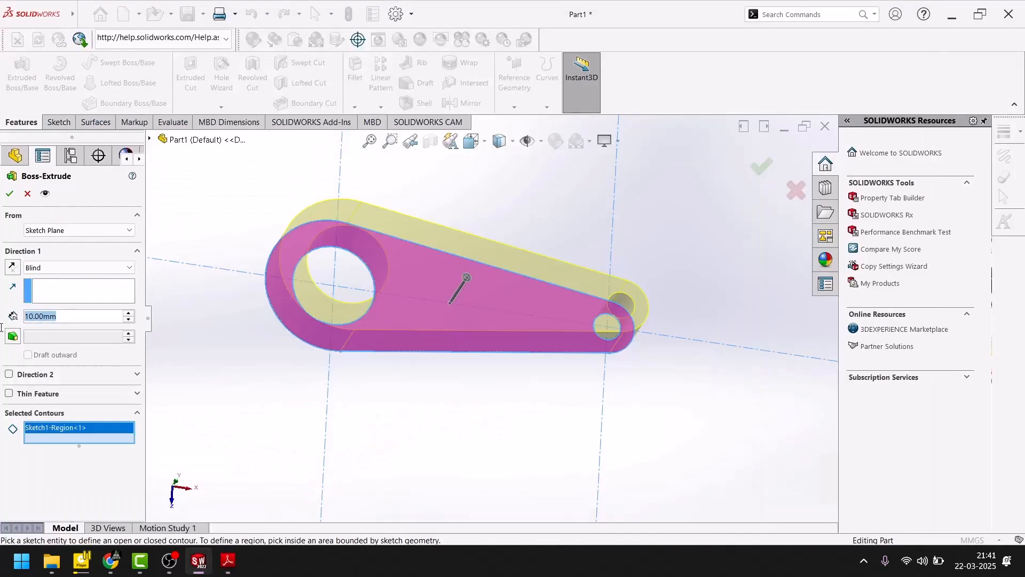
type("30")
key("Return")
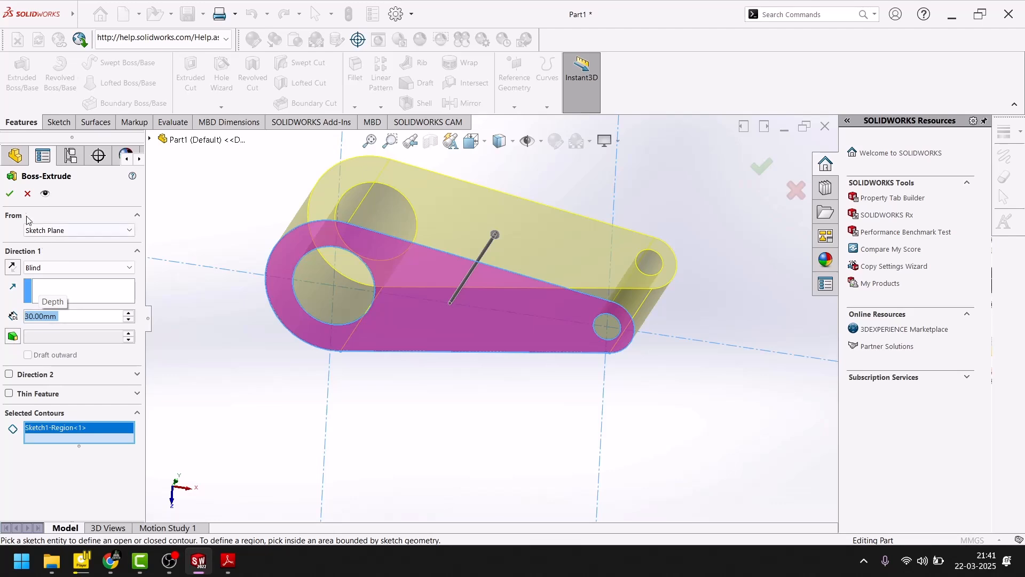
left_click(9, 194)
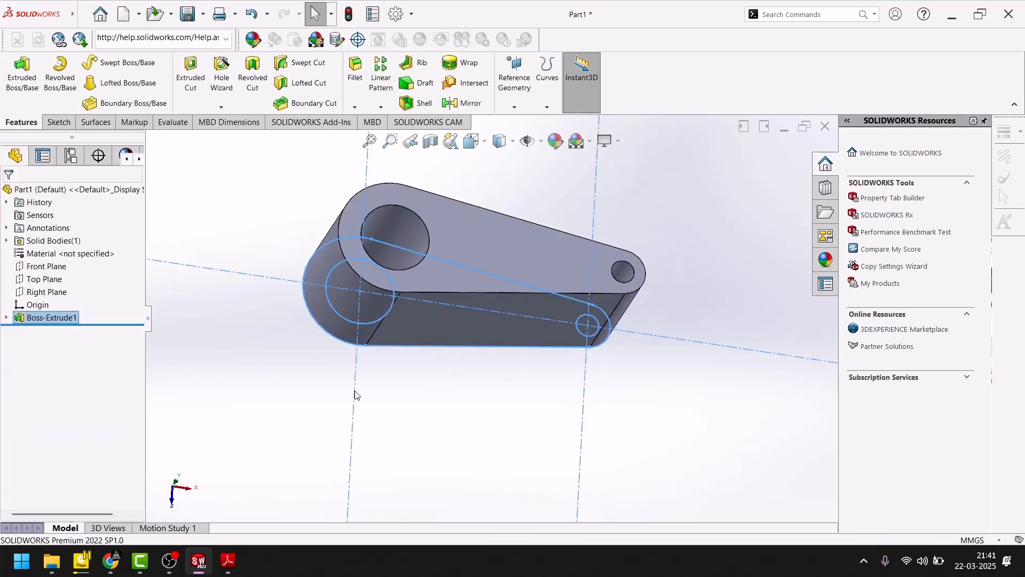
- Start a new sketch on the Front Plane of the extruded body
scroll(355, 394, "up", 3)
middle_click_drag(401, 328, 360, 283)
scroll(544, 288, "down", 5)
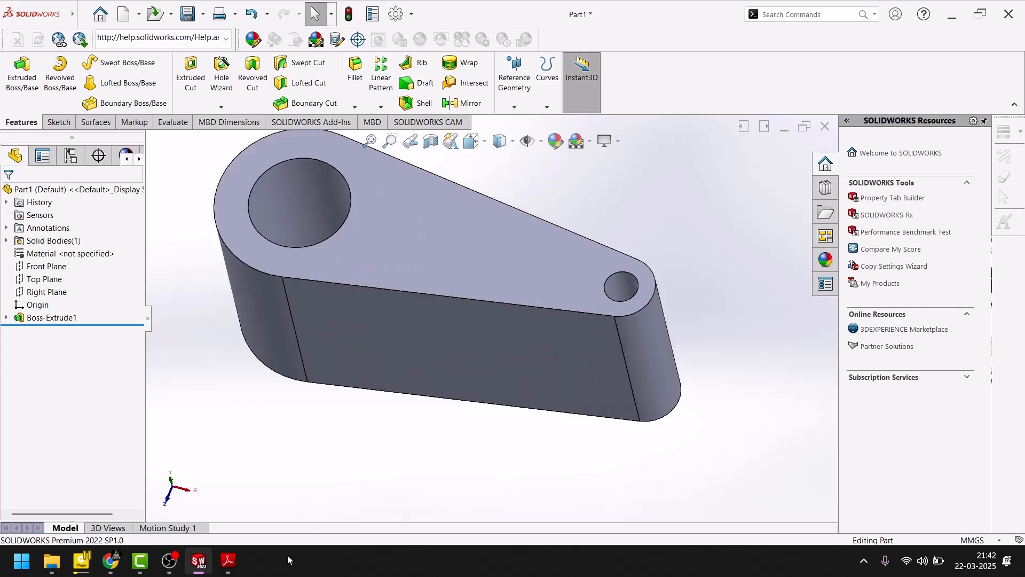
mouse_move(228, 560)
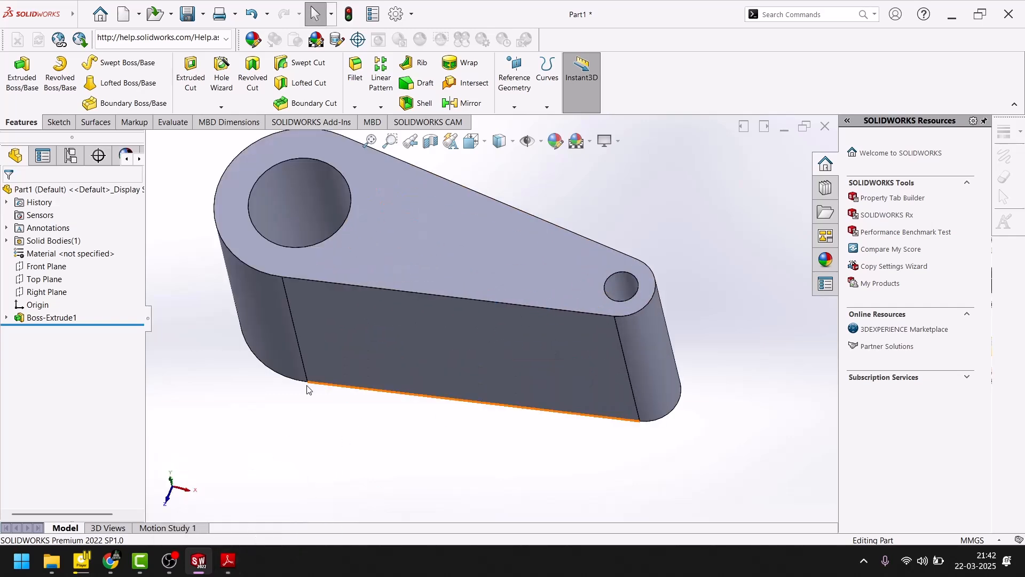
left_click(36, 282)
left_click(46, 291)
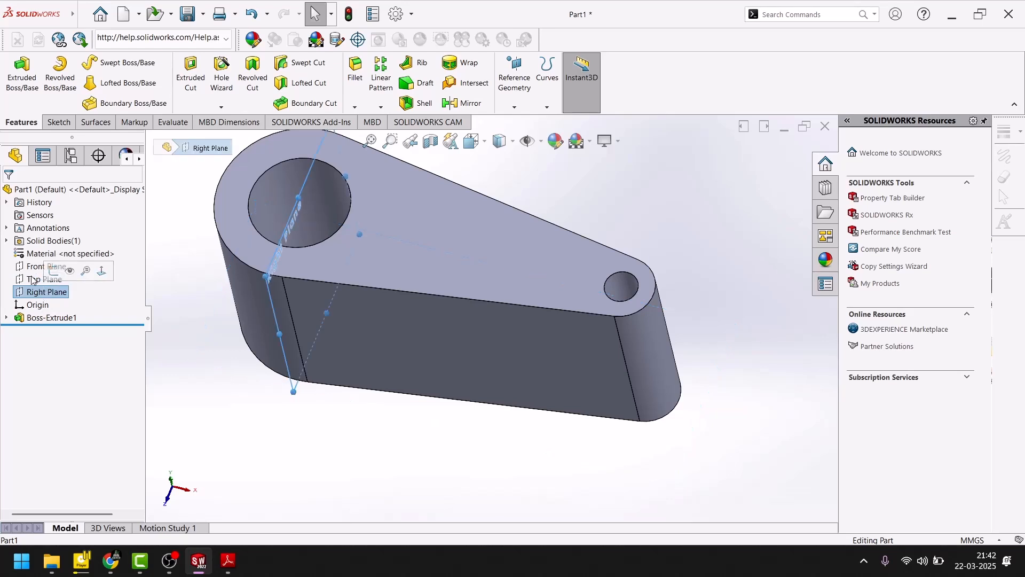
left_click(30, 267)
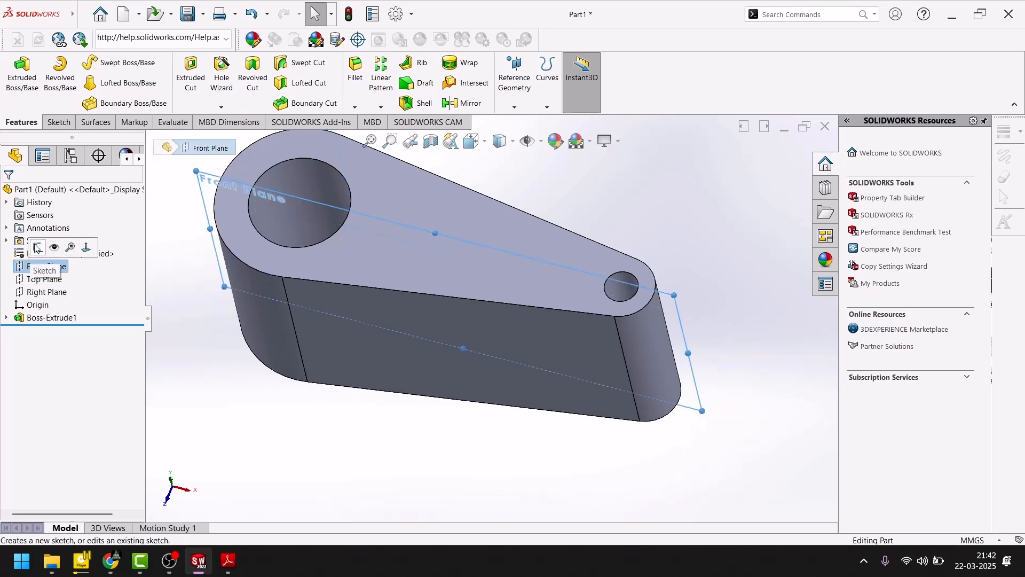
left_click(37, 247)
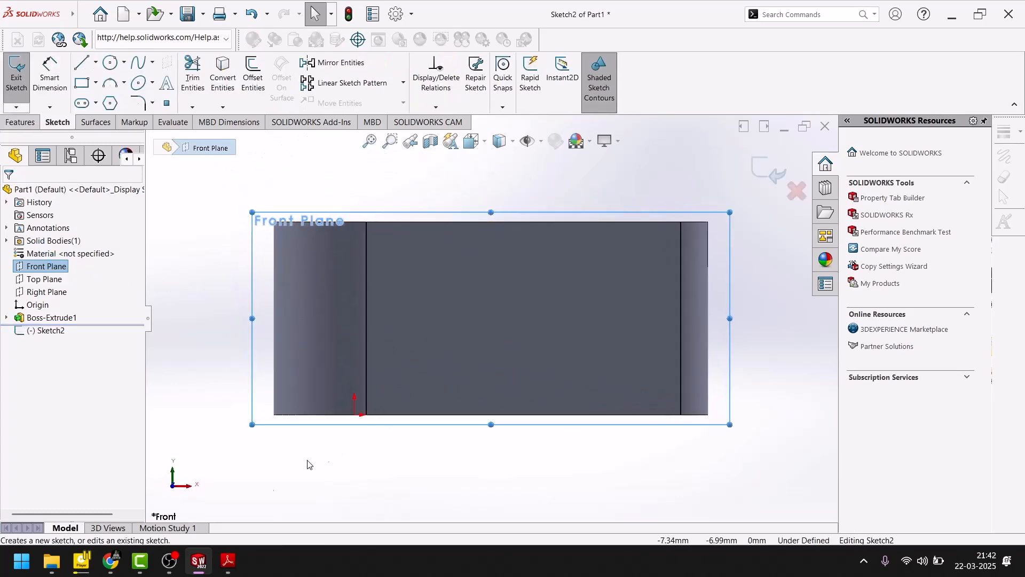
- Check the fork slot in the PDF's Section A-A, and draw a center rectangle at the body's mid-height, extending past the small-hole end
left_click(228, 562)
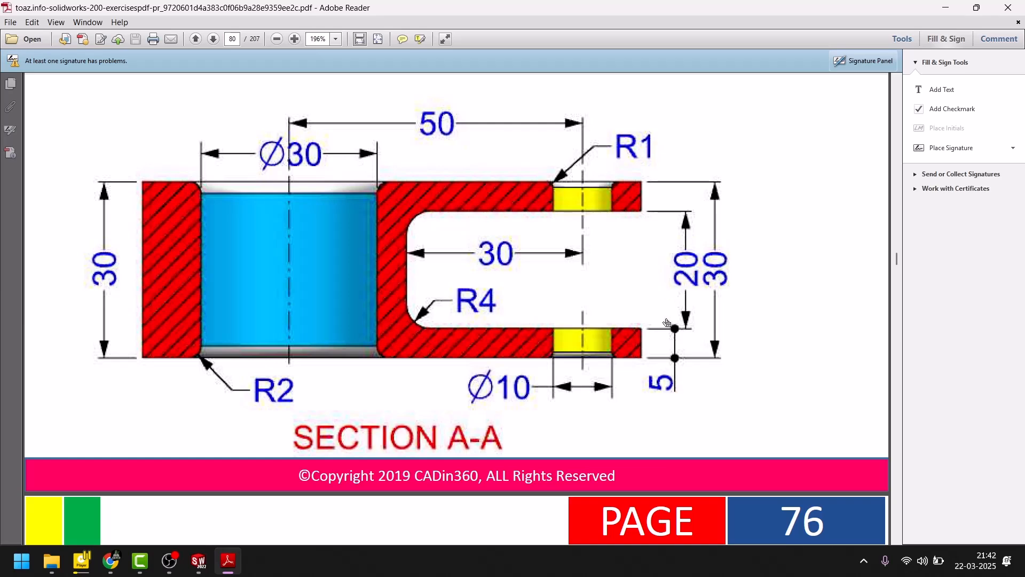
left_click(198, 561)
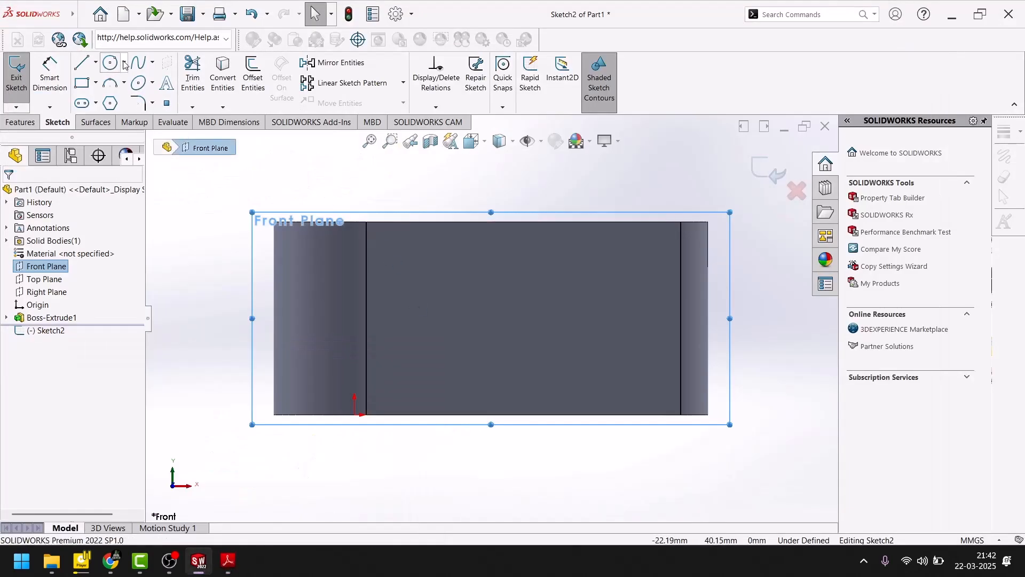
left_click(96, 83)
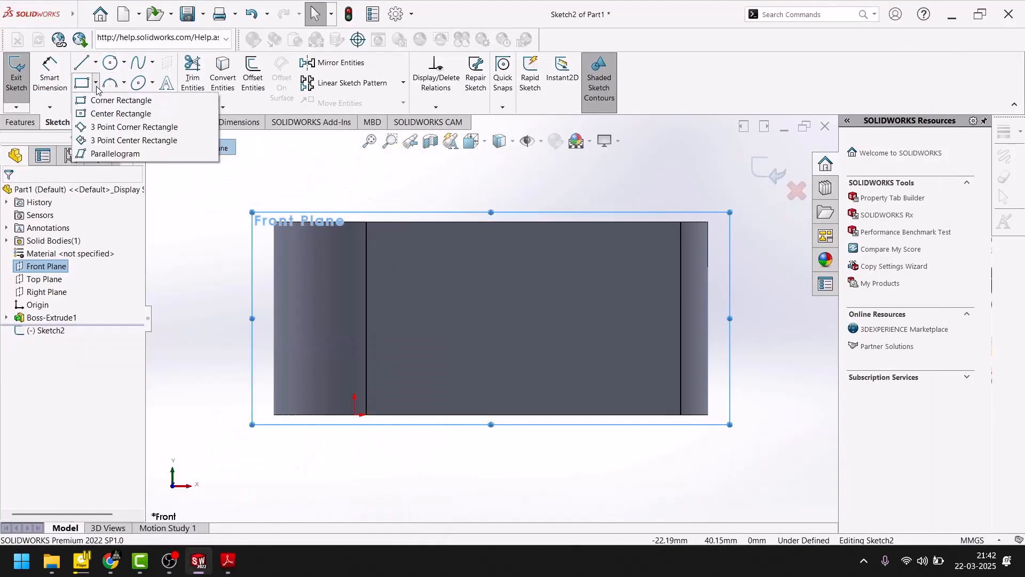
left_click(110, 112)
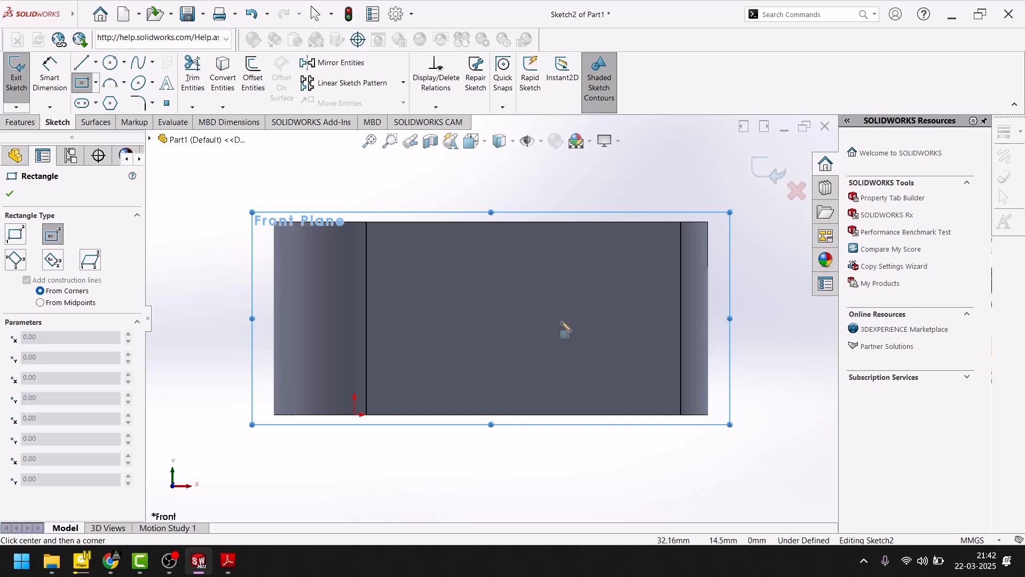
left_click(587, 318)
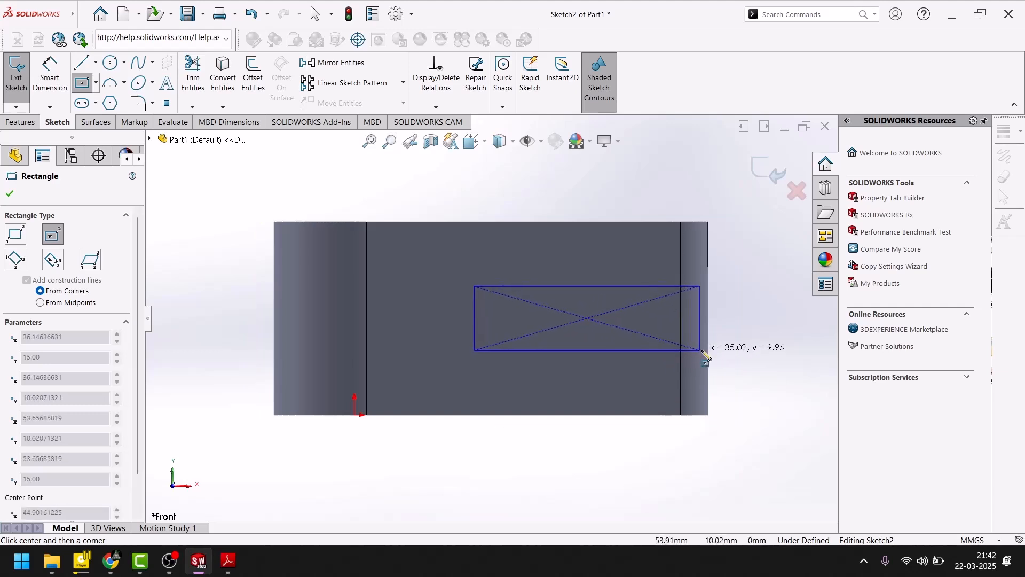
left_click(723, 355)
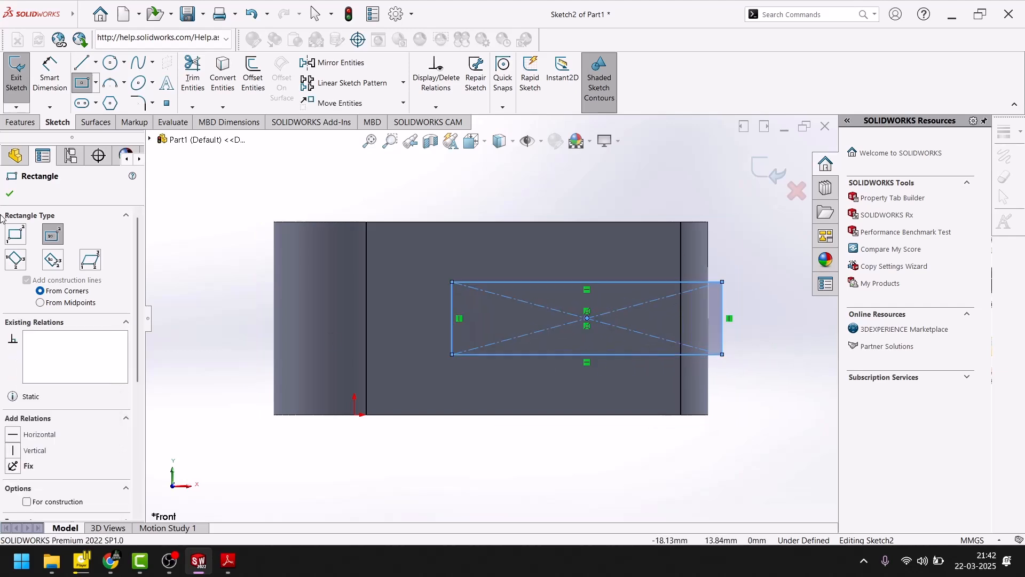
left_click(10, 189)
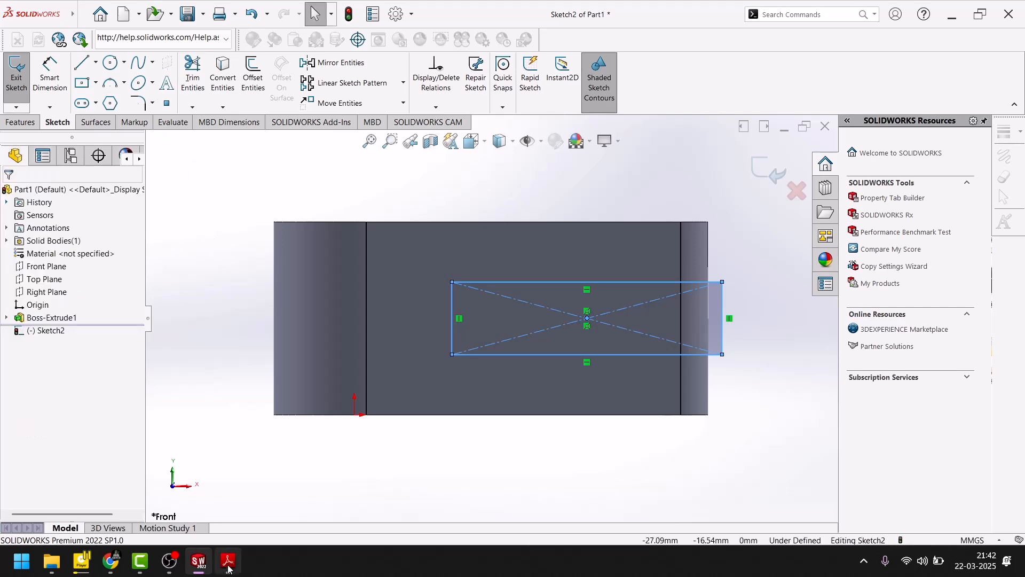
- Check the fork wall thickness in the PDF, and dimension the rectangle's upper edge 5 mm from the body's top edge
left_click(228, 561)
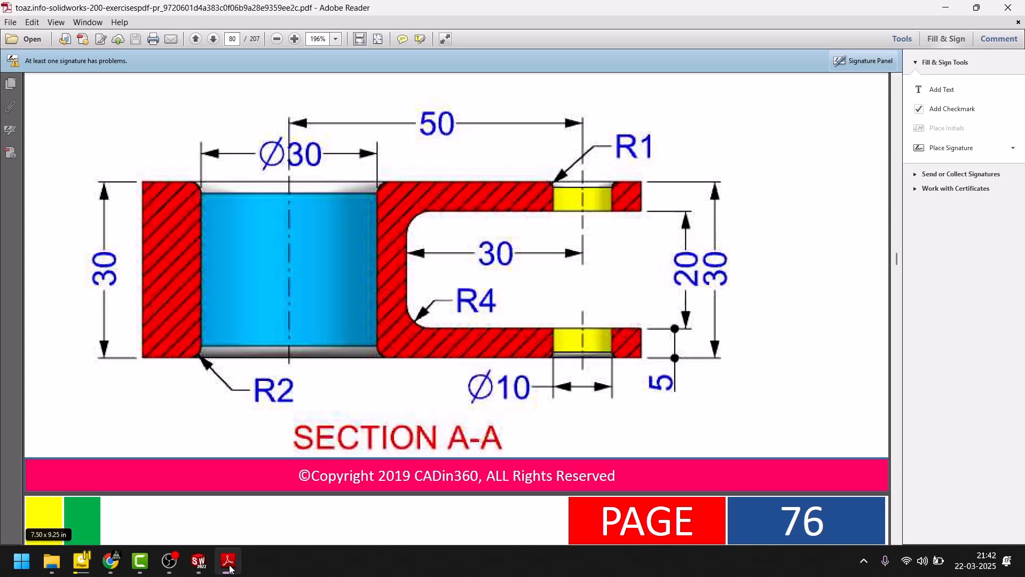
left_click(228, 562)
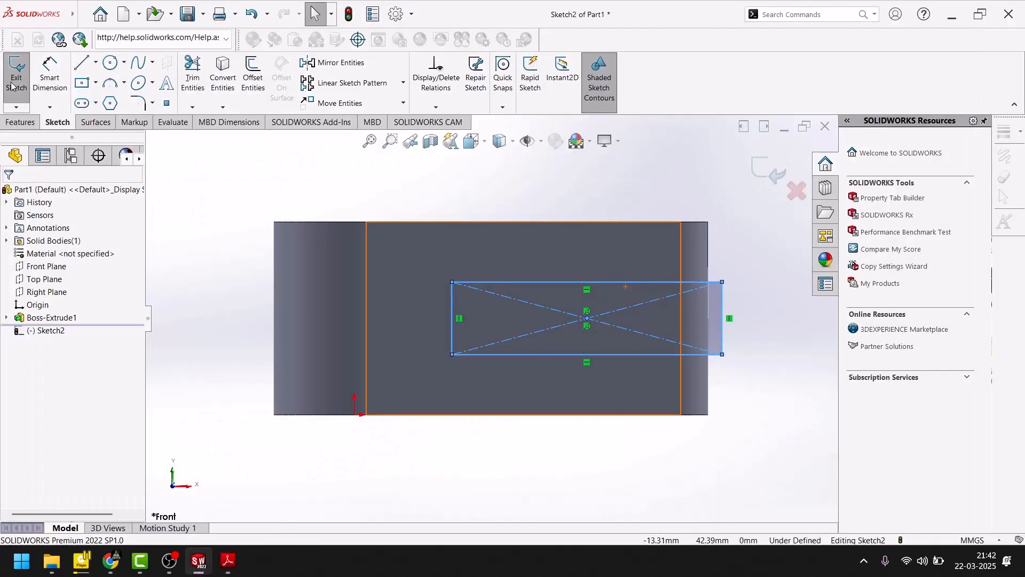
left_click(50, 69)
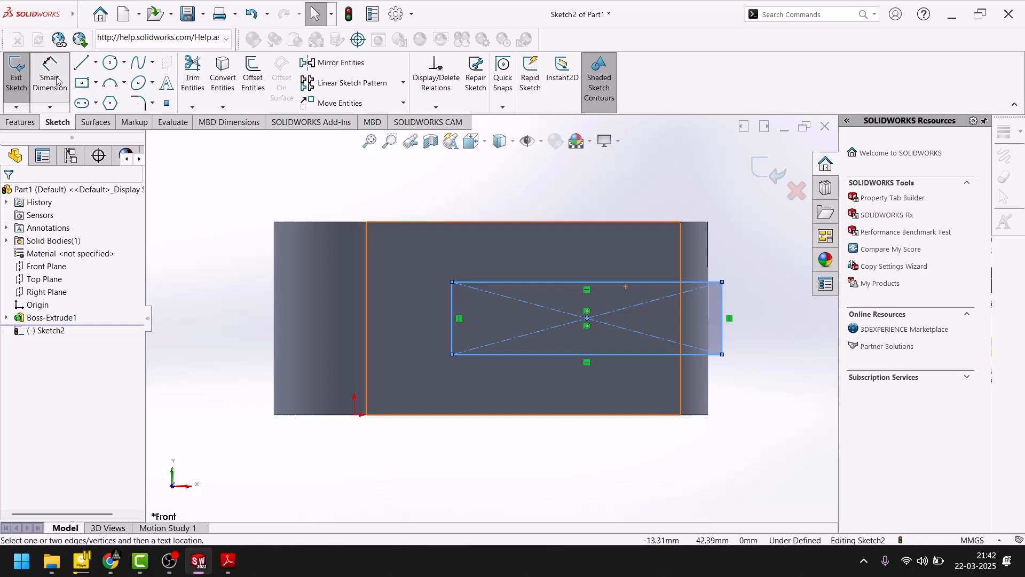
left_click(649, 282)
left_click(646, 222)
left_click(745, 248)
type("5")
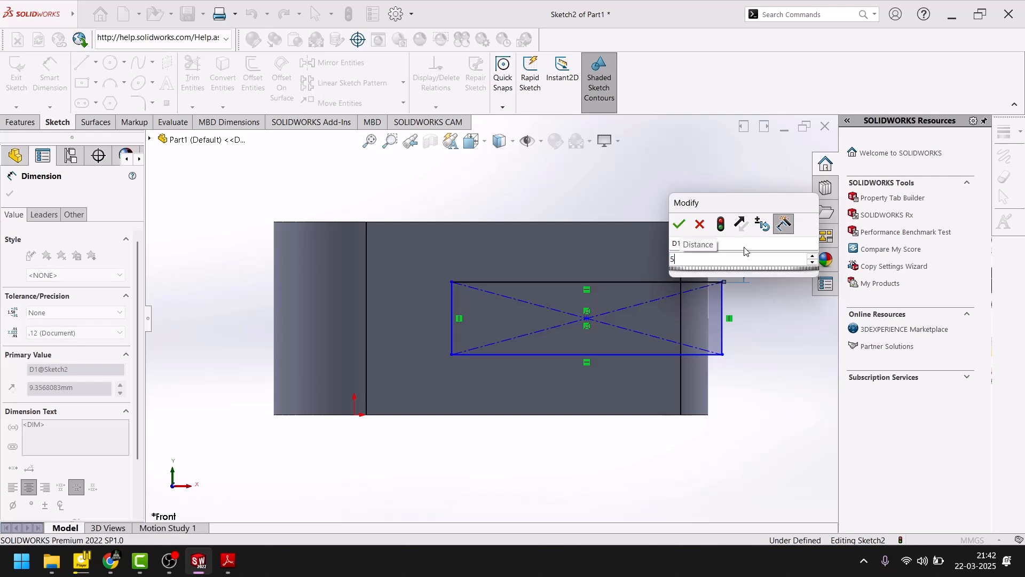
key("Return")
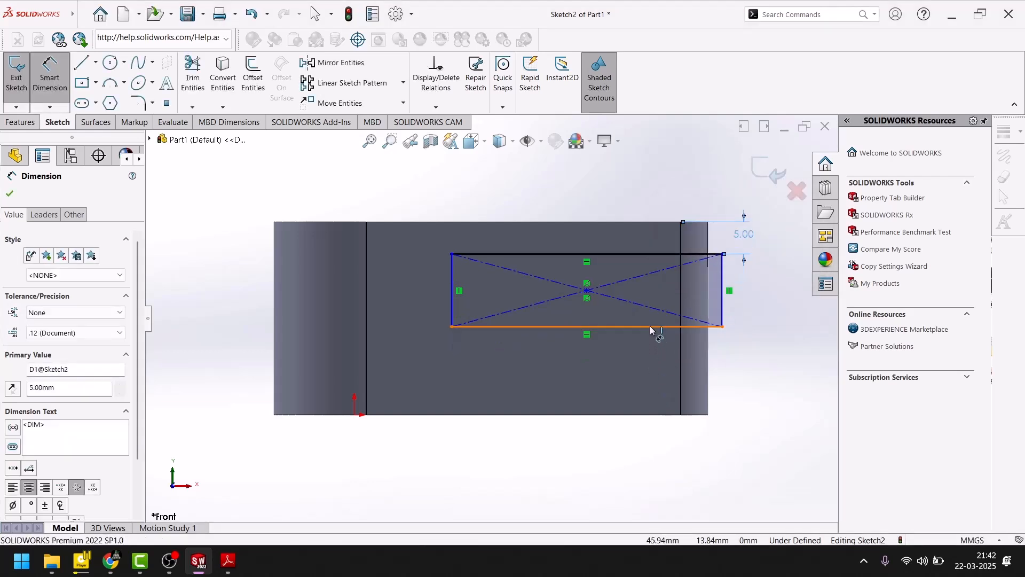
- Dimension the rectangle's lower edge 5 mm from the body's bottom edge, and finish dimensioning
left_click(649, 326)
left_click(652, 415)
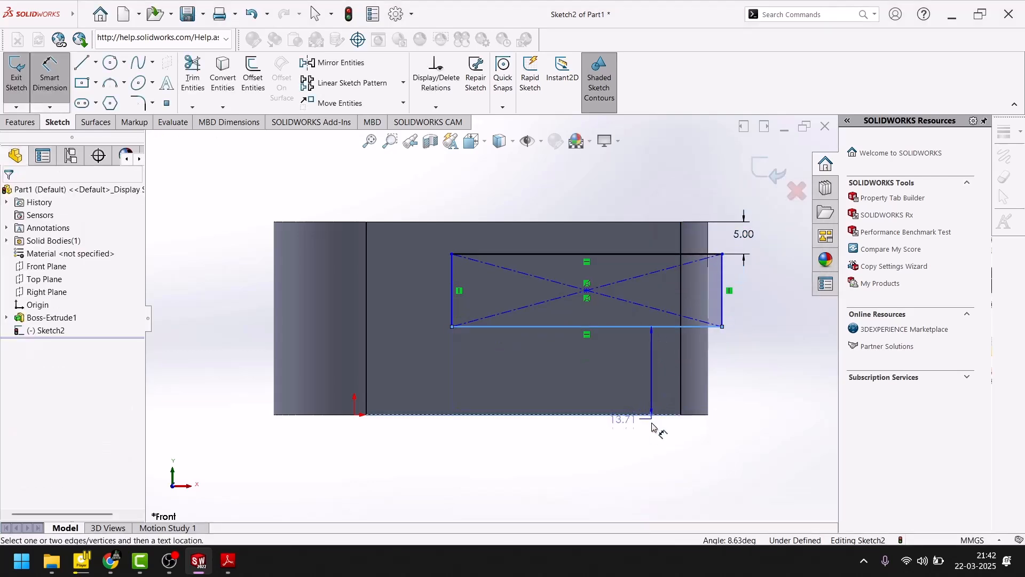
left_click(675, 446)
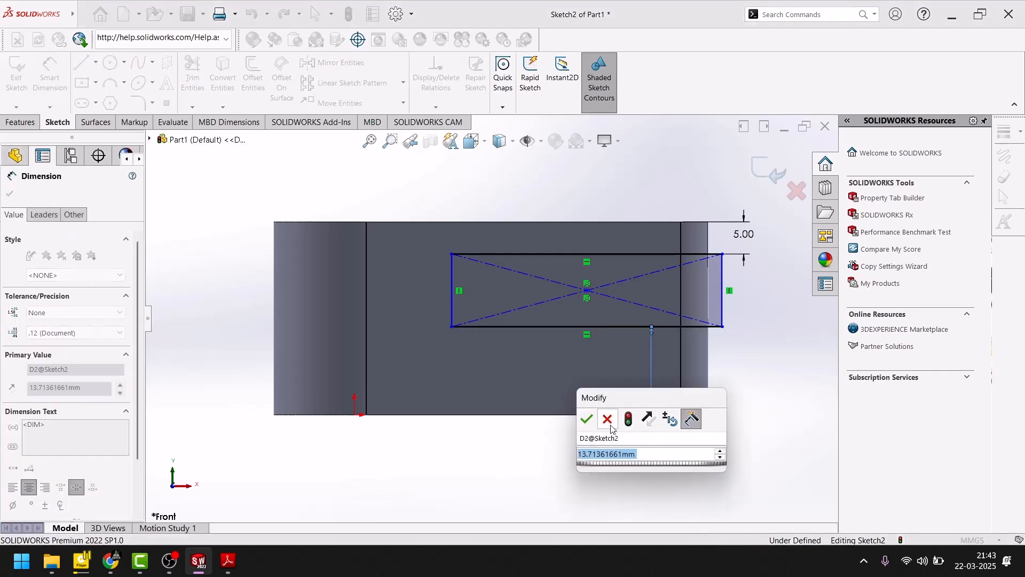
left_click(610, 425)
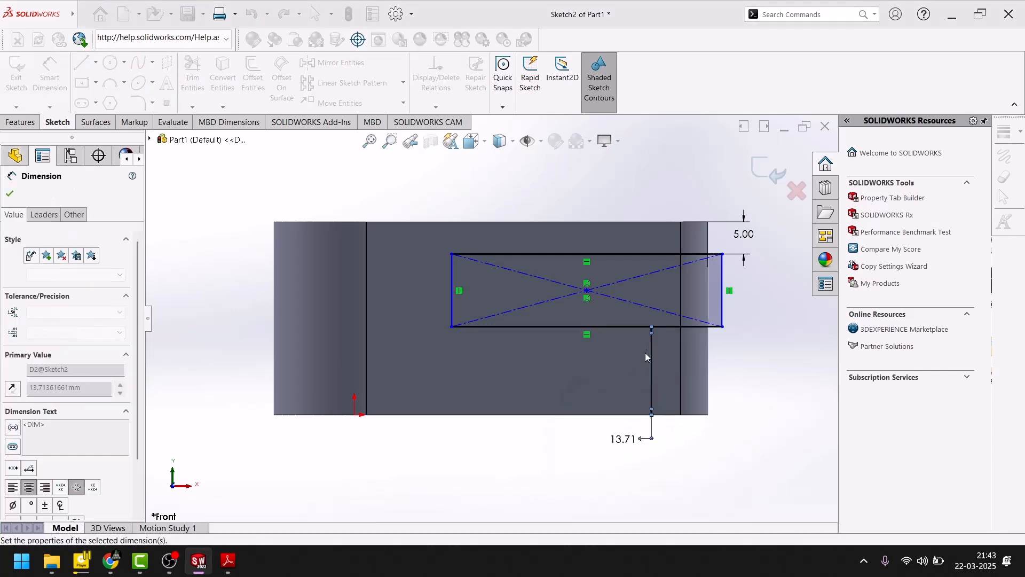
double_click(630, 439)
key("BackSpace")
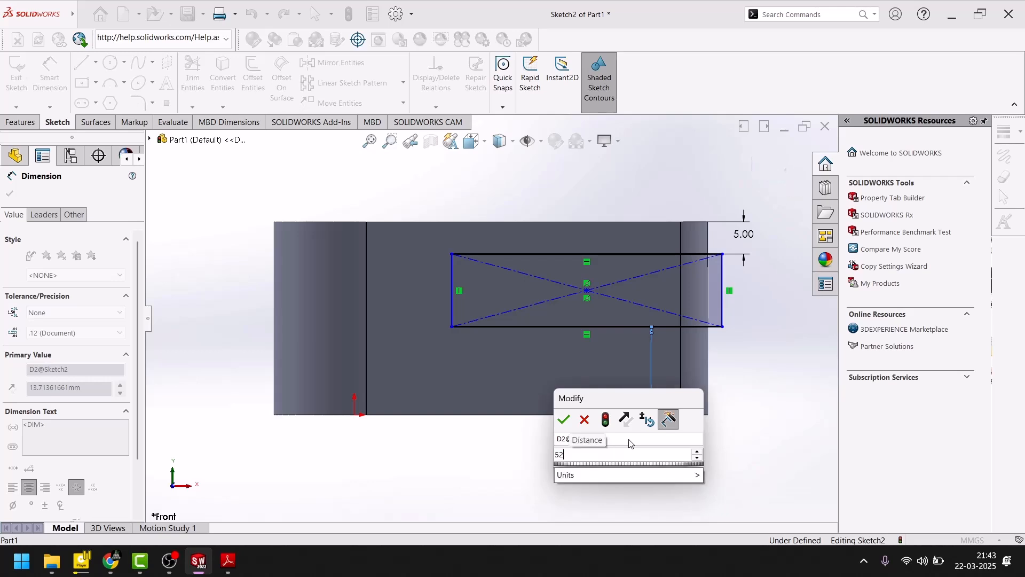
type("5")
key("Return")
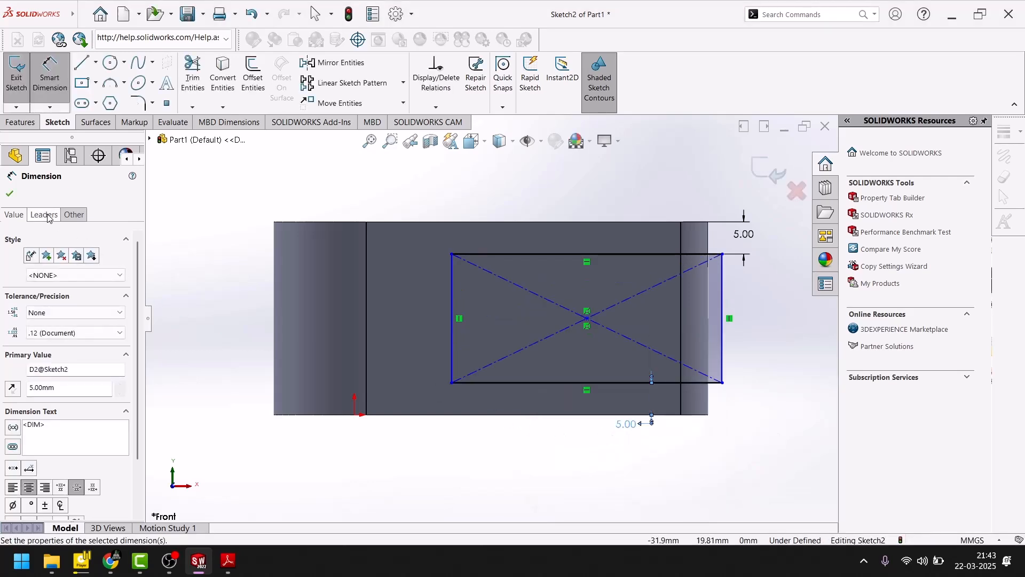
left_click(10, 193)
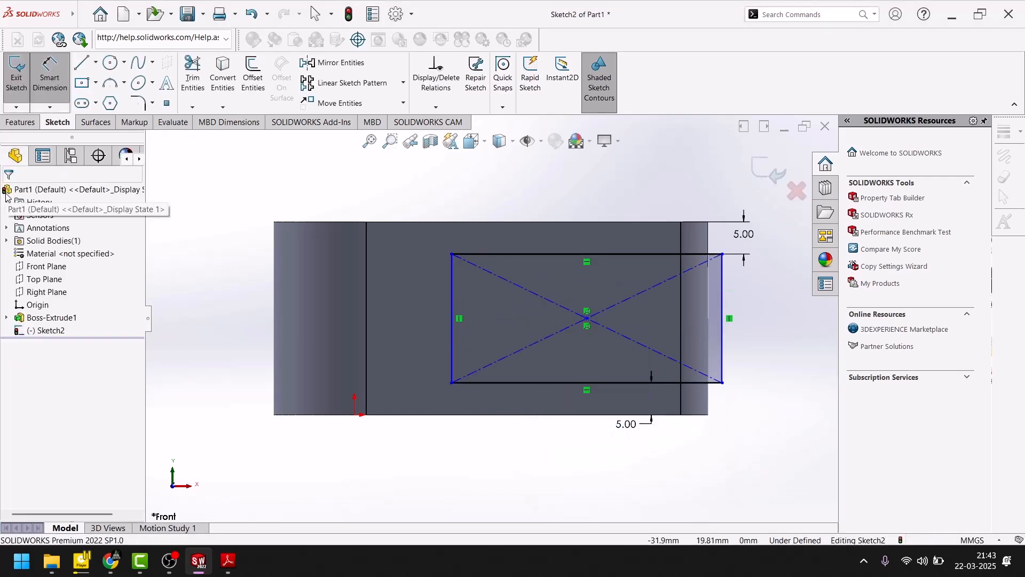
left_click(722, 342)
left_click(708, 396)
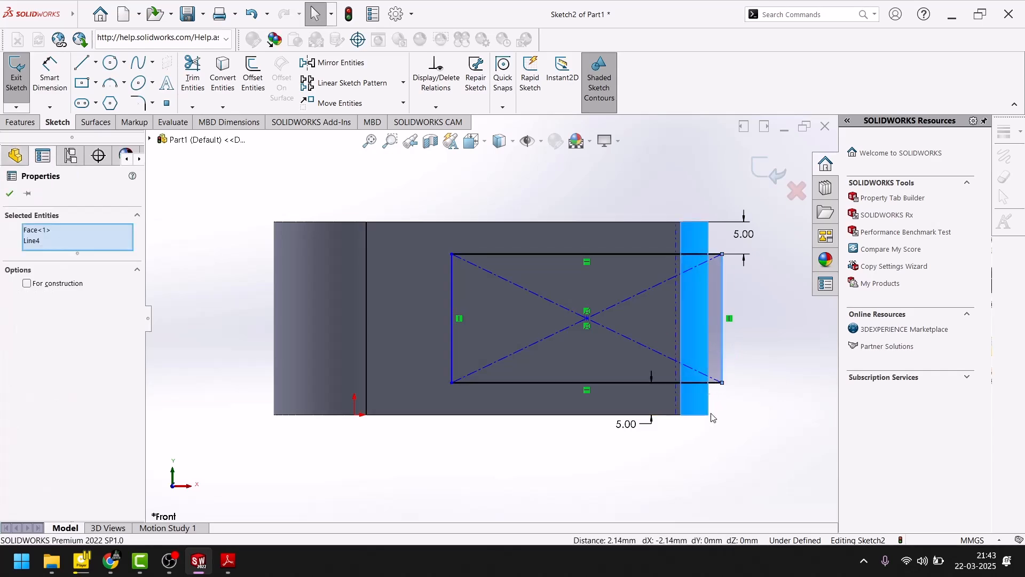
left_click(749, 425)
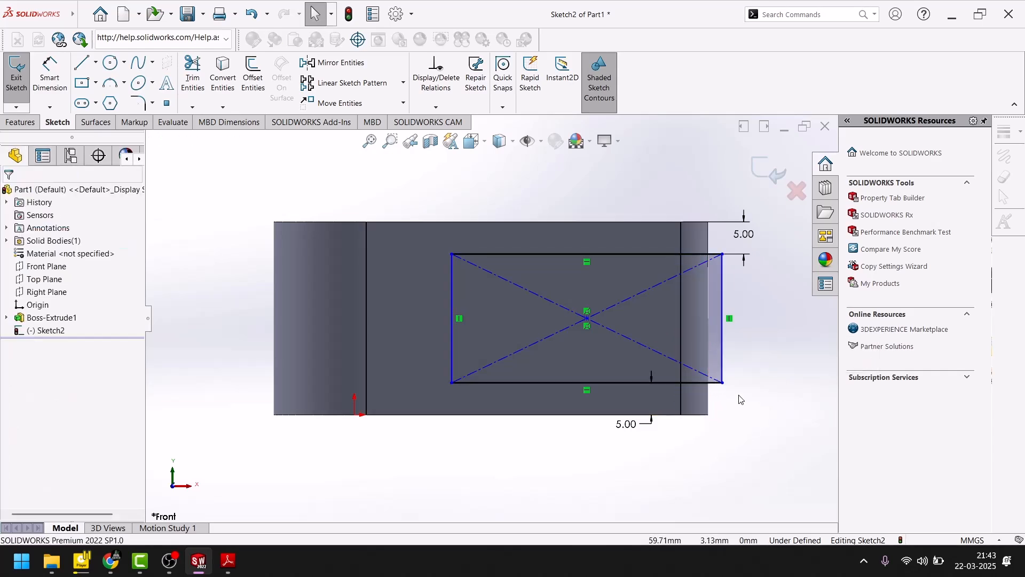
- Dimension the rectangle's outer vertical edge 0 mm from the body's small-hole end so the two are flush
left_click(49, 72)
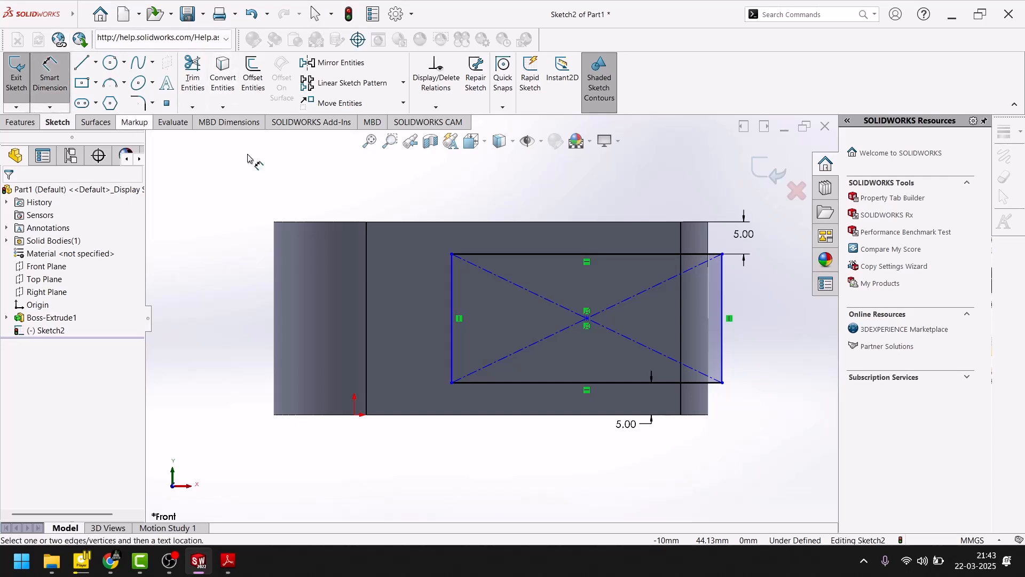
left_click(724, 378)
left_click(716, 457)
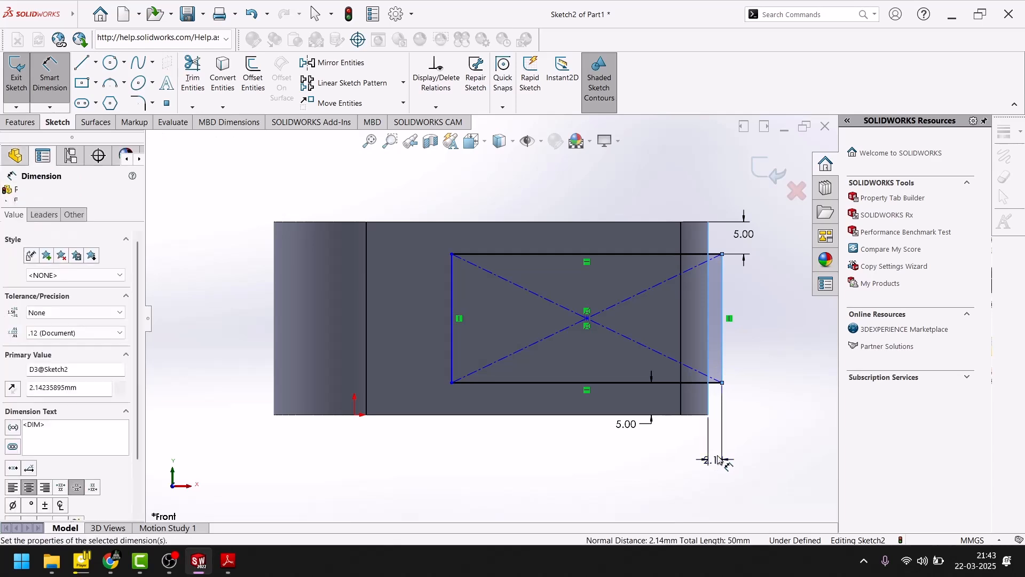
type("0")
key("Return")
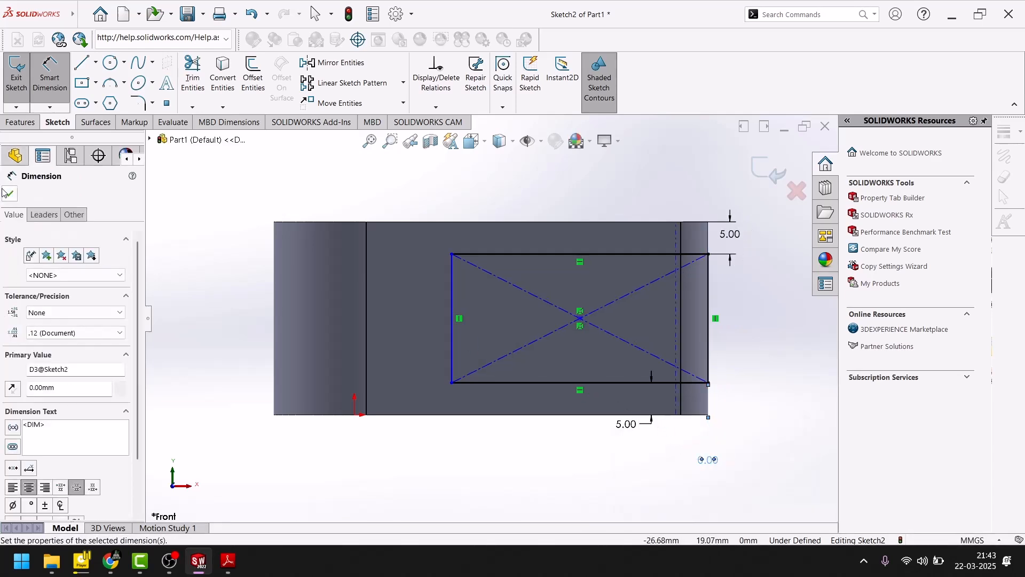
left_click(10, 194)
- Examine the plan view and Section A-A in the PDF for the slot's depth and the small end's radius
left_click(229, 561)
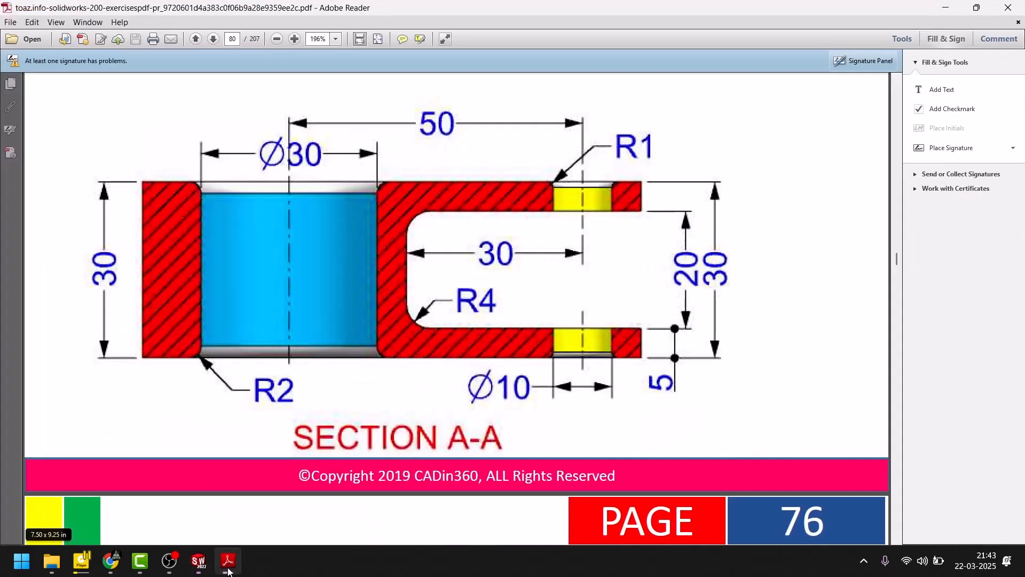
left_click(228, 568)
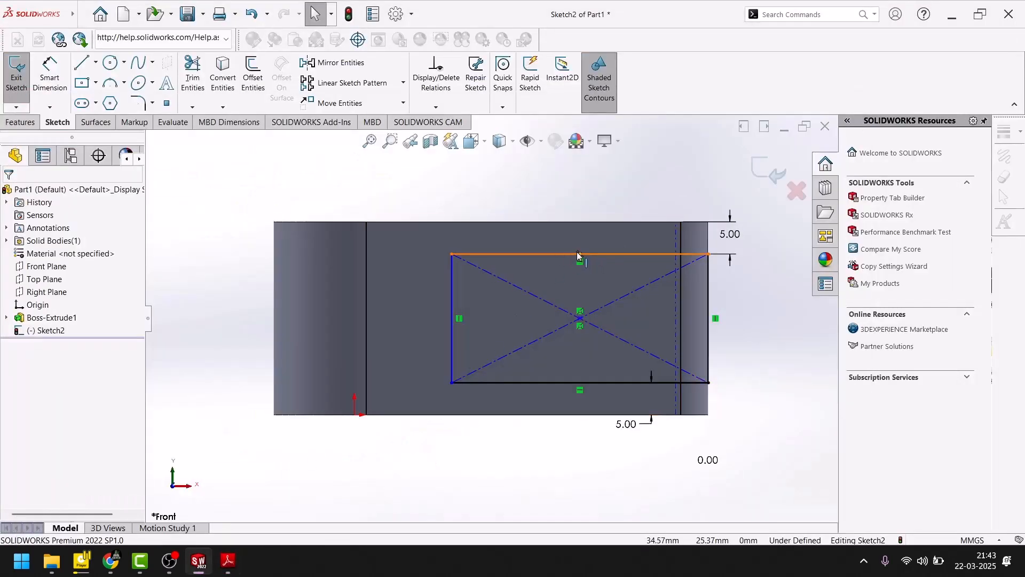
left_click(231, 565)
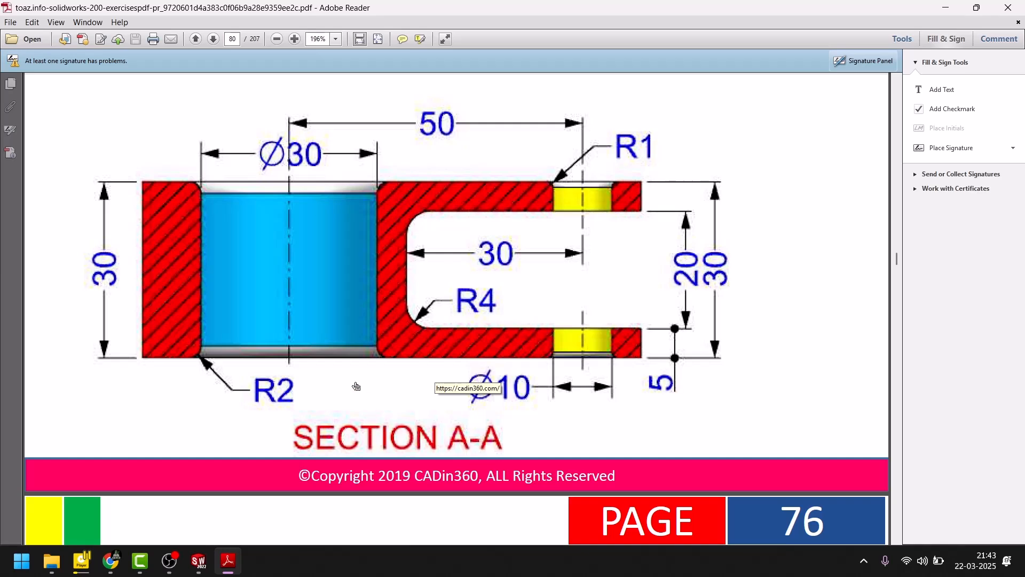
scroll(356, 386, "up", 8)
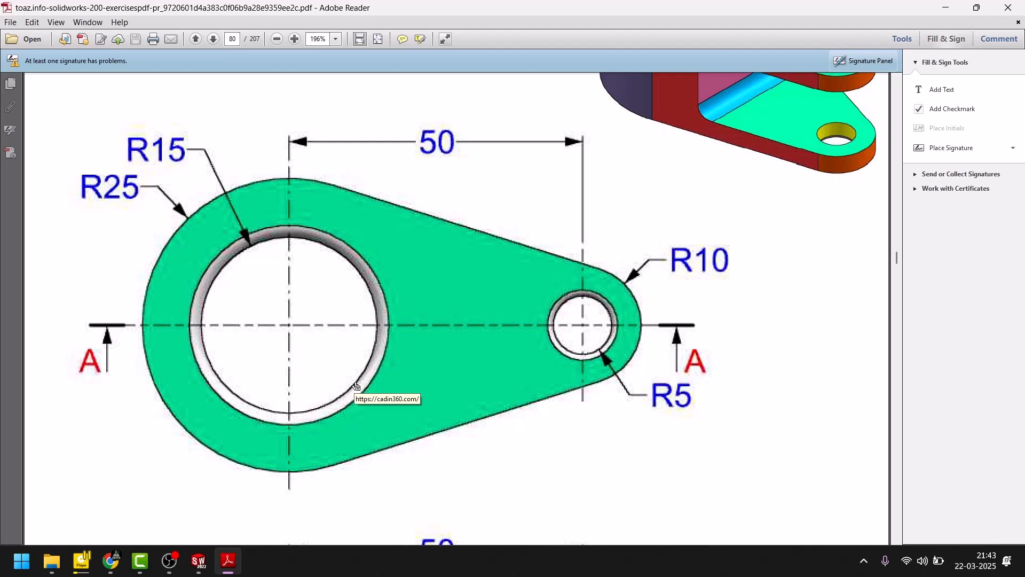
scroll(356, 385, "down", 2)
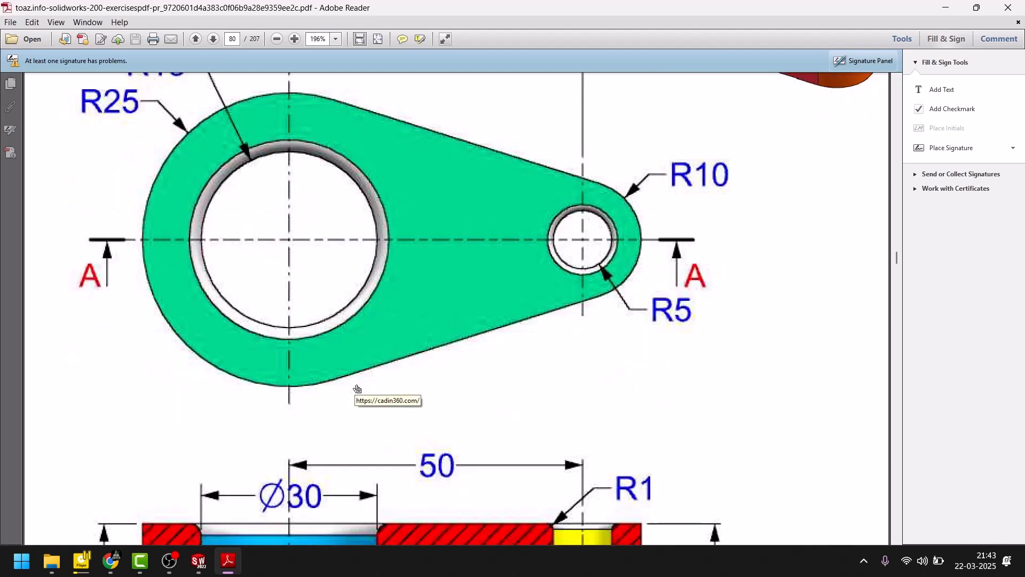
scroll(358, 390, "down", 2)
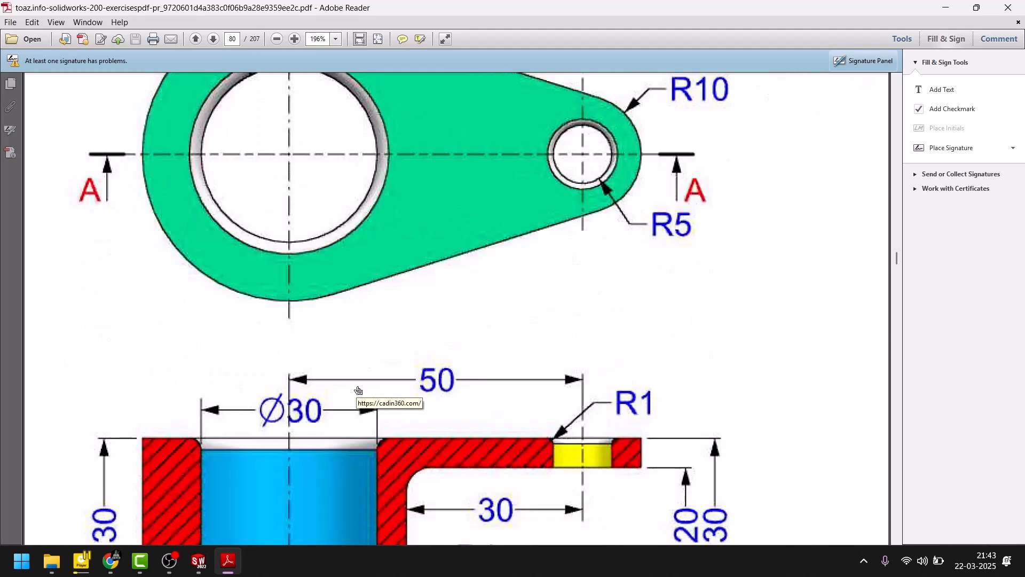
scroll(359, 391, "down", 6)
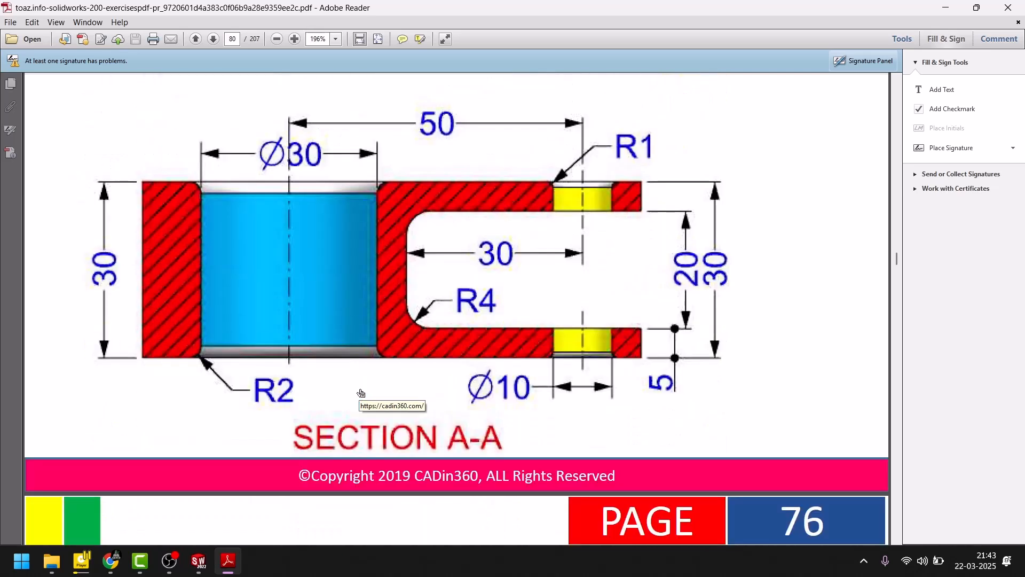
left_click(228, 561)
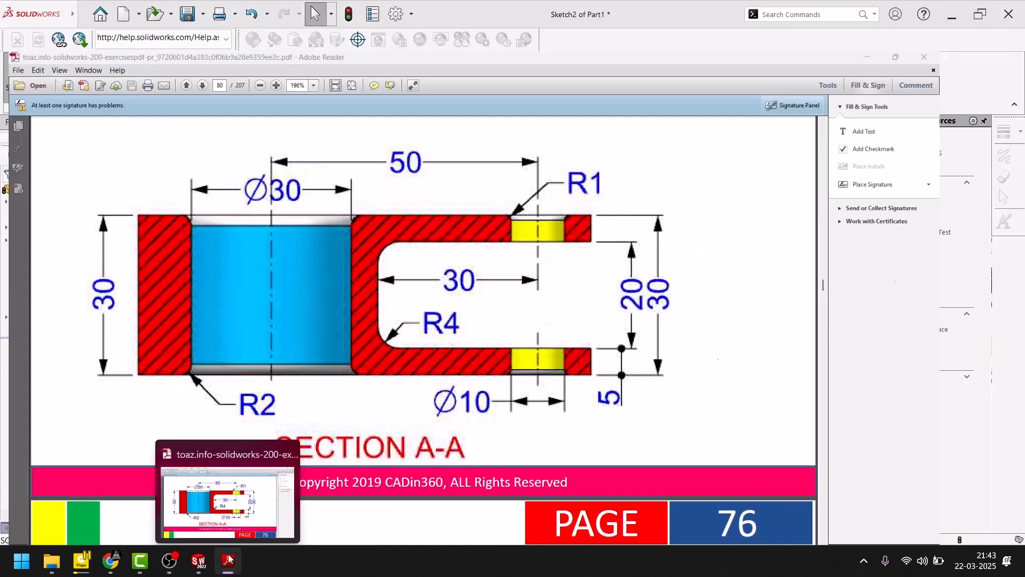
- Dimension the rectangle's lower edge to a length of 40 mm, and finish dimensioning
left_click(49, 75)
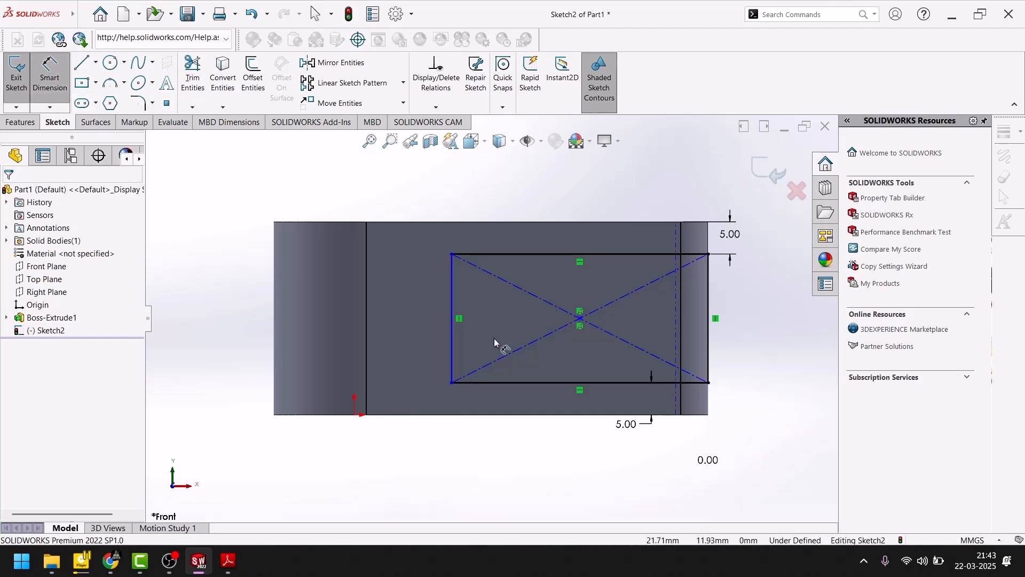
left_click(543, 383)
left_click(551, 460)
type("40")
key("Return")
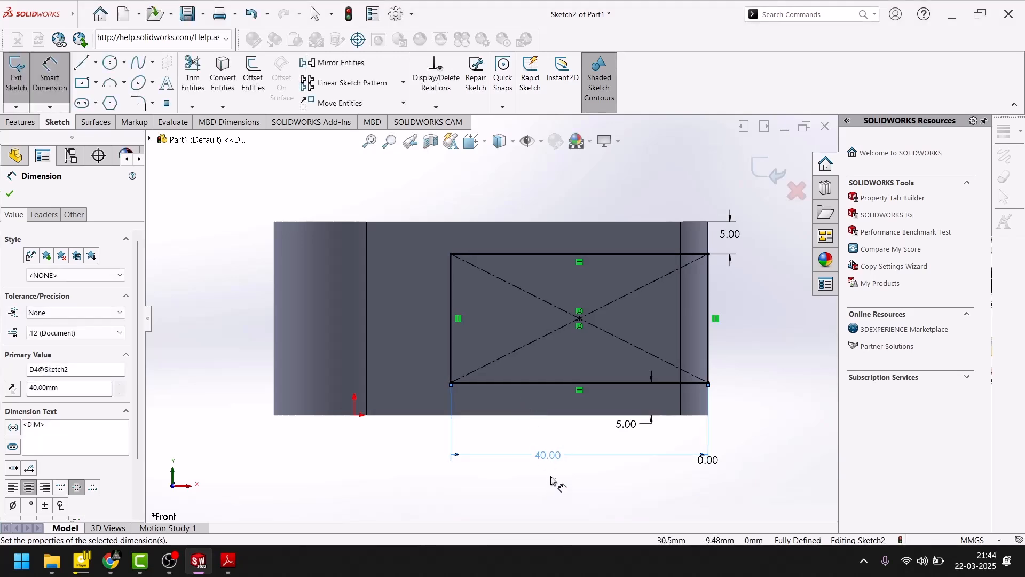
left_click(9, 194)
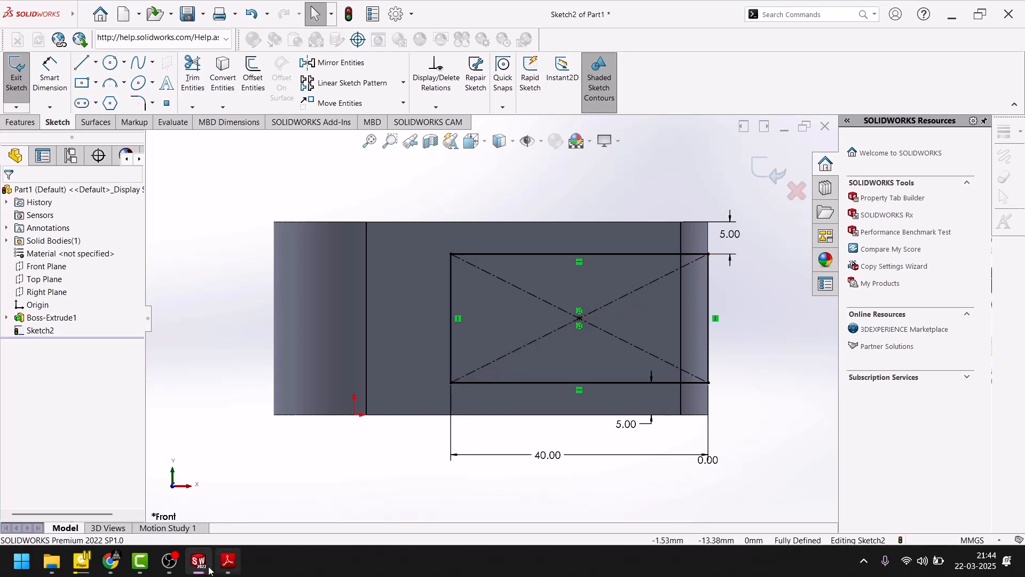
- Following Section A-A in the PDF, round the rectangle's two inner corners with 4 mm sketch fillets, and exit the sketch
left_click(229, 561)
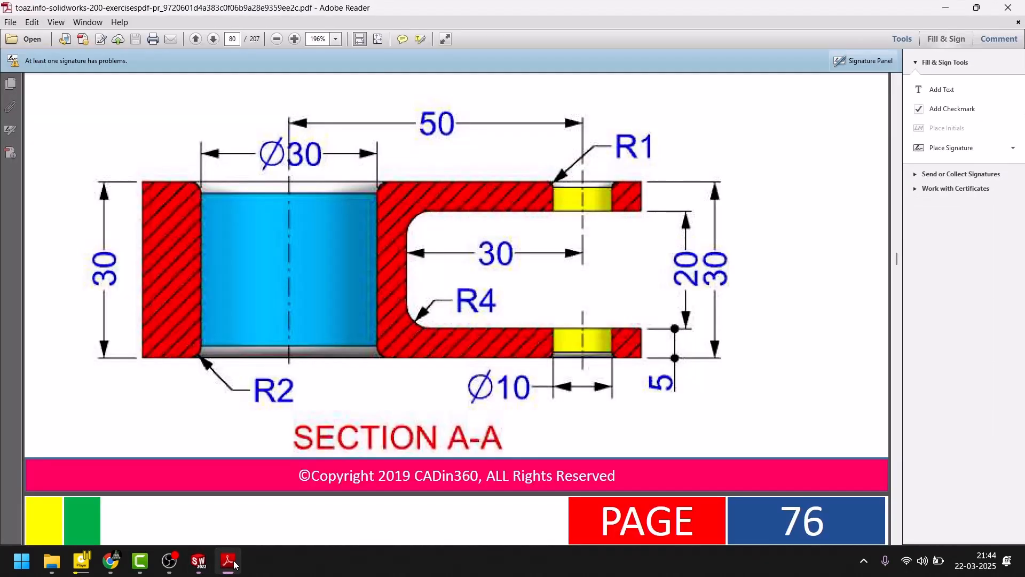
left_click(229, 560)
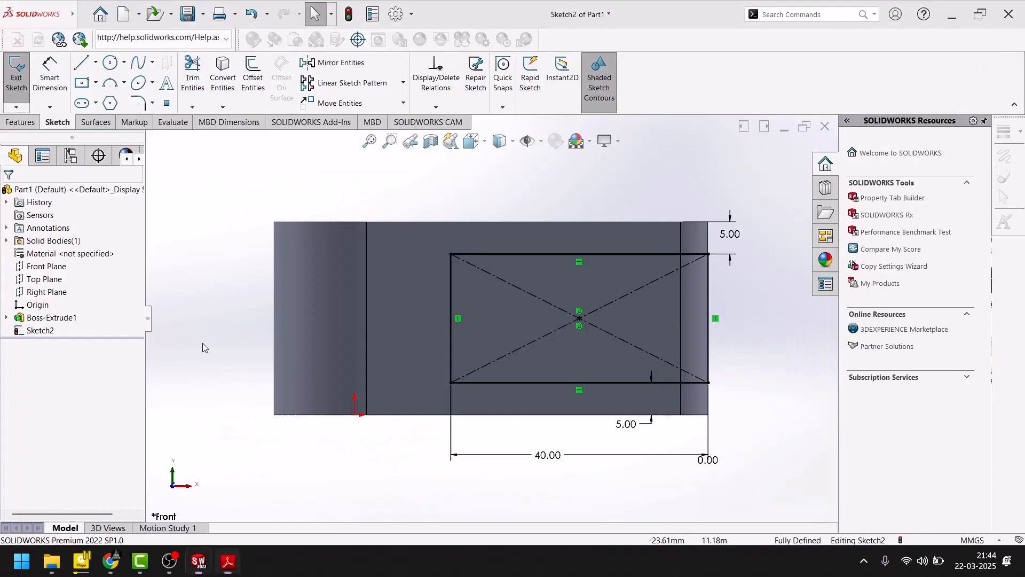
left_click(138, 103)
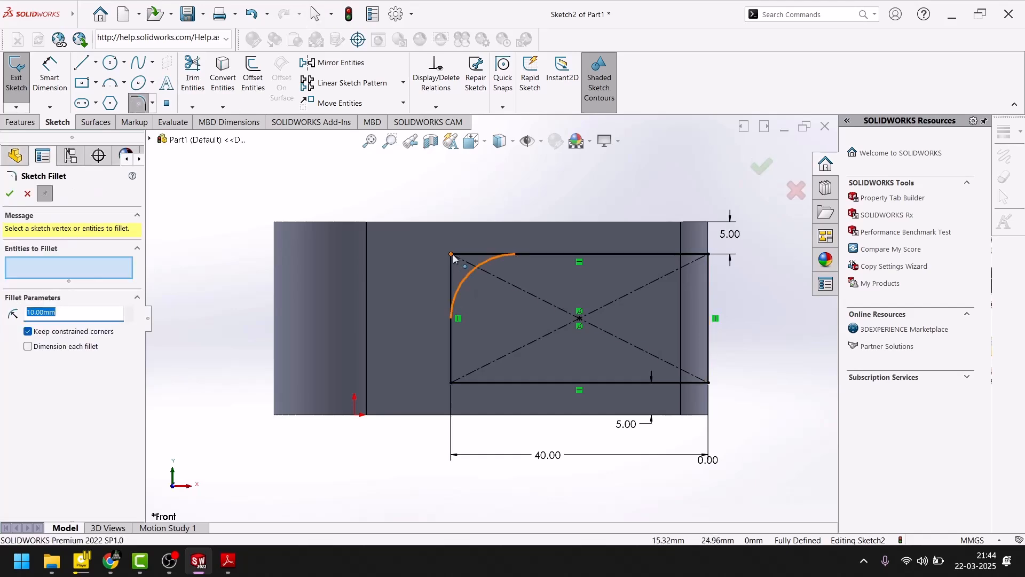
type("4")
key("Return")
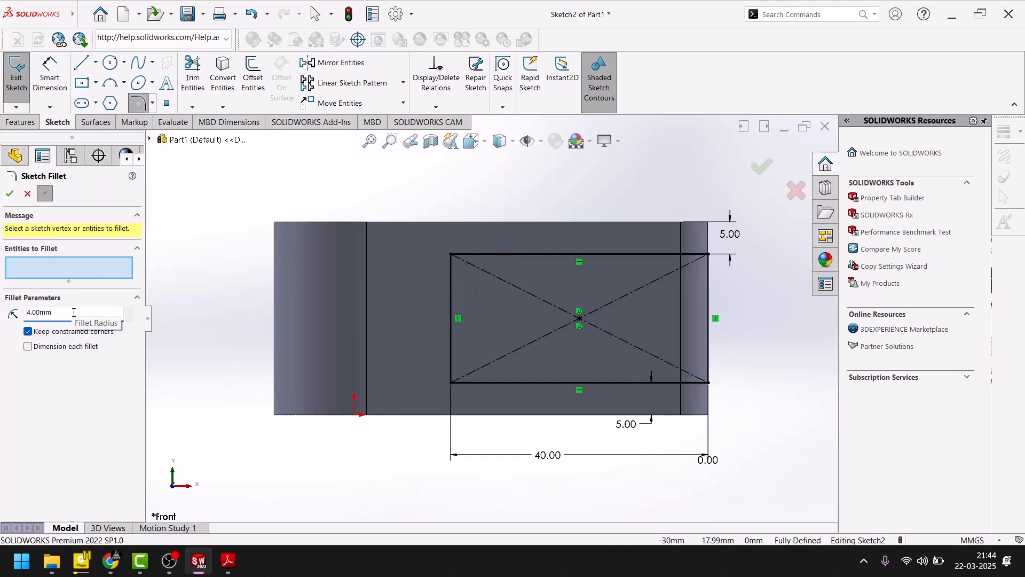
left_click(453, 259)
left_click(453, 258)
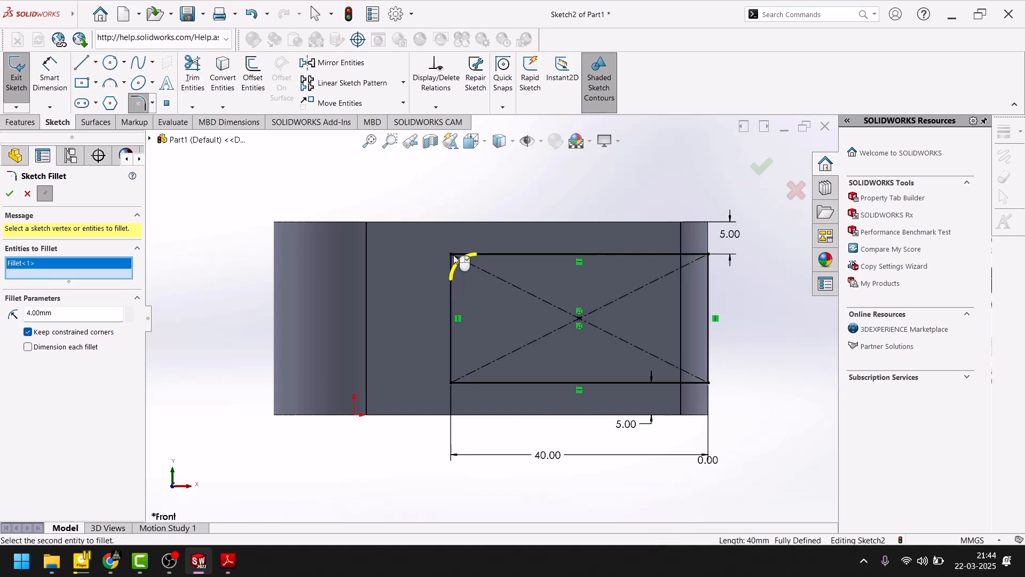
left_click(454, 382)
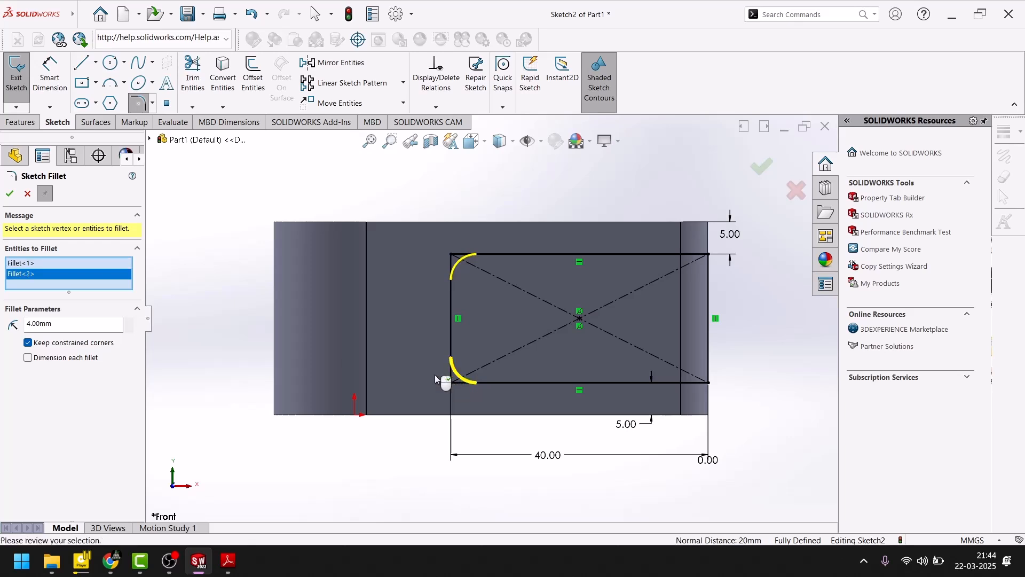
left_click(9, 195)
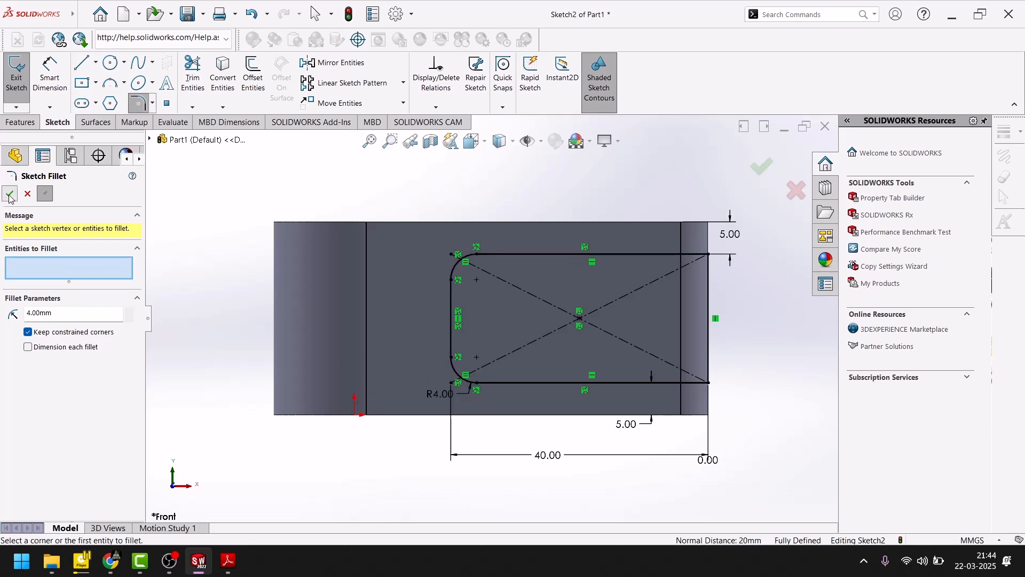
left_click(9, 195)
left_click(769, 170)
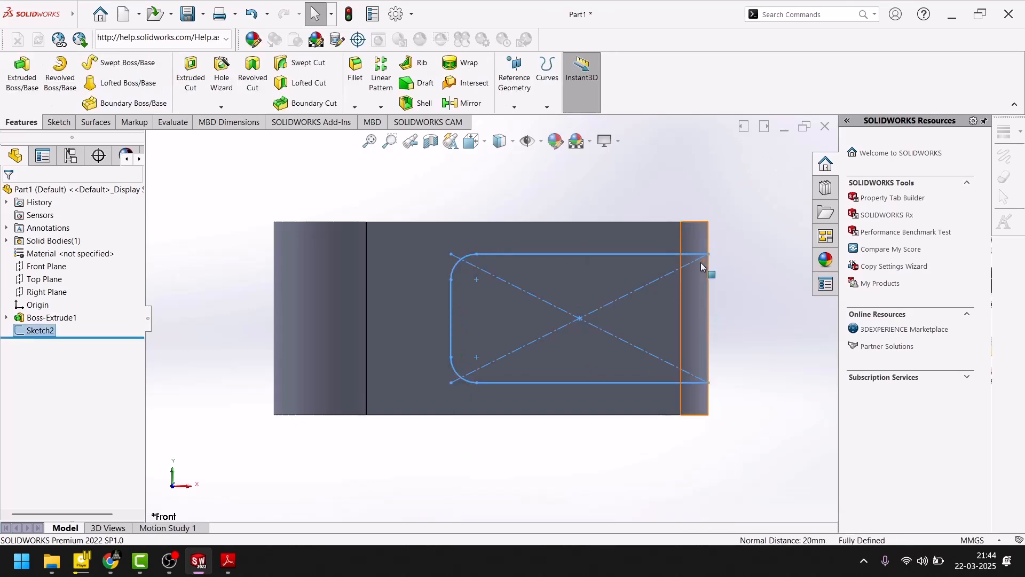
- Cut-extrude the slot sketch through the body with the Mid Plane end condition and a 30 mm depth
middle_click_drag(671, 257, 559, 218)
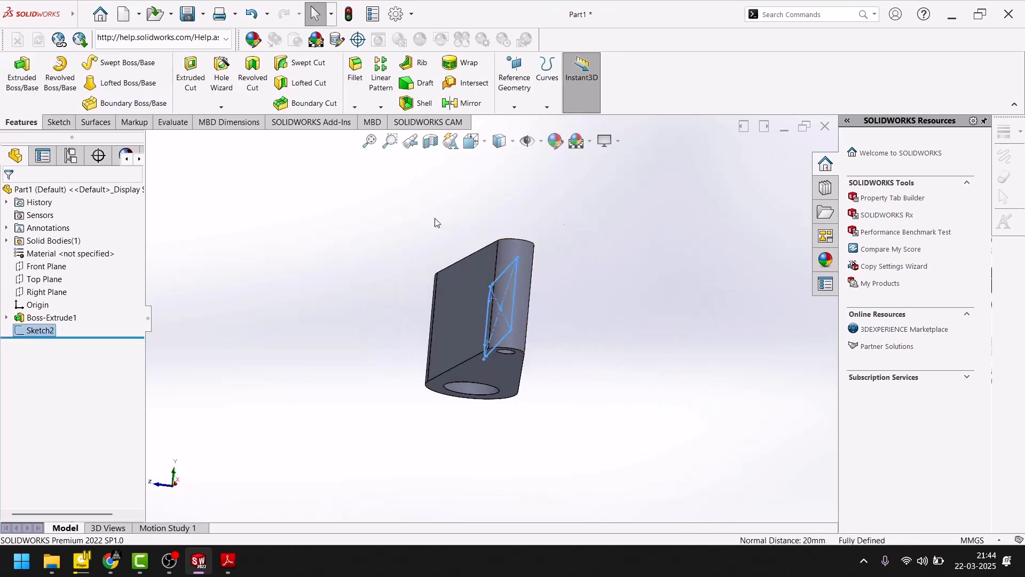
left_click(190, 75)
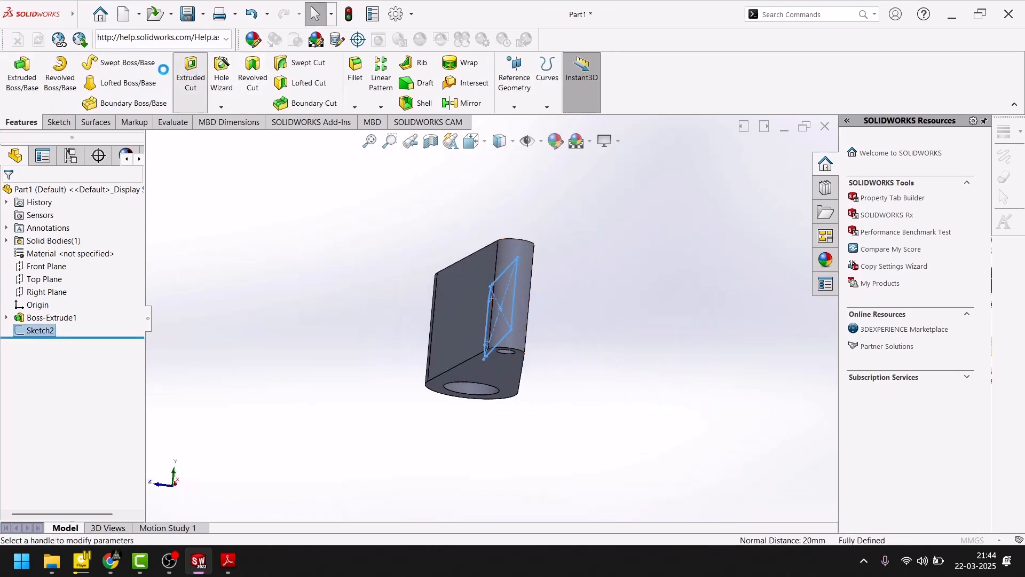
left_click(74, 267)
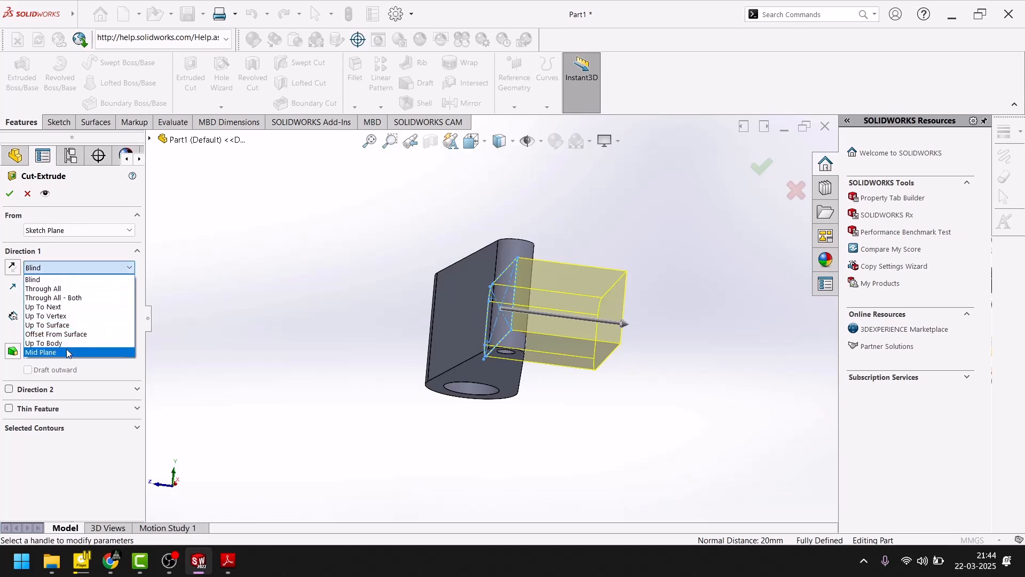
left_click(67, 351)
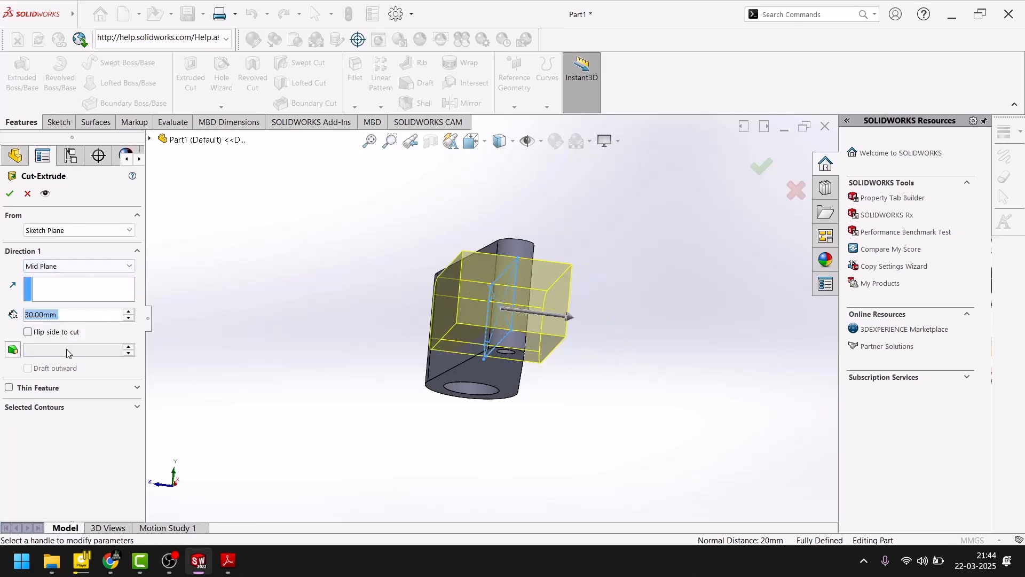
left_click(7, 195)
middle_click_drag(275, 272, 313, 402)
scroll(438, 268, "down", 3)
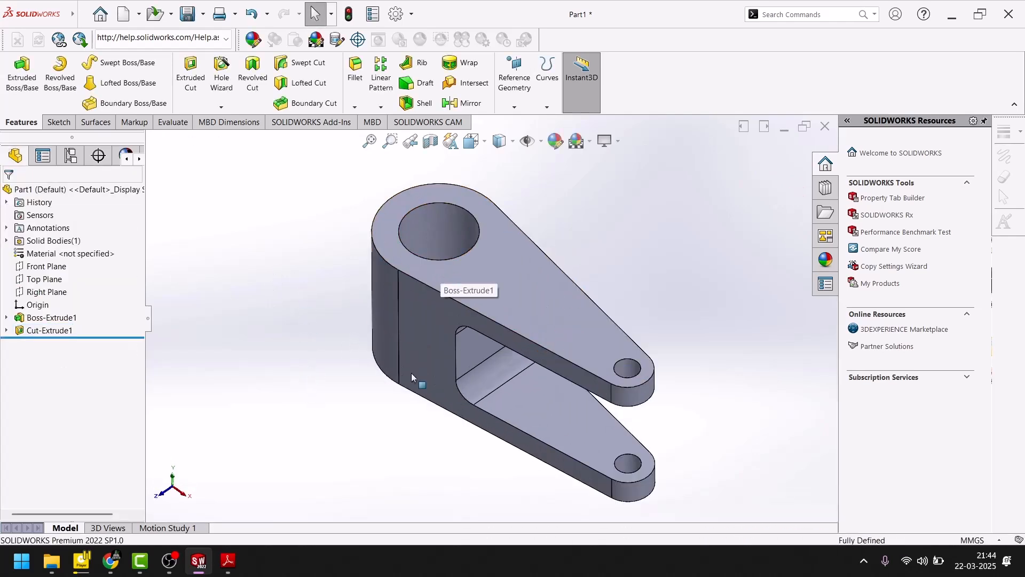
- Following R2 in the PDF's Section A-A, fillet both end edges of the large hole with a 2 mm radius
left_click(228, 560)
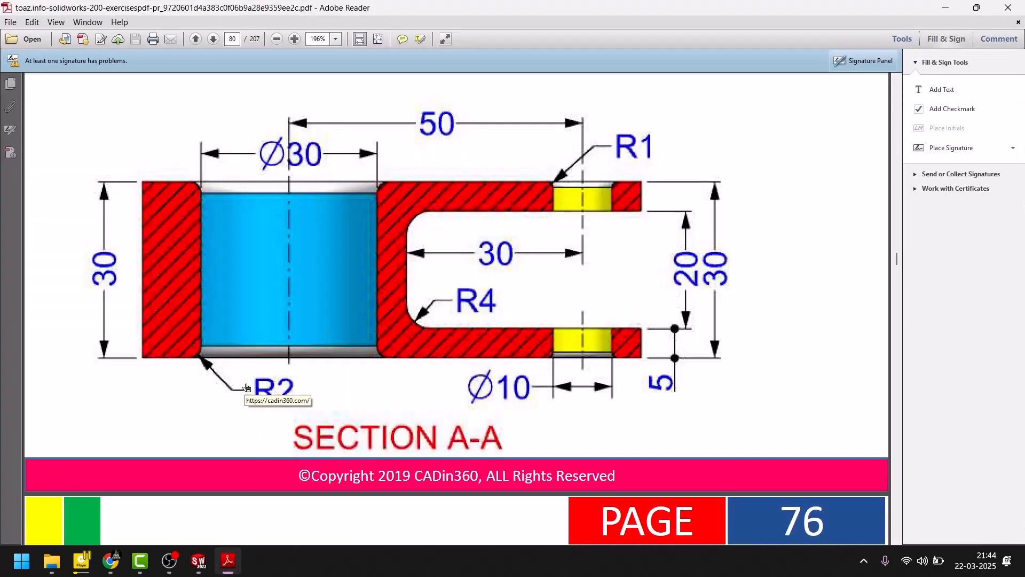
left_click(198, 560)
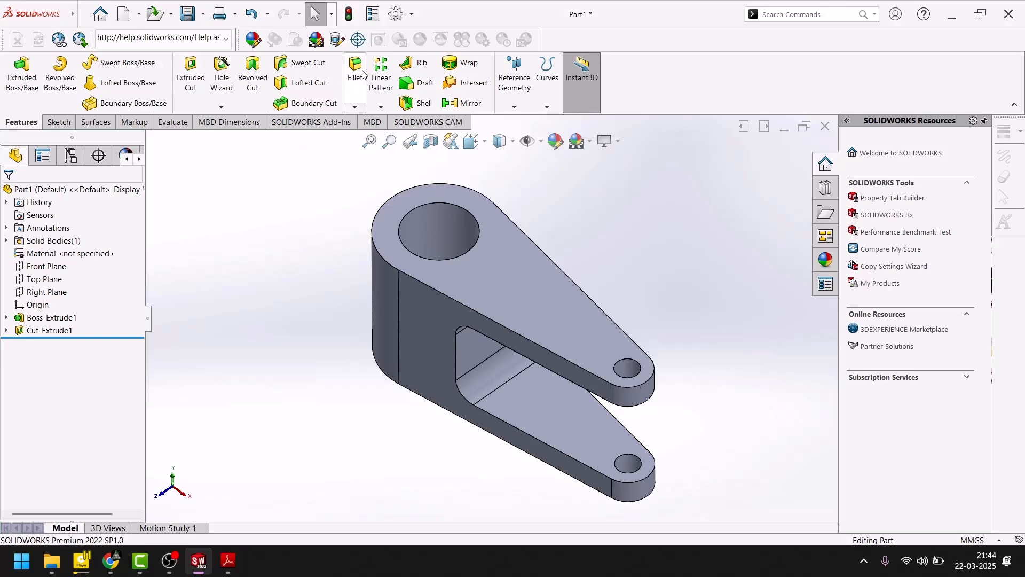
left_click(356, 72)
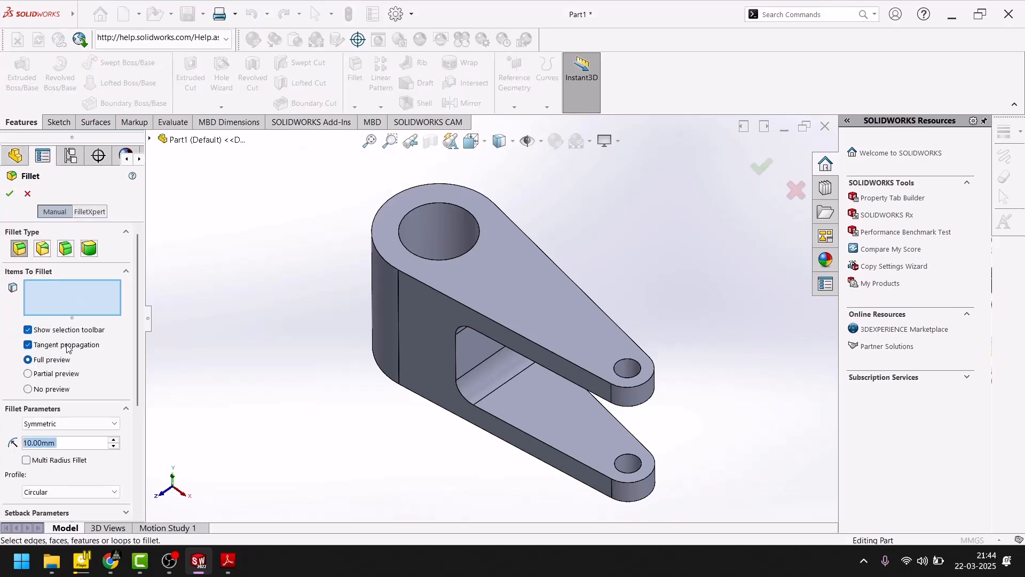
type("2")
key("Return")
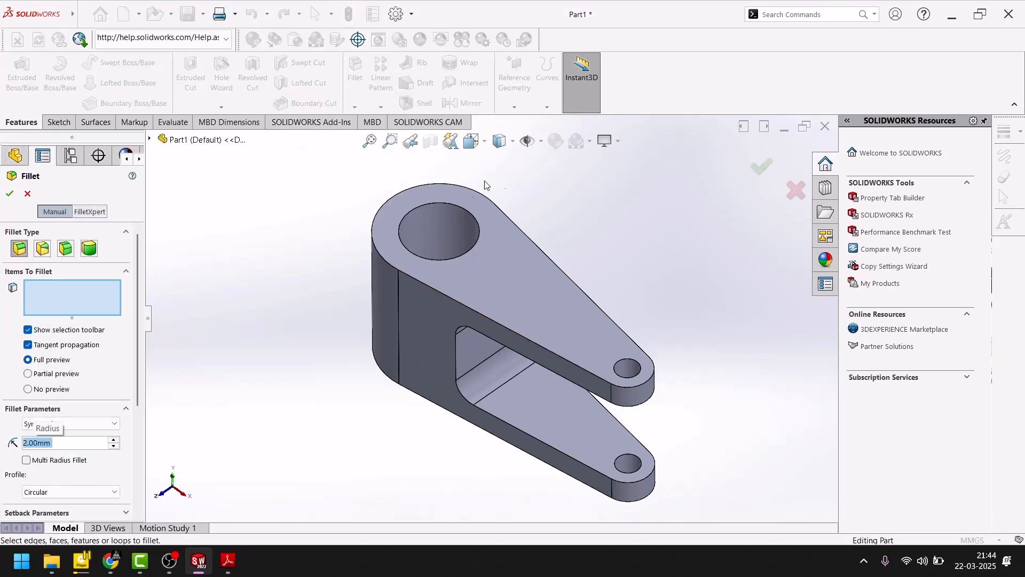
scroll(438, 265, "down", 4)
left_click(443, 244)
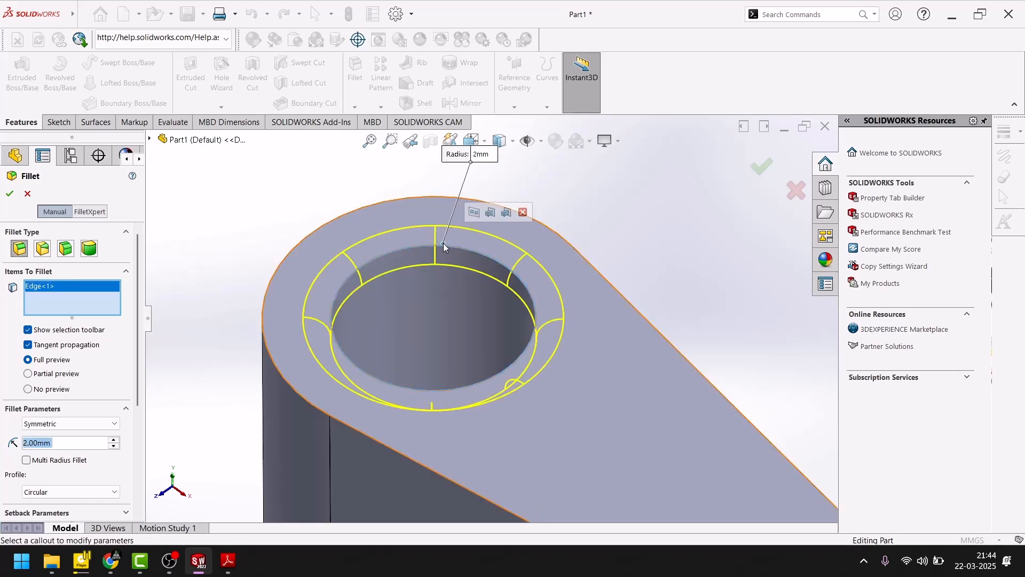
scroll(427, 333, "up", 5)
middle_click_drag(425, 366, 455, 181)
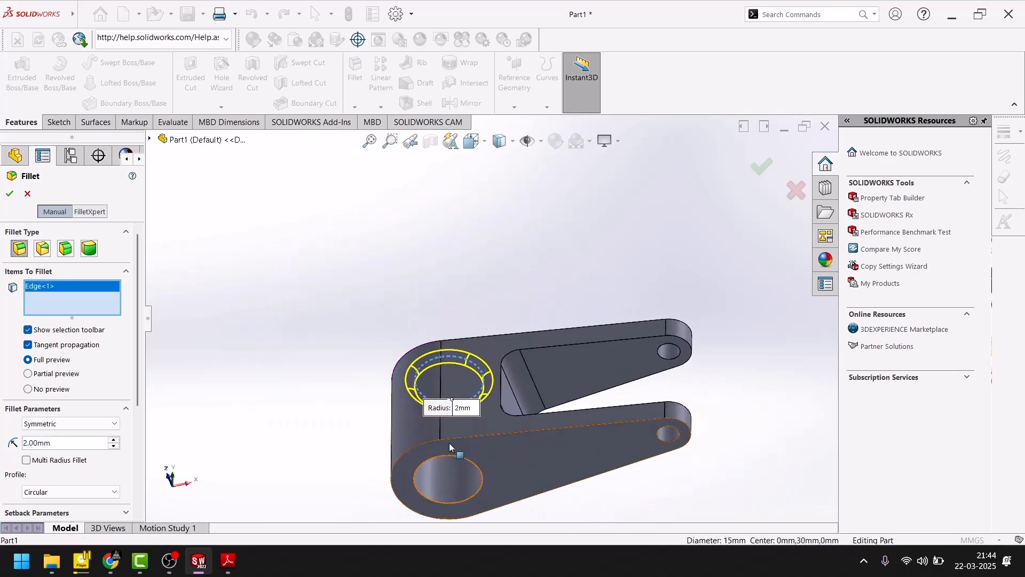
scroll(457, 461, "down", 5)
scroll(505, 379, "down", 3)
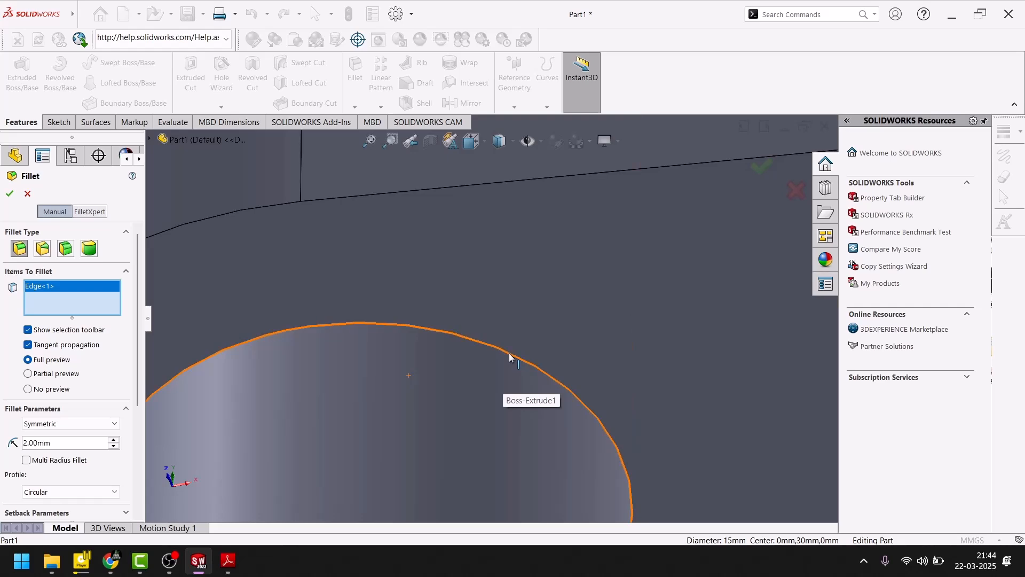
left_click(509, 356)
left_click(10, 196)
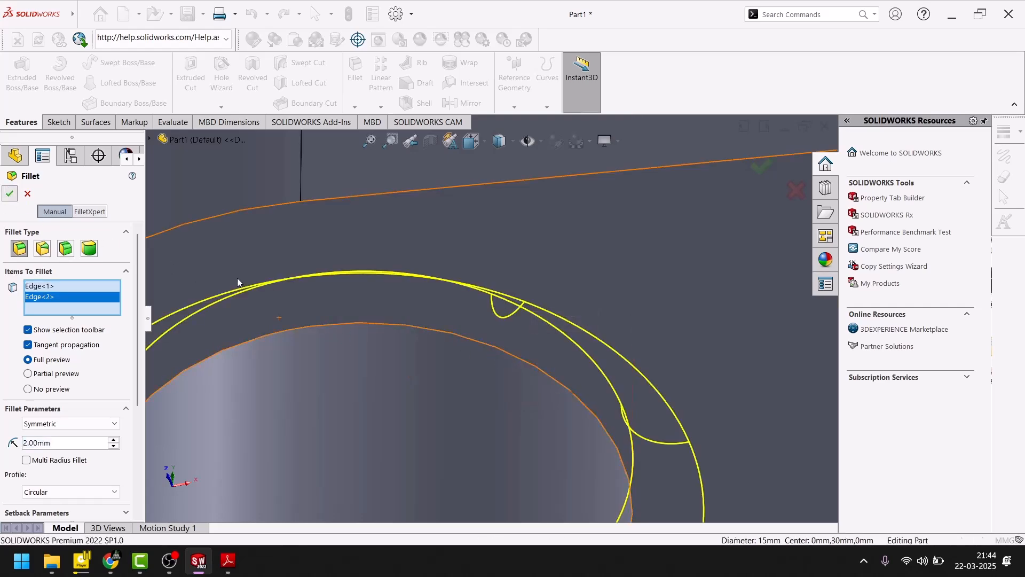
- Check Section A-A for R1, and set up a 1 mm fillet on the upper edges of the small holes in both arms
scroll(352, 286, "up", 7)
middle_click_drag(474, 258, 446, 458)
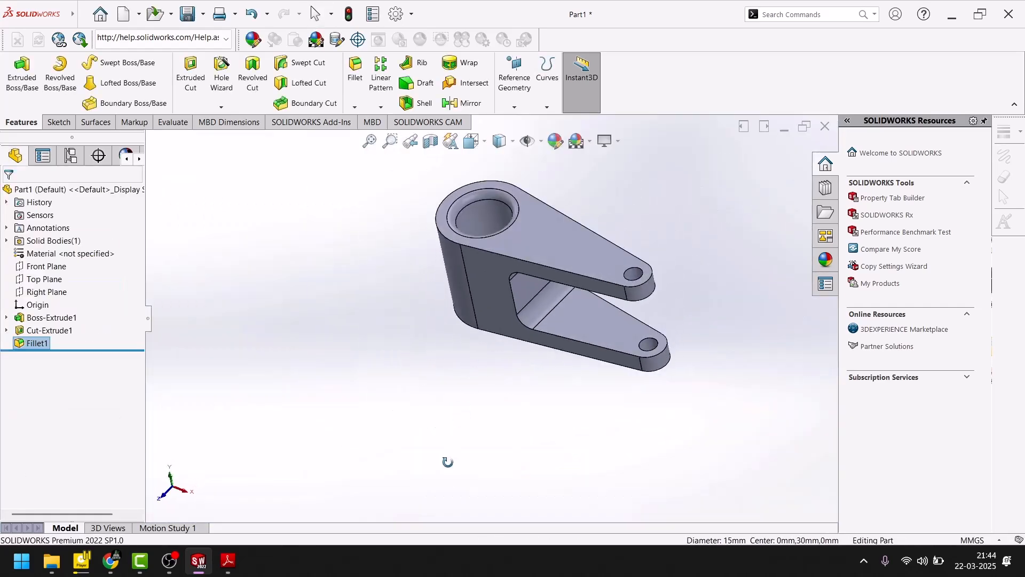
left_click(229, 562)
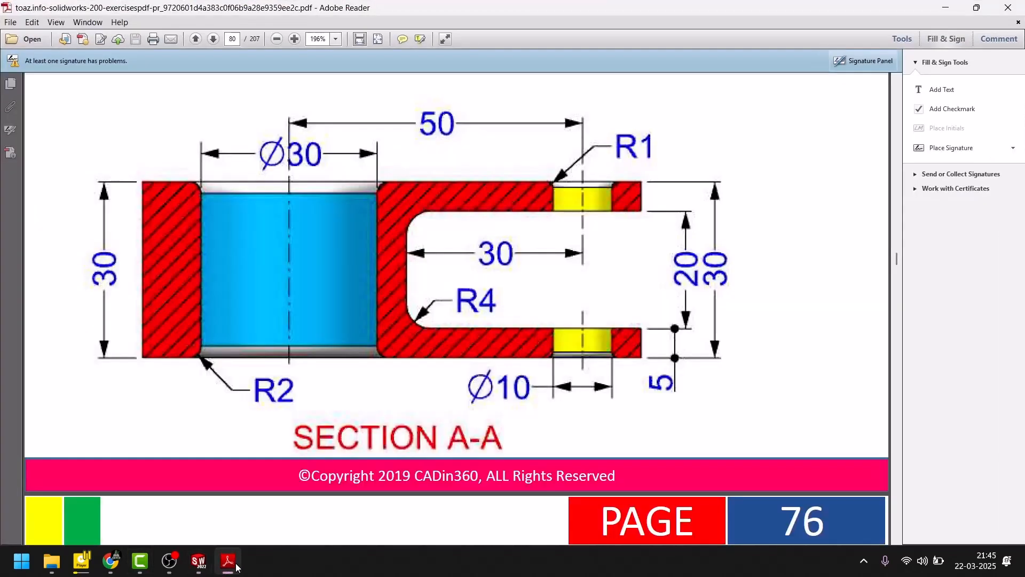
left_click(229, 561)
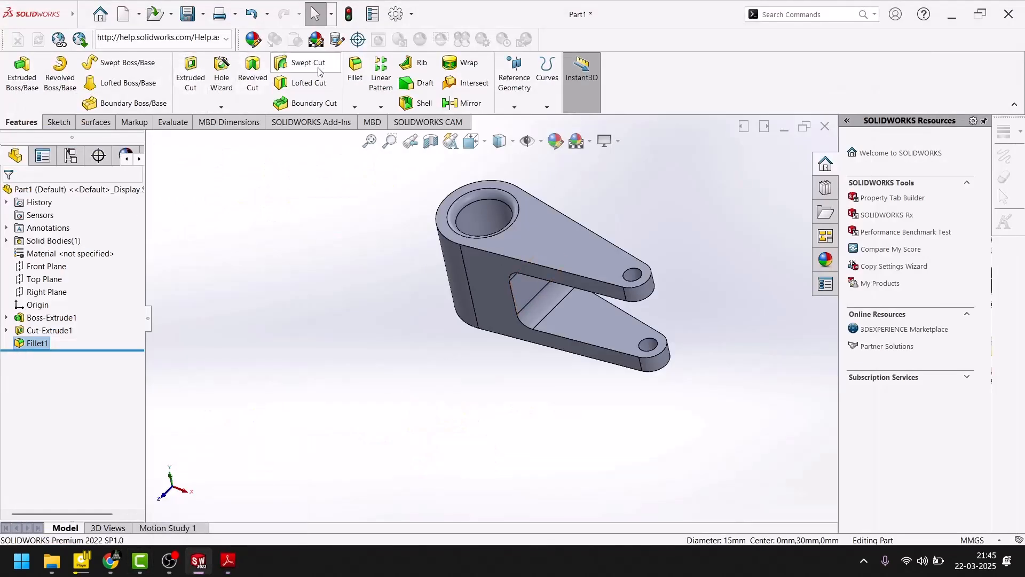
left_click(355, 67)
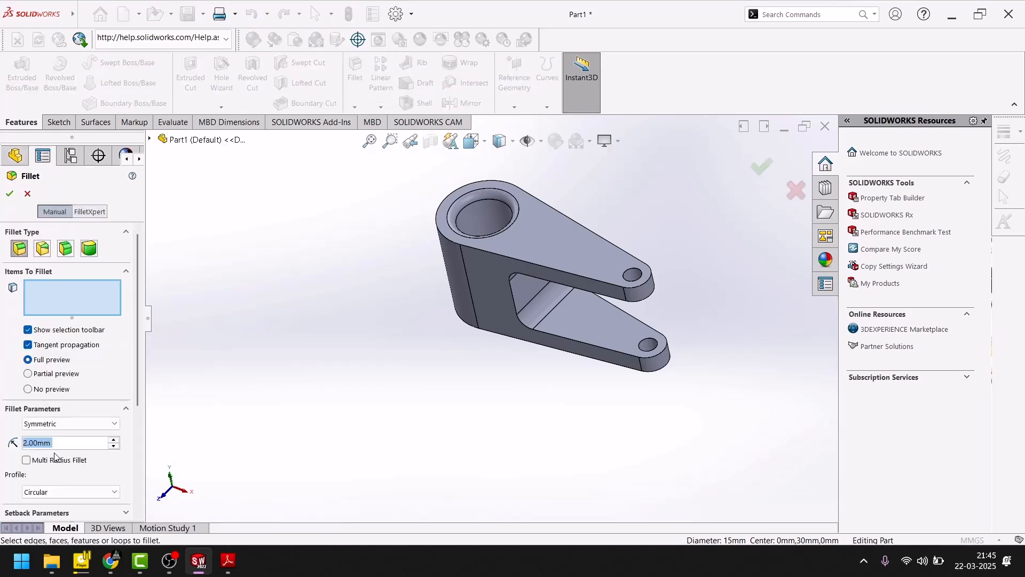
type("1")
key("Return")
scroll(558, 321, "down", 6)
scroll(759, 185, "down", 3)
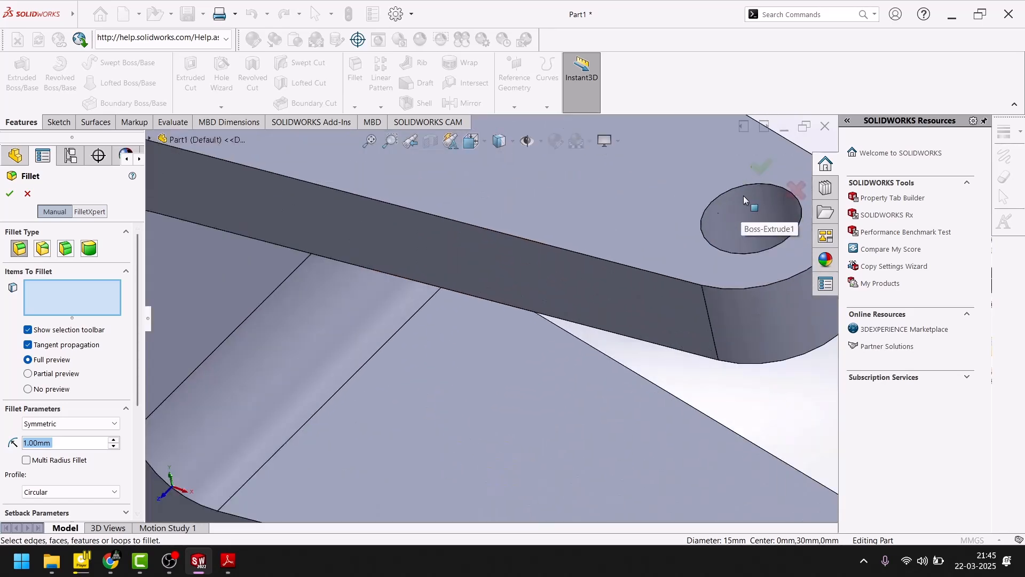
scroll(731, 214, "down", 3)
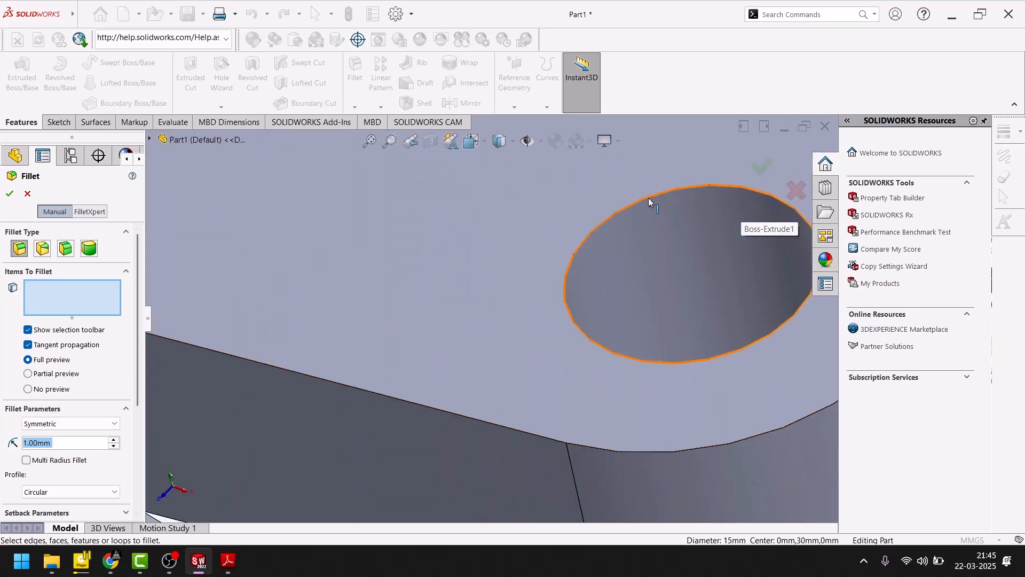
left_click(649, 198)
scroll(614, 310, "up", 5)
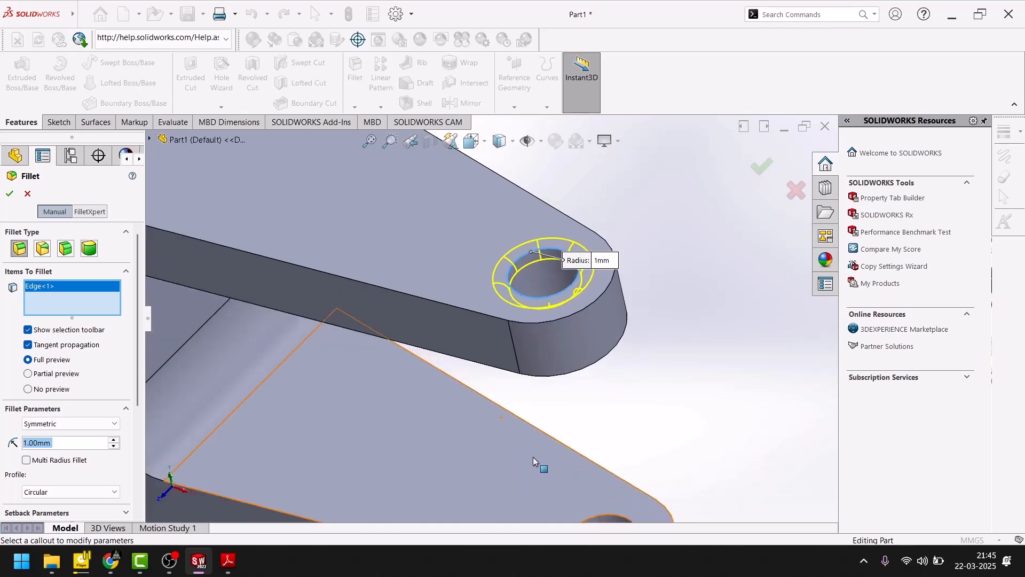
scroll(595, 505, "down", 5)
scroll(594, 505, "down", 2)
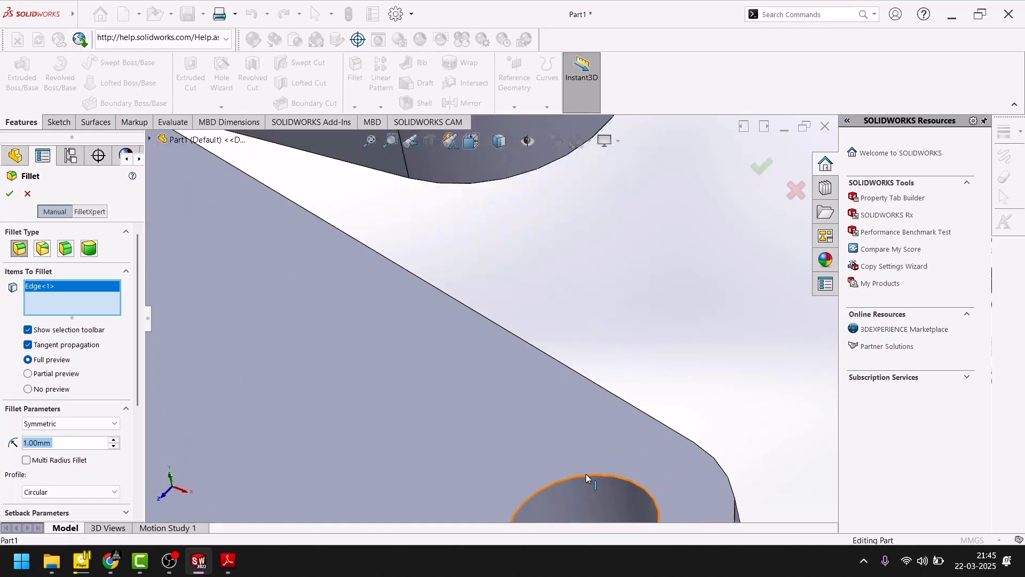
left_click(585, 473)
- Add the small holes' remaining edges on the undersides of the arms to the fillet selection, and apply the fillet
scroll(585, 492, "up", 5)
middle_click_drag(582, 474, 601, 391)
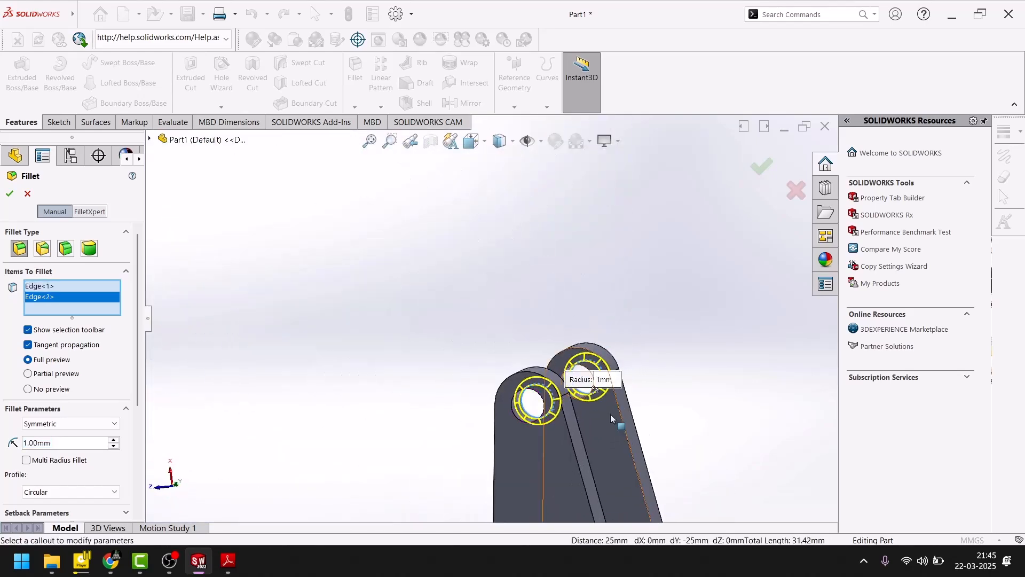
scroll(602, 392, "down", 5)
scroll(437, 250, "down", 3)
middle_click_drag(379, 319, 330, 330)
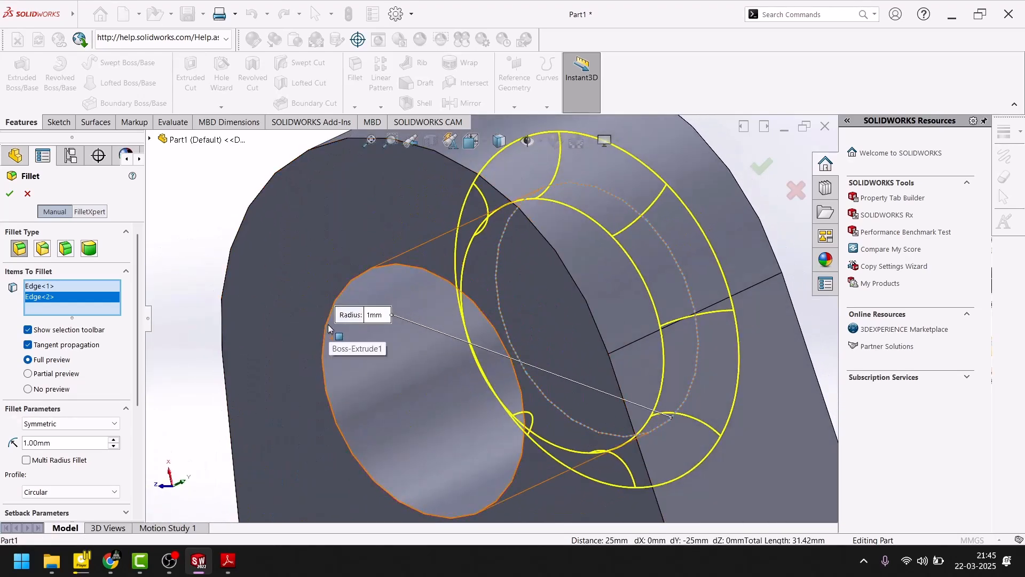
left_click(328, 331)
scroll(321, 347, "up", 5)
scroll(245, 406, "down", 5)
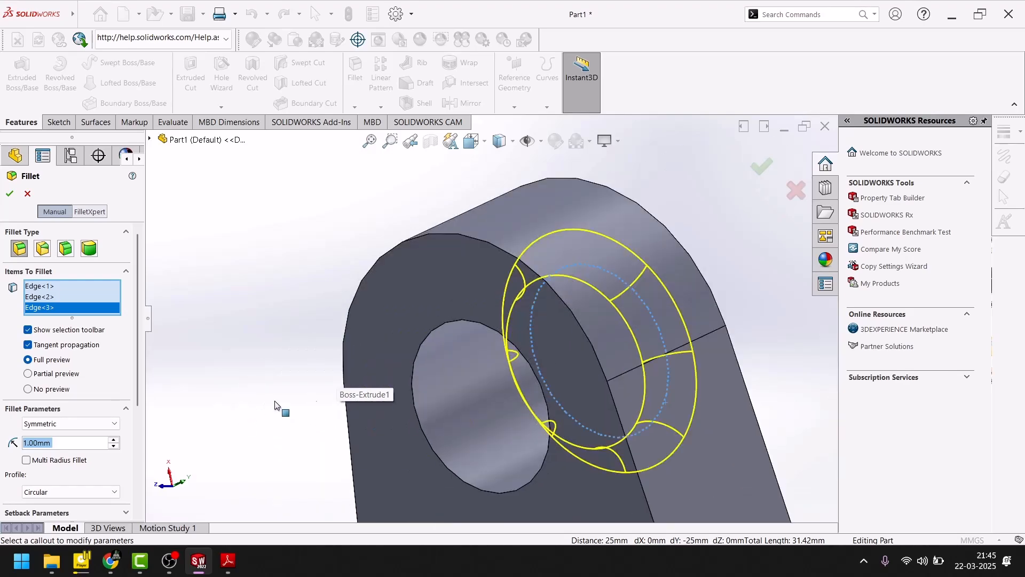
scroll(438, 332, "down", 2)
left_click(457, 319)
left_click(10, 196)
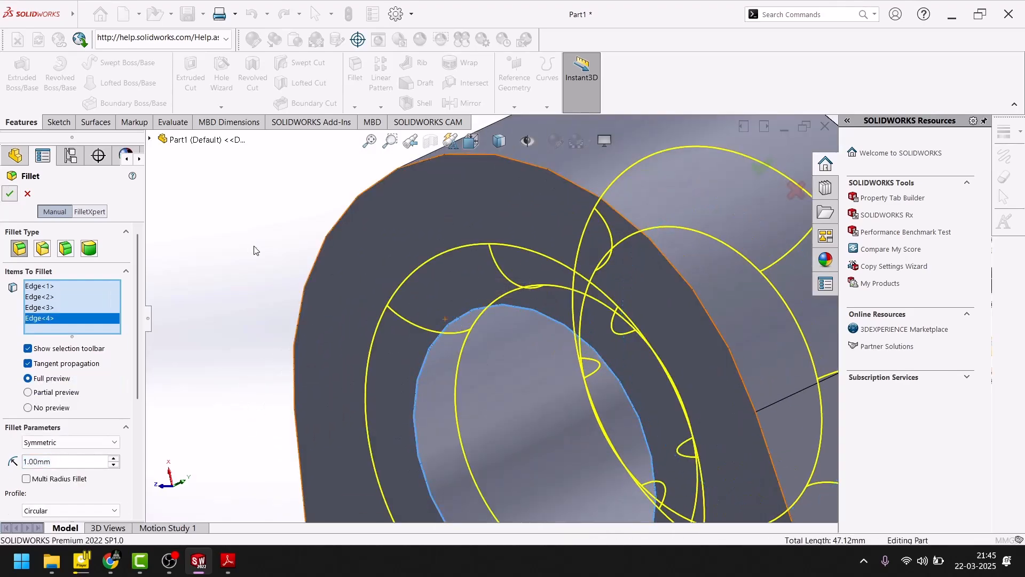
- Examine the filleted holes and fork slot from several directions, and return to the isometric view
scroll(301, 288, "up", 8)
scroll(306, 287, "up", 2)
middle_click_drag(305, 286, 394, 492)
scroll(393, 351, "up", 4)
scroll(418, 231, "down", 1)
scroll(418, 230, "down", 5)
middle_click_drag(477, 309, 519, 388)
middle_click_drag(521, 347, 518, 453)
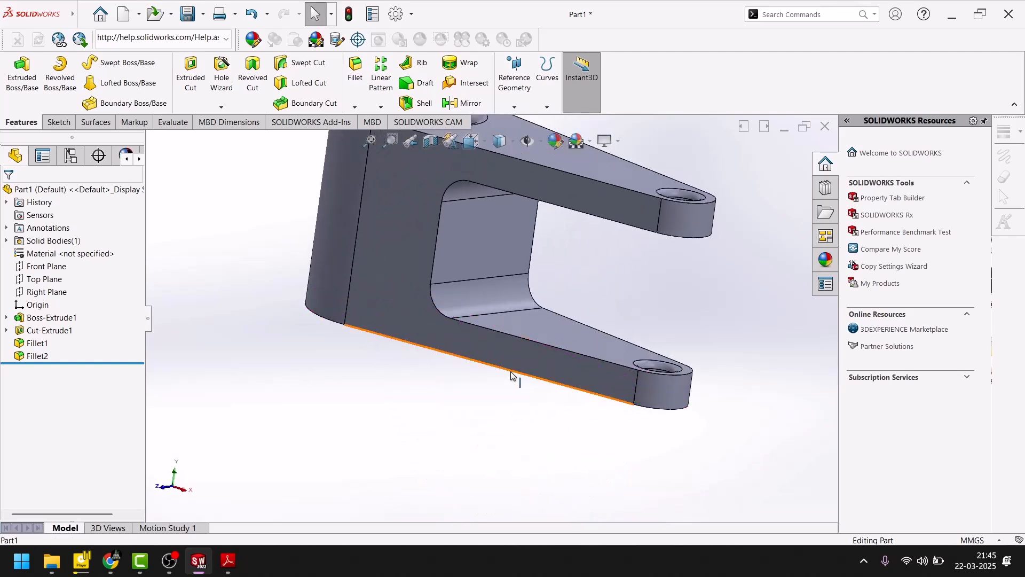
key("space")
left_click(670, 426)
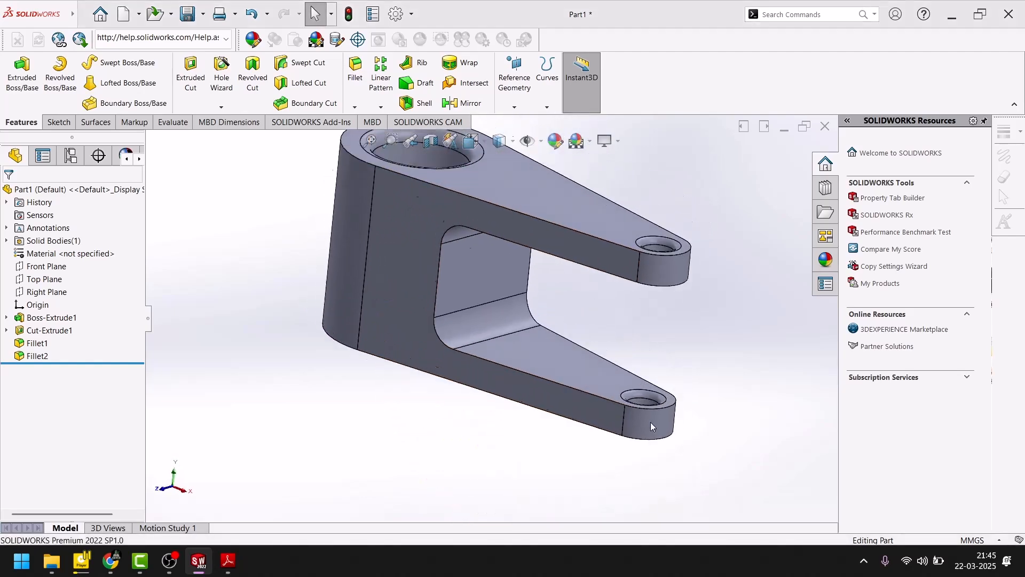
left_click(553, 143)
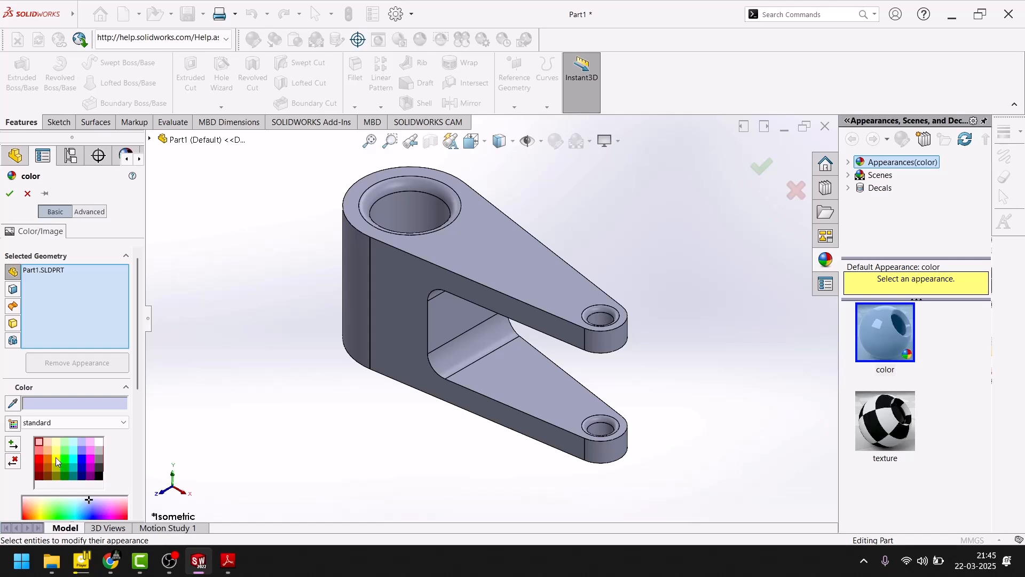
left_click(401, 206)
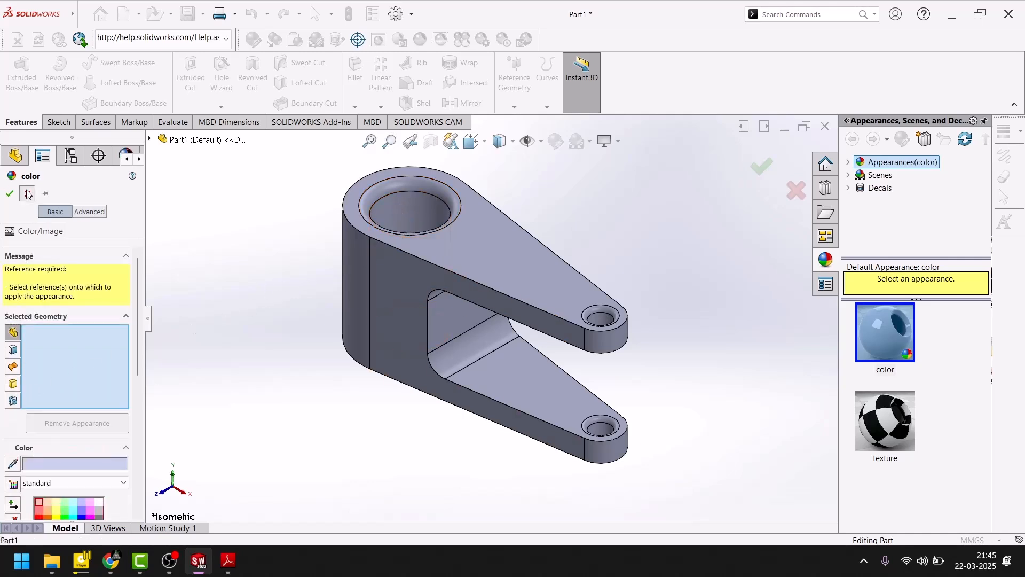
left_click(28, 194)
- Apply the standard yellow color to the inner faces of the large hole and the small holes in both arms
left_click(415, 208)
scroll(612, 325, "down", 8)
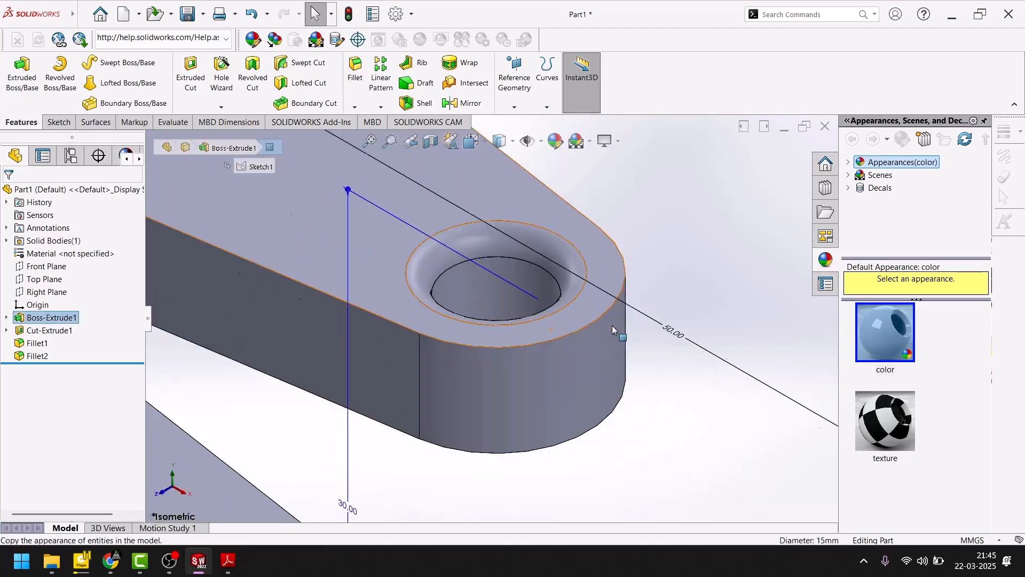
left_click(481, 273)
scroll(490, 319, "up", 2)
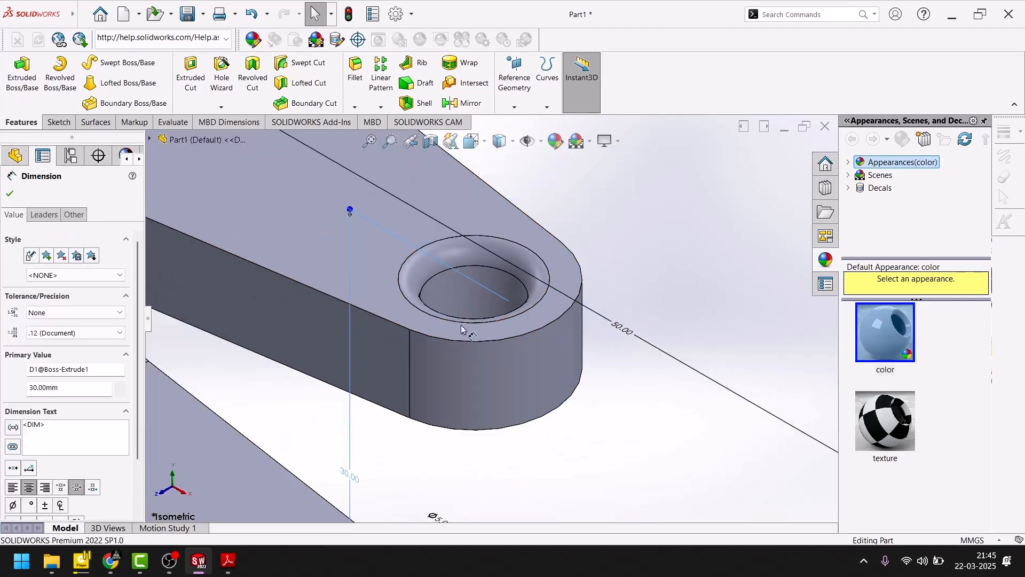
left_click(463, 294, "ctrl")
scroll(462, 297, "up", 8)
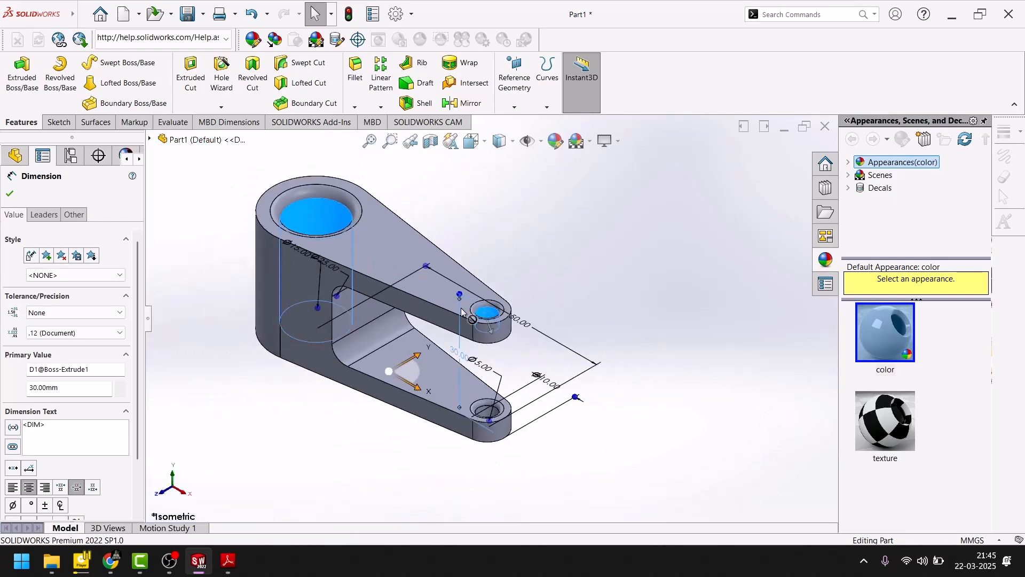
scroll(486, 391, "down", 8)
scroll(497, 470, "down", 3)
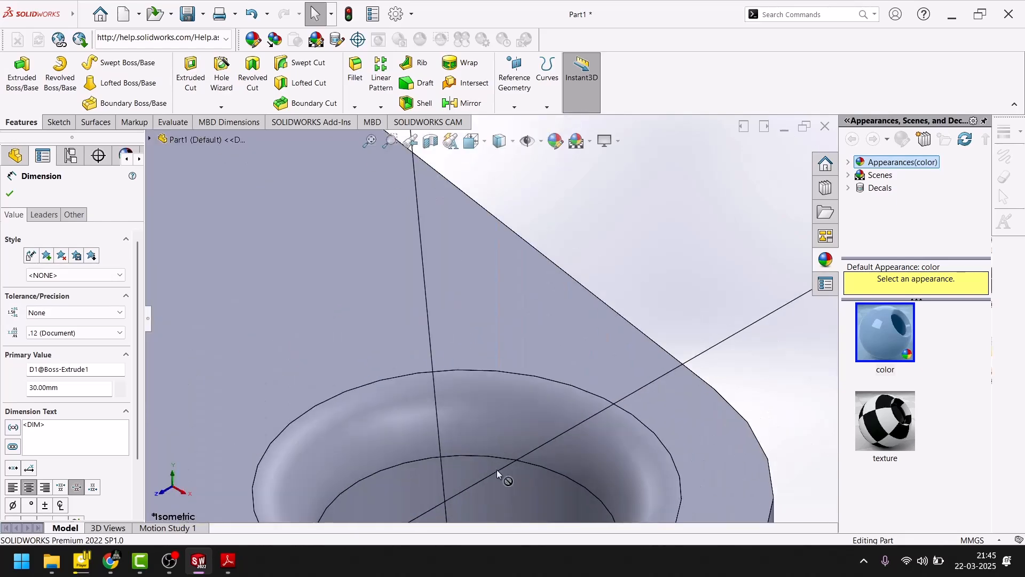
left_click(524, 509, "ctrl")
left_click(555, 145)
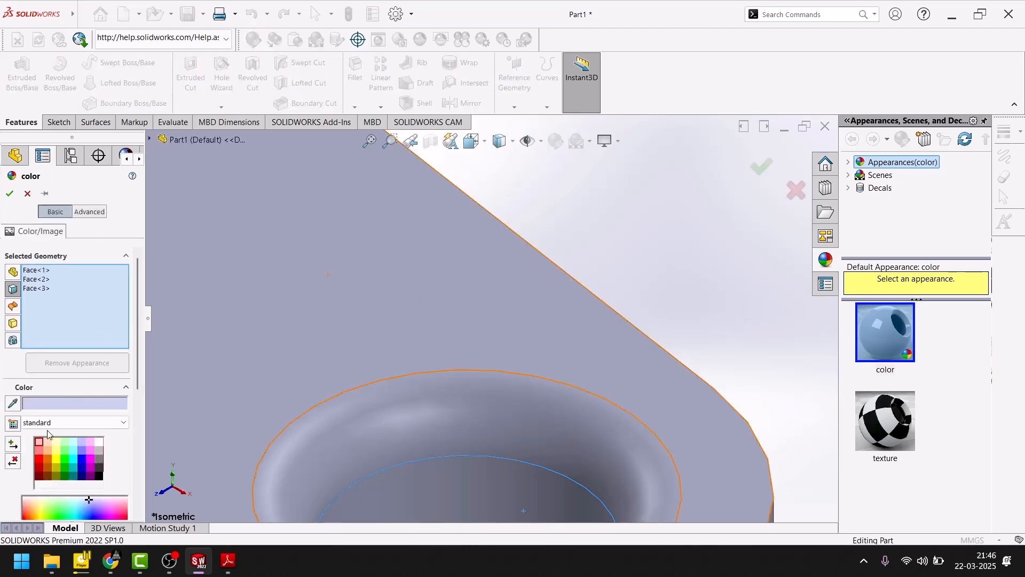
left_click(53, 457)
scroll(354, 320, "up", 5)
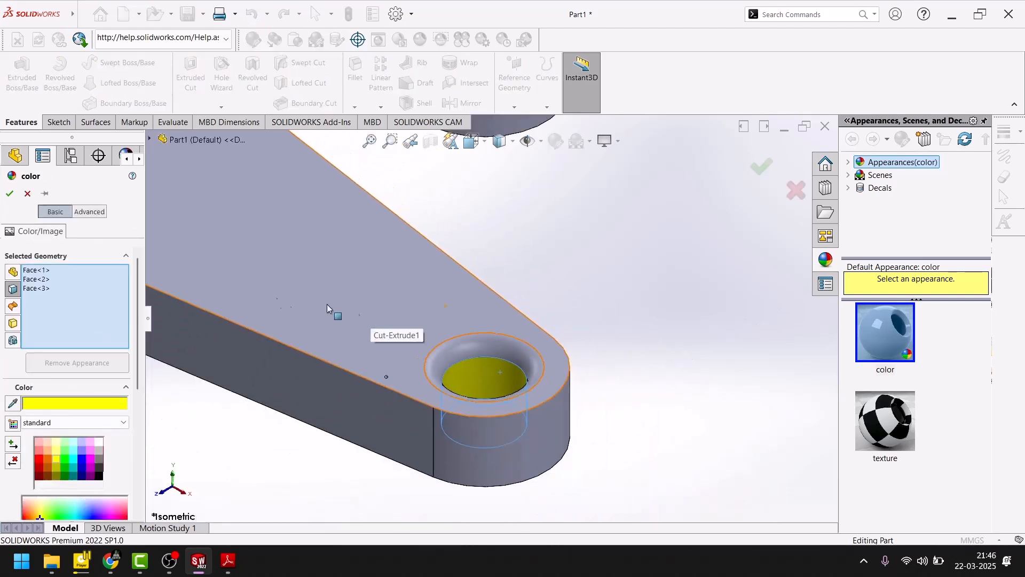
left_click(8, 193)
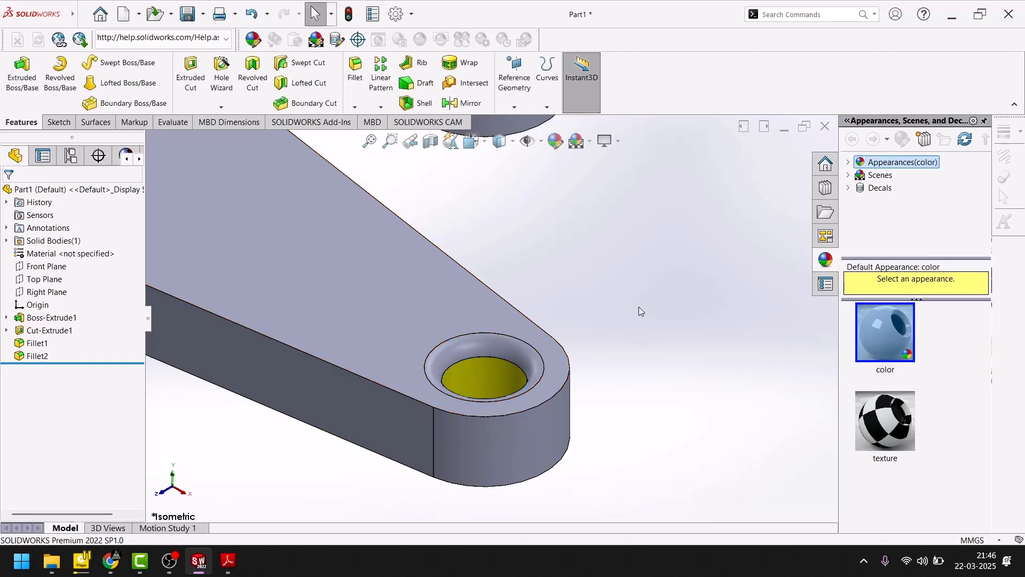
- Select the fillet faces around the upper rims of the small hole and the large hole
scroll(500, 353, "down", 5)
left_click(490, 318)
scroll(497, 317, "up", 4)
scroll(518, 316, "down", 5)
scroll(380, 325, "down", 4)
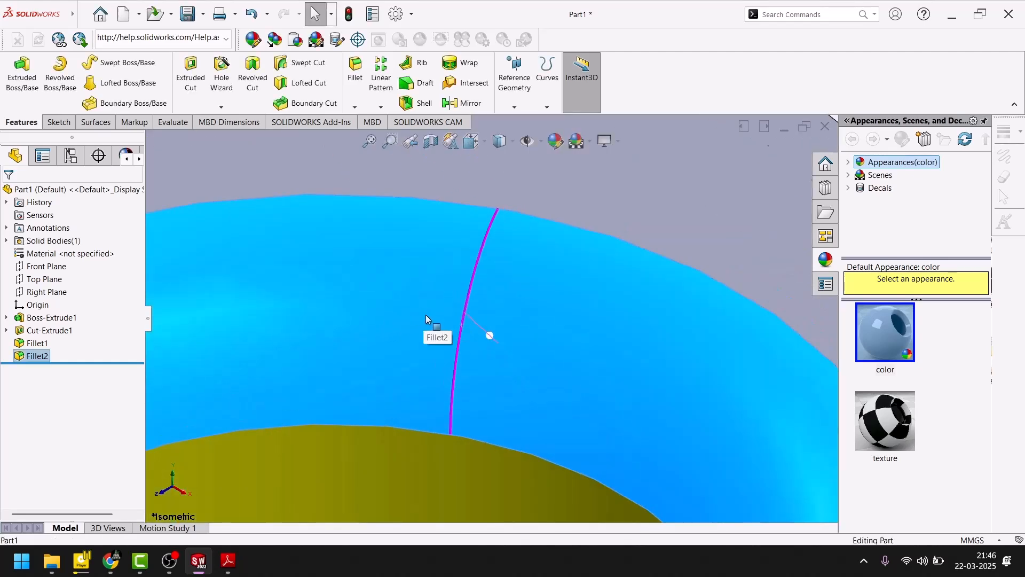
scroll(427, 320, "up", 7)
scroll(506, 157, "down", 5)
left_click(433, 265, "ctrl")
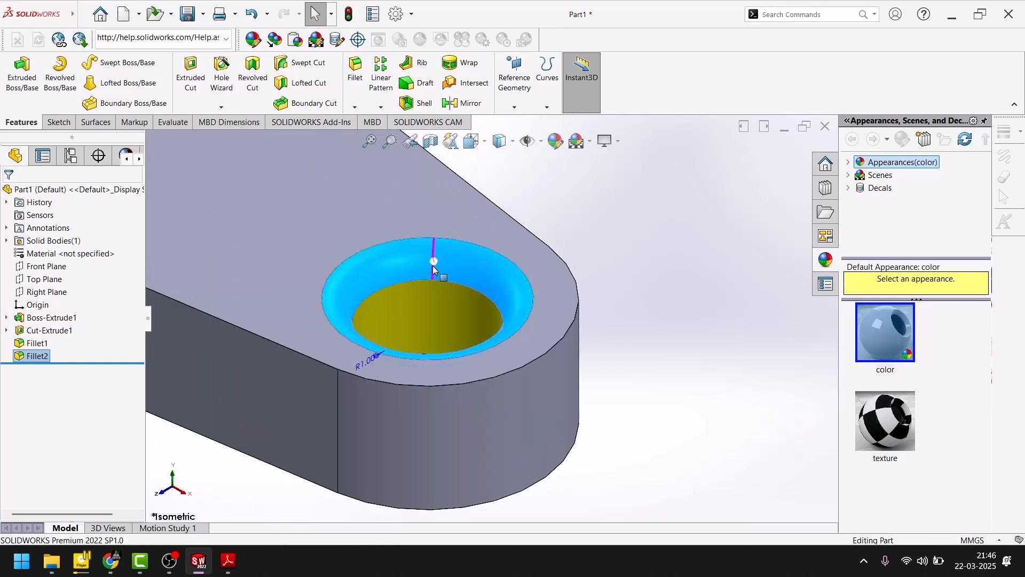
scroll(486, 322, "up", 9)
scroll(460, 254, "down", 6)
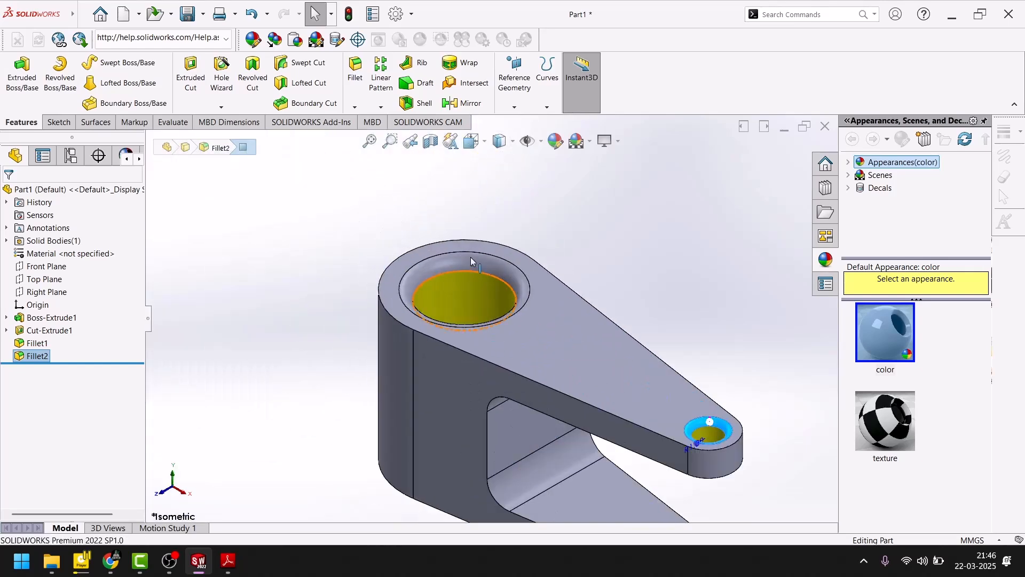
left_click(466, 280, "ctrl")
- Add the remaining hole fillet faces, including those on the undersides of the arms, to the selection
scroll(443, 374, "up", 3)
scroll(440, 390, "up", 3)
middle_click_drag(441, 393, 419, 165)
scroll(224, 350, "down", 10)
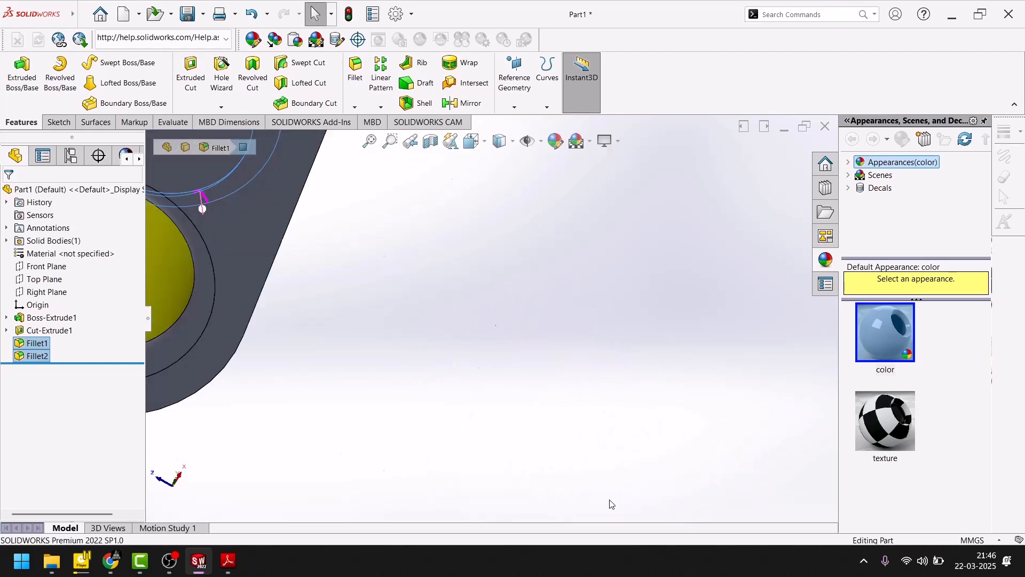
scroll(290, 335, "up", 10)
scroll(354, 298, "down", 10)
scroll(430, 403, "down", 5)
scroll(446, 385, "up", 5)
scroll(459, 376, "down", 6)
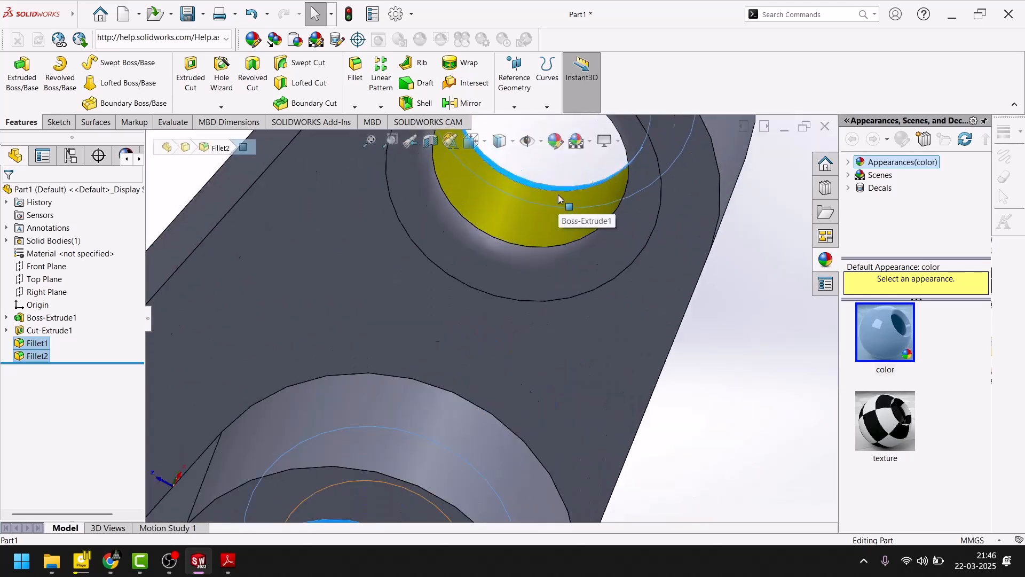
left_click(488, 270)
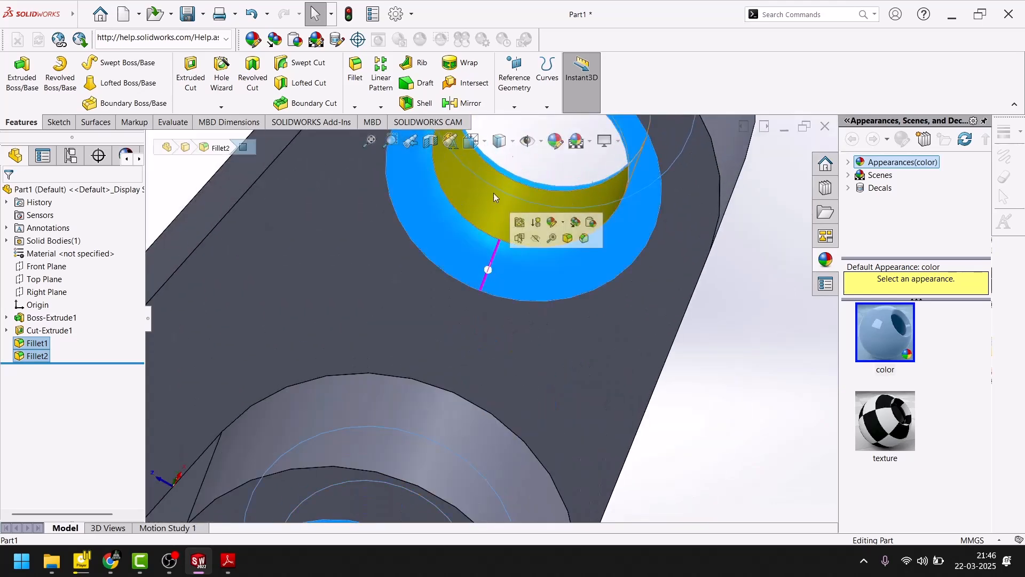
- Apply the standard blue color to the selected fillet faces of the large and small holes
left_click(556, 142)
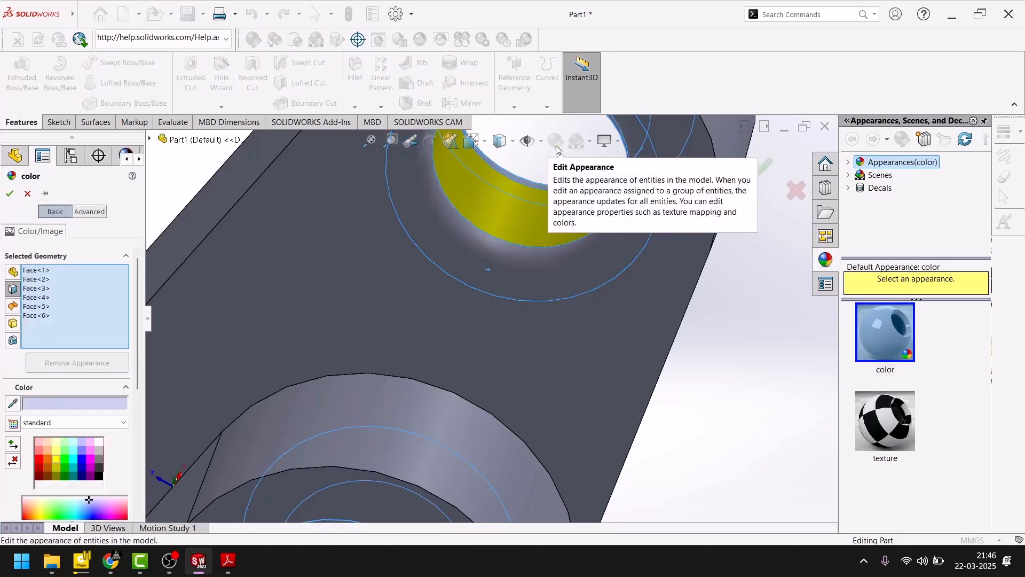
left_click(81, 459)
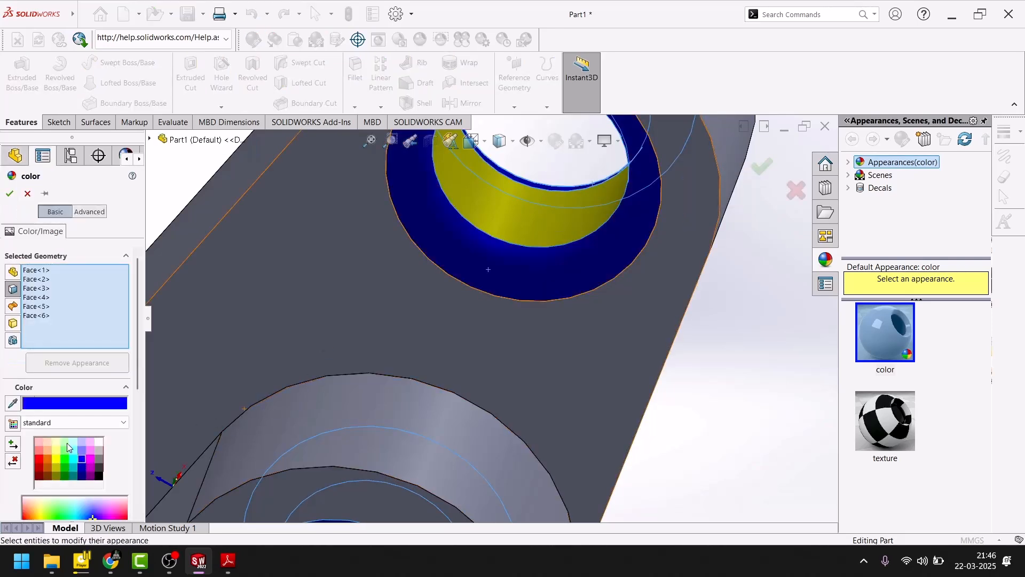
left_click(9, 195)
- Apply the standard magenta color to the rounded outer end faces of both arms and the large-hole end
scroll(424, 364, "up", 5)
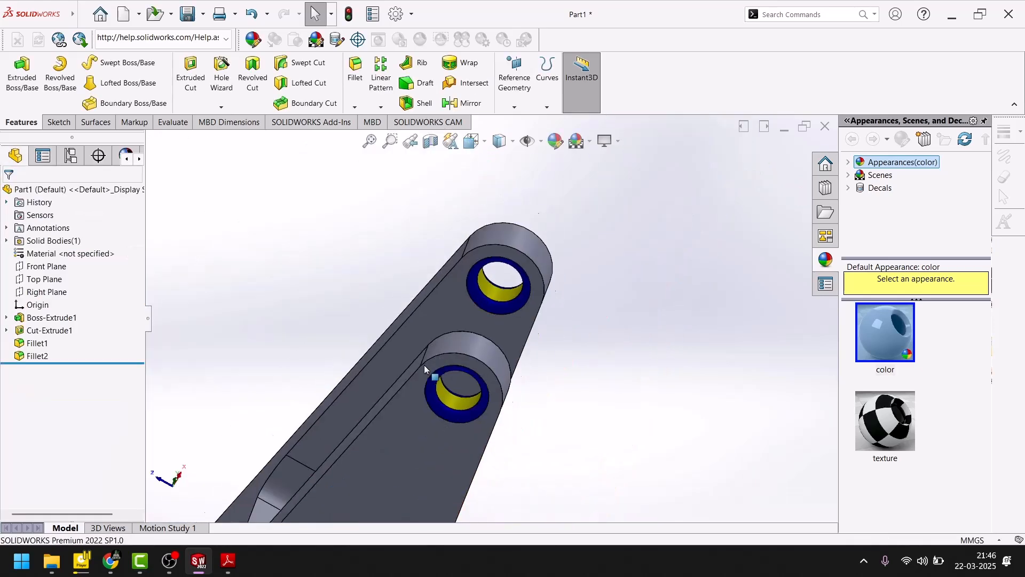
middle_click_drag(480, 329, 436, 365)
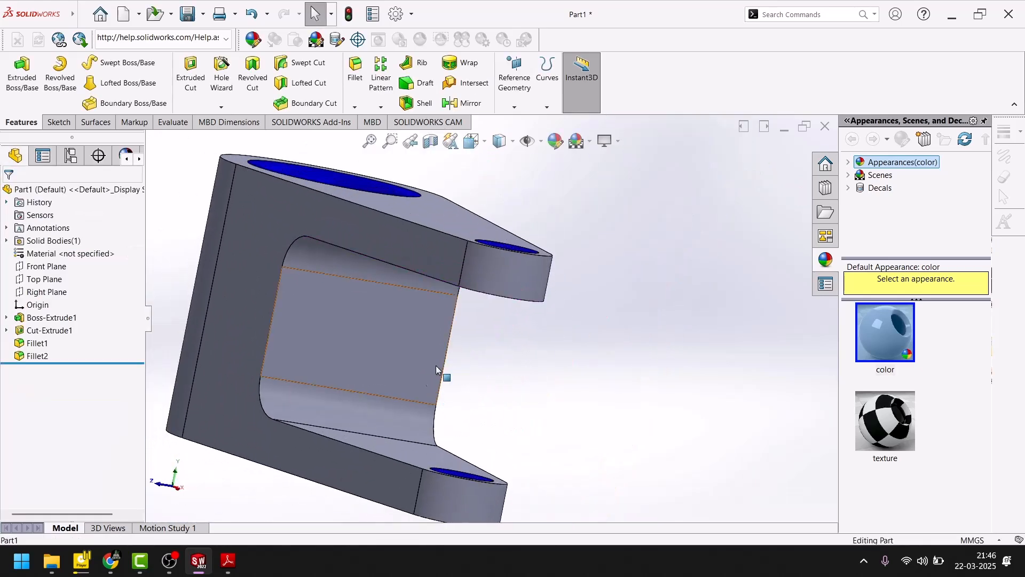
left_click(527, 280)
left_click(477, 497, "ctrl")
mouse_move(279, 367)
middle_mouse_down()
mouse_move(380, 394)
mouse_move(269, 349)
middle_mouse_up()
left_click(344, 280, "ctrl")
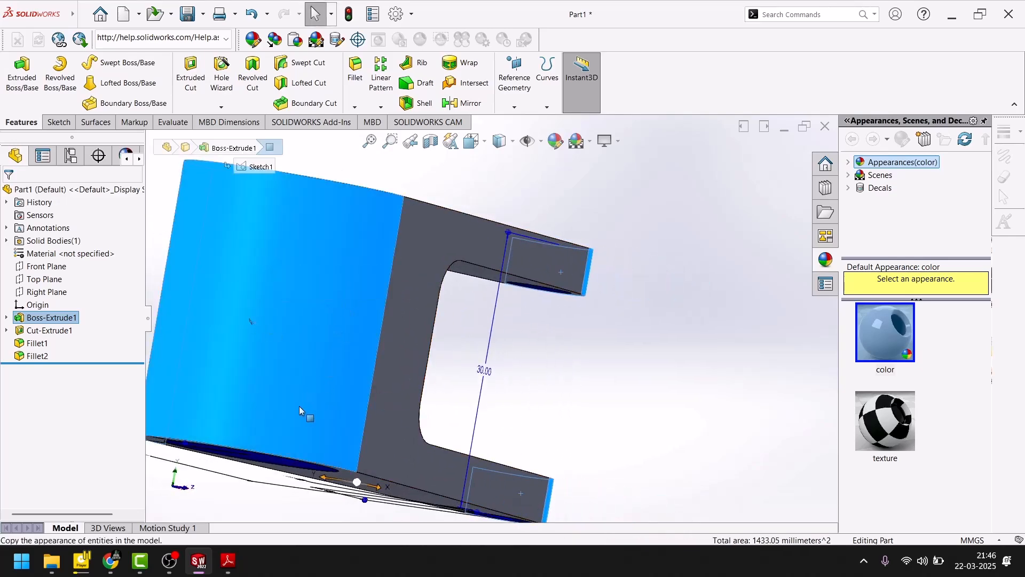
left_click(556, 142)
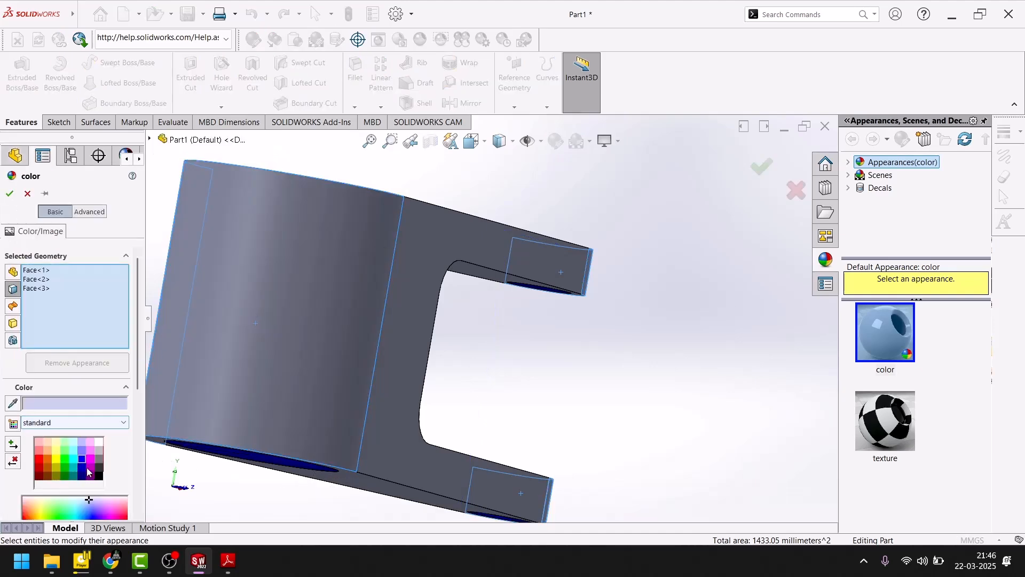
left_click(90, 459)
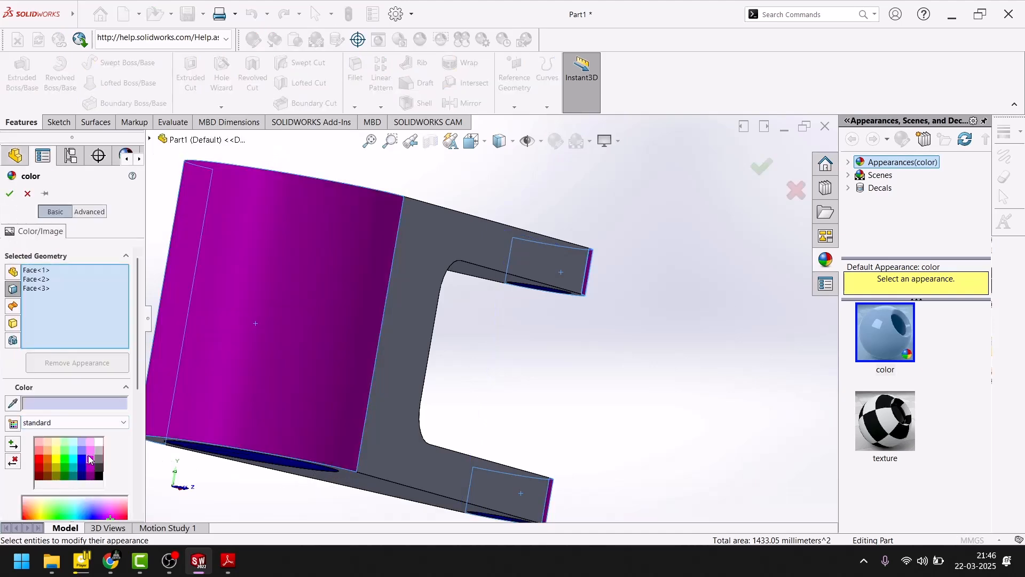
left_click(12, 193)
- Apply the standard blue color to the two rounded inner corner faces of the fork slot
key("f")
middle_click_drag(572, 384, 465, 422)
scroll(447, 344, "down", 5)
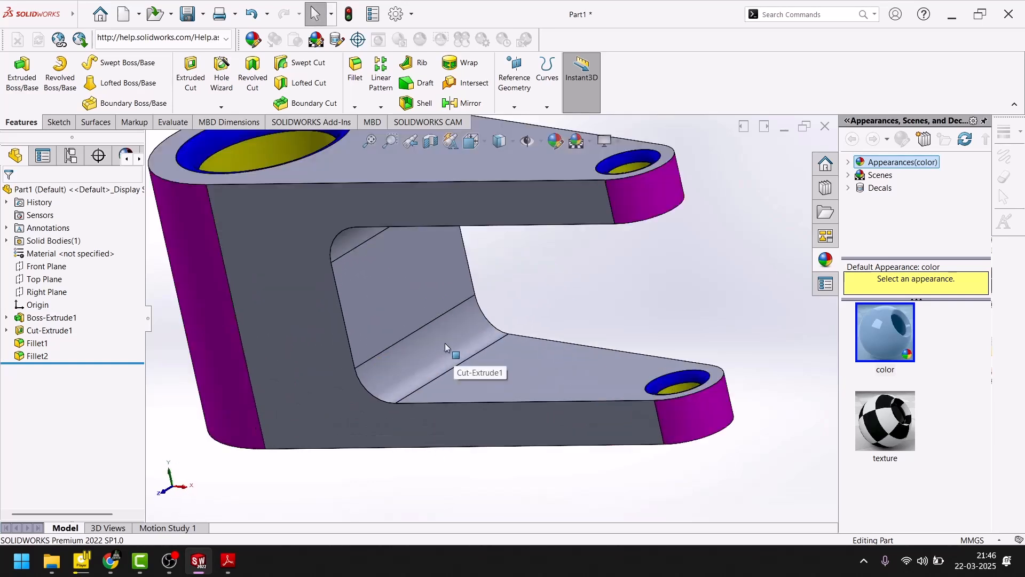
left_click(442, 342)
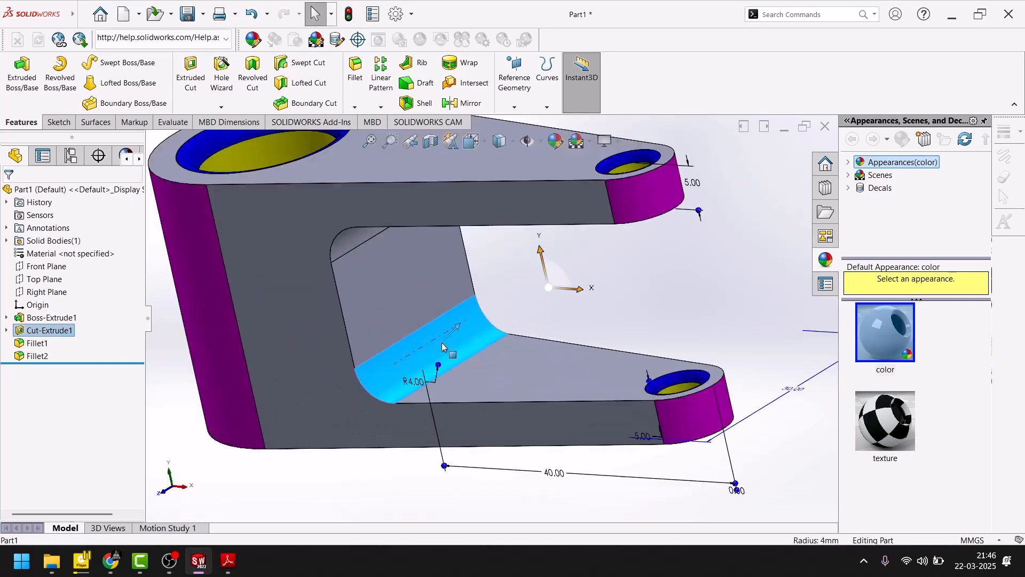
left_click(349, 240, "ctrl")
left_click(554, 149)
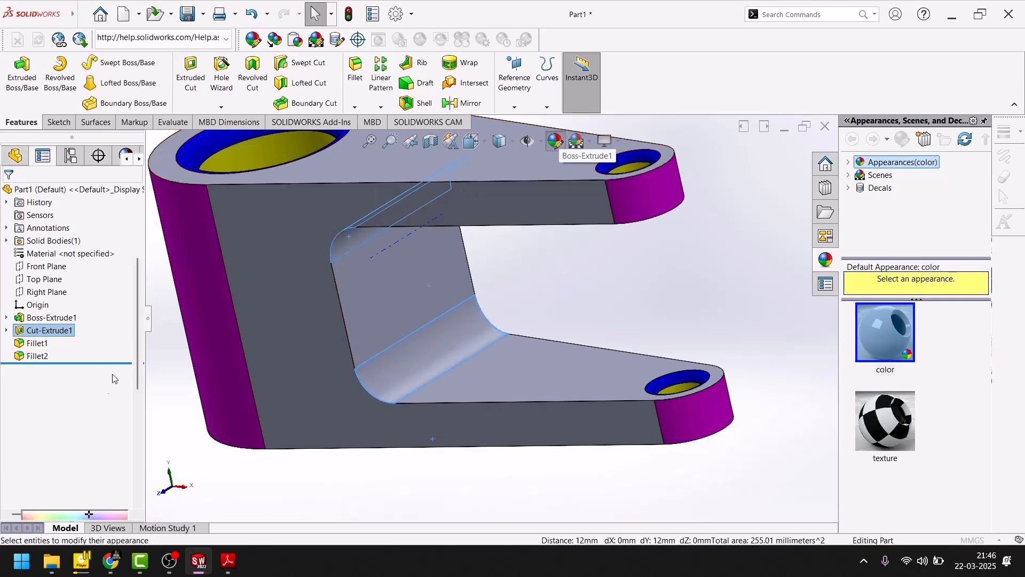
left_click(81, 458)
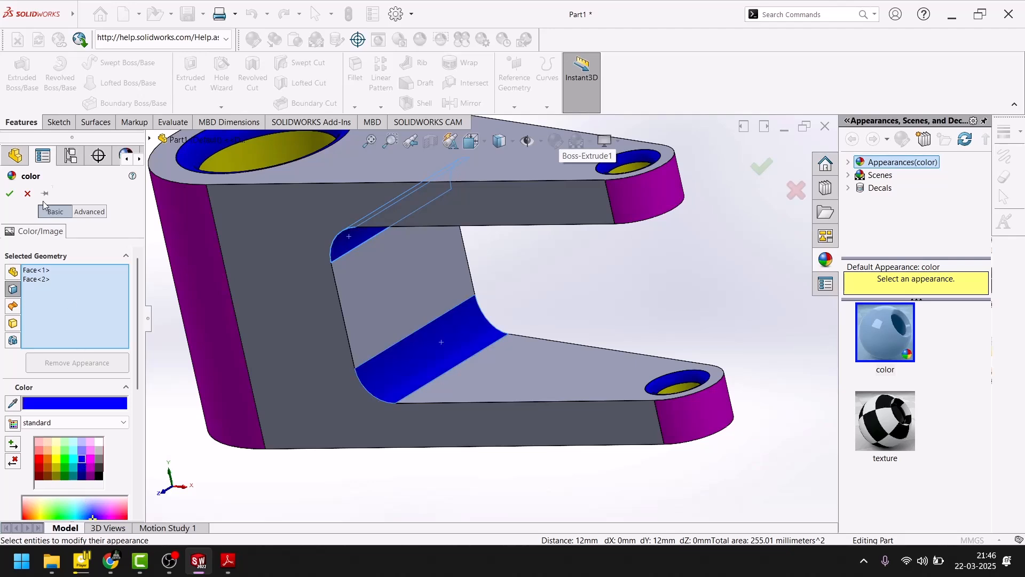
left_click(11, 194)
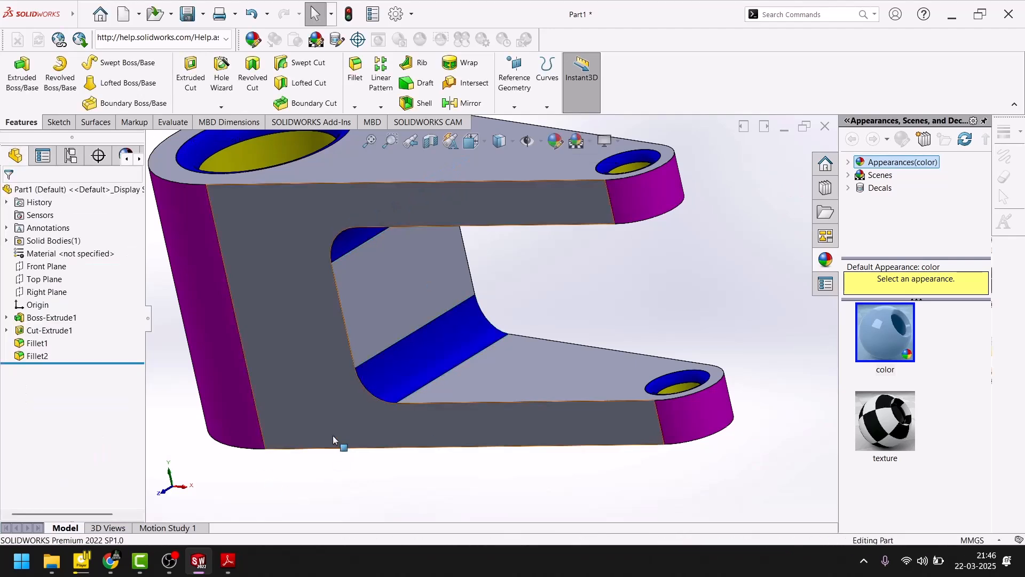
- Select all the remaining flat faces of the bracket, including the sides, the arm surfaces and the slot's inner wall
left_click(320, 409)
left_click(424, 288, "ctrl")
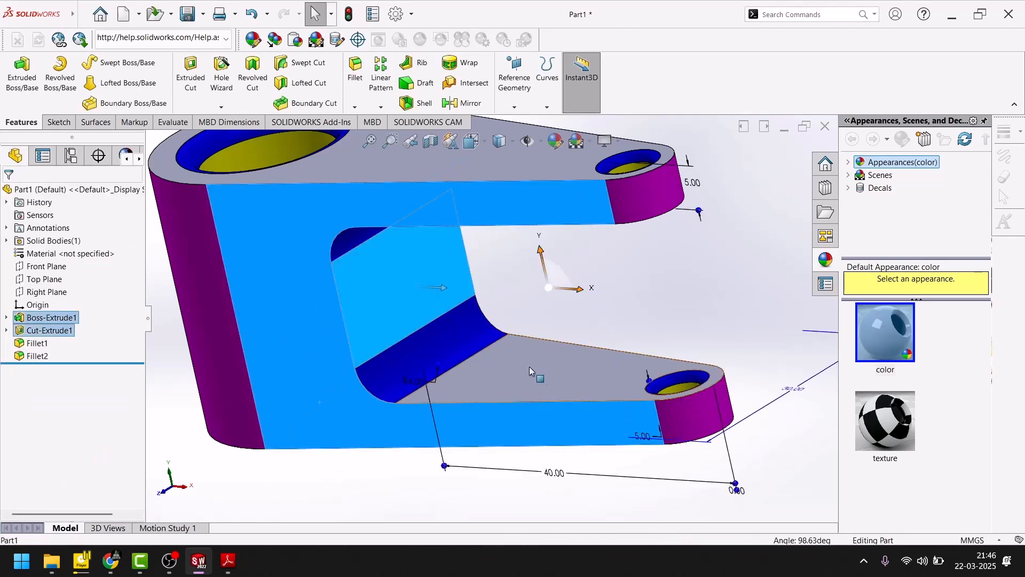
mouse_move(419, 154)
middle_mouse_down()
mouse_move(467, 322)
mouse_move(437, 273)
mouse_move(421, 412)
middle_mouse_up()
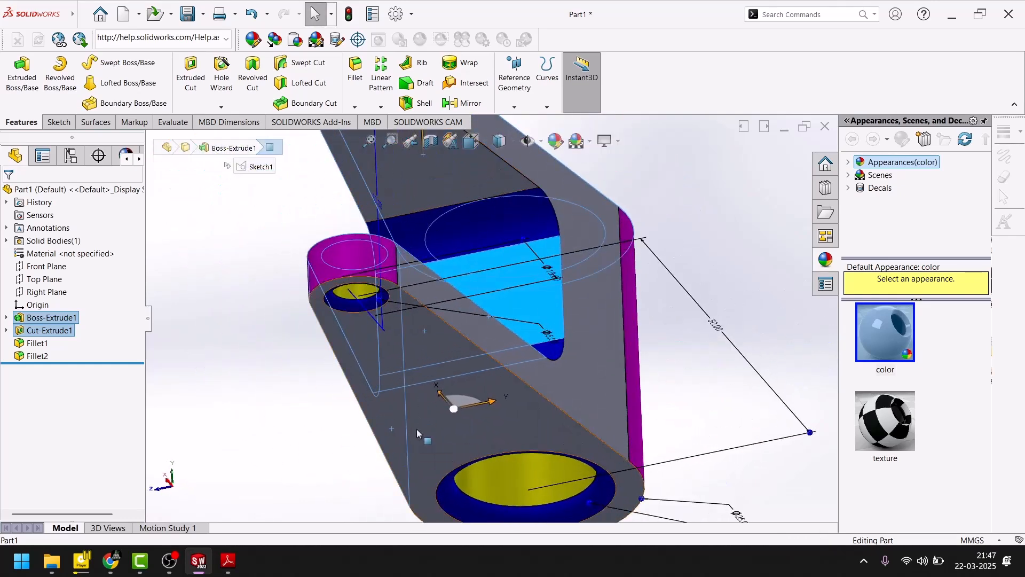
left_click(417, 428, "ctrl")
left_click(601, 389, "ctrl")
left_click(492, 183, "ctrl")
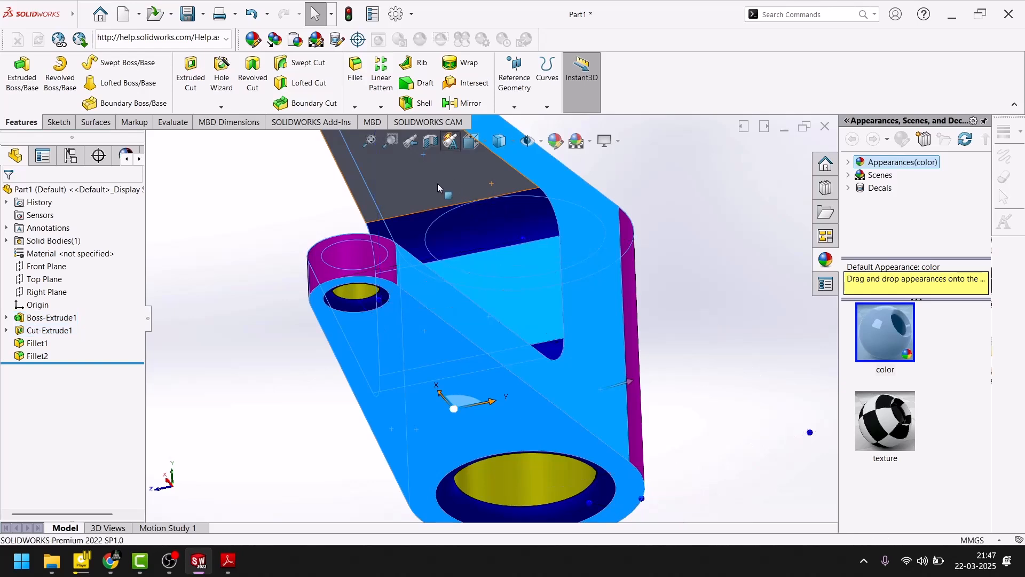
left_click(437, 181, "ctrl")
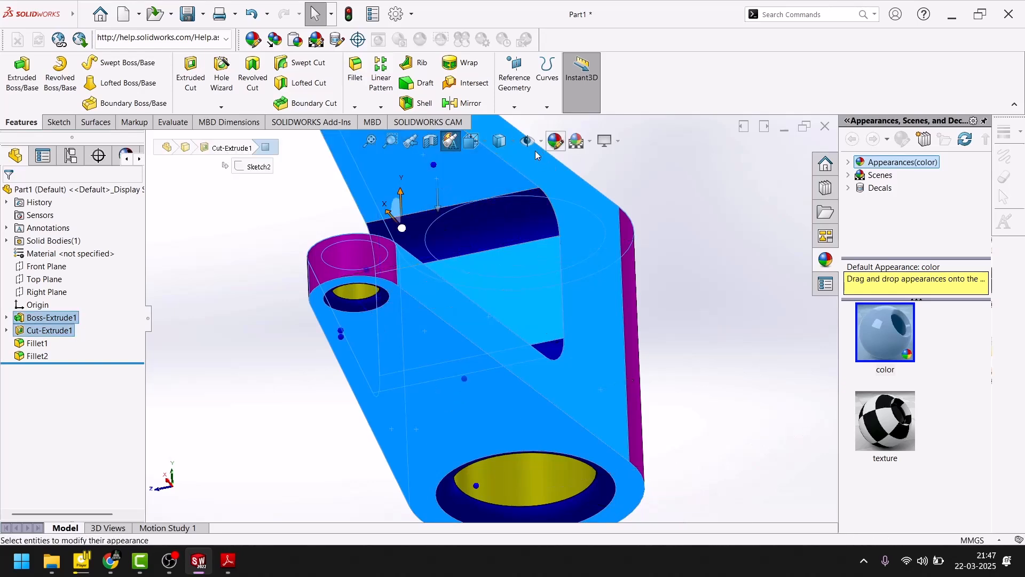
- Apply the standard green color to the selected flat faces of the bracket
left_click(555, 141)
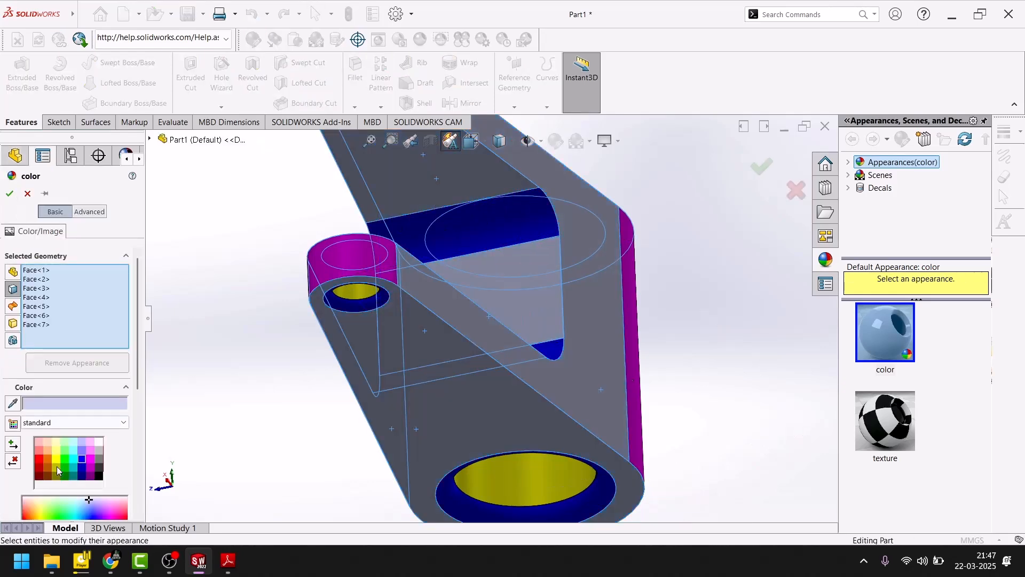
left_click(64, 462)
left_click(9, 194)
- Return the finished bracket to the isometric view, and apply another scene to the model
key("space")
left_click(368, 319)
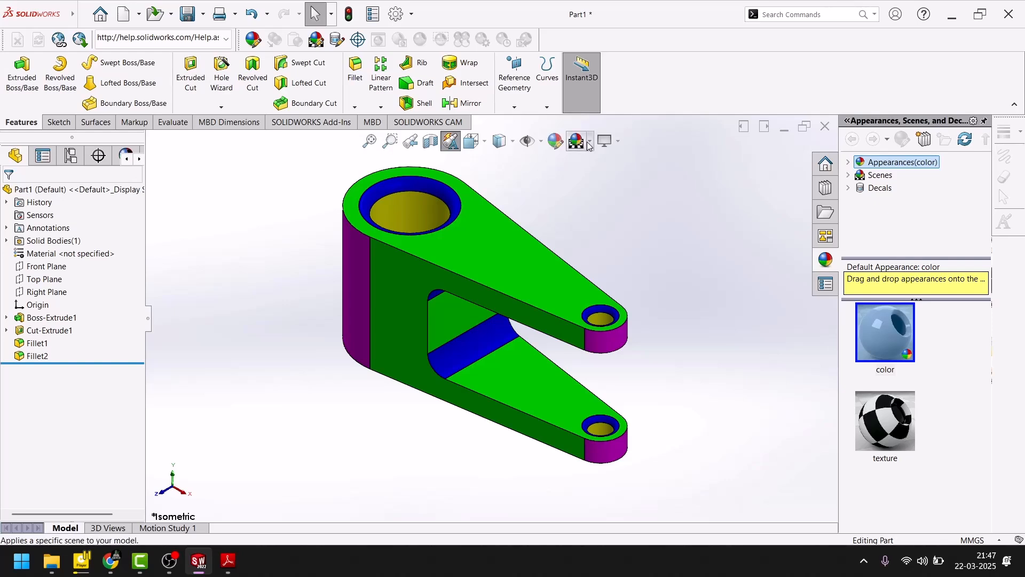
left_click(589, 143)
left_click(592, 171)
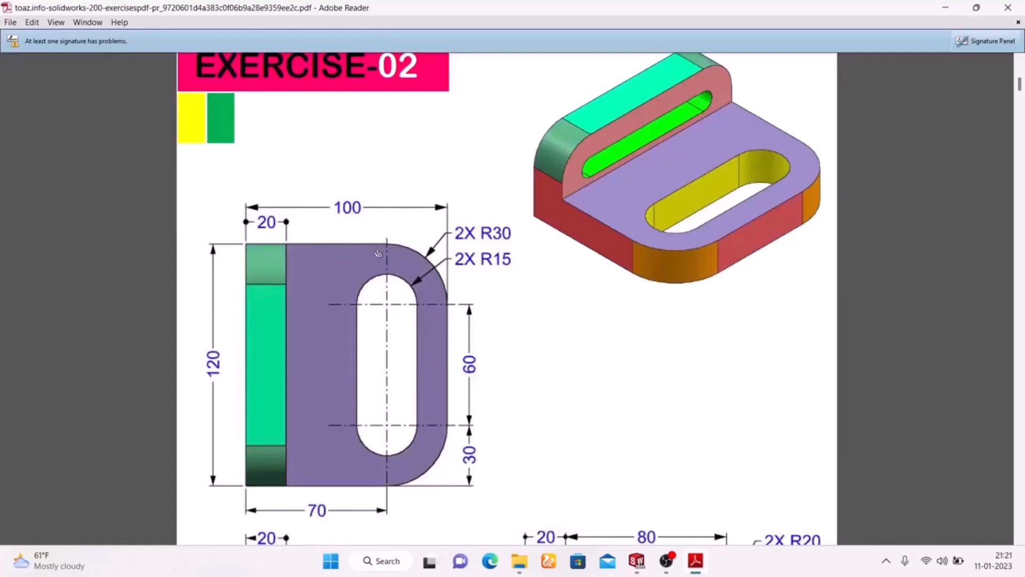
- Check the Exercise-02 drawing dimensions in Adobe Reader, and switch to the Part3 sketch in SOLIDWORKS
scroll(628, 162, "up", 3)
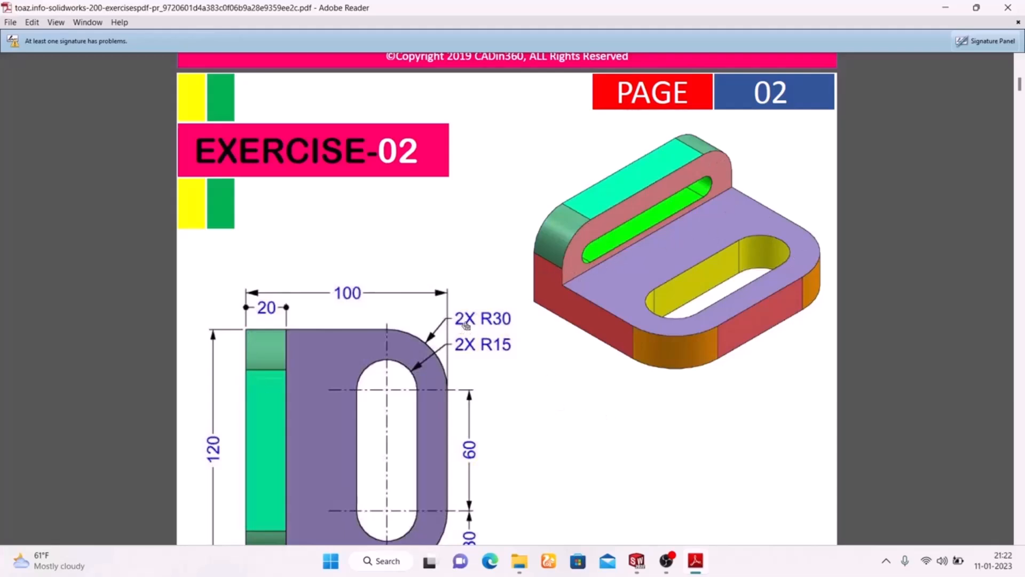
scroll(466, 325, "down", 3)
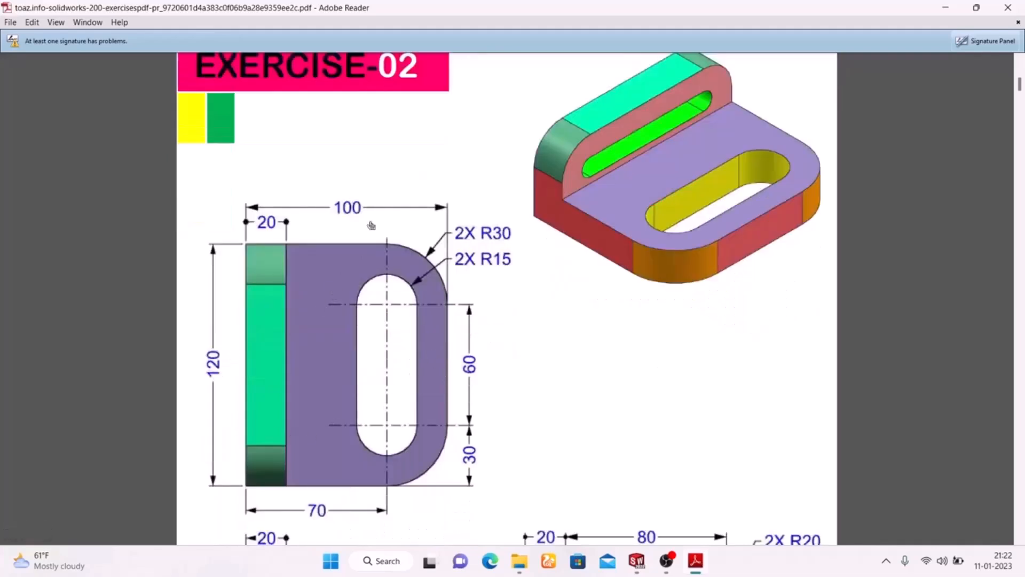
mouse_move(639, 565)
left_click(697, 491)
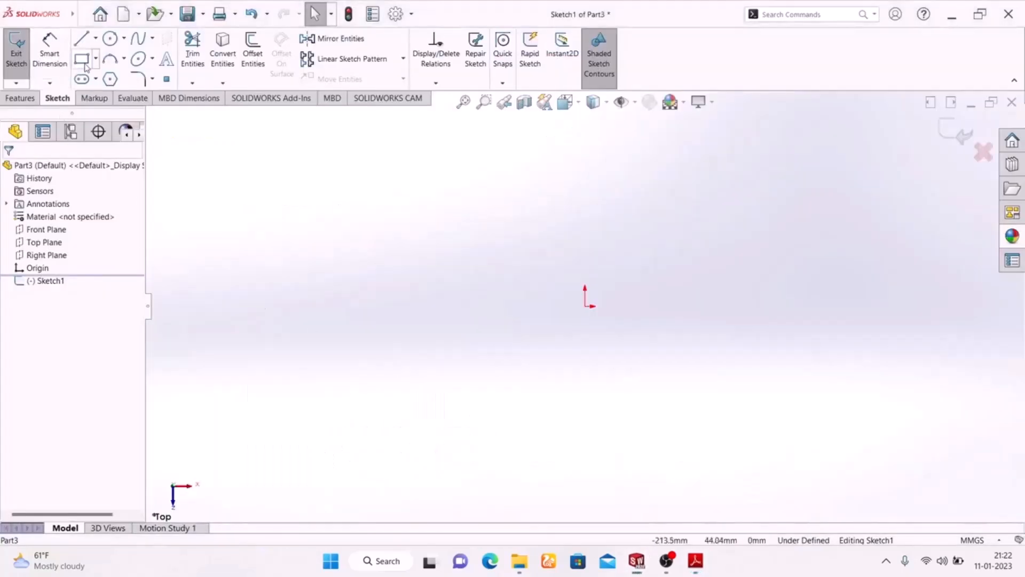
- Sketch a center rectangle about 144 by 91 mm, centered on the origin in the top-view sketch
left_click(95, 60)
left_click(105, 88)
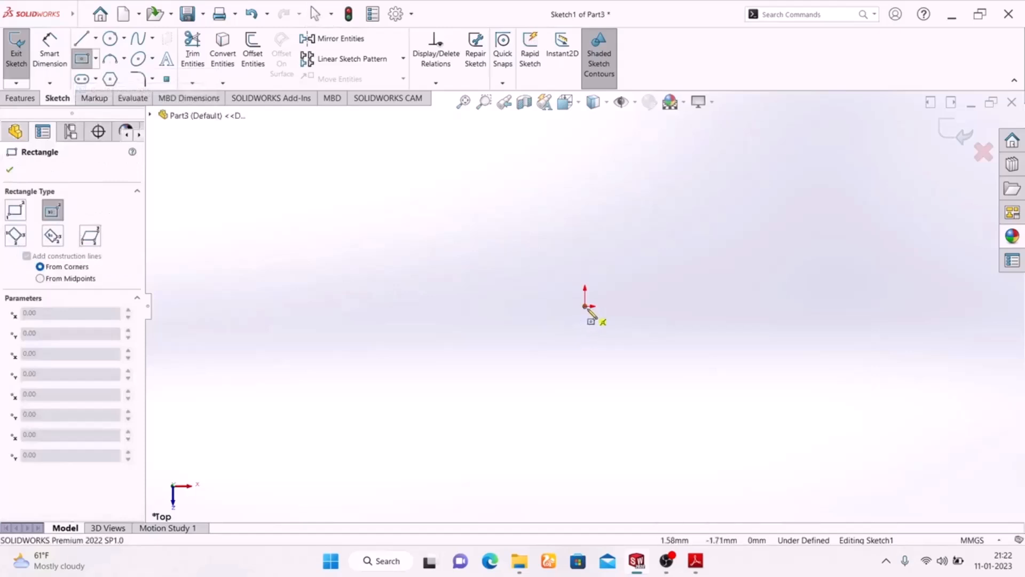
left_click(585, 307)
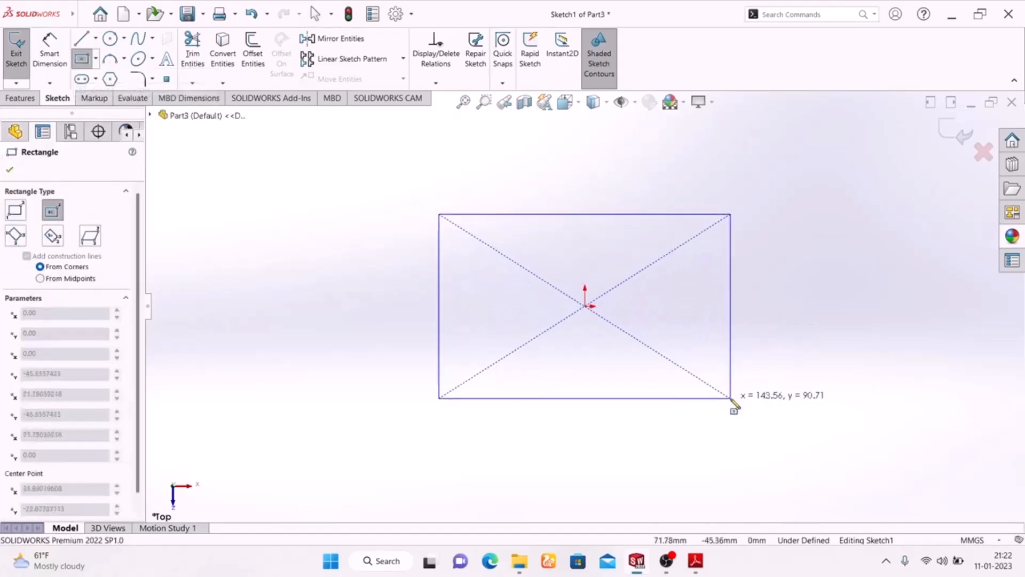
left_click(730, 398)
- Dimension the center rectangle to 120 mm wide and 100 mm high
left_click(52, 61)
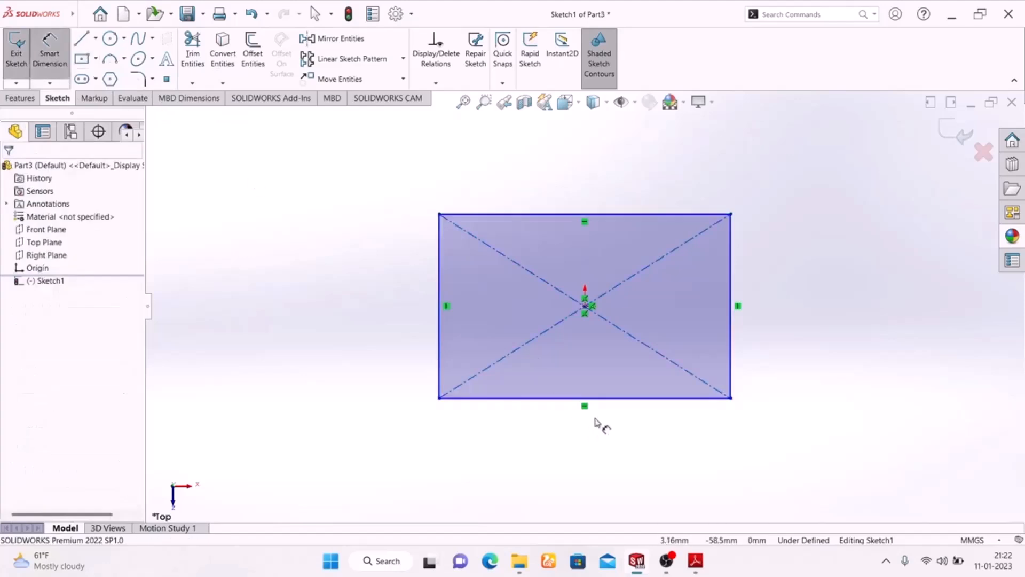
left_click(613, 399)
left_click(601, 449)
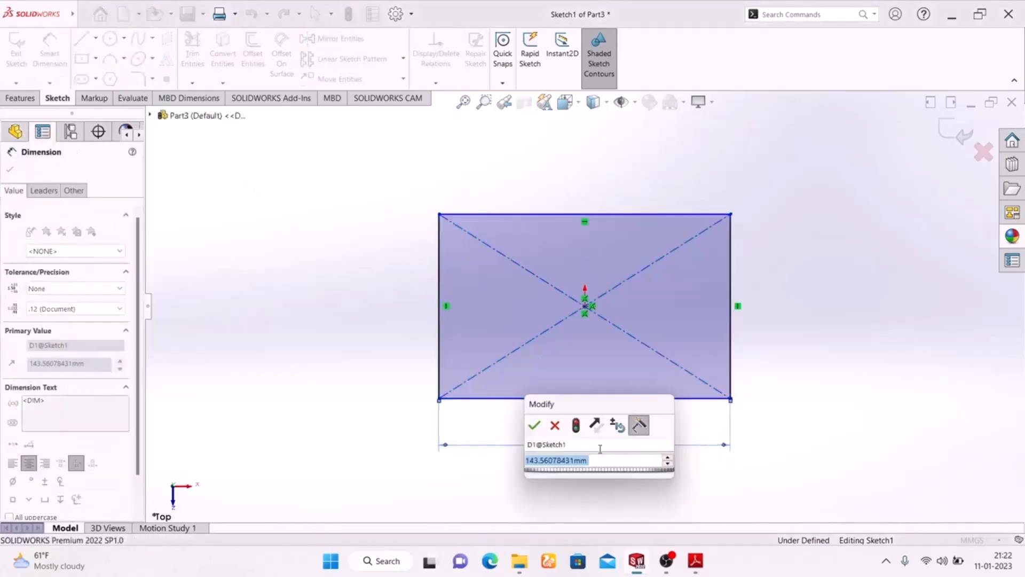
type("120")
key("Return")
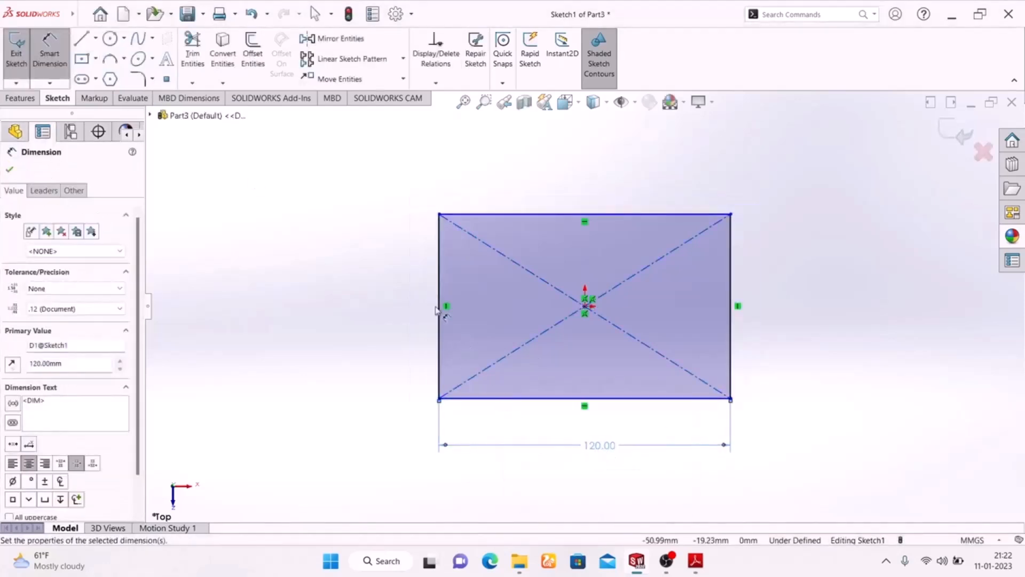
left_click(444, 302)
left_click(397, 311)
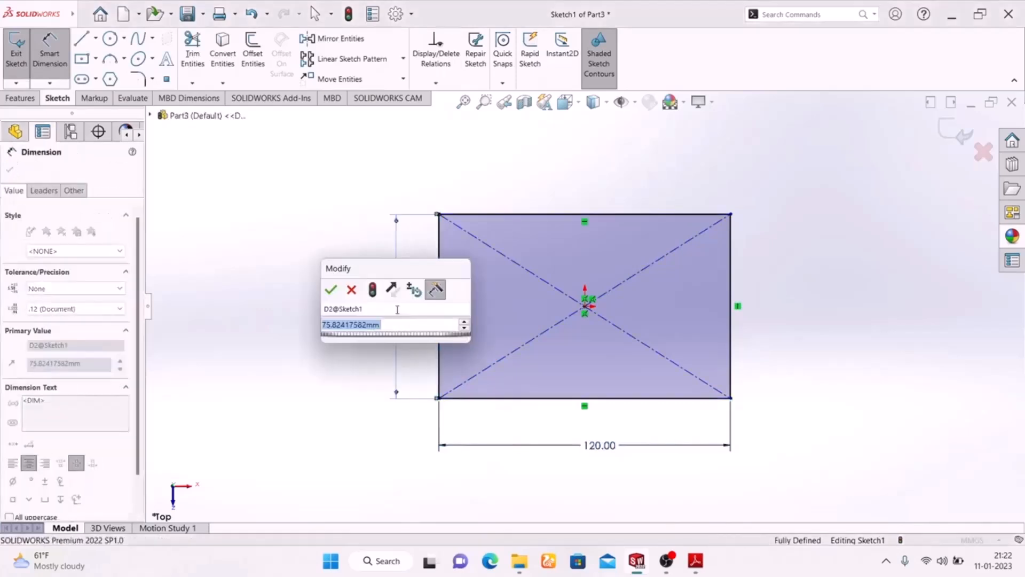
type("100")
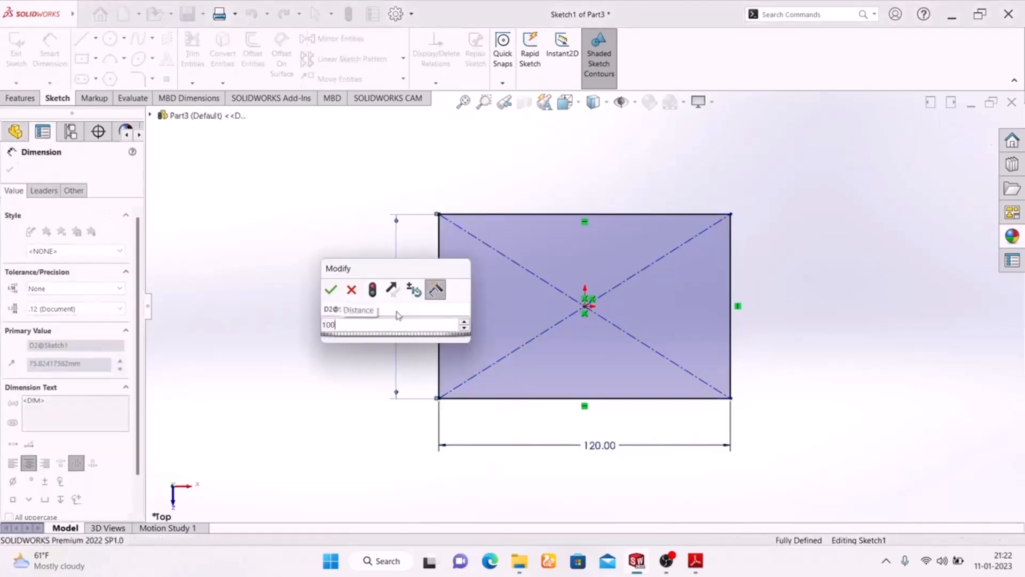
key("Return")
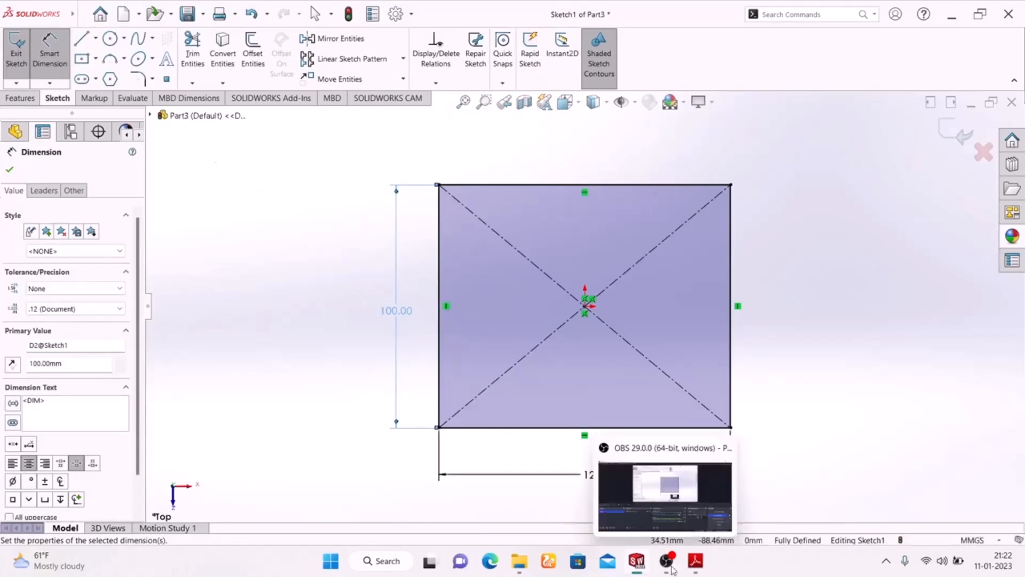
- Check the corner radius in the Adobe Reader drawing, and round the rectangle's two upper corners with 30 mm sketch fillets in SOLIDWORKS
left_click(695, 561)
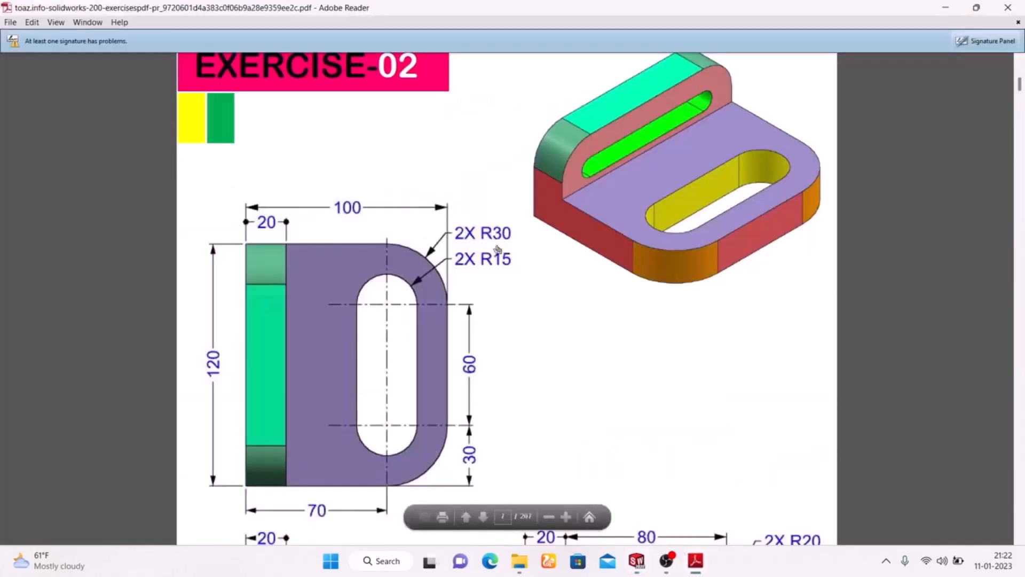
left_click(697, 550)
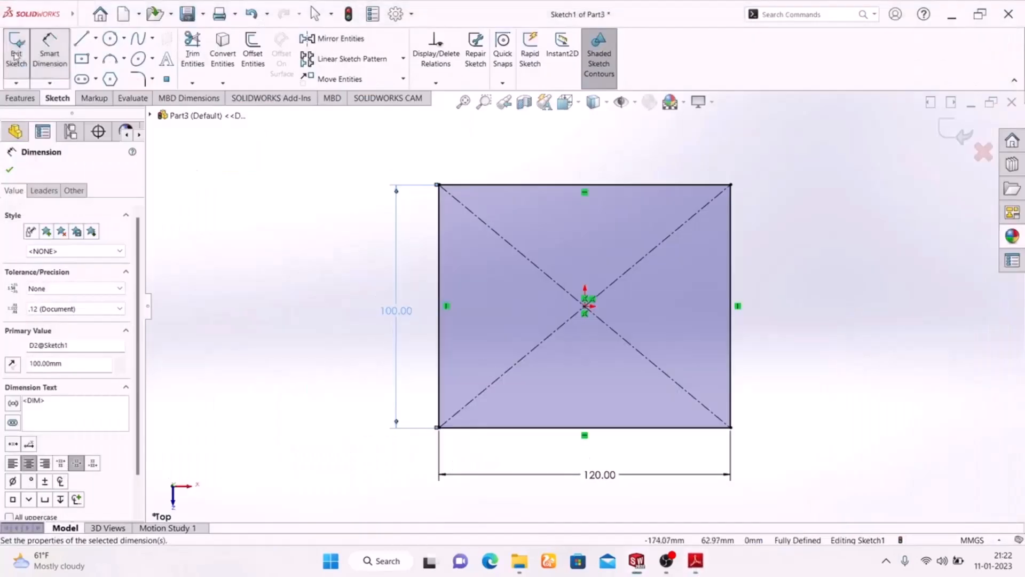
left_click(143, 79)
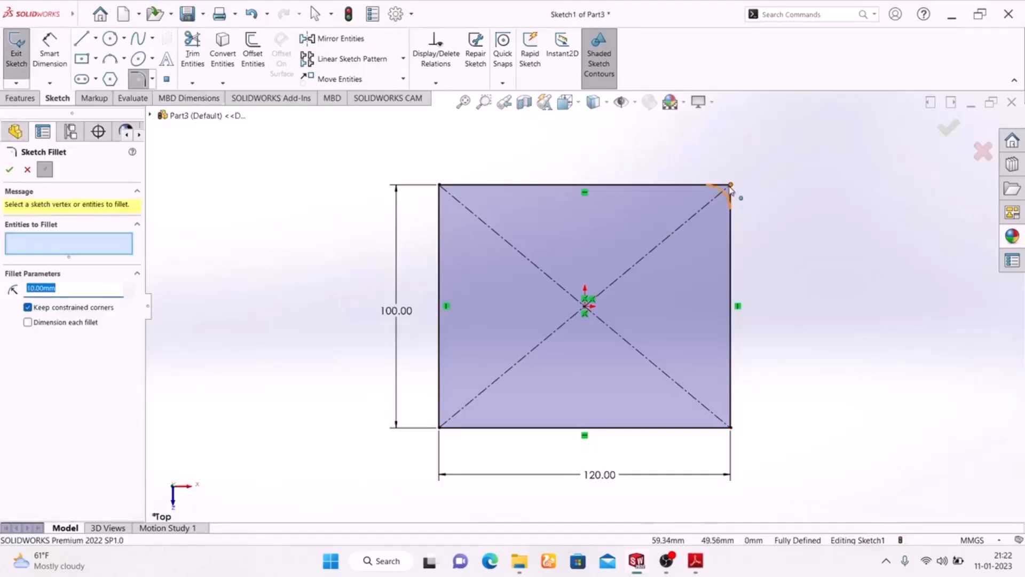
left_click(730, 186)
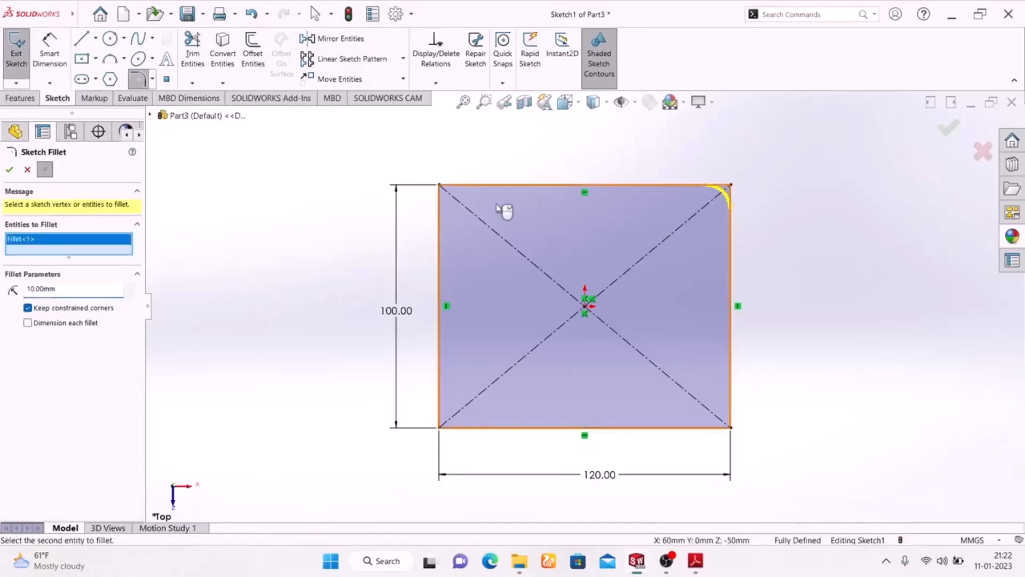
left_click(439, 186)
left_click_drag(70, 299, 3, 300)
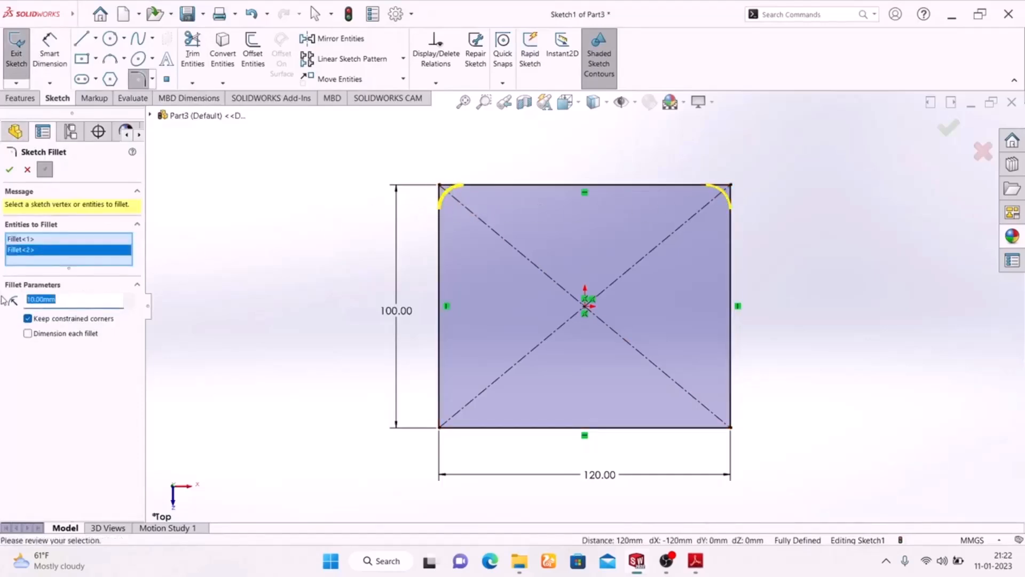
type("30")
key("Return")
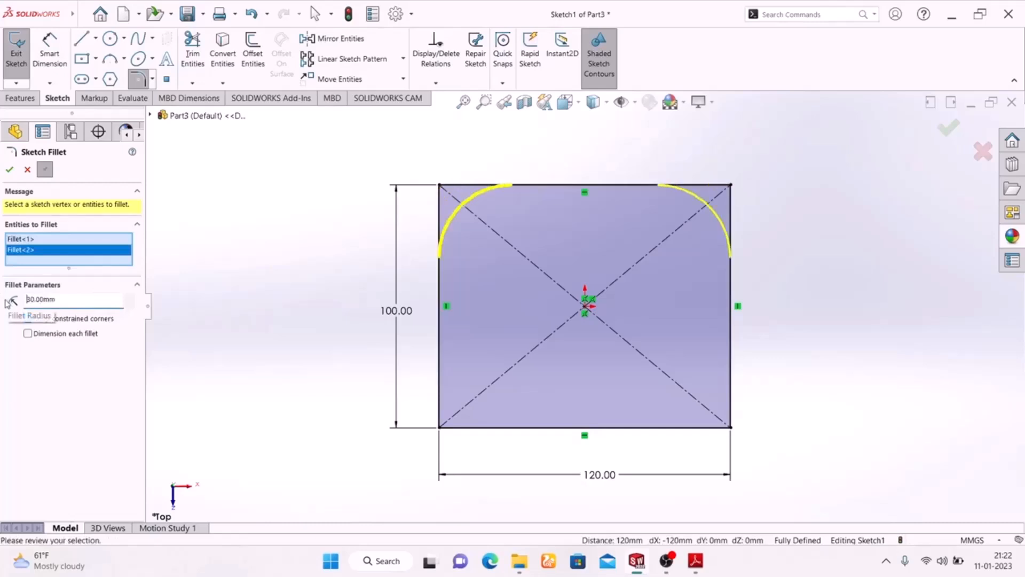
left_click(9, 171)
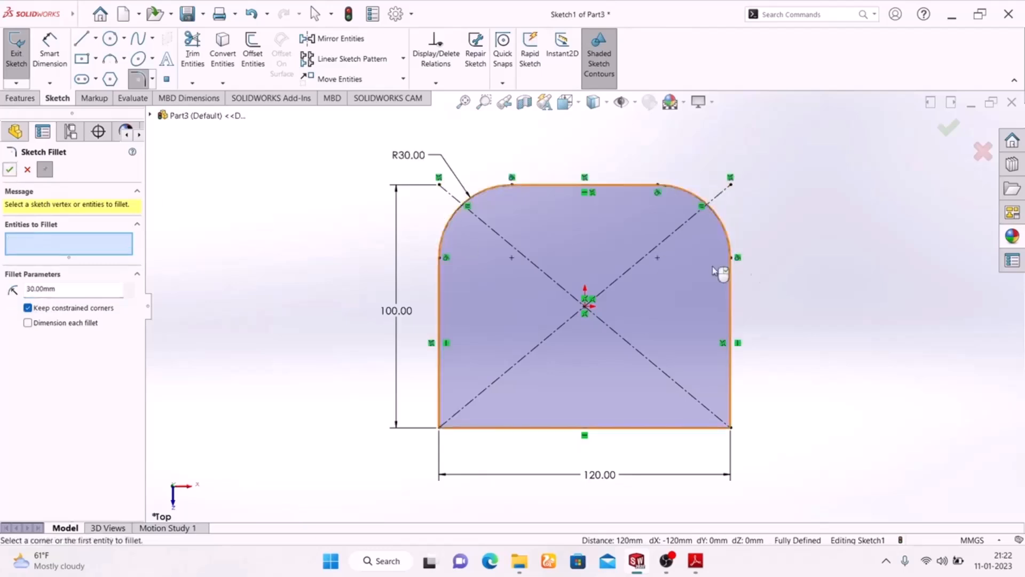
left_click(947, 133)
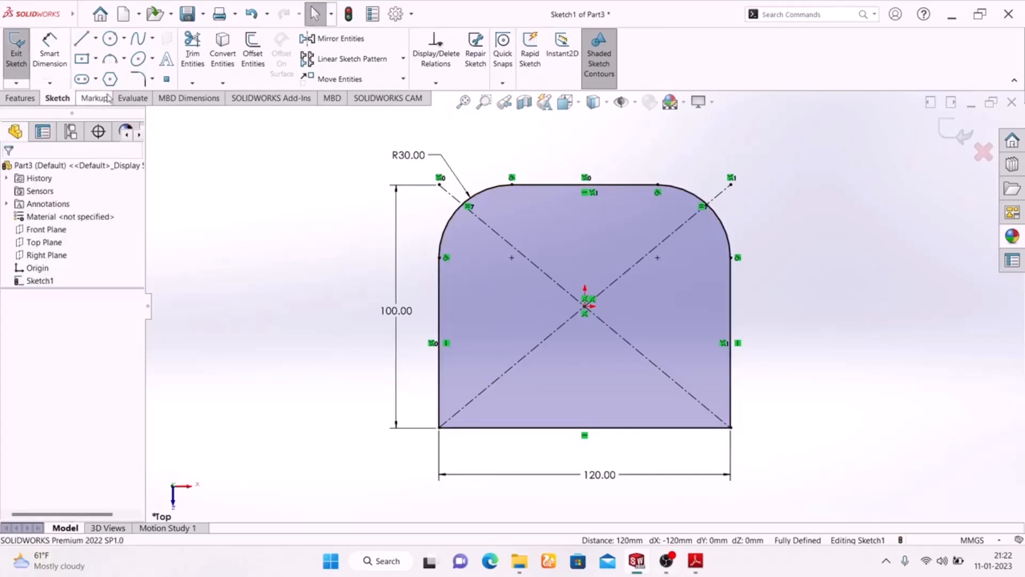
- Sketch a horizontal straight slot level with the fillet centers, about 78 mm between its arc centers and 66 mm wide
left_click(82, 80)
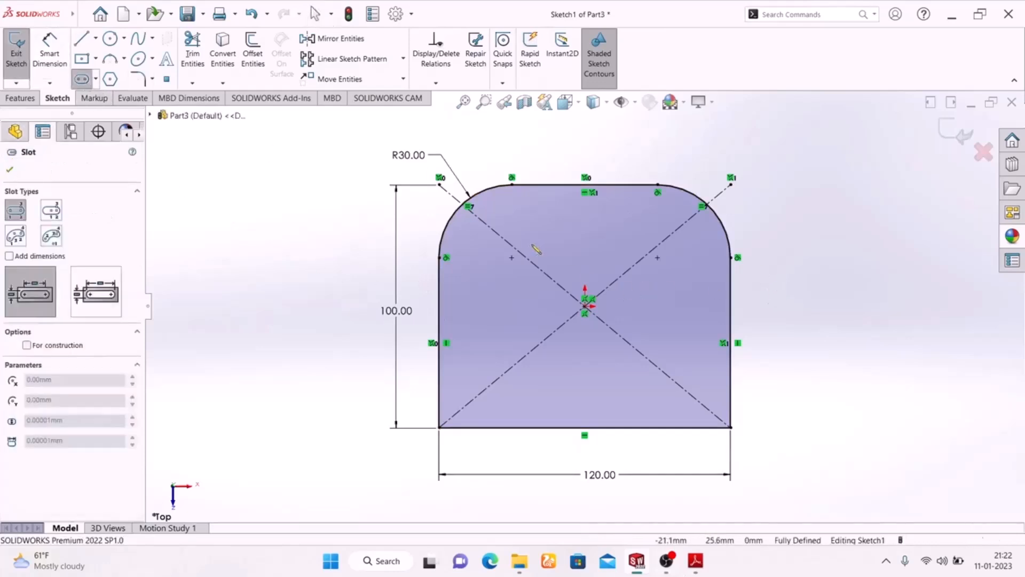
left_click(500, 257)
left_click(687, 257)
right_click(786, 206)
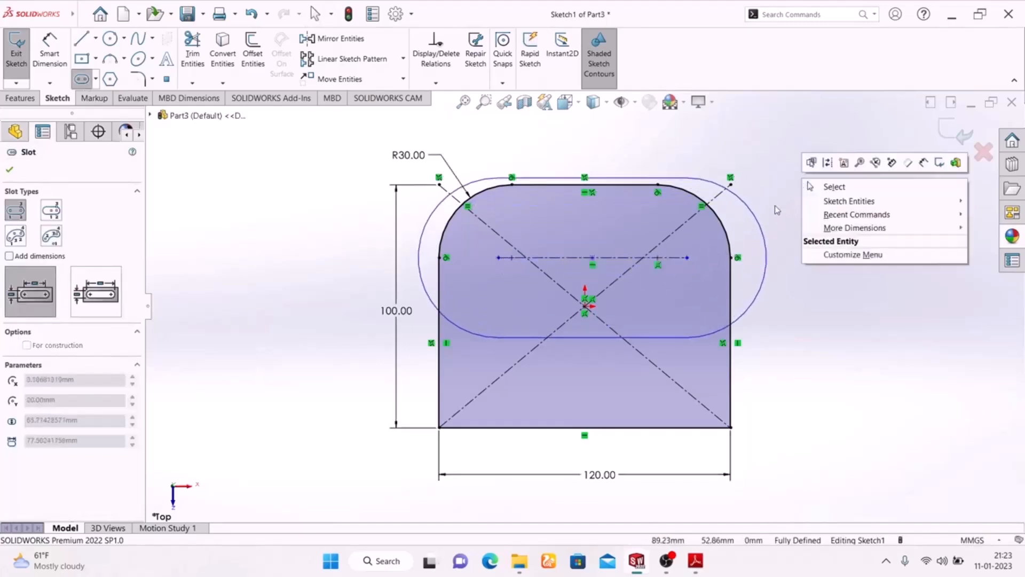
left_click(652, 239)
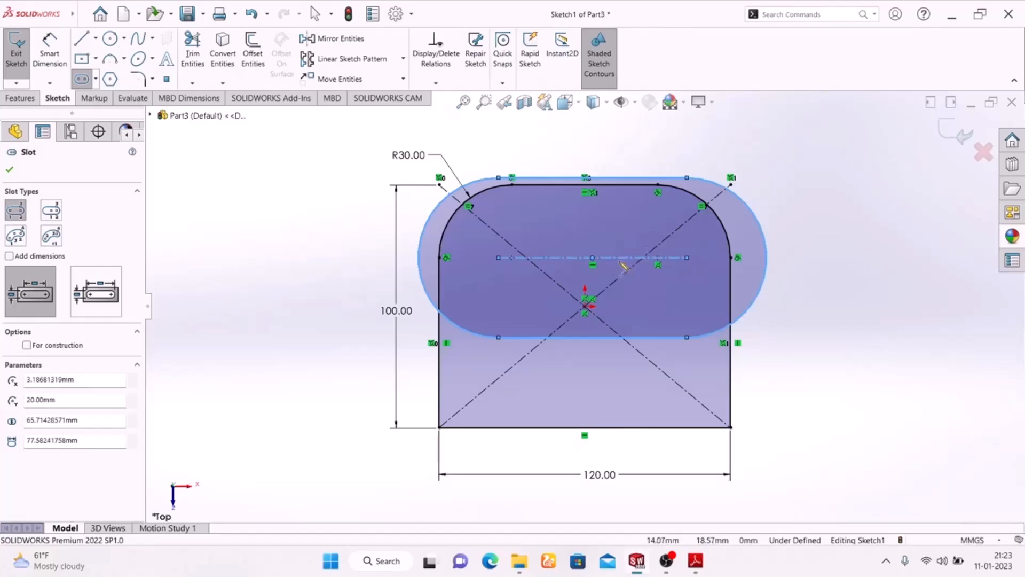
- Narrow the slot to about 31 mm wide so it fits inside the base outline
left_click(688, 179)
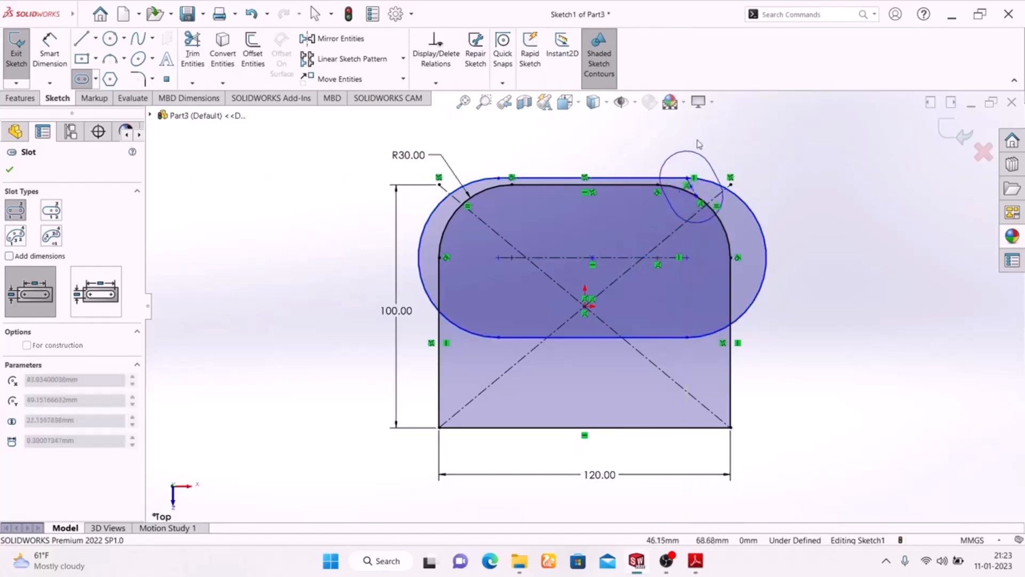
key("Escape")
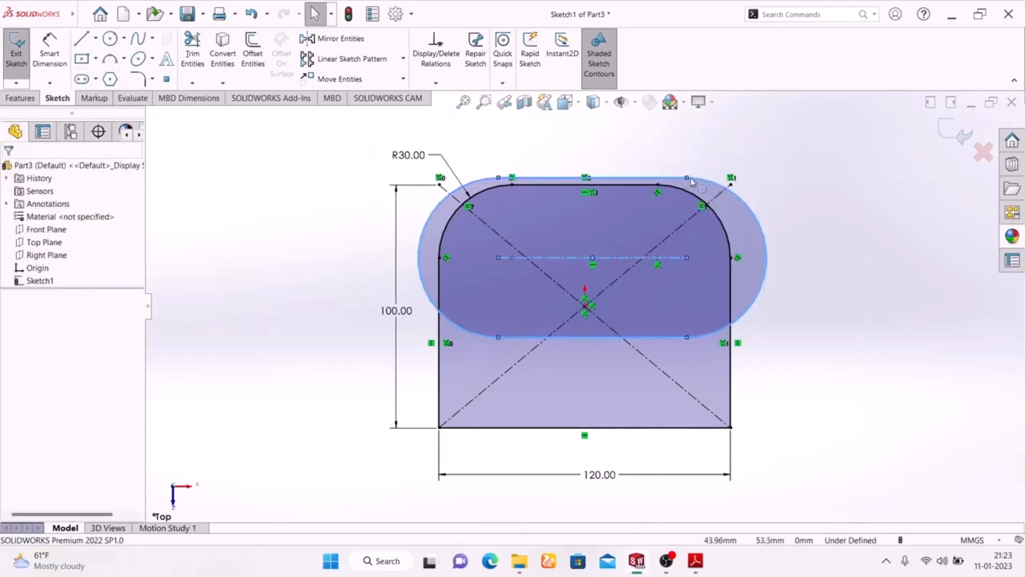
left_click_drag(689, 179, 679, 220)
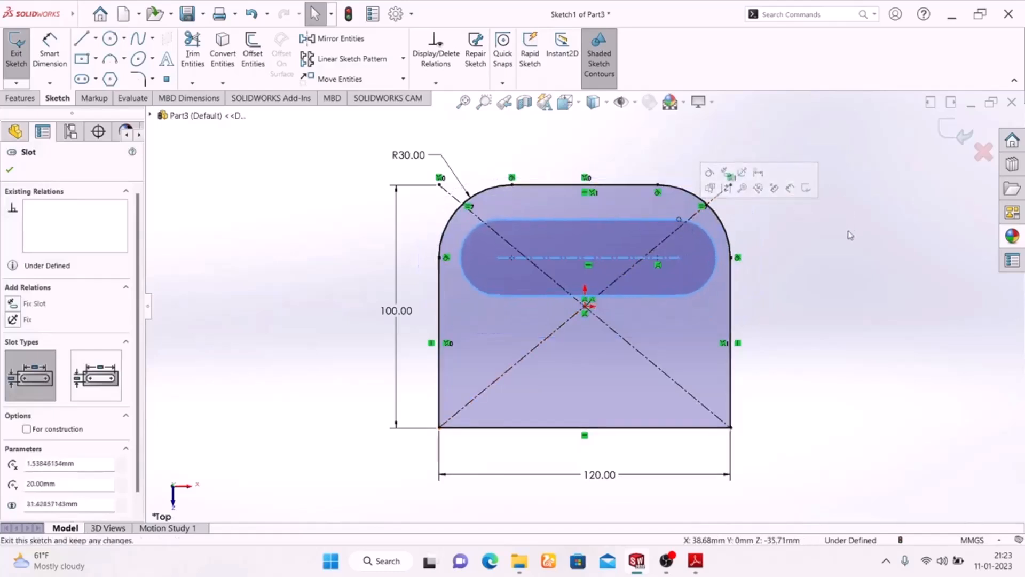
left_click(851, 234)
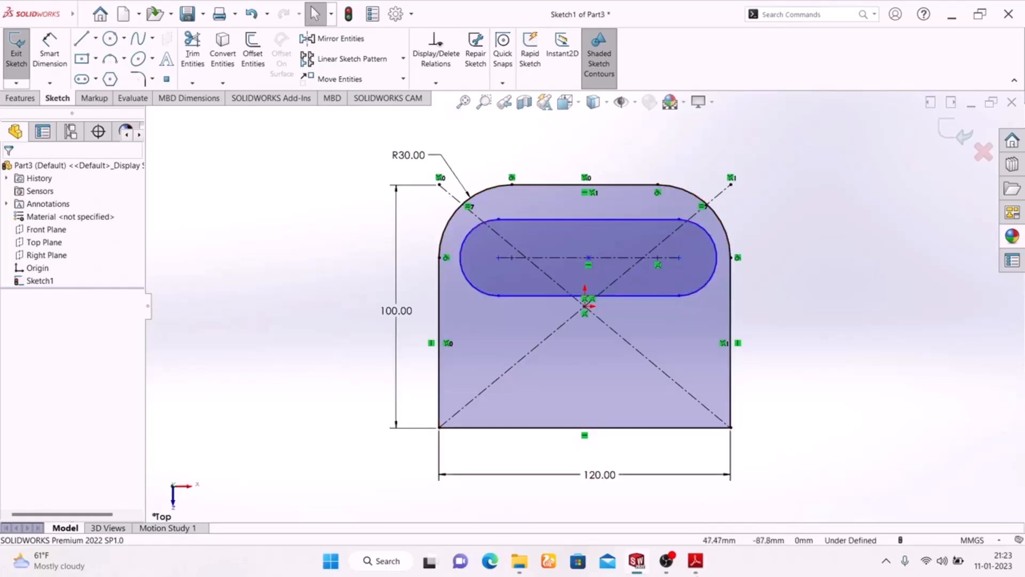
- Check the slot radius in the Adobe Reader drawing, and dimension the slot's end arc to a 15 mm radius in SOLIDWORKS
left_click(692, 563)
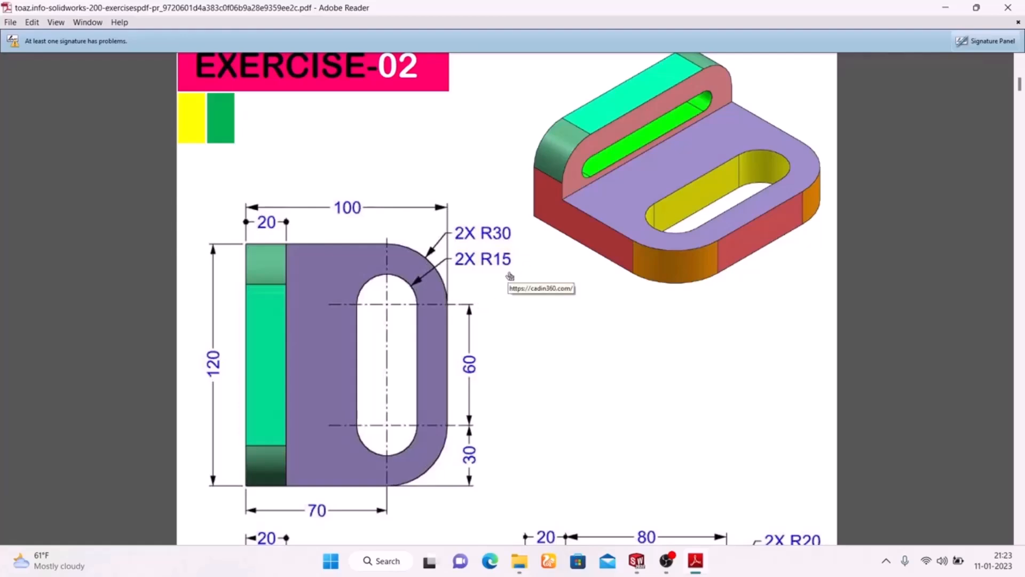
left_click(695, 562)
left_click(50, 53)
left_click(717, 248)
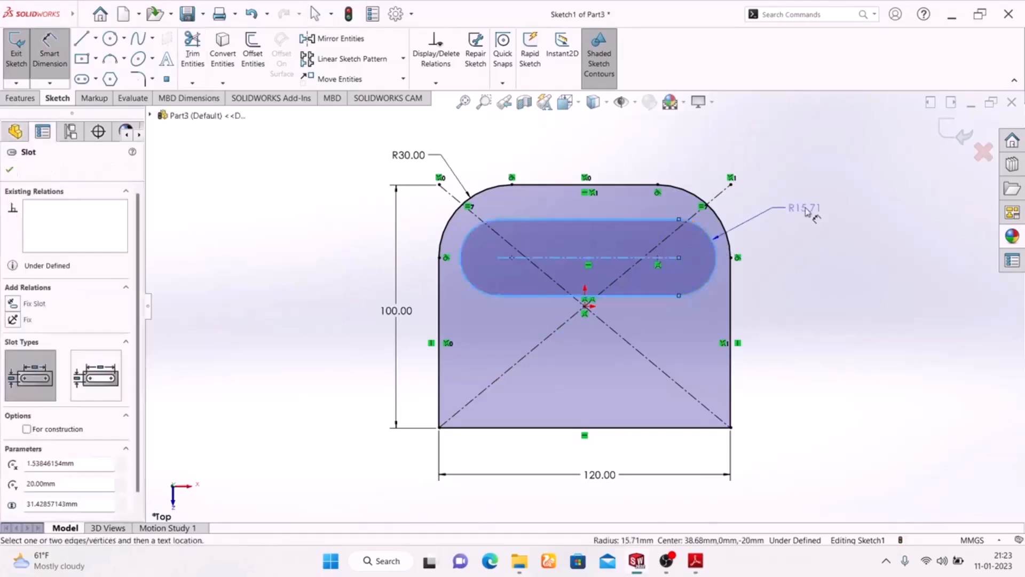
left_click(809, 212)
type("15")
key("Return")
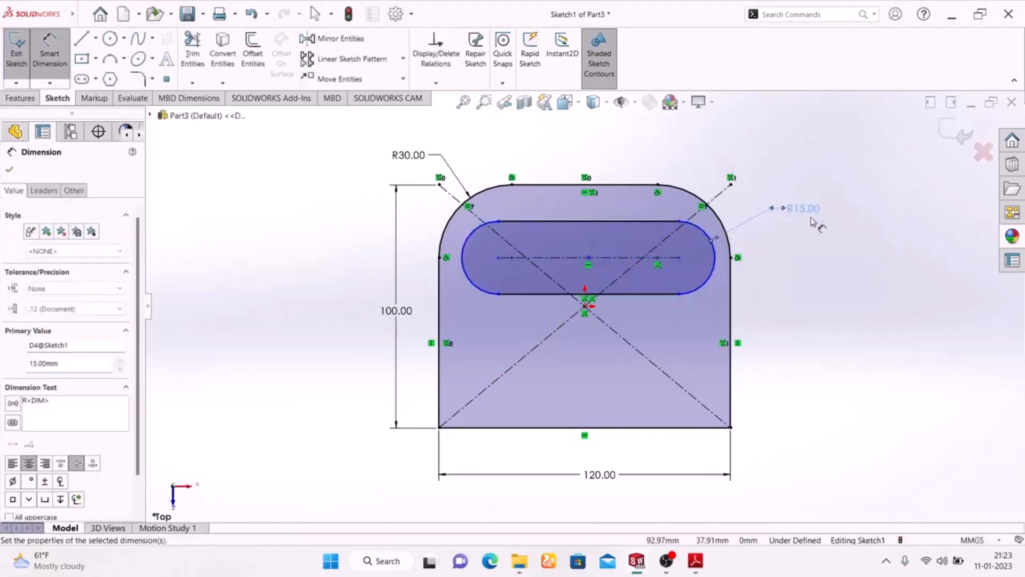
- Check the slot length in the Adobe Reader drawing, and set the distance between the slot's arc centers to 60 mm in SOLIDWORKS
left_click(695, 562)
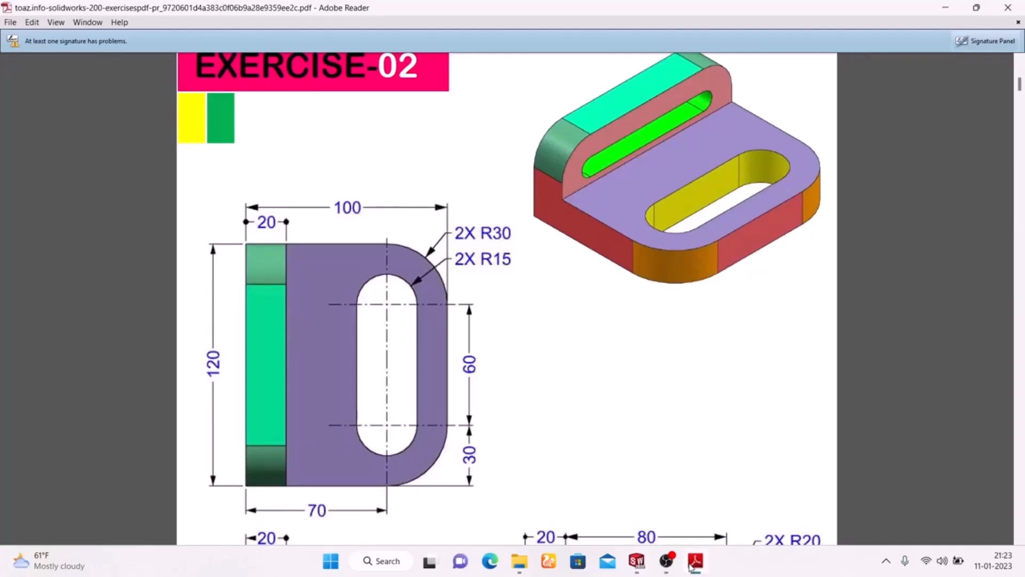
left_click(692, 565)
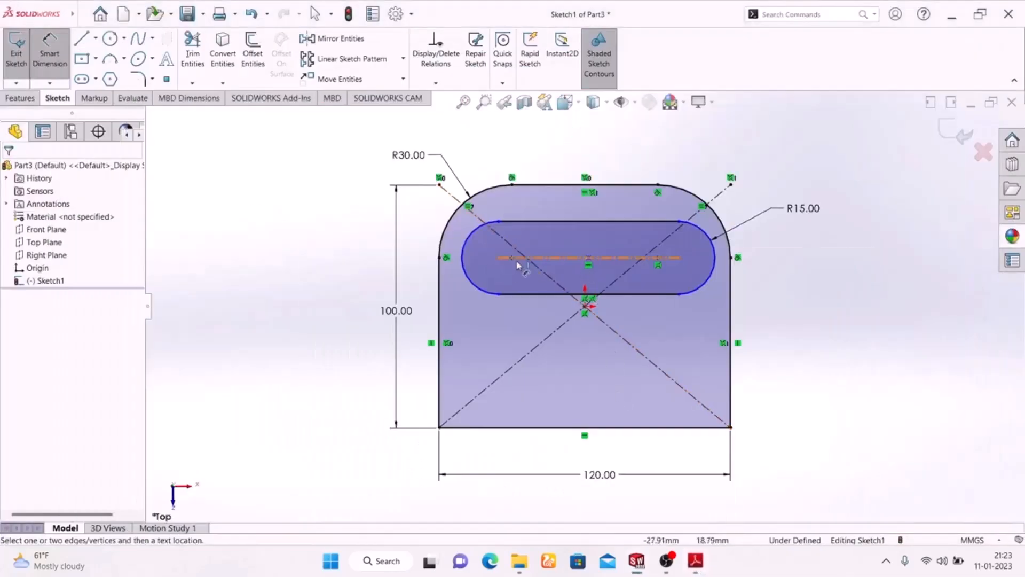
left_click(583, 263)
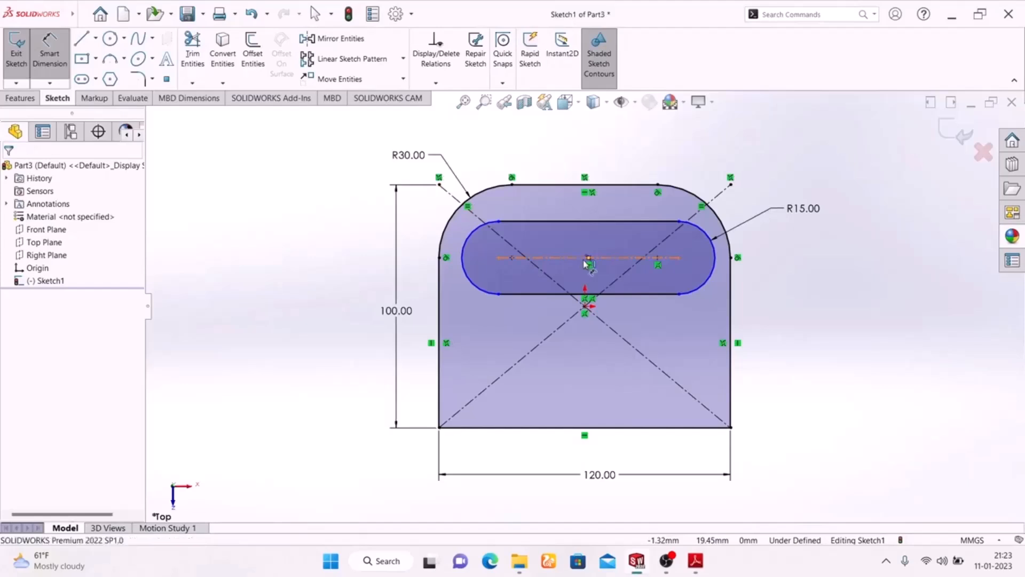
left_click(592, 147)
type("60")
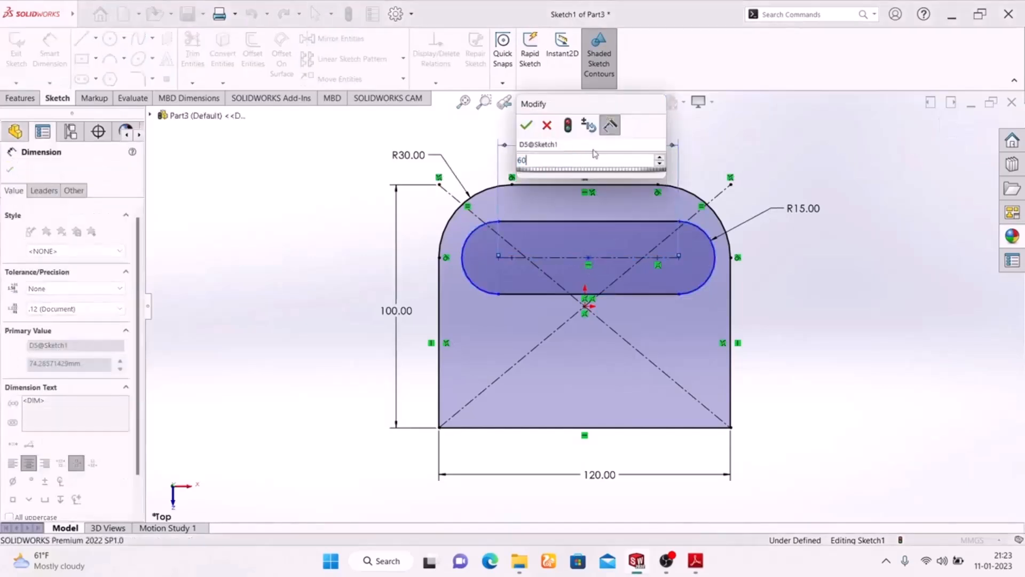
key("Return")
left_click(845, 346)
right_click(853, 224)
left_click(876, 260)
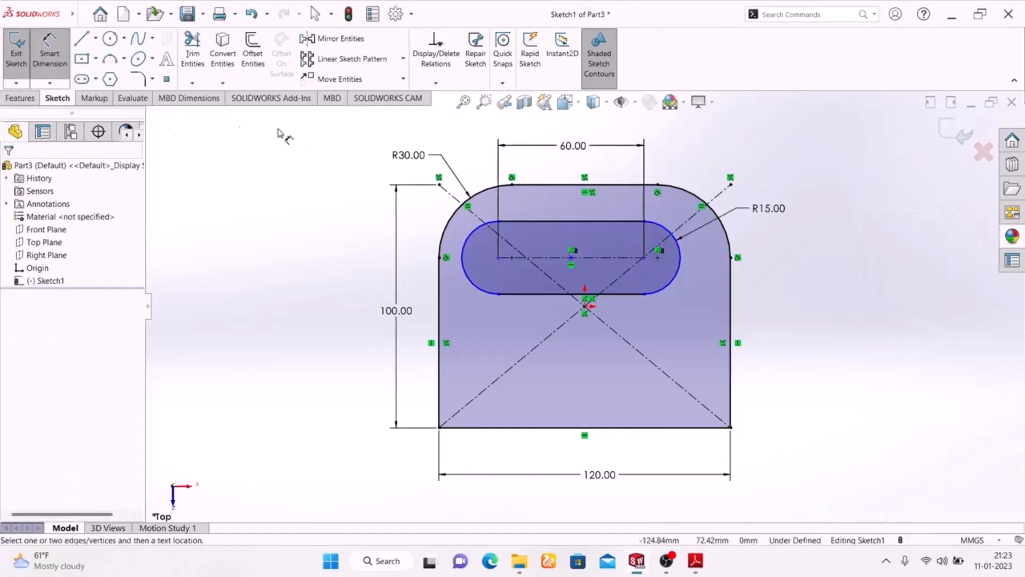
- Check the slot position in the Adobe Reader drawing, and dimension its left arc center 30 mm from the outline's left edge in SOLIDWORKS
left_click(49, 50)
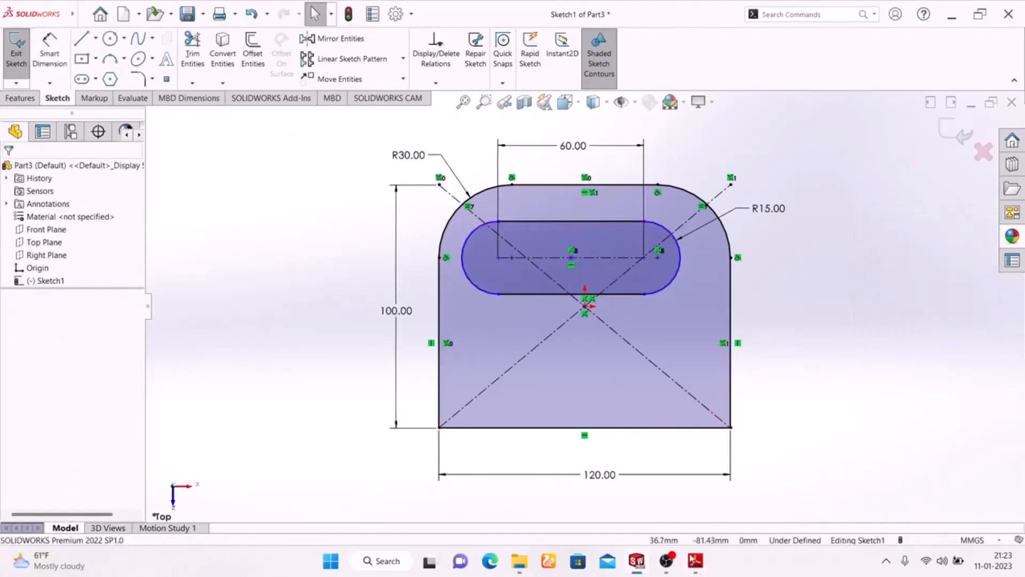
left_click(696, 561)
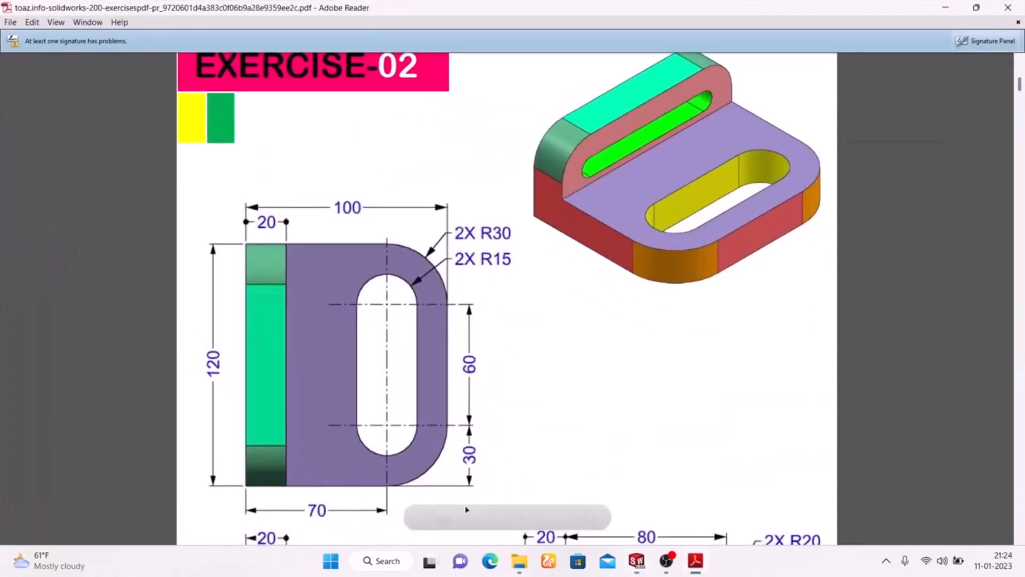
left_click(696, 567)
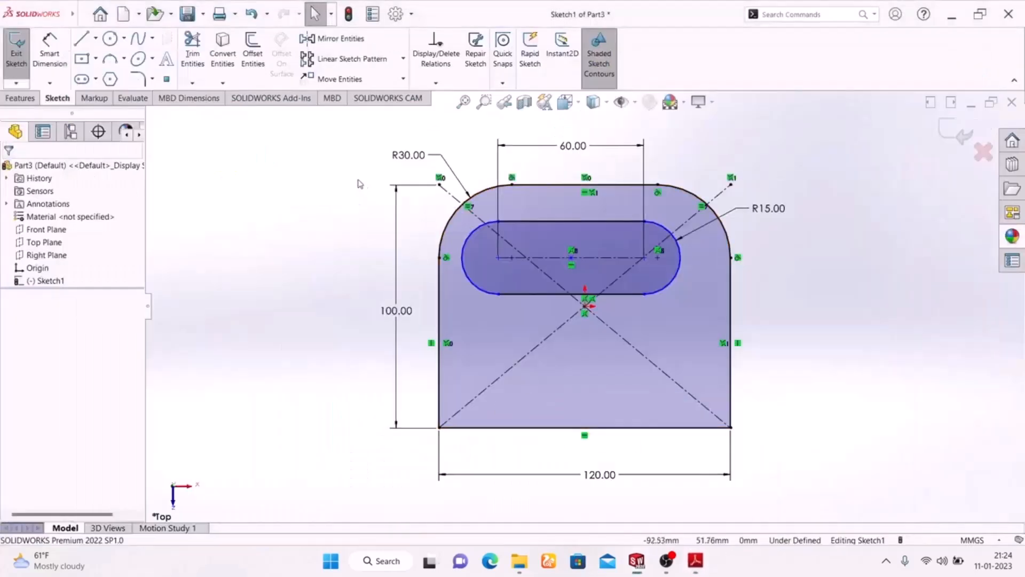
left_click(501, 260)
left_click(439, 293)
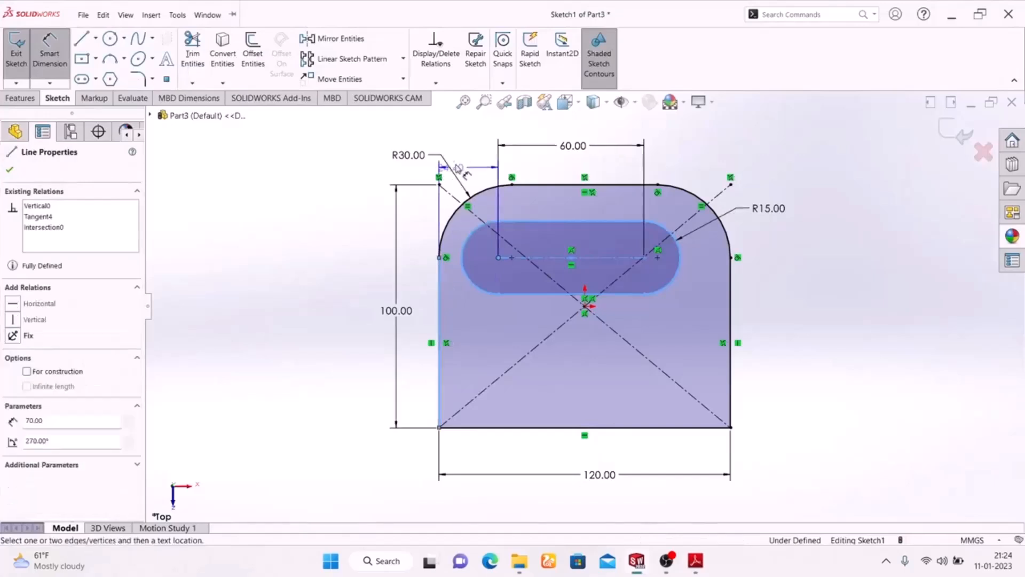
left_click(473, 147)
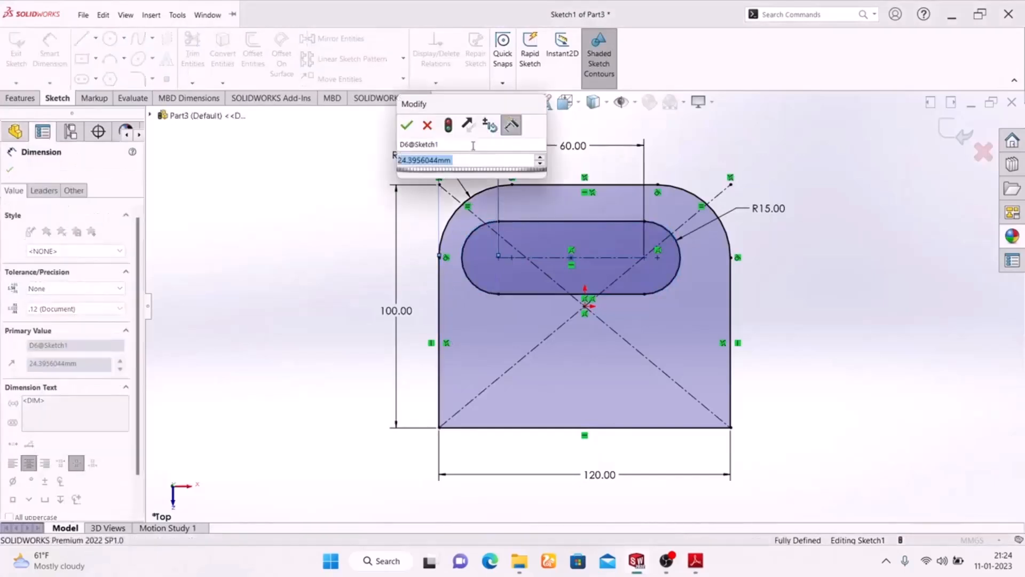
type("30")
key("Return")
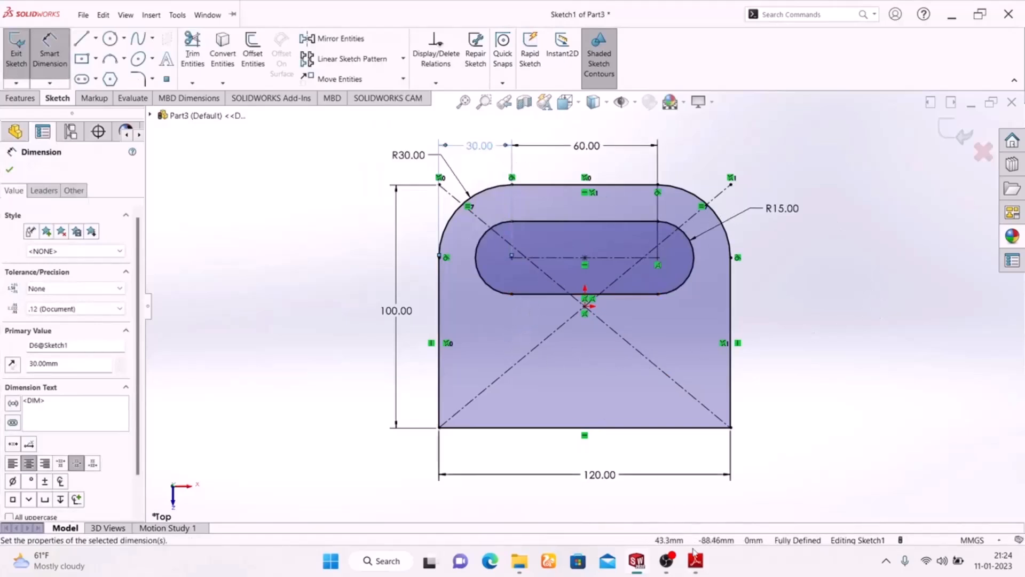
- Check the slot position in the Adobe Reader drawing, and try to dimension its left arc center from the outline's bottom edge in SOLIDWORKS
left_click(695, 561)
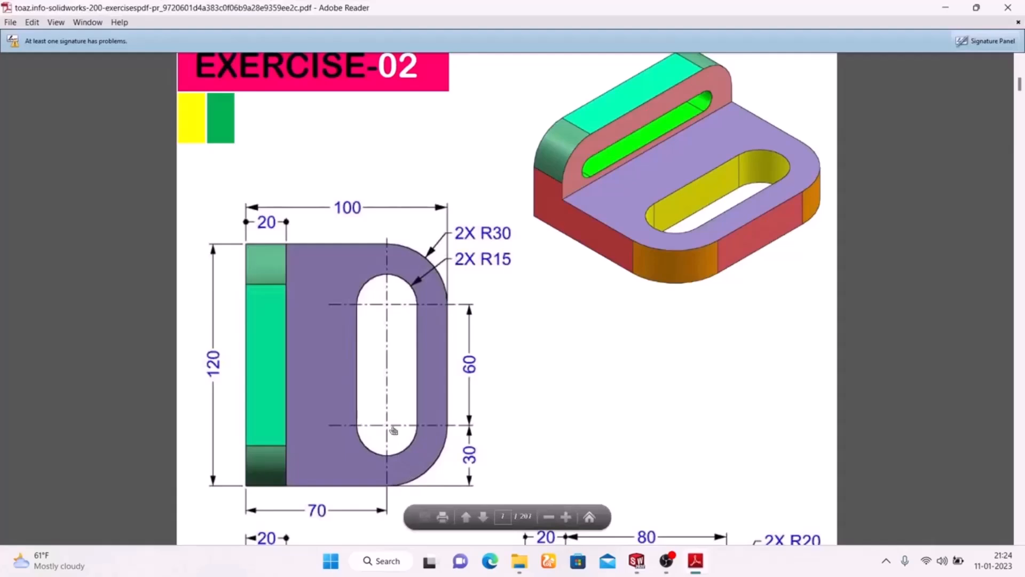
left_click(700, 565)
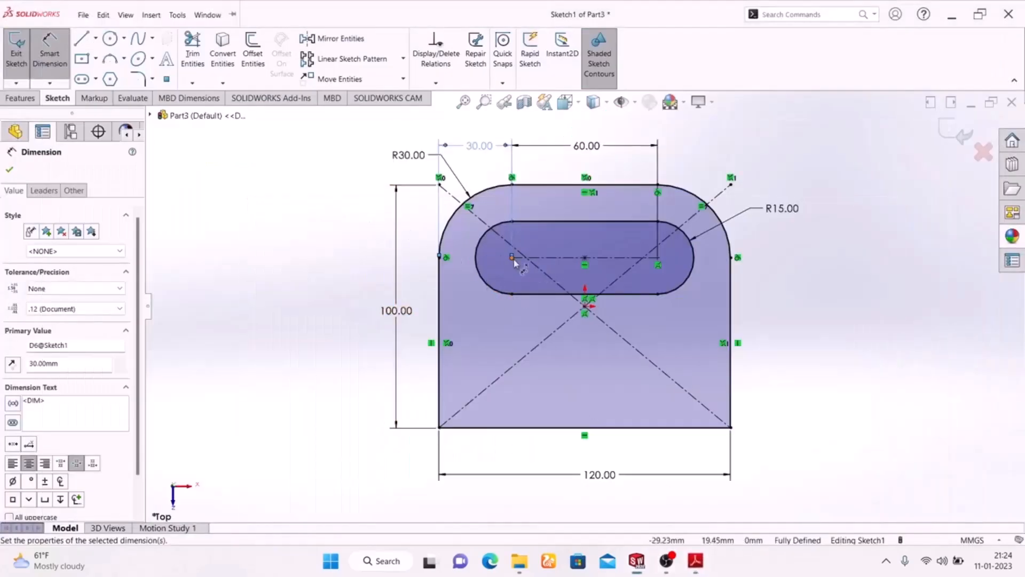
left_click(513, 259)
left_click(544, 428)
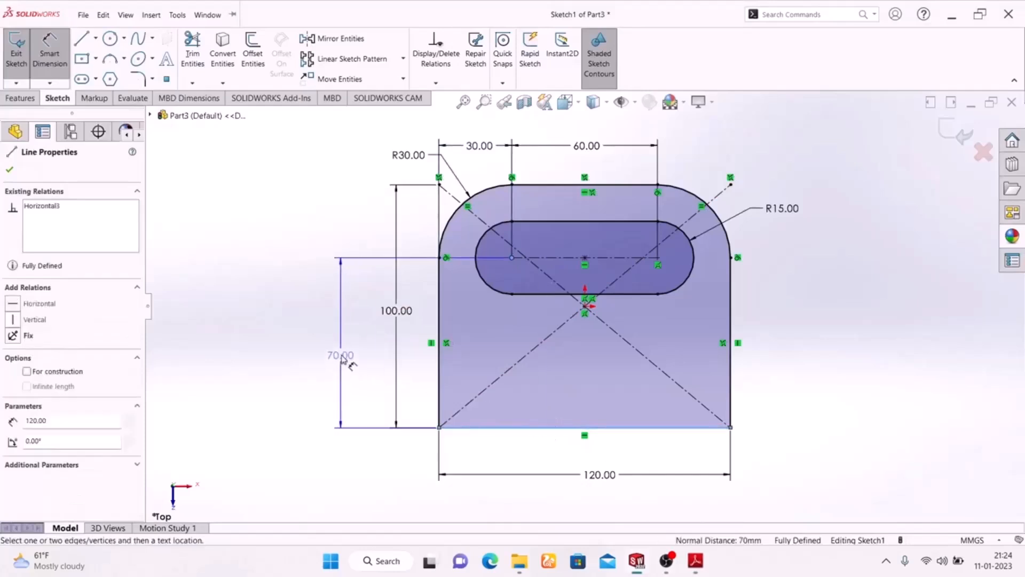
left_click(342, 355)
left_click(605, 222)
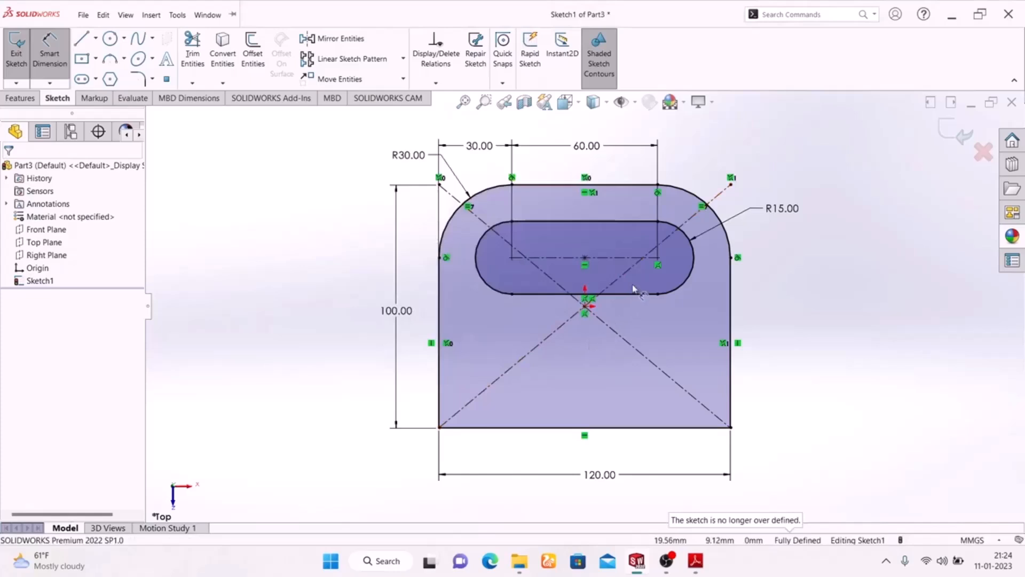
- Delete the coincident relation at the slot's right arc center
scroll(633, 288, "down", 5)
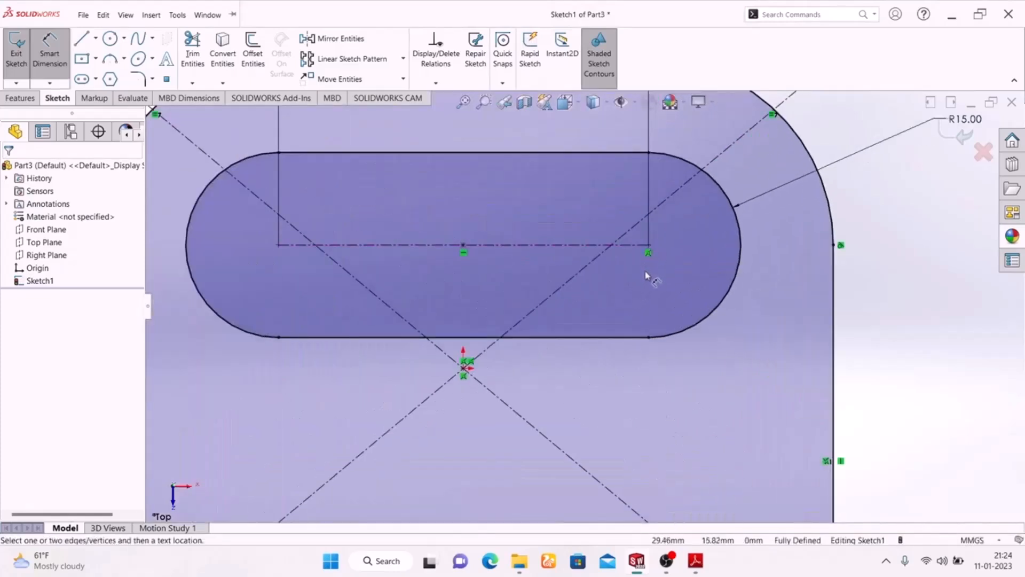
key("Escape")
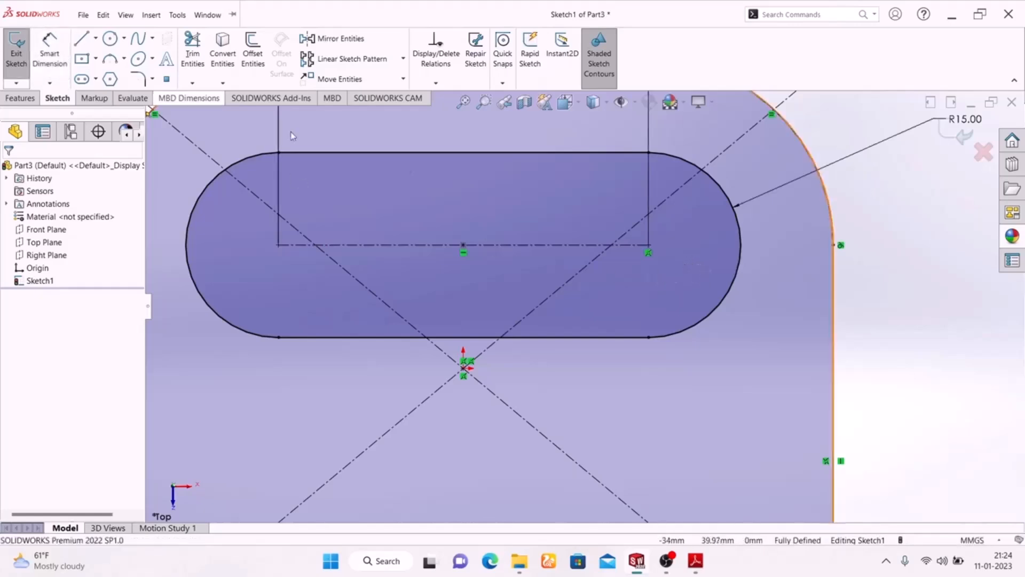
left_click(647, 253)
key("Delete")
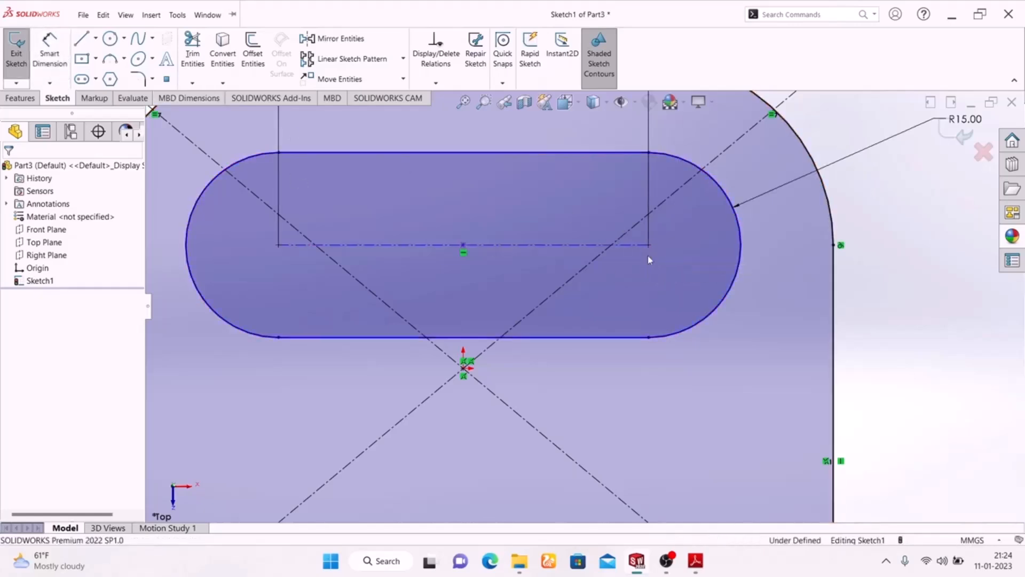
- Dimension the slot centerline 70 mm from the outline's bottom edge
scroll(662, 290, "up", 6)
left_click(50, 53)
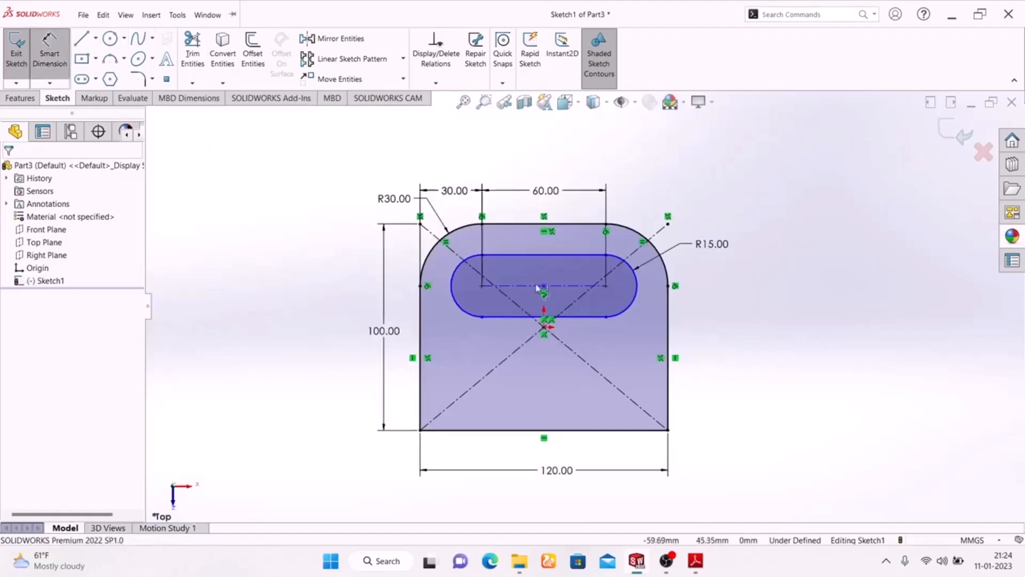
left_click(577, 293)
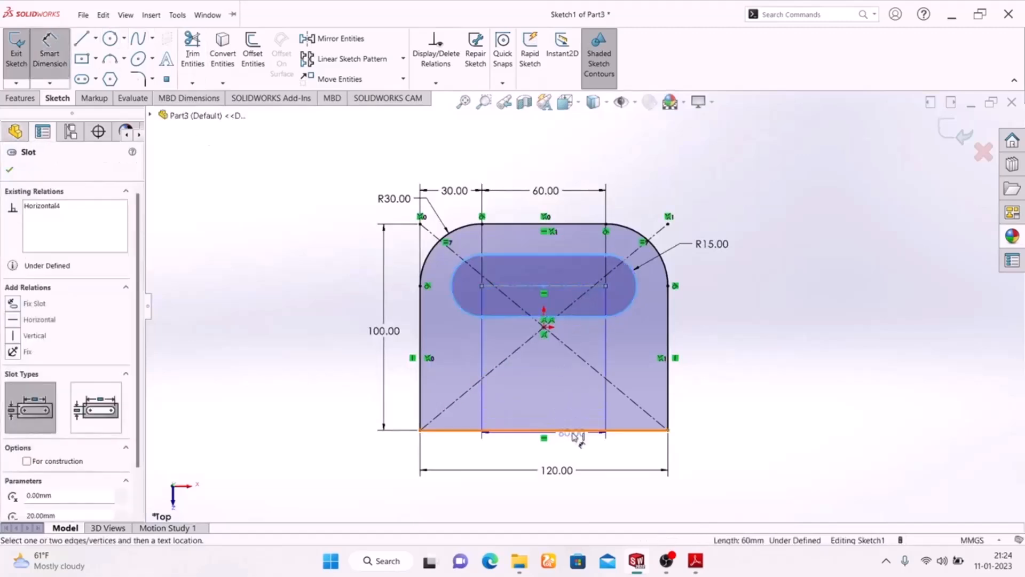
left_click(575, 430)
left_click(714, 358)
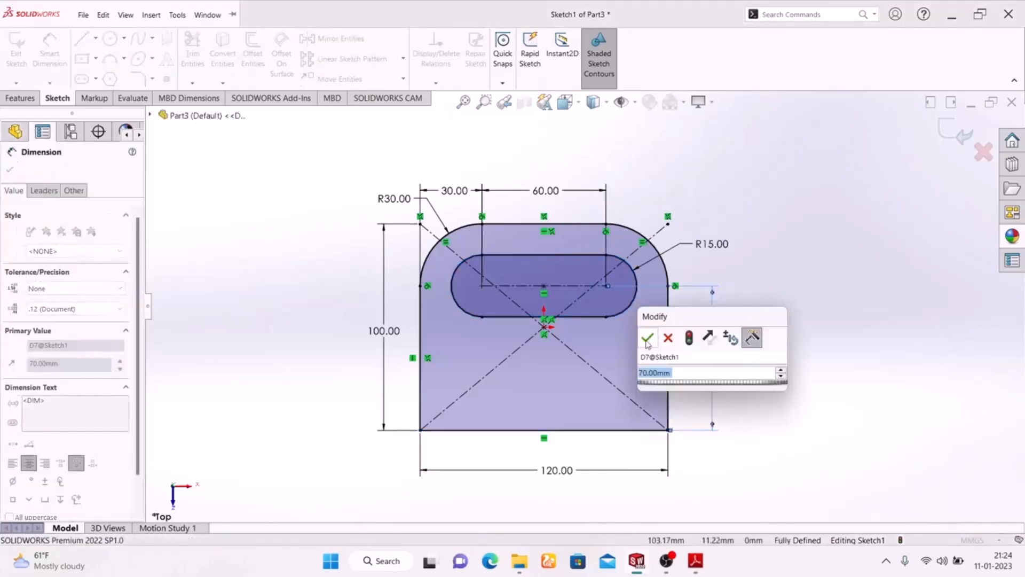
left_click(647, 342)
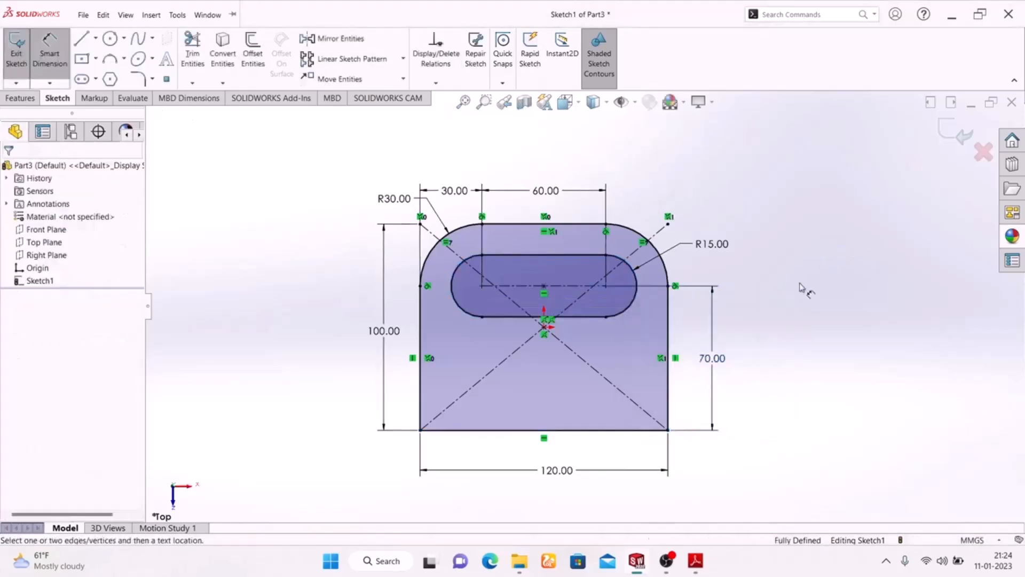
- Compare the dimensioned sketch with the Adobe Reader drawing, and exit the base sketch in SOLIDWORKS
left_click(696, 562)
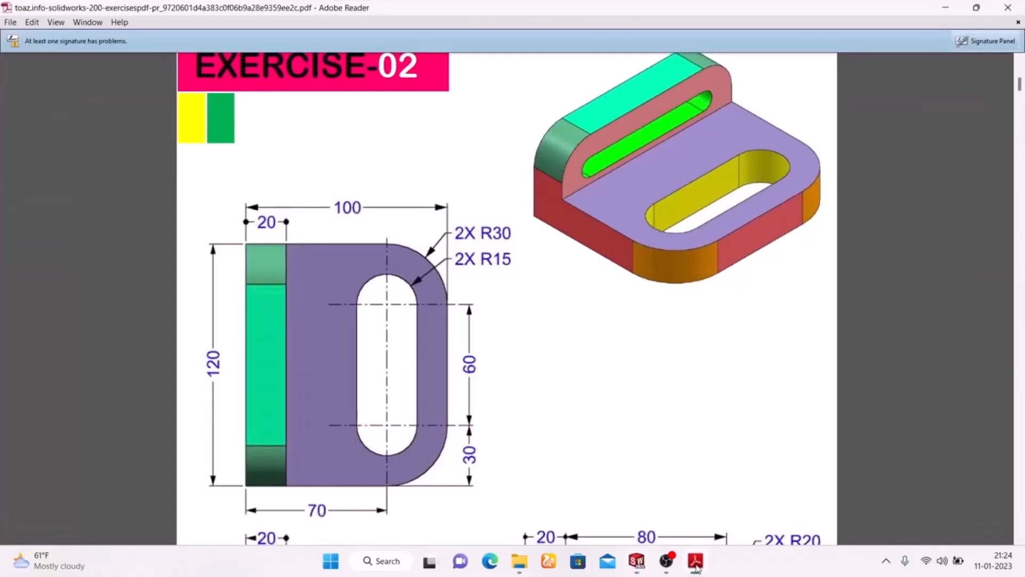
left_click(696, 562)
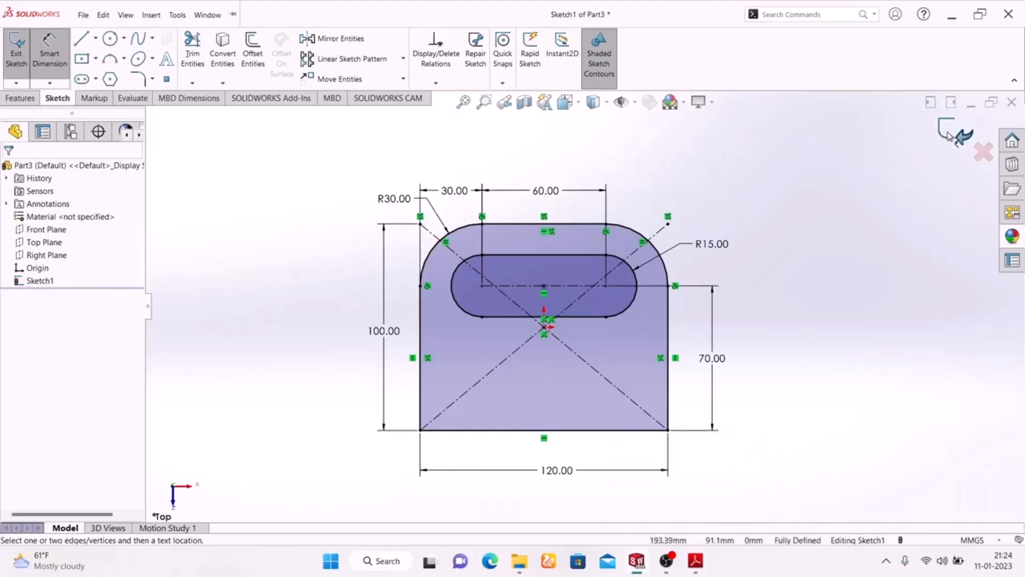
left_click(951, 135)
mouse_move(810, 274)
middle_mouse_down()
mouse_move(577, 375)
mouse_move(773, 447)
mouse_move(785, 419)
middle_mouse_up()
key("space")
left_click(945, 449)
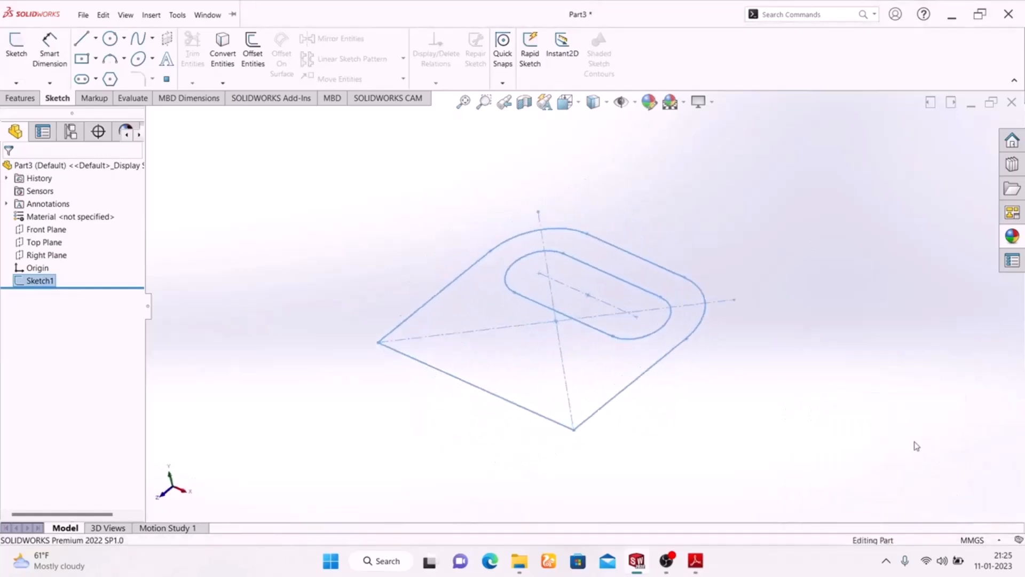
- Check the base thickness in the Adobe Reader drawing, and extrude the base sketch to a blind depth of 20 mm in SOLIDWORKS
left_click(30, 101)
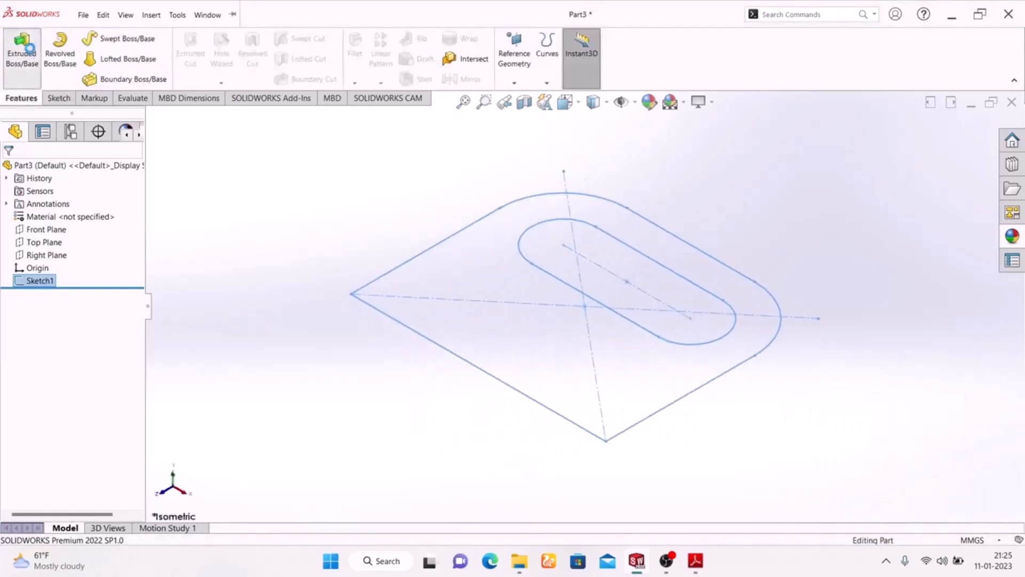
left_click(21, 51)
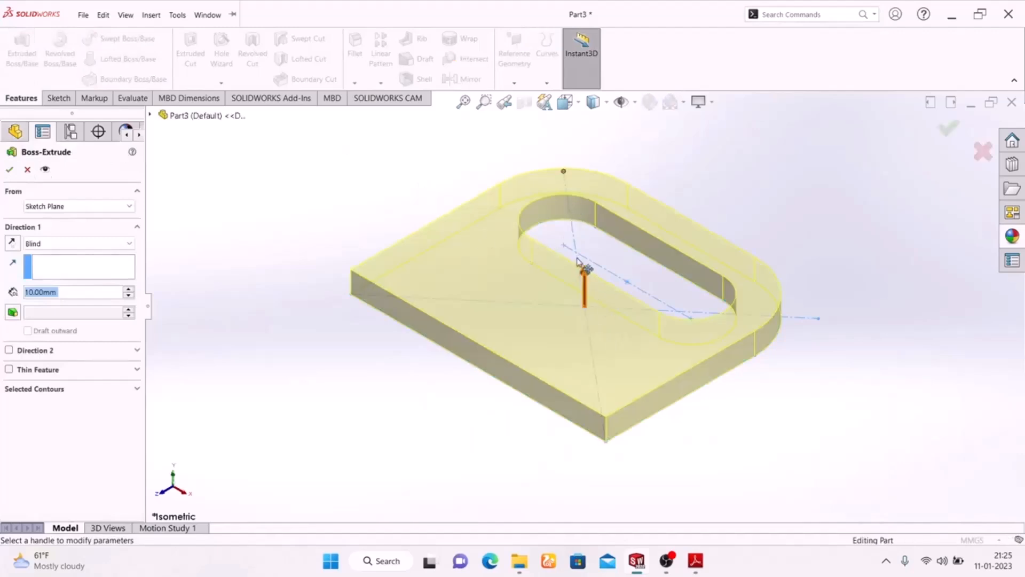
left_click(695, 566)
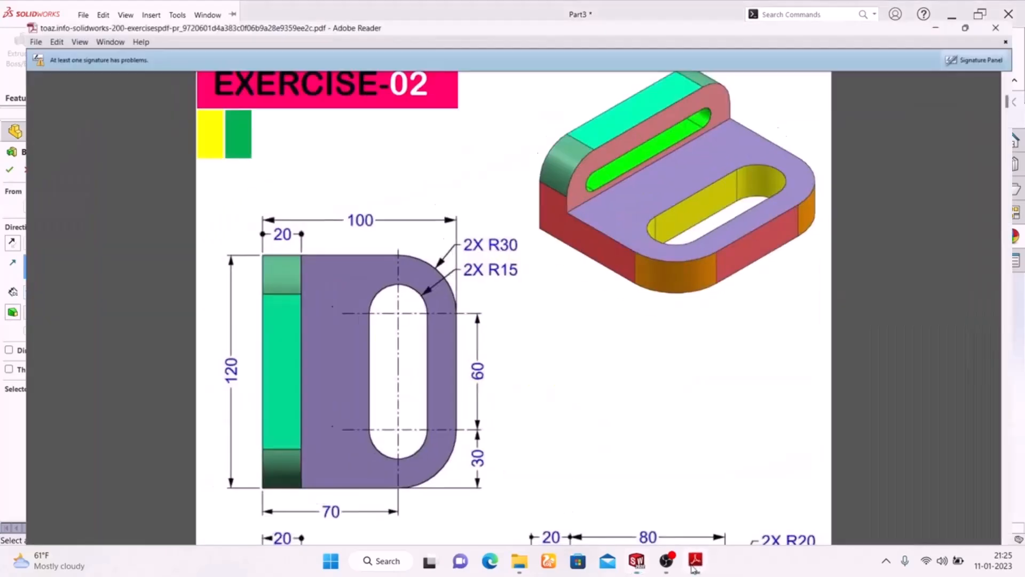
left_click(695, 566)
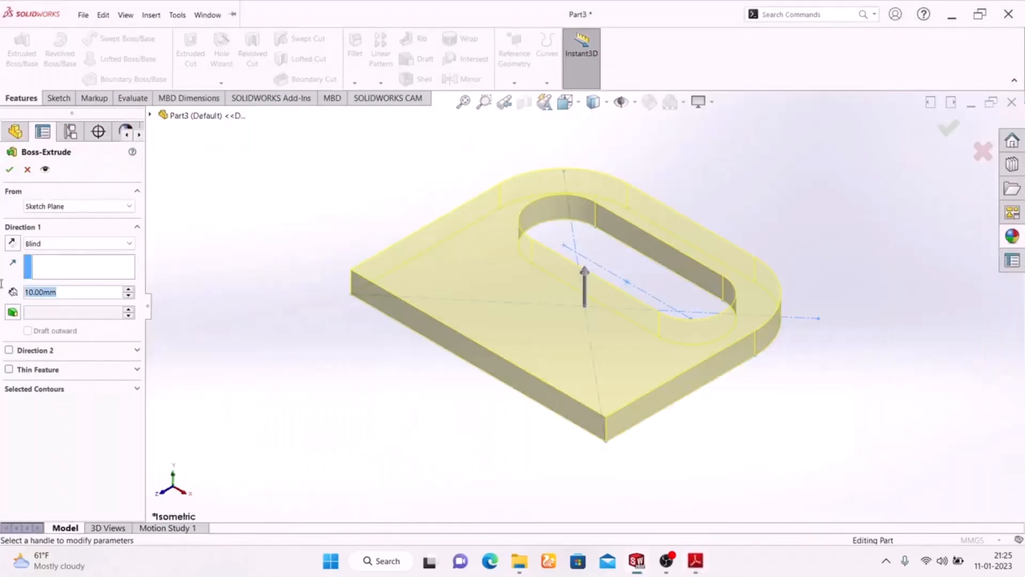
type("20")
key("Return")
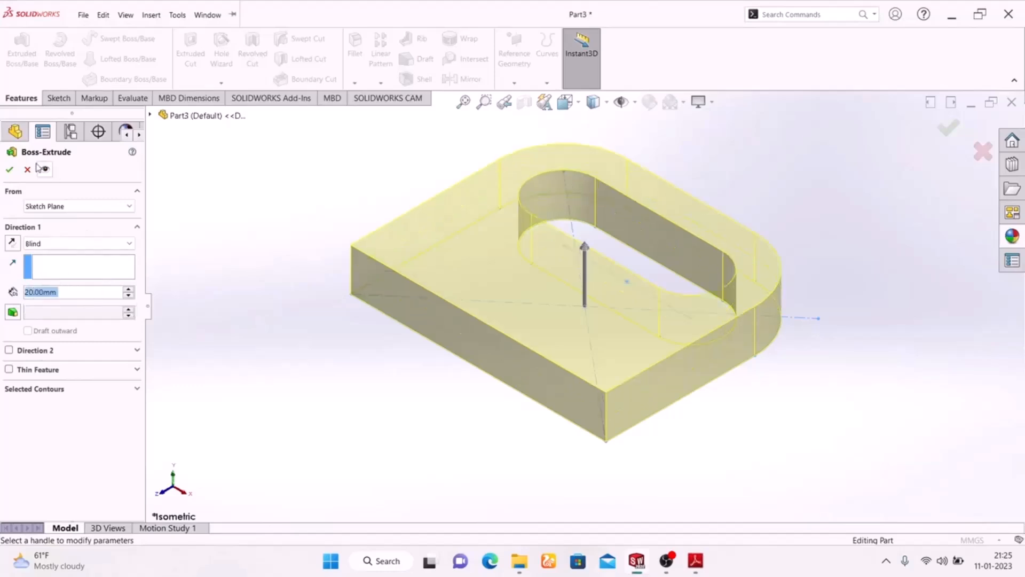
left_click(11, 170)
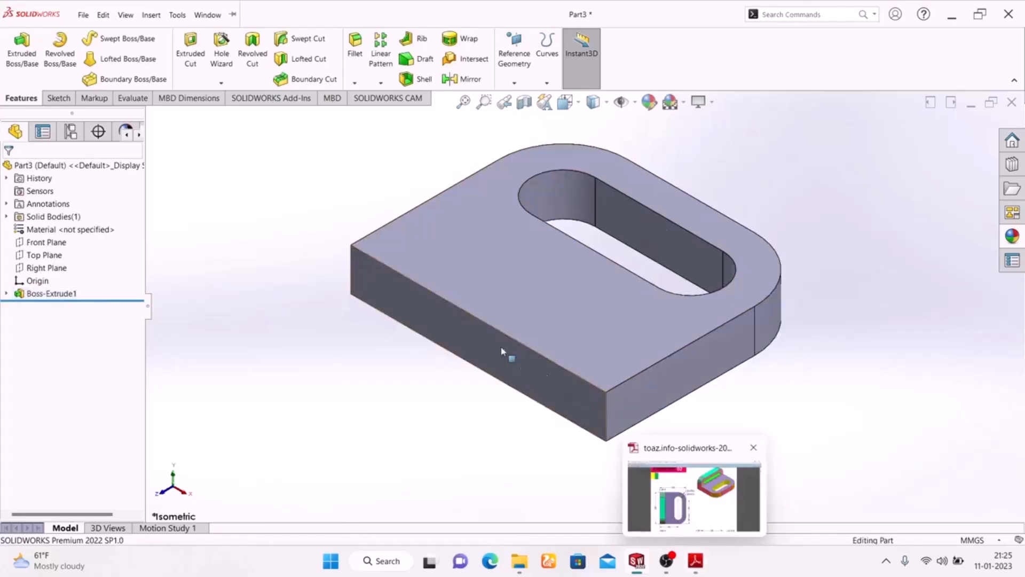
- Start a sketch on the base plate's long straight side face, and begin a corner rectangle at the face's upper left corner
left_click(502, 368)
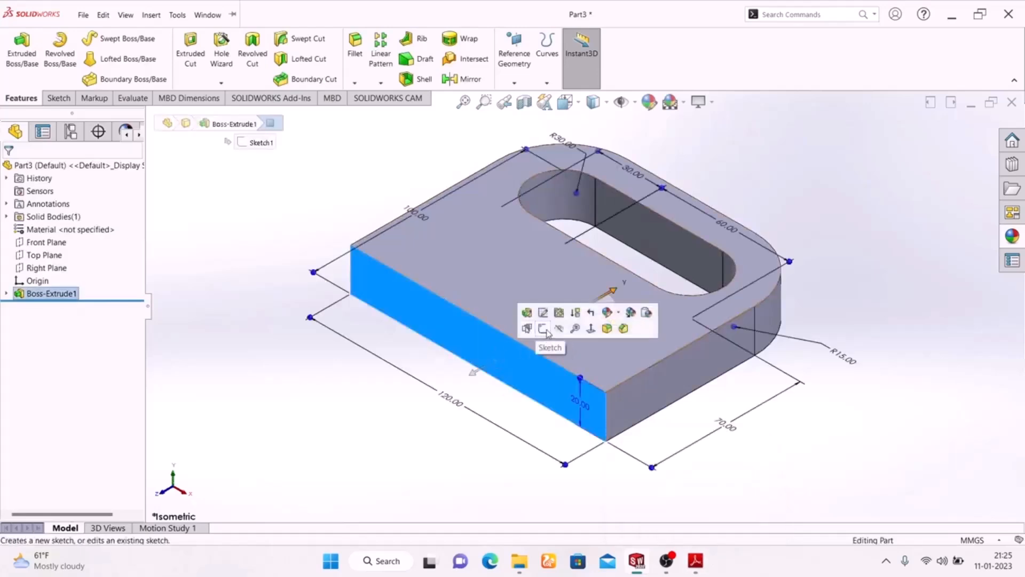
left_click(545, 330)
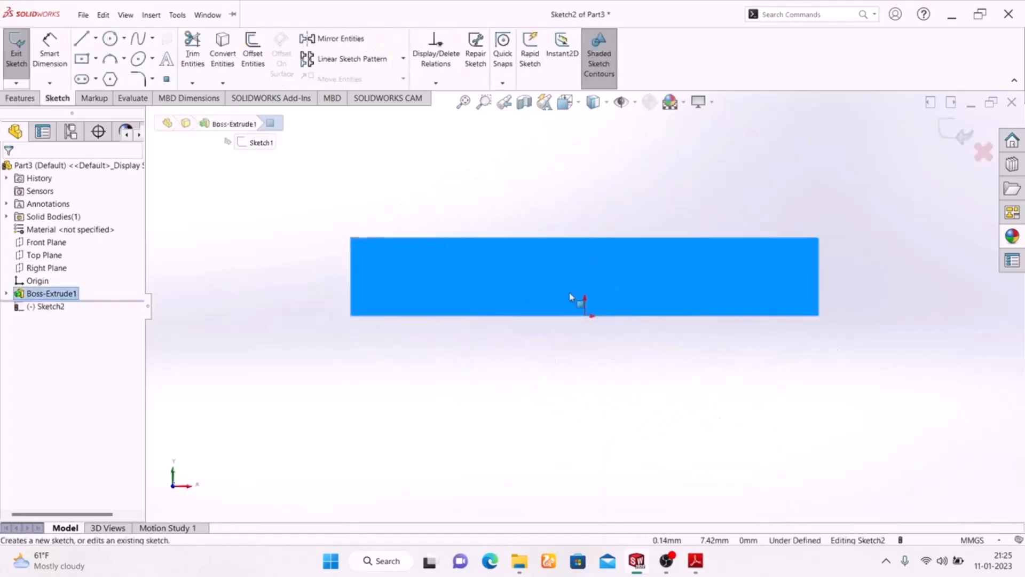
left_click(96, 58)
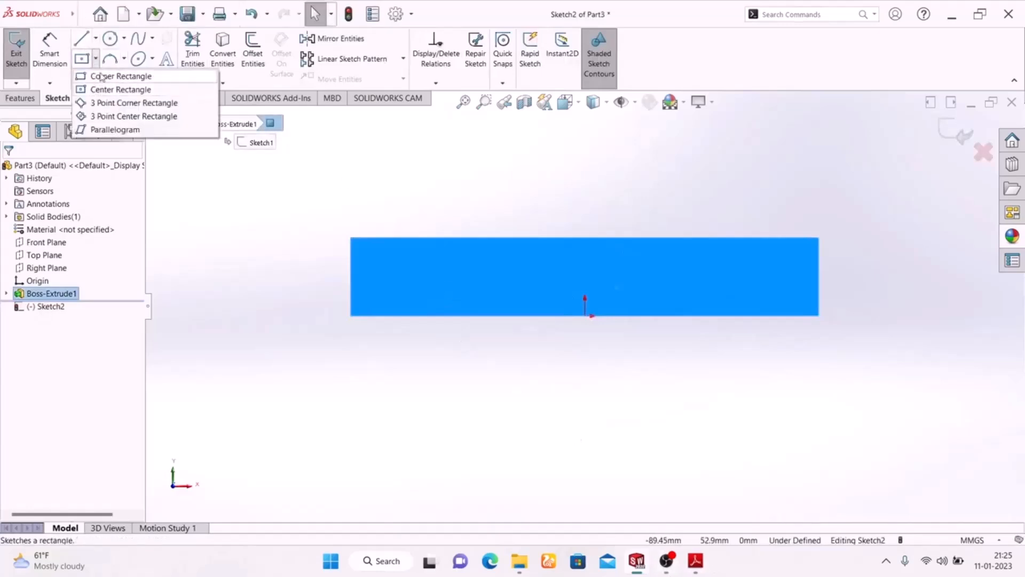
left_click(105, 72)
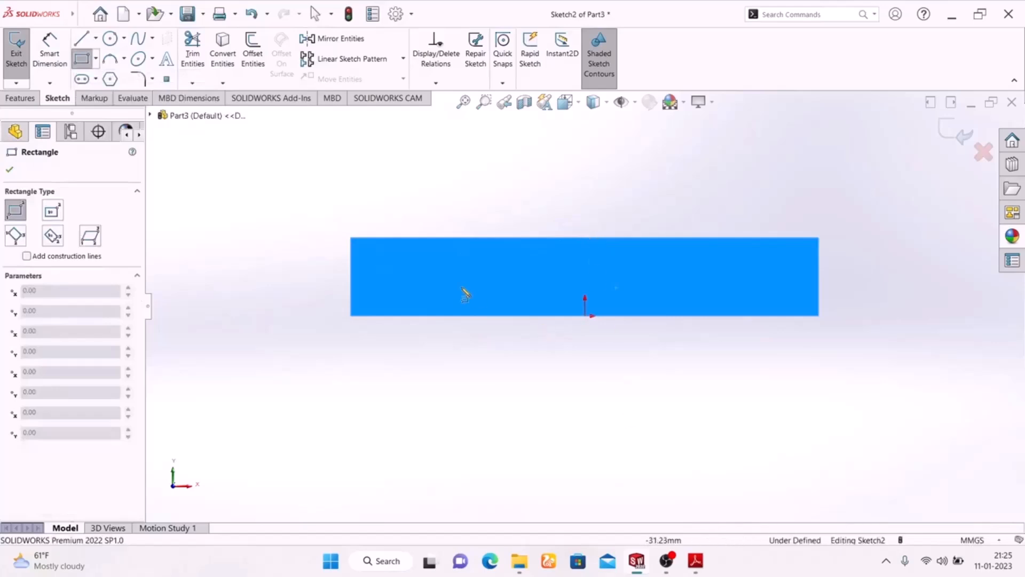
left_click(351, 239)
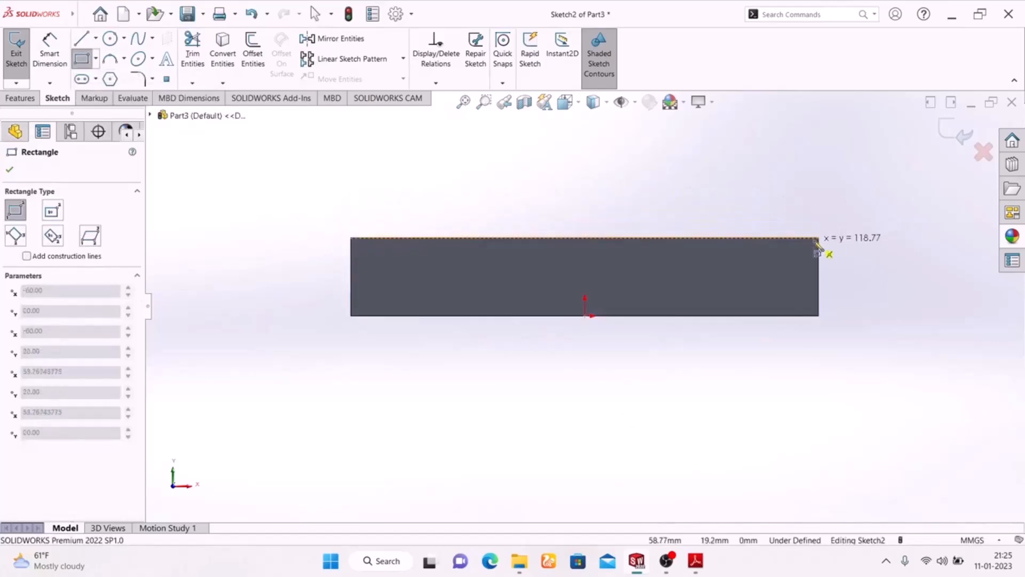
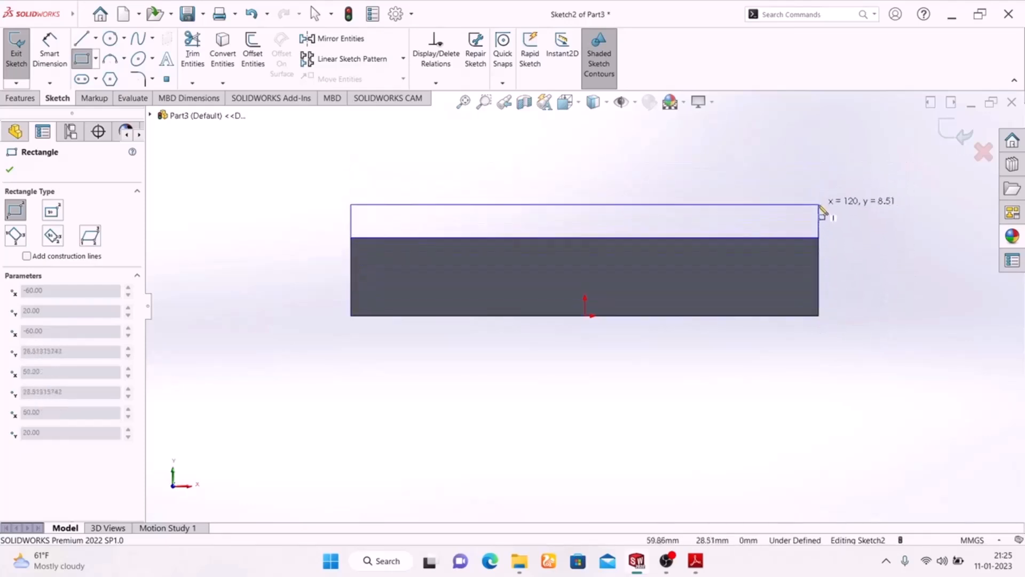
- Finish the corner rectangle above the side face, matching the base's full width and about 22 mm high
left_click(818, 150)
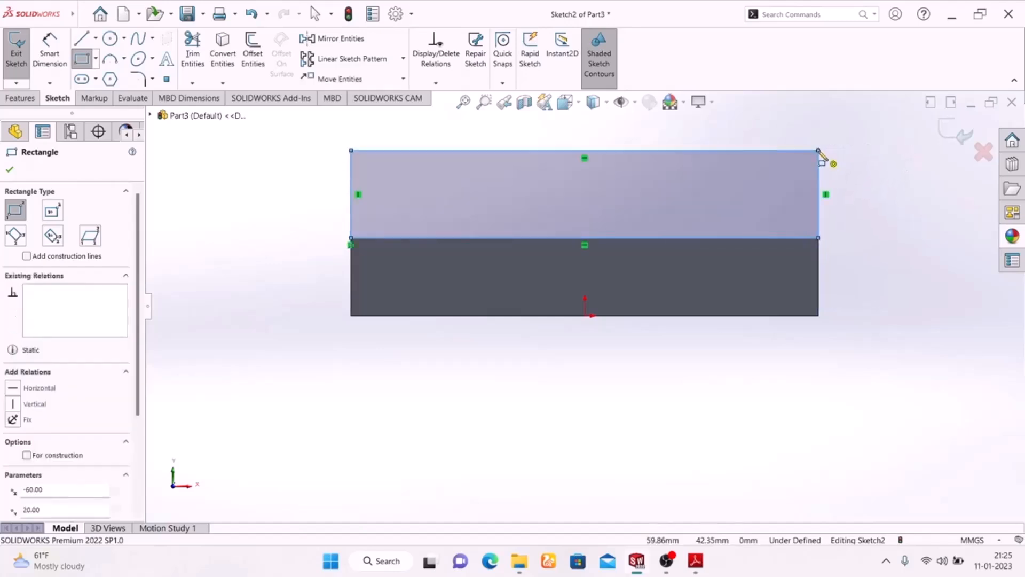
right_click(892, 204)
left_click(903, 205)
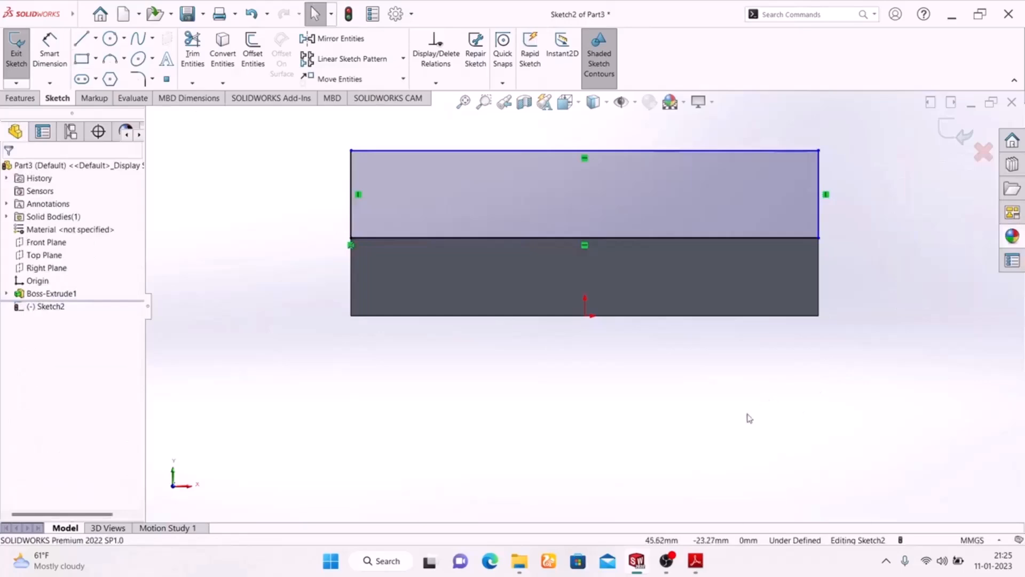
- Check the upright wall's height in the Adobe Reader drawing, and dimension the rectangle's height as 30 mm in SOLIDWORKS
left_click(49, 54)
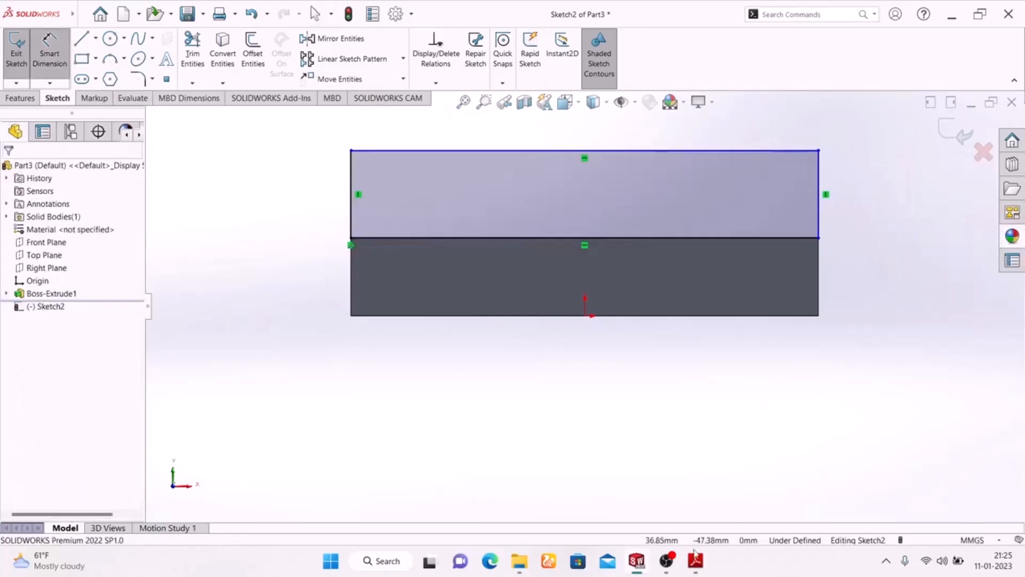
left_click(693, 565)
scroll(534, 371, "down", 5)
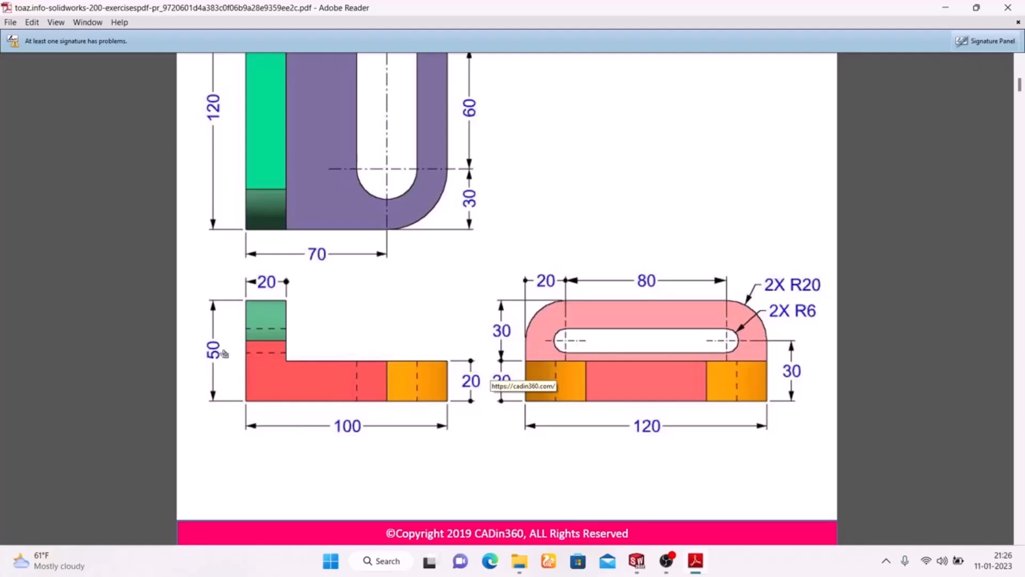
scroll(232, 346, "up", 5)
scroll(239, 342, "down", 3)
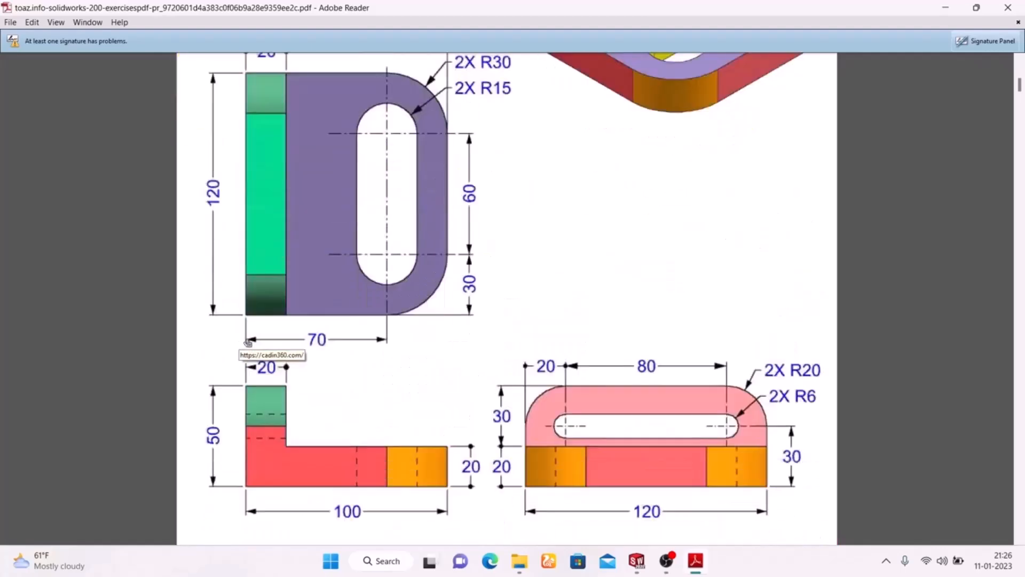
left_click(696, 560)
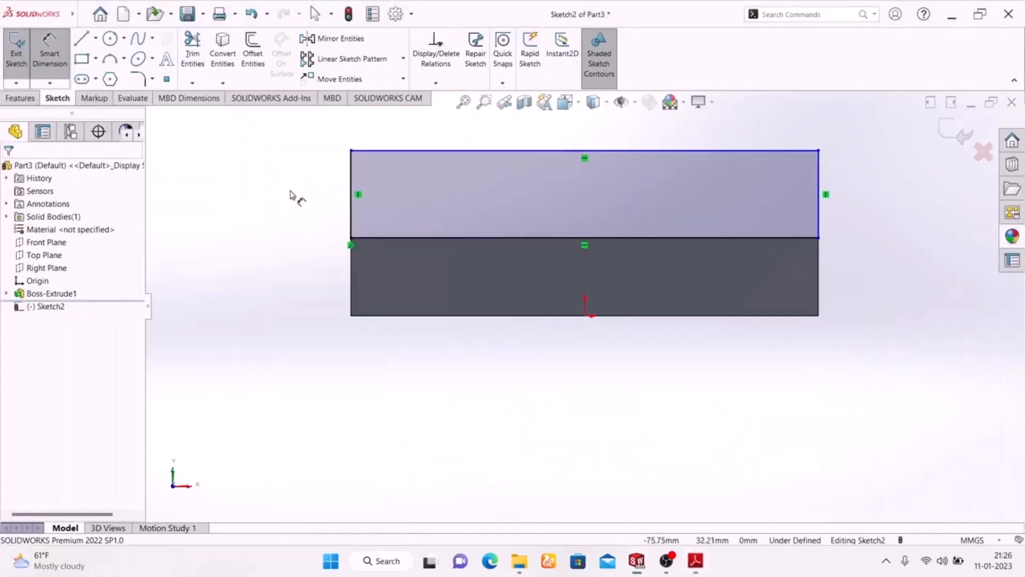
left_click(352, 216)
left_click(289, 195)
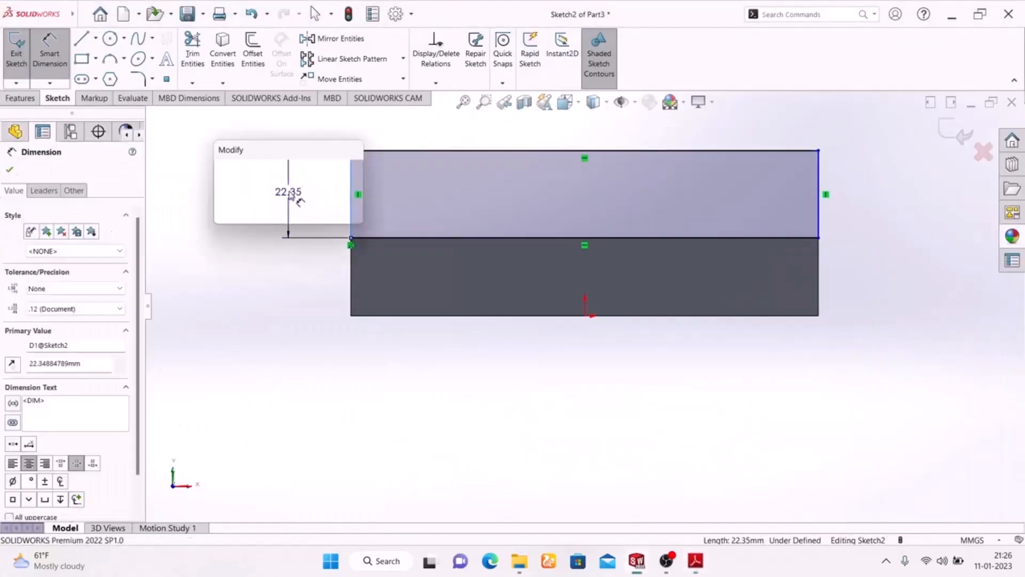
type("3")
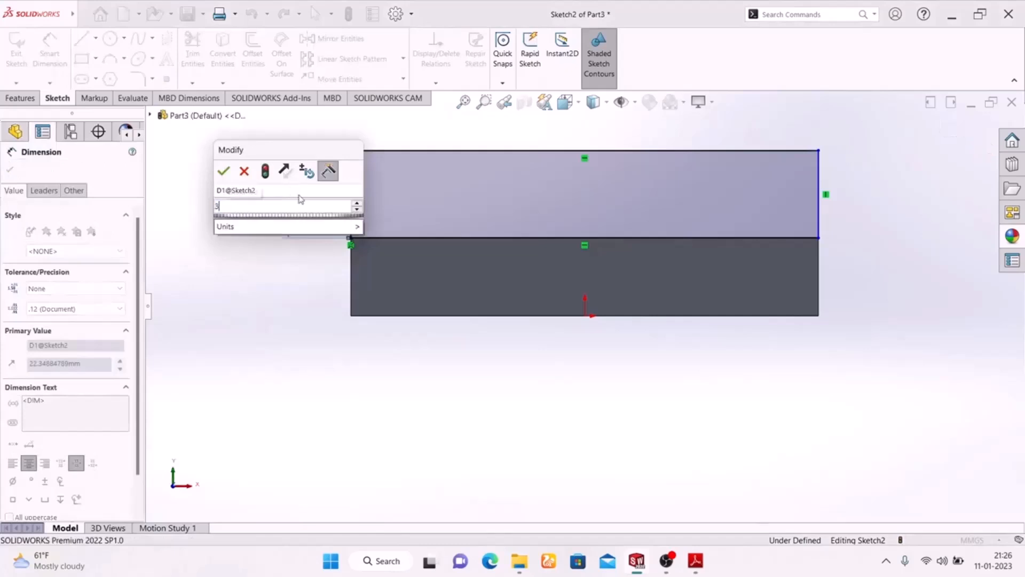
key("Return")
scroll(523, 251, "up", 2)
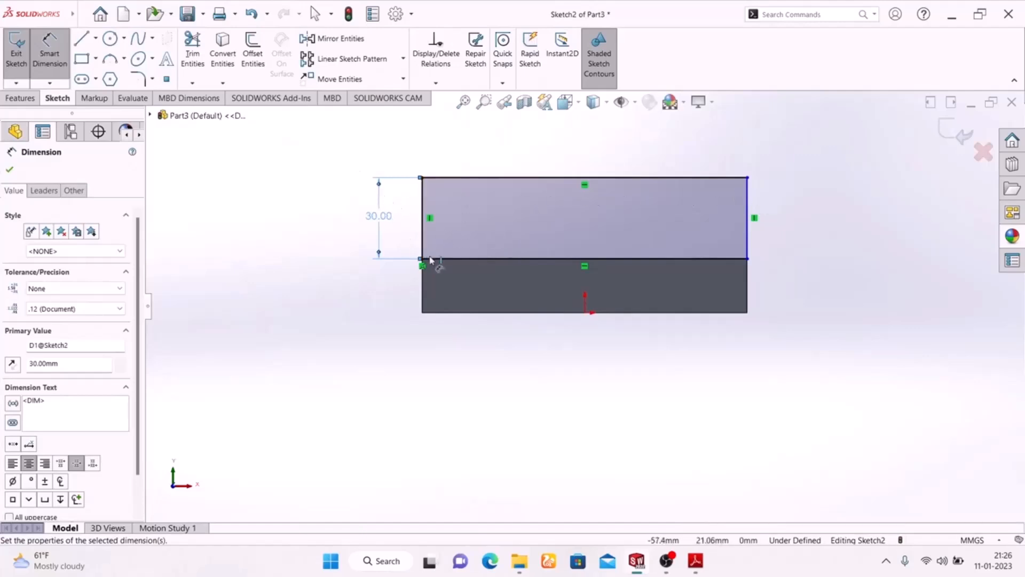
- Check the corner radius in the Adobe Reader drawing, and fillet both upper rectangle corners with a 20 mm radius in SOLIDWORKS
left_click(138, 79)
left_click(695, 560)
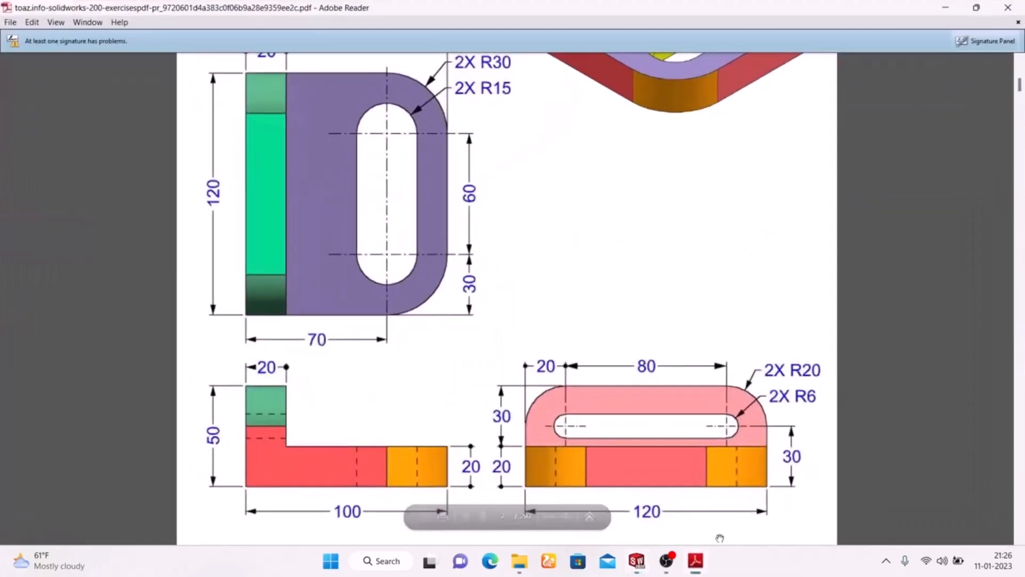
left_click(695, 560)
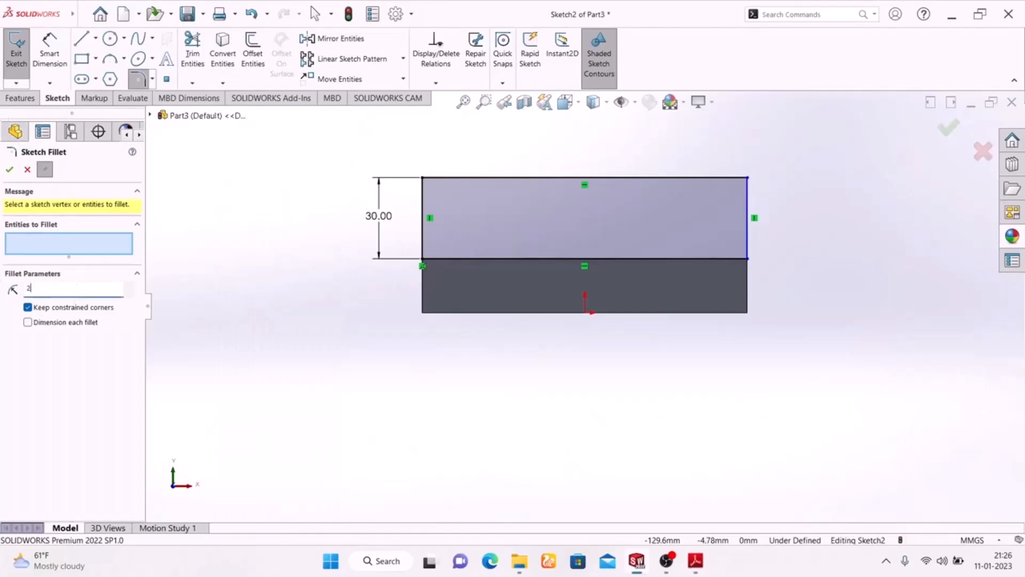
left_click(422, 186)
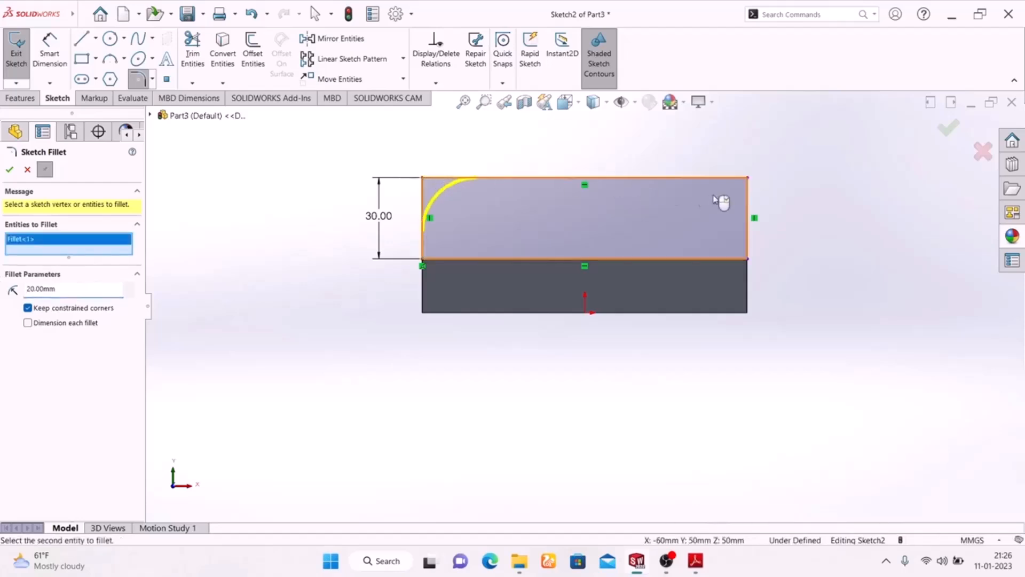
left_click(746, 182)
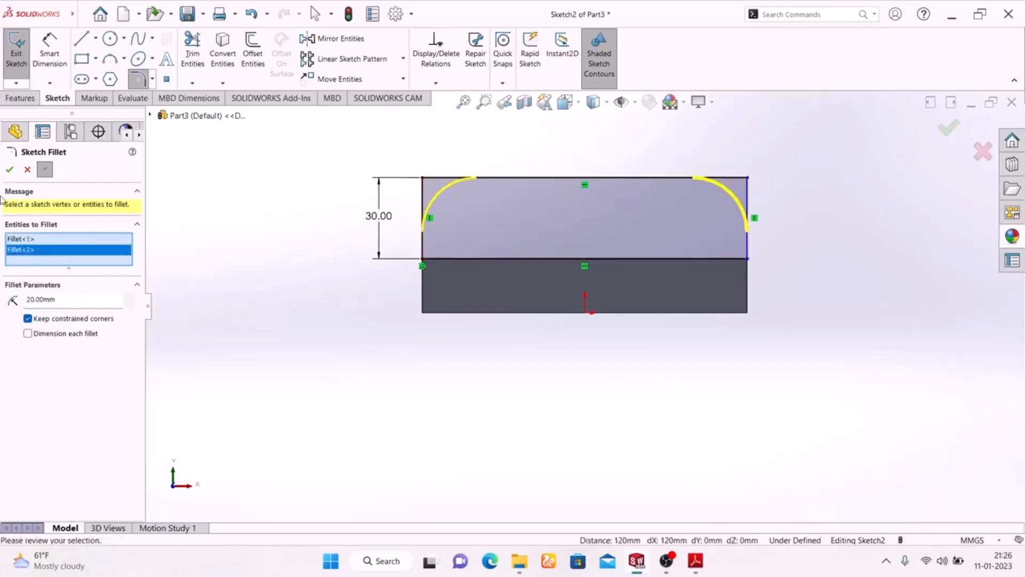
left_click(9, 170)
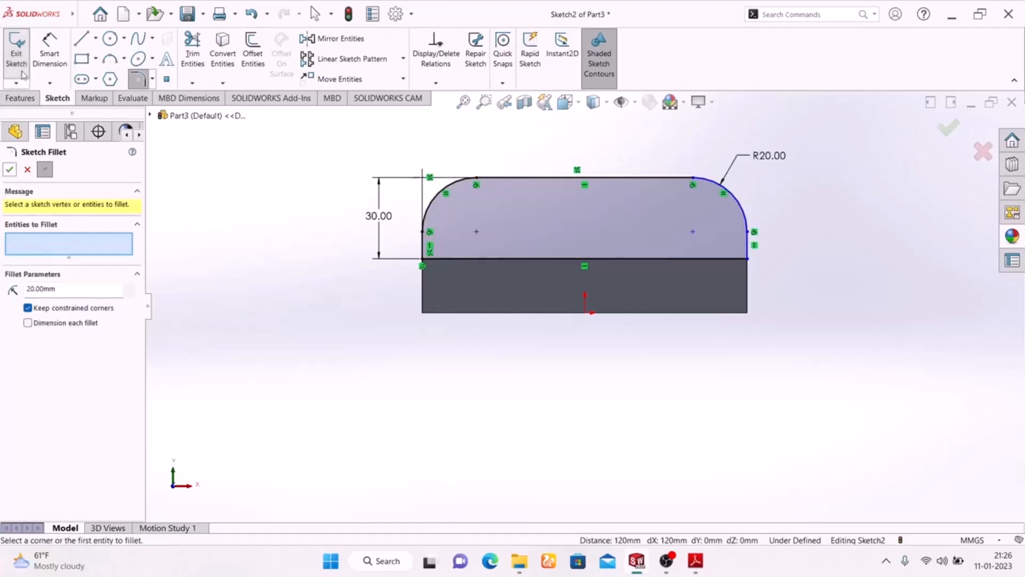
- Consult the slot in the Adobe Reader drawing, and sketch a horizontal straight slot about 86 mm between centers and 11 mm wide inside the SOLIDWORKS wall profile
left_click(81, 80)
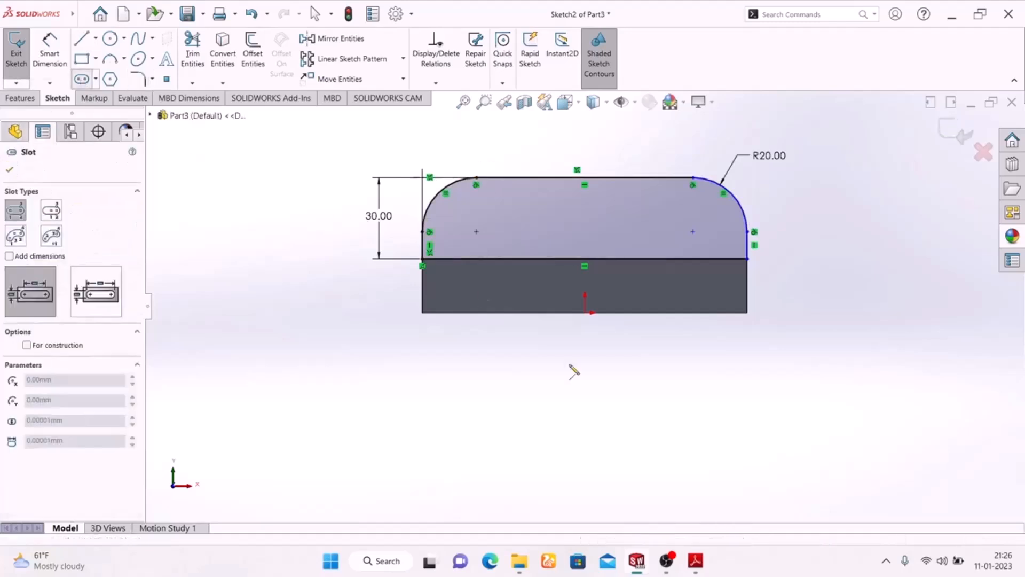
left_click(696, 561)
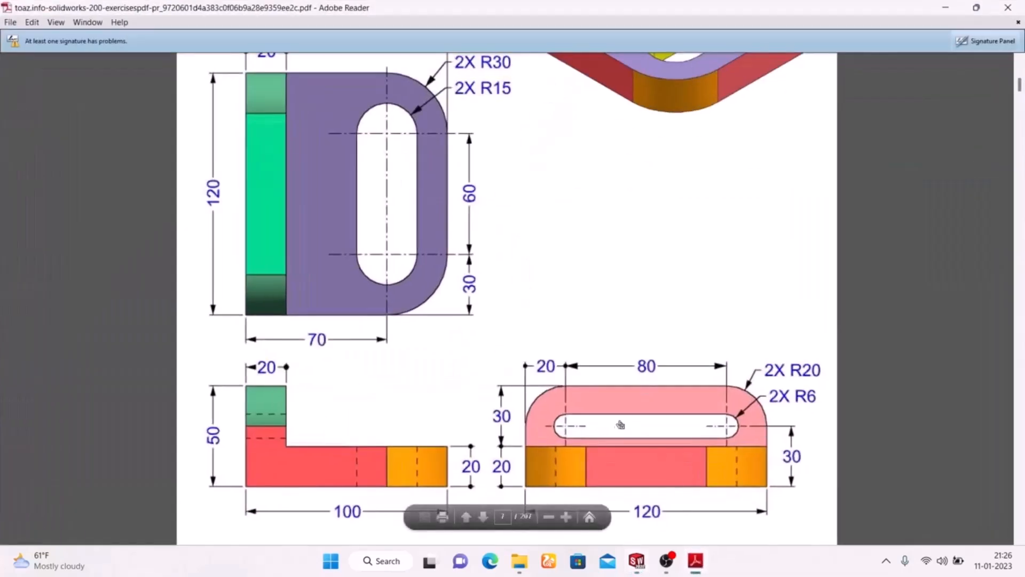
left_click(696, 562)
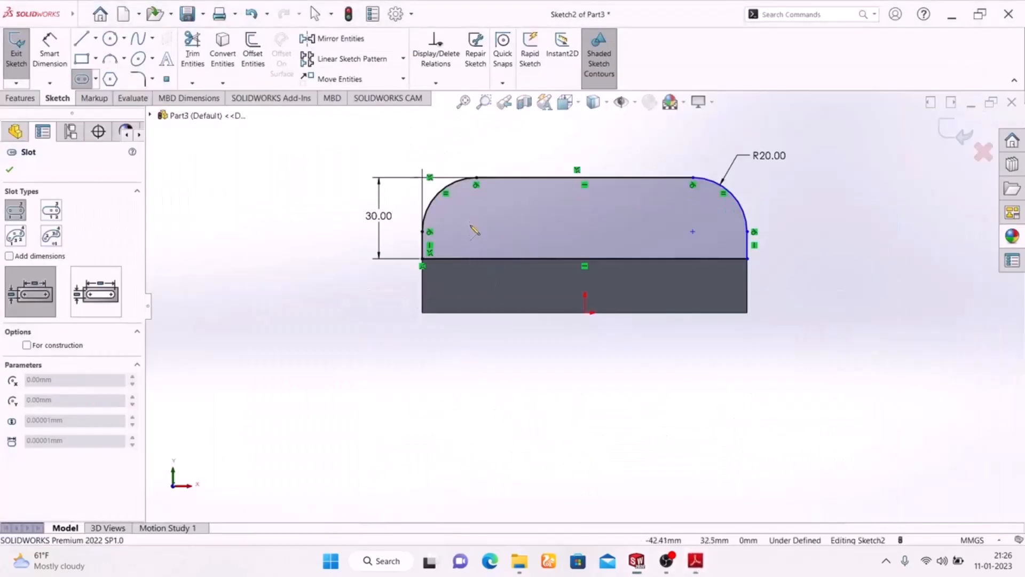
left_click(469, 226)
left_click(706, 226)
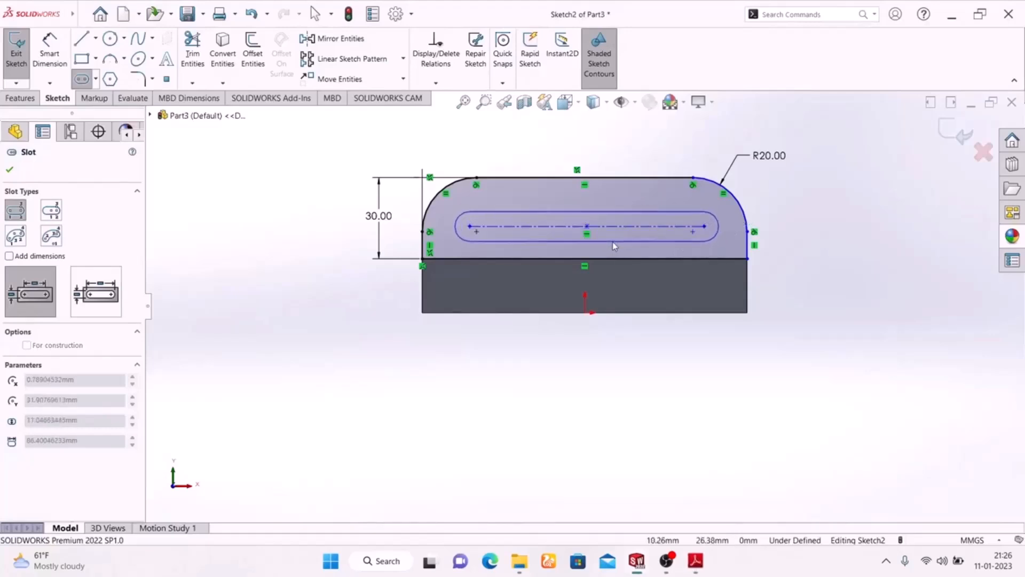
left_click(611, 240)
right_click(825, 192)
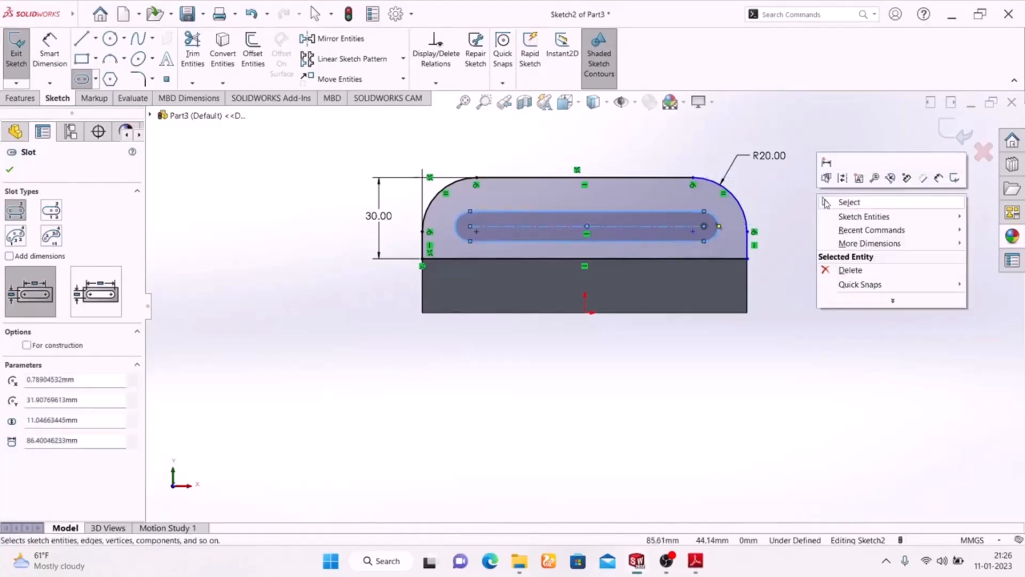
left_click(829, 201)
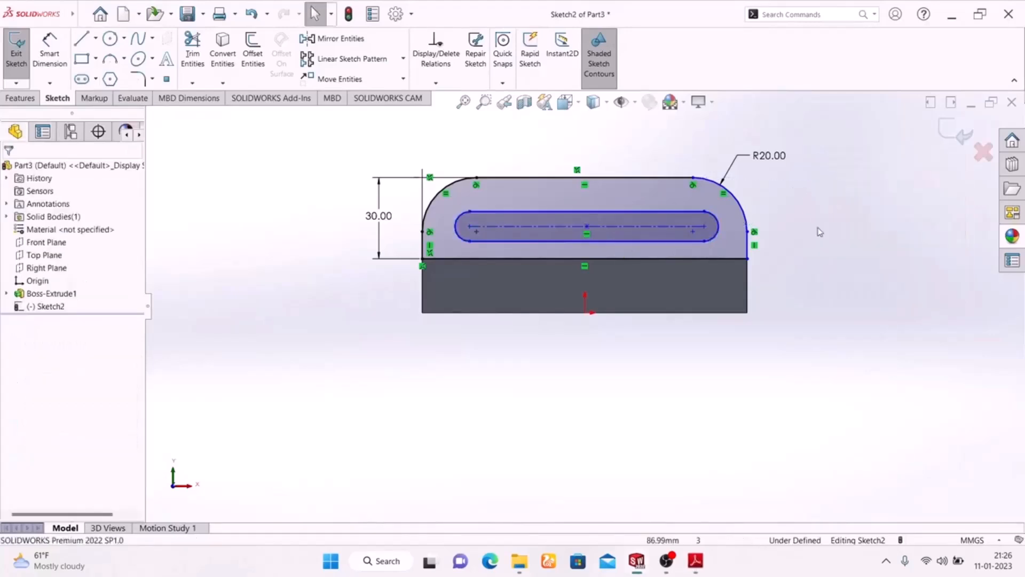
- Check the slot length in the Adobe Reader drawing, and dimension the slot's center-to-center distance as 80 mm in SOLIDWORKS
left_click(697, 559)
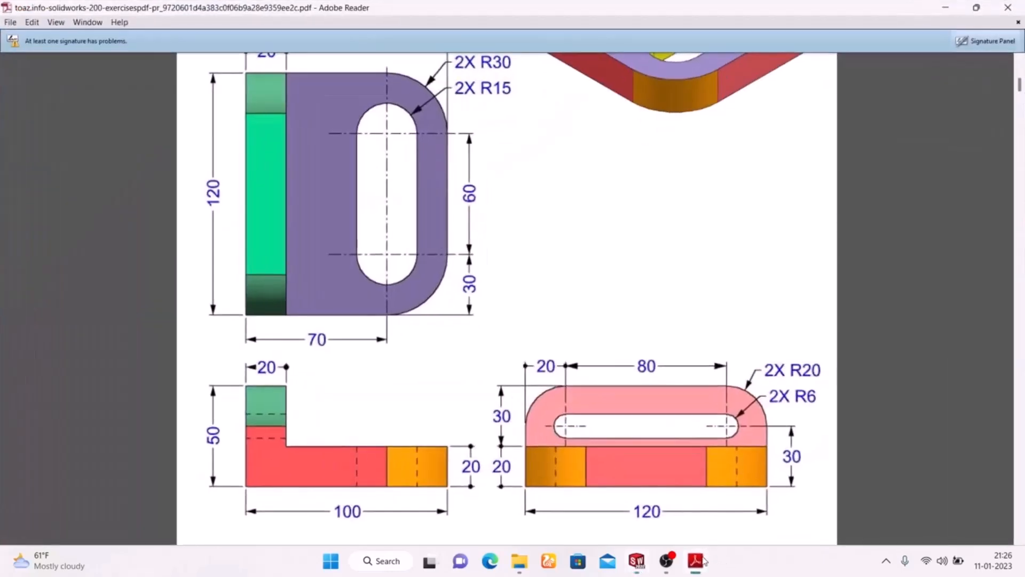
left_click(704, 560)
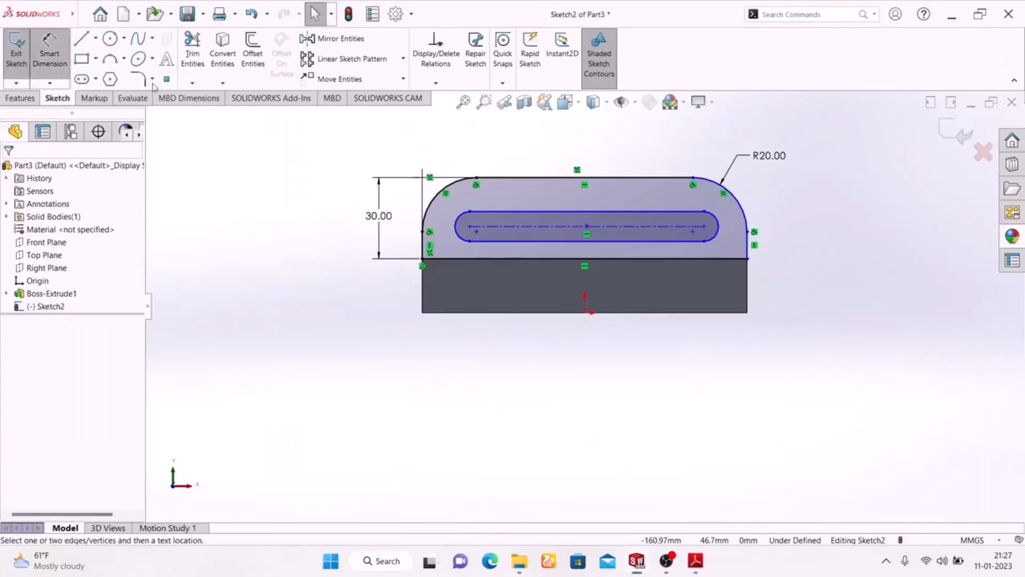
left_click(523, 226)
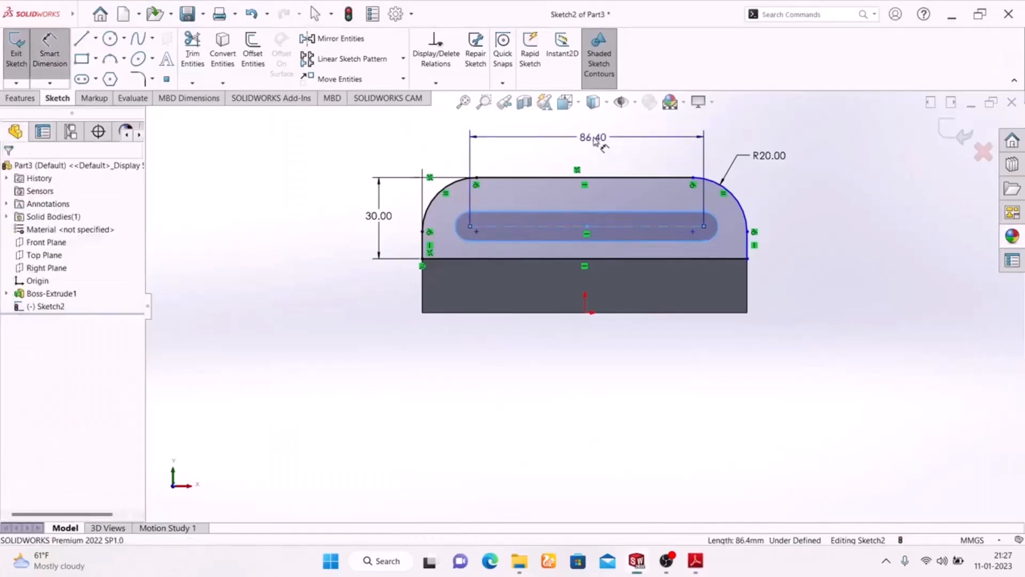
left_click(593, 137)
type("80")
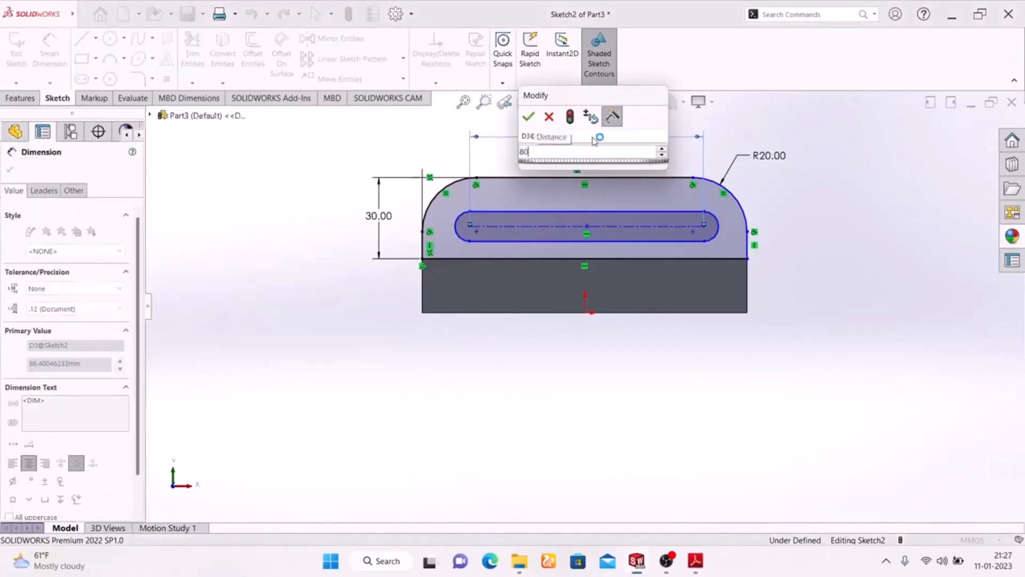
key("Return")
key("Escape")
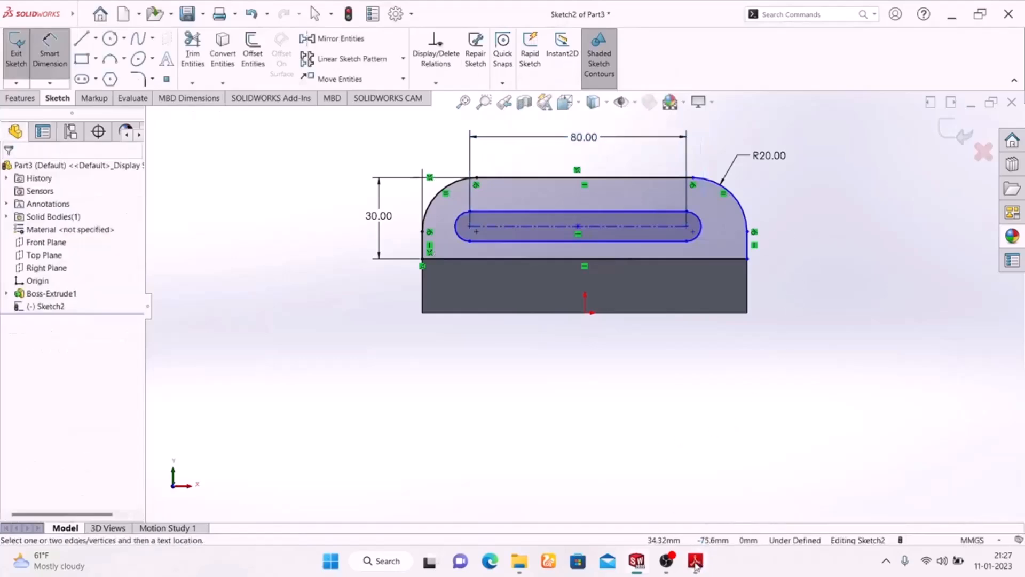
- Check the slot radius in the Adobe Reader drawing, and dimension the slot's end arc with a 6 mm radius in SOLIDWORKS
left_click(695, 561)
left_click(695, 562)
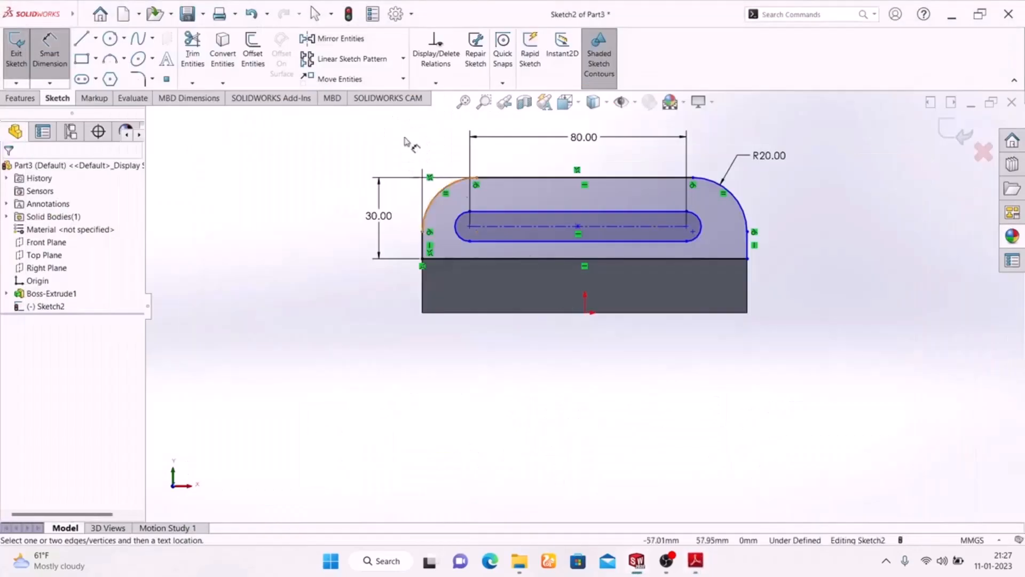
left_click(701, 220)
left_click(838, 163)
type("6")
key("Return")
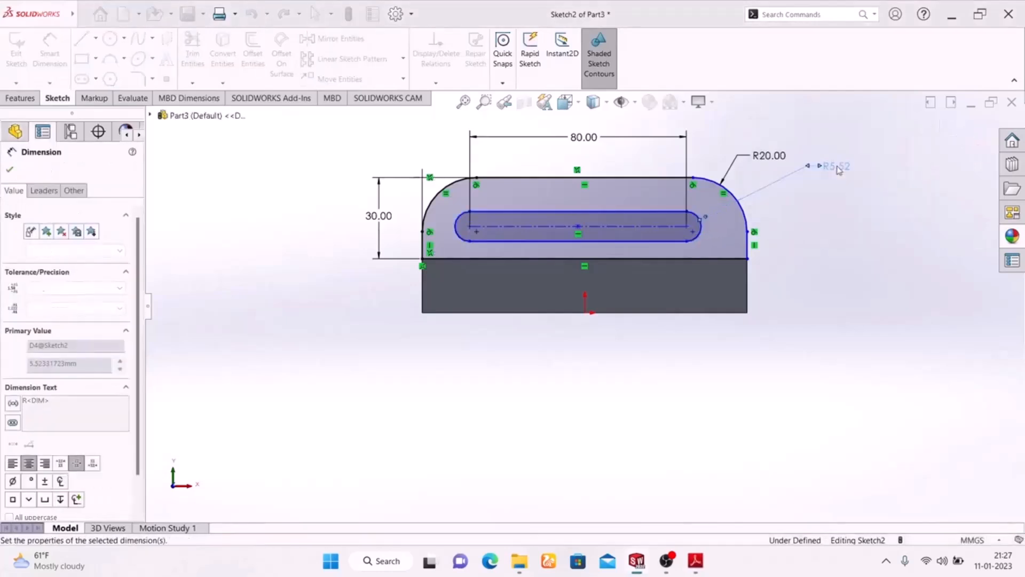
- Check the slot position in the Adobe Reader drawing, and dimension the slot's left center 20 mm from the profile's left edge in SOLIDWORKS
left_click(696, 562)
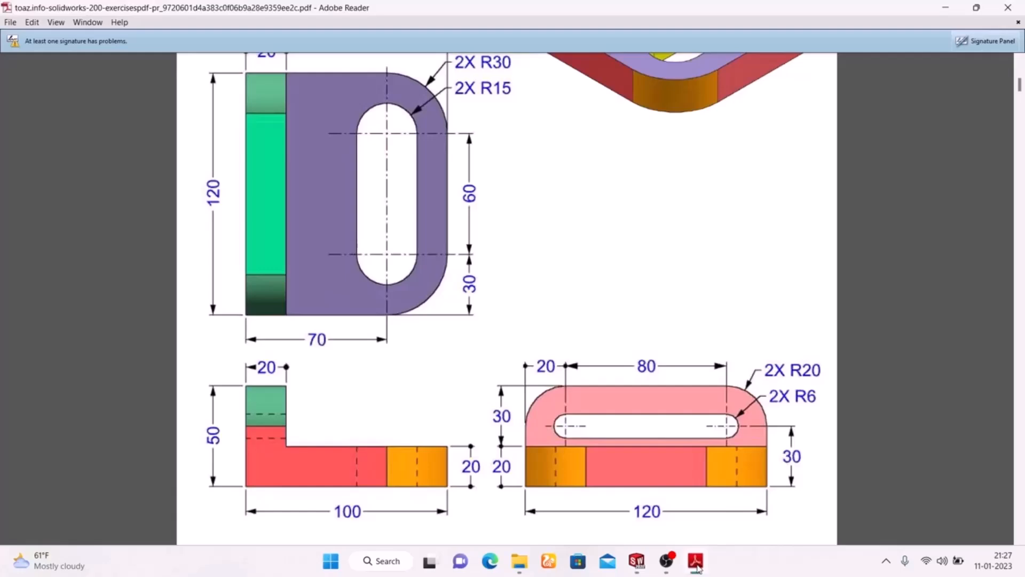
left_click(696, 562)
left_click(696, 561)
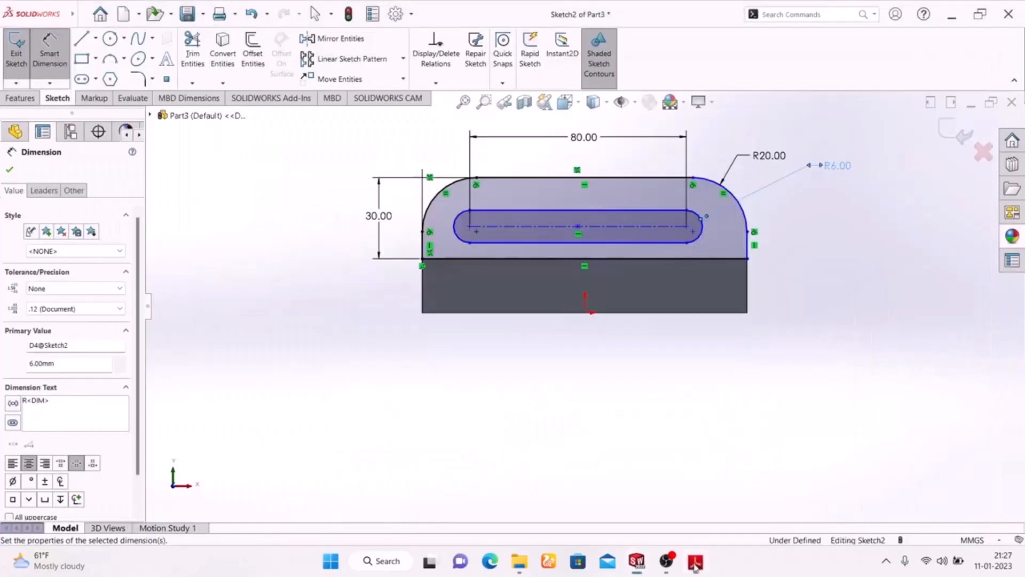
left_click(696, 562)
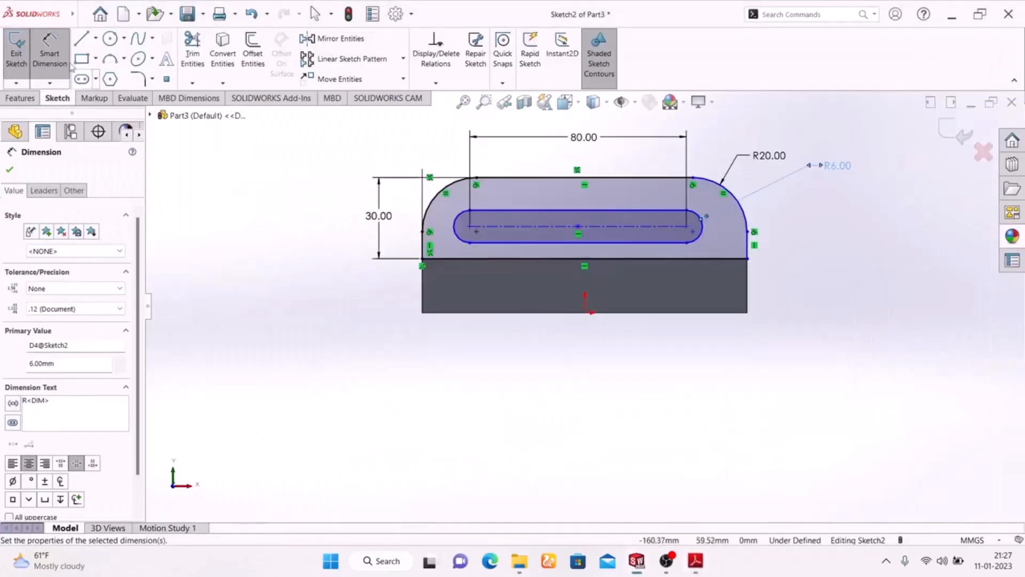
left_click(425, 247)
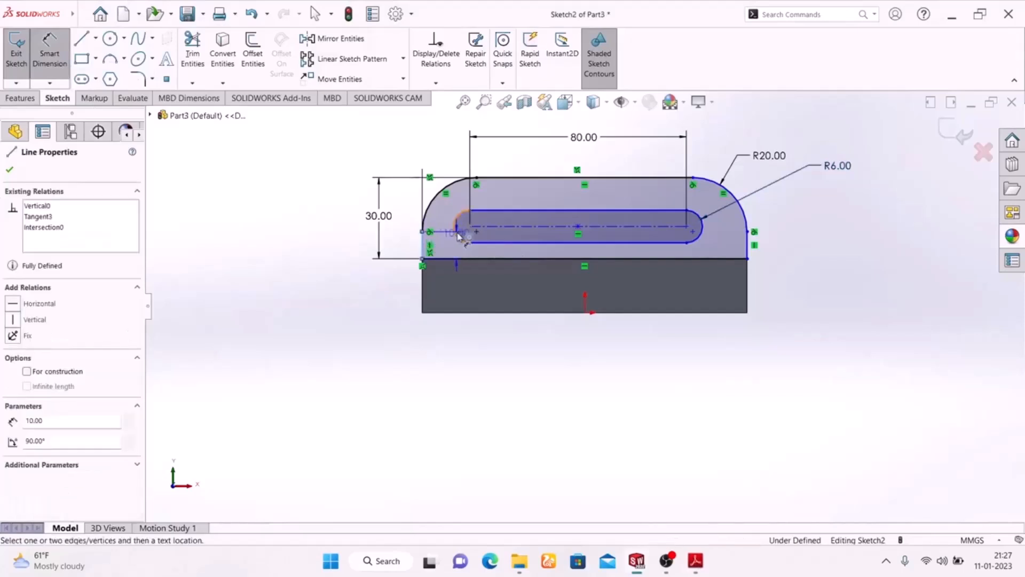
left_click(470, 227)
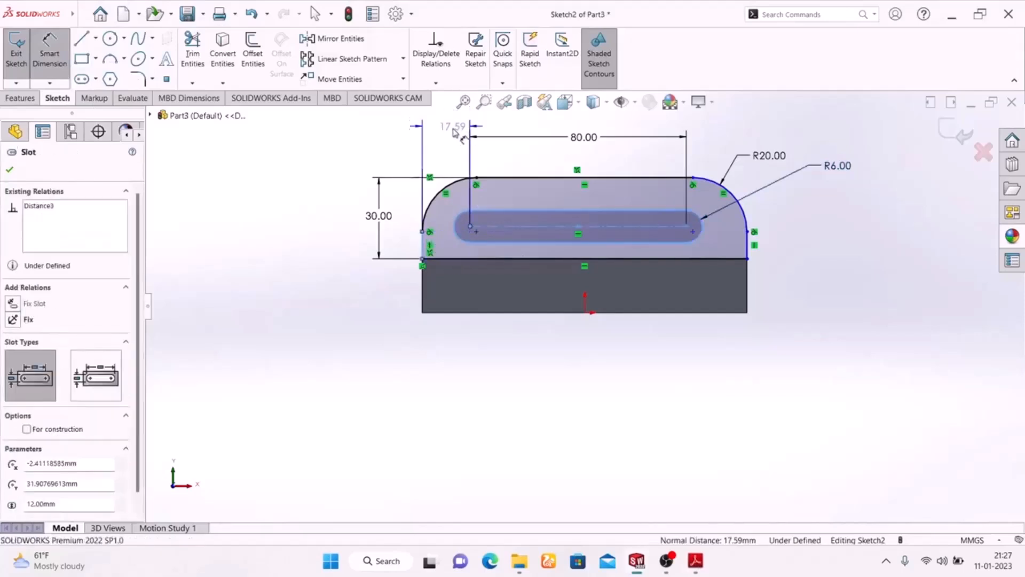
left_click(443, 146)
type("20")
key("Return")
left_click_drag(443, 154, 450, 140)
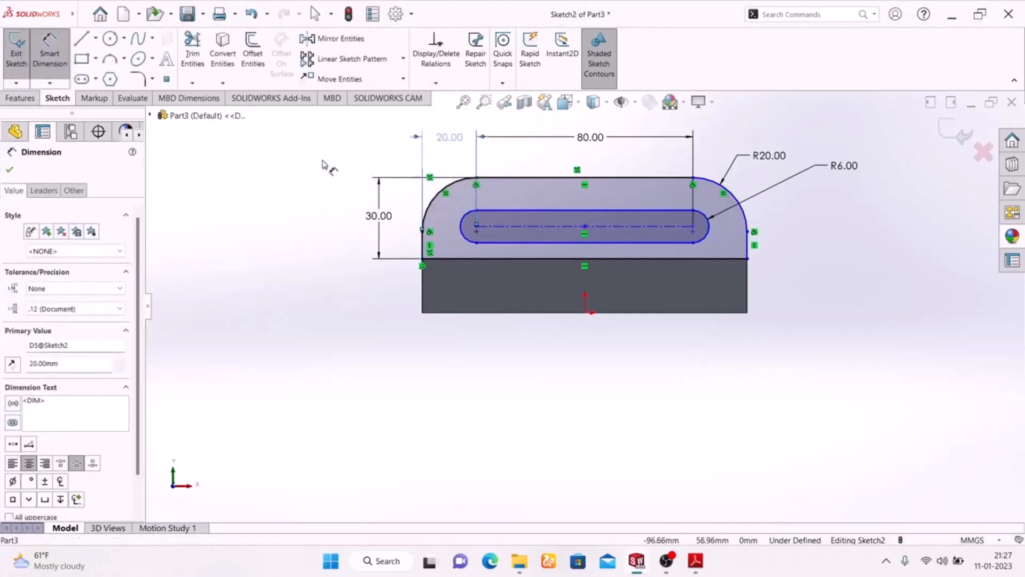
left_click(290, 263)
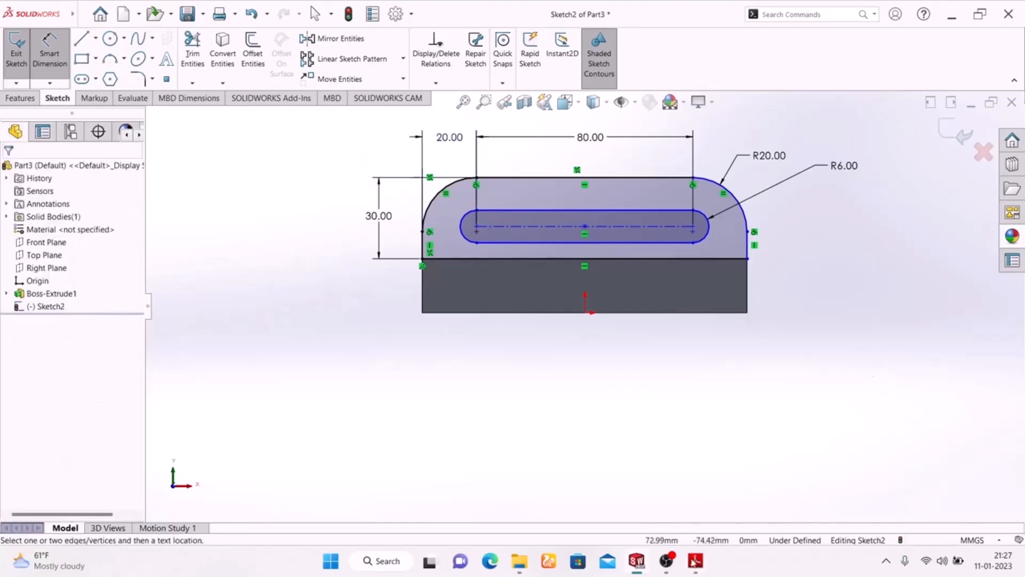
- Compare the wall sketch with the Adobe Reader drawing, and exit the sketch in SOLIDWORKS
left_click(696, 560)
left_click(695, 561)
left_click(957, 132)
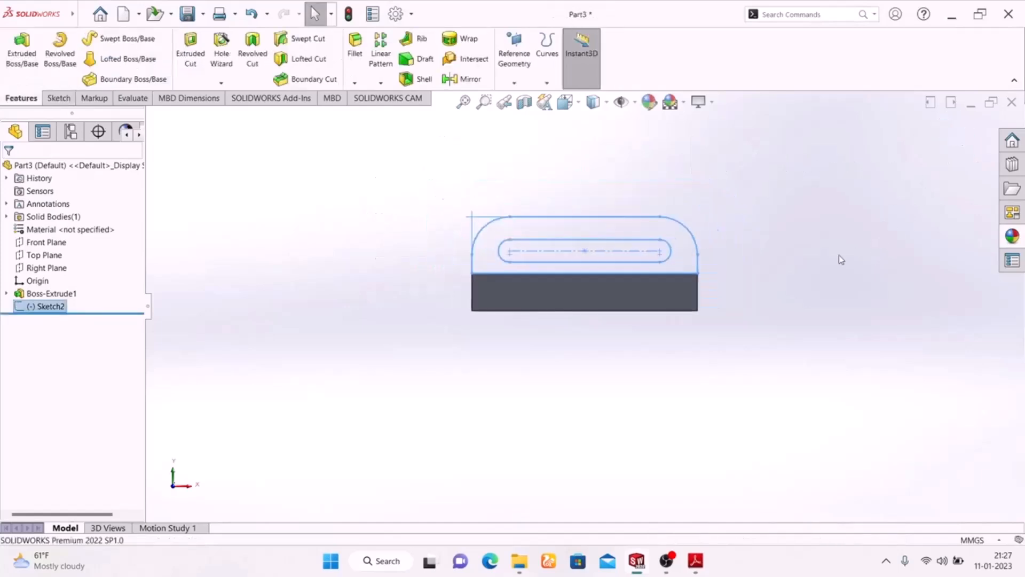
- Check the wall thickness in the Adobe Reader drawing, and extrude the wall sketch 20 mm in the reversed direction over the base in SOLIDWORKS
key("space")
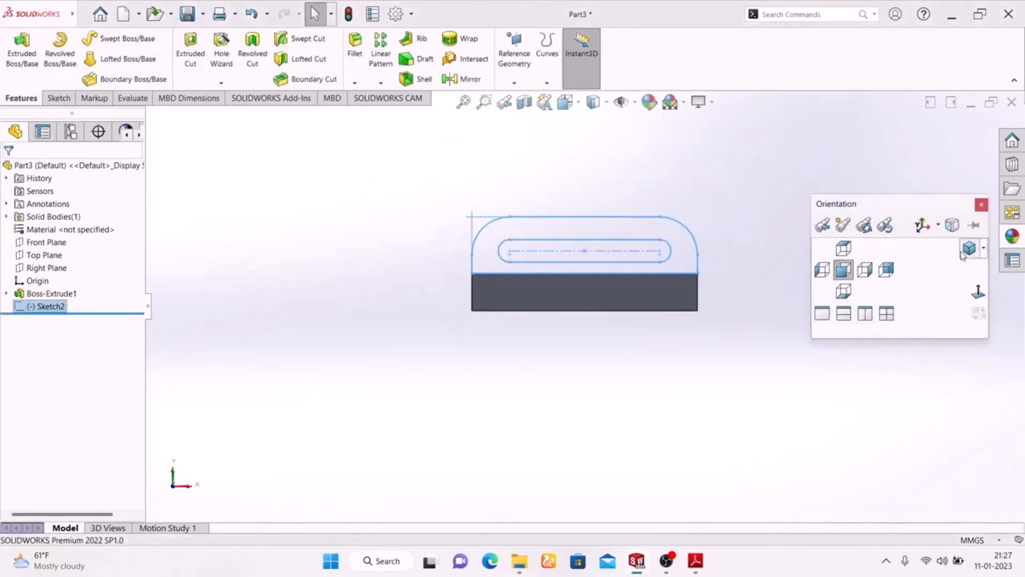
left_click(965, 251)
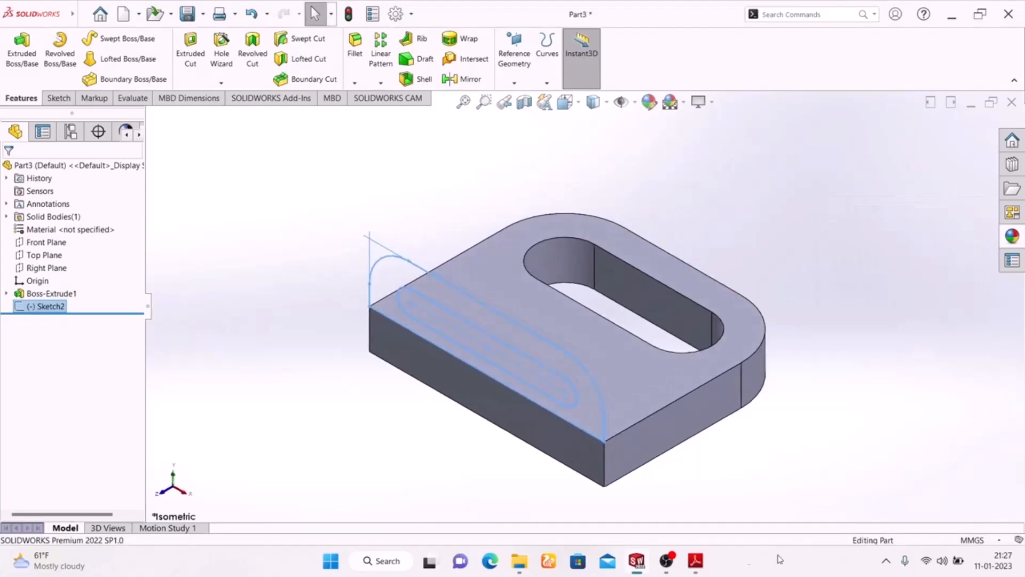
left_click(694, 560)
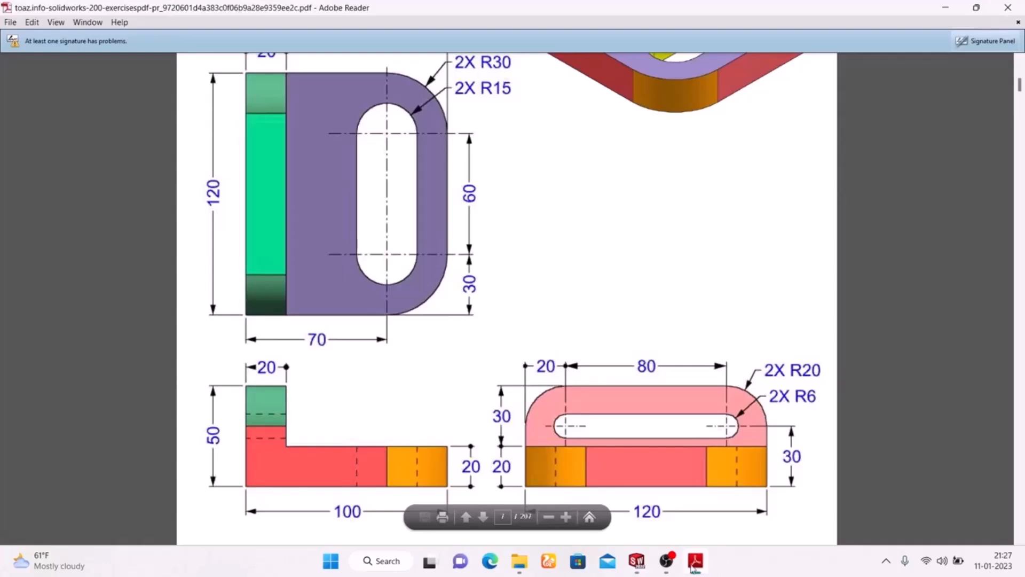
left_click(693, 565)
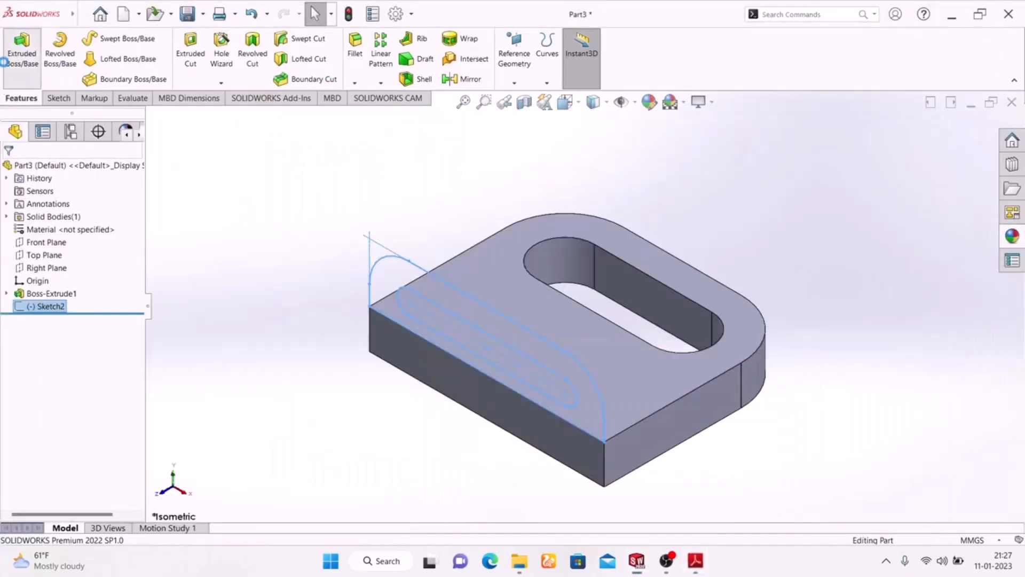
left_click(22, 51)
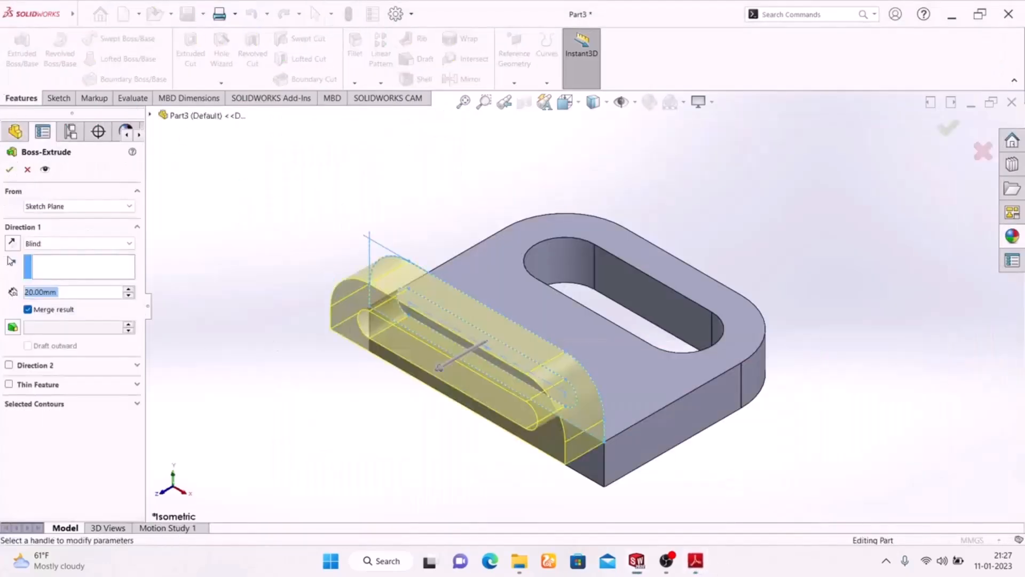
left_click(12, 243)
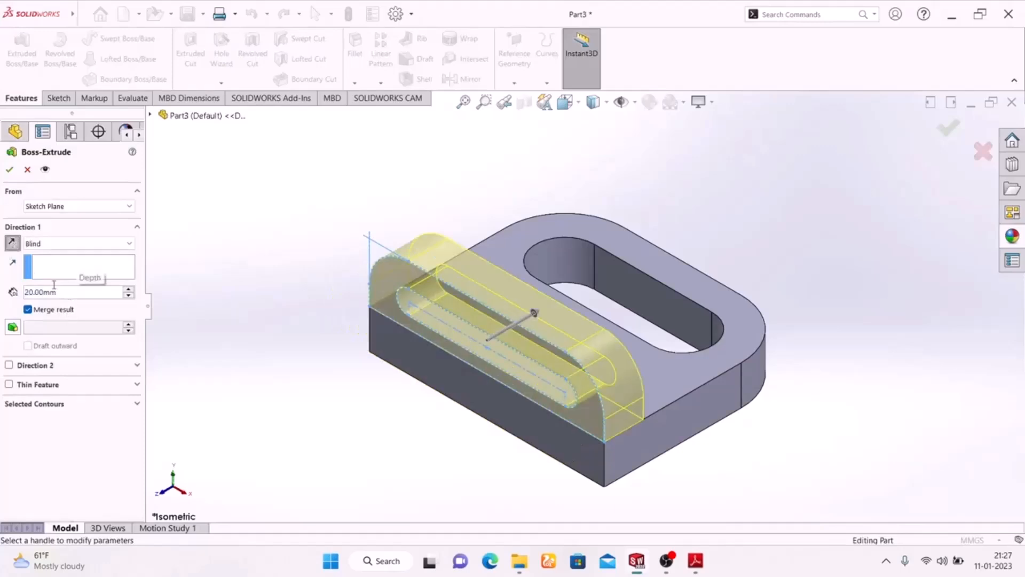
left_click(9, 170)
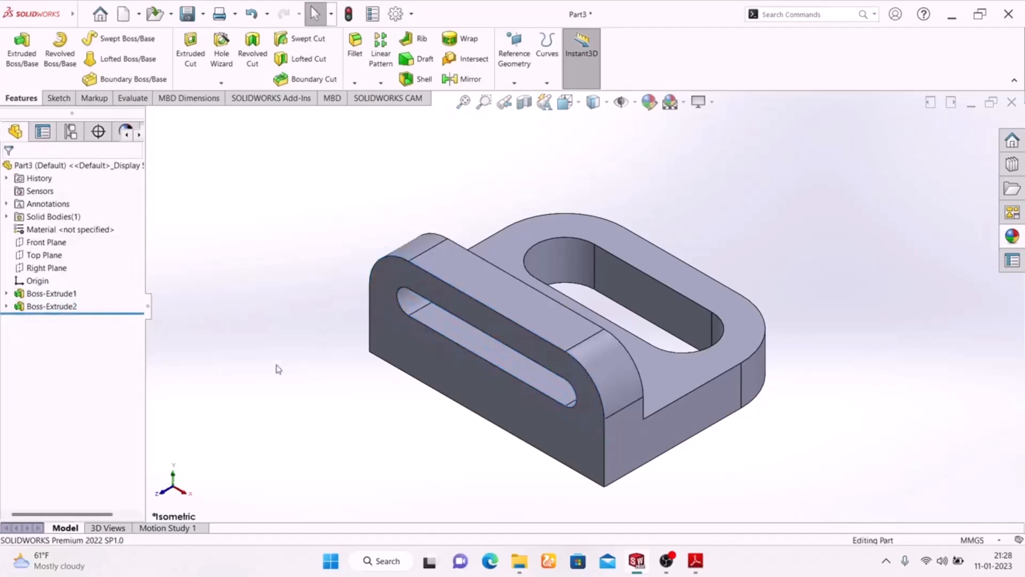
- Compare the bracket's shape and face colors with the isometric view in the Adobe Reader drawing, and return to SOLIDWORKS
middle_click_drag(274, 375, 181, 411)
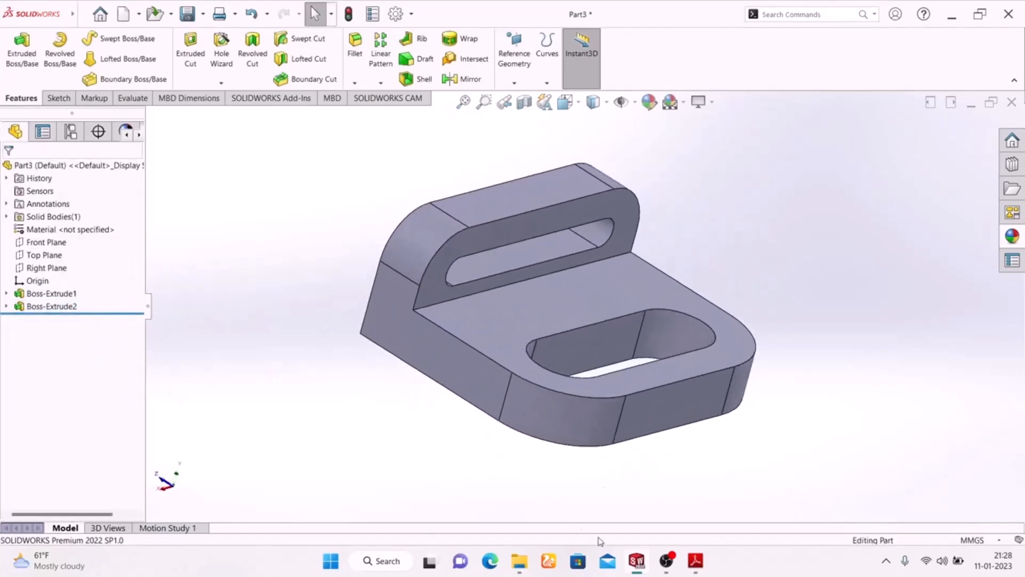
left_click(695, 561)
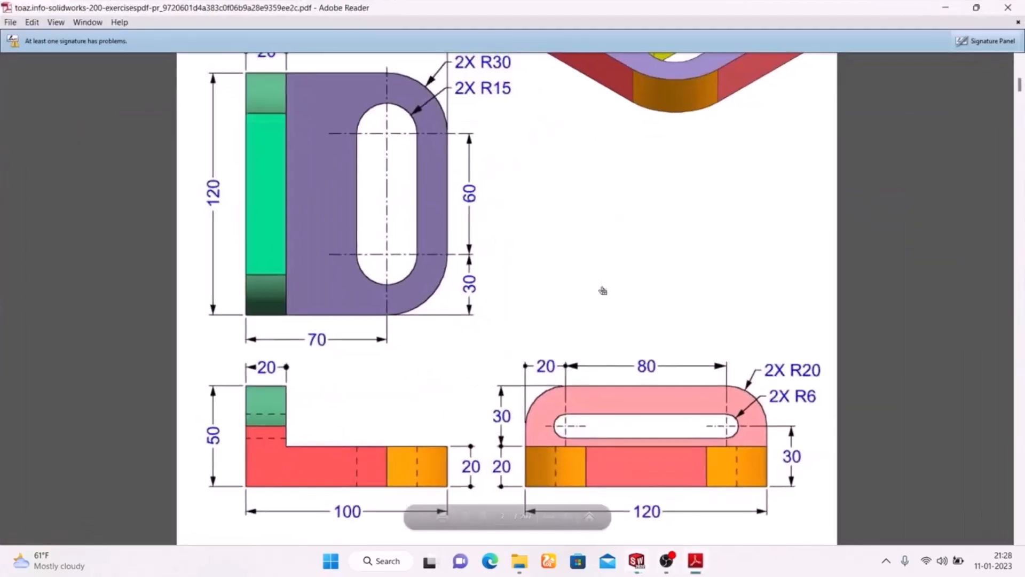
scroll(600, 284, "up", 3)
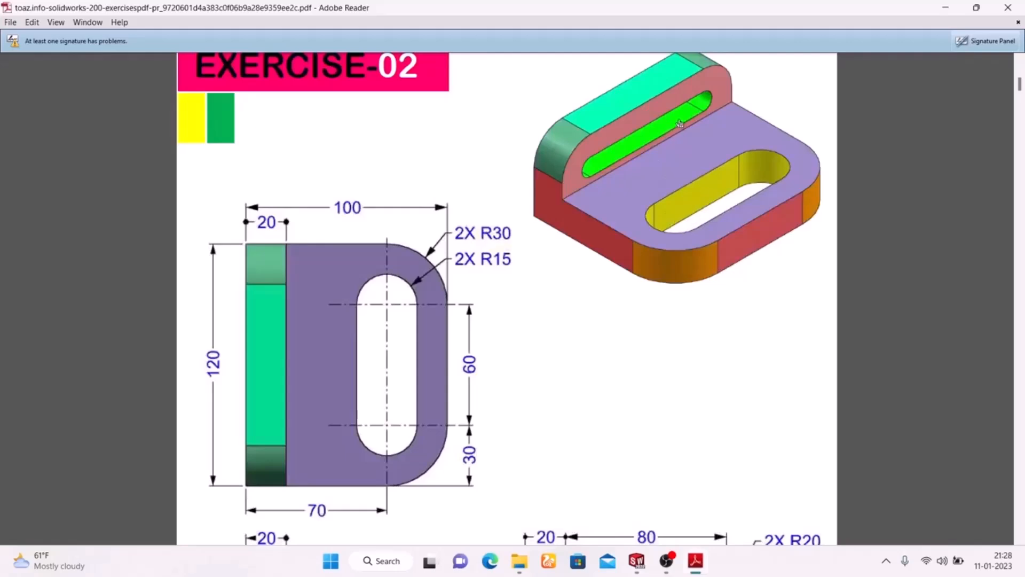
left_click(698, 571)
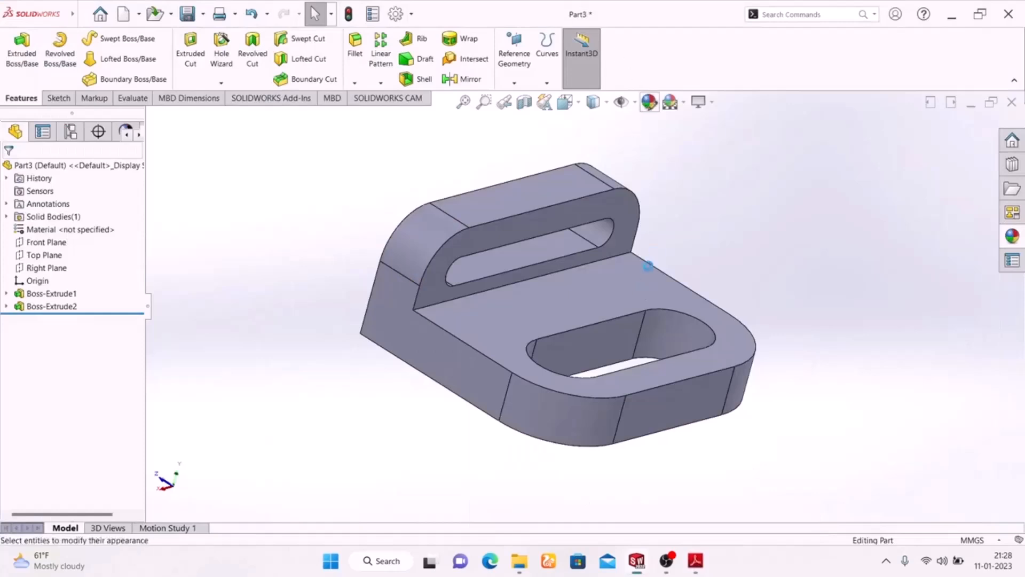
left_click(649, 101)
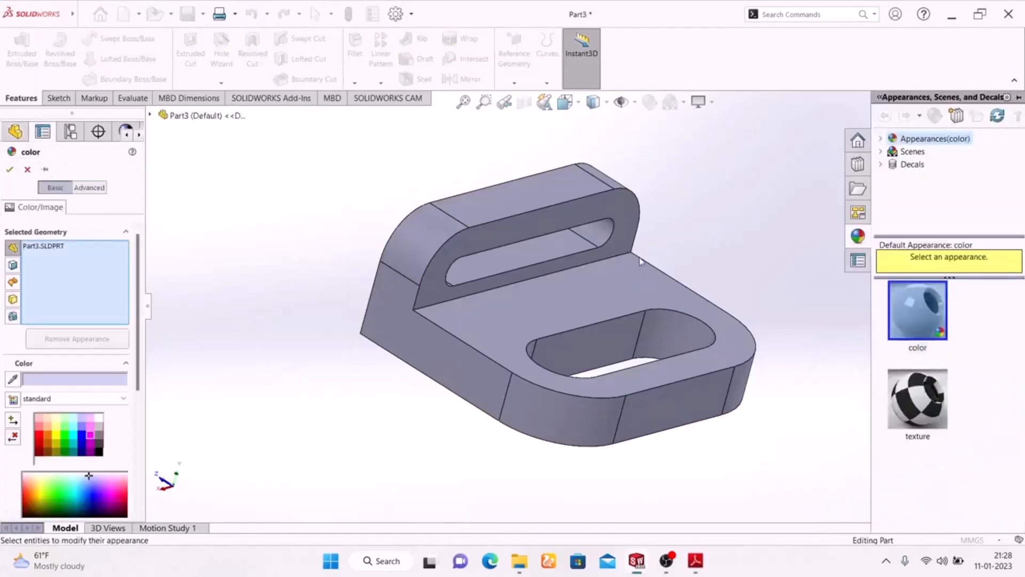
left_click(599, 344)
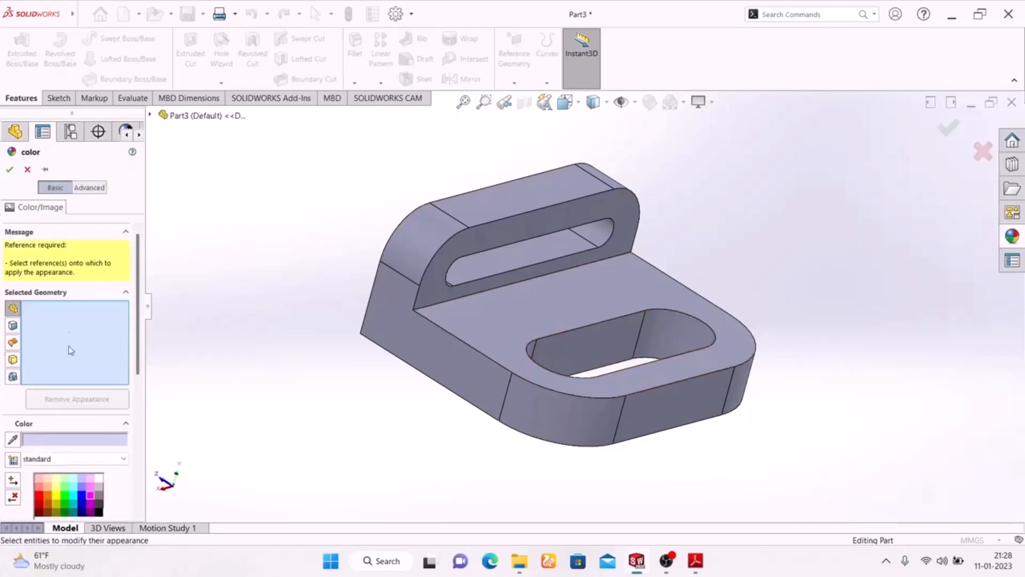
left_click(587, 346)
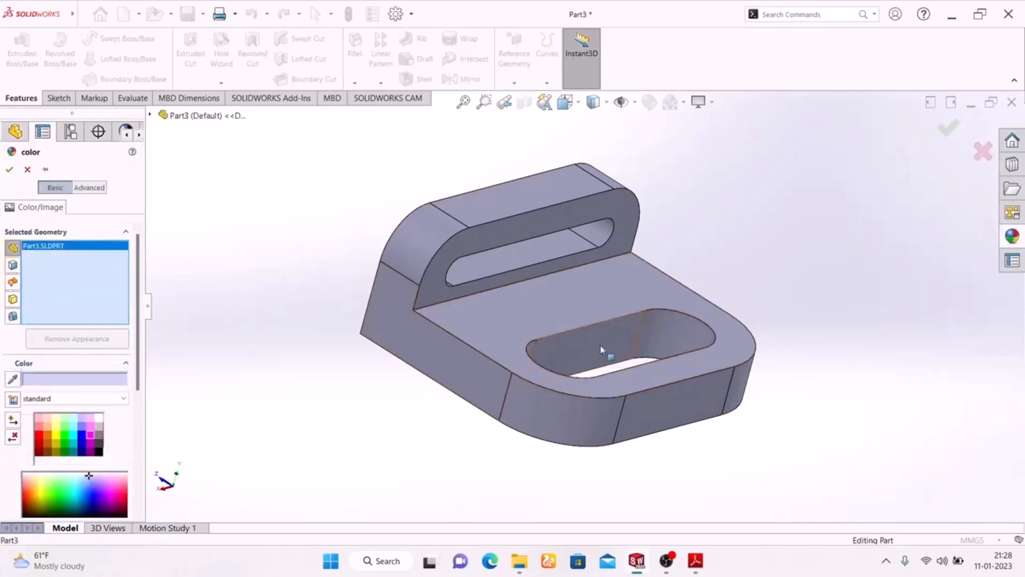
left_click(628, 341)
middle_click_drag(315, 359, 362, 531)
scroll(621, 318, "down", 2)
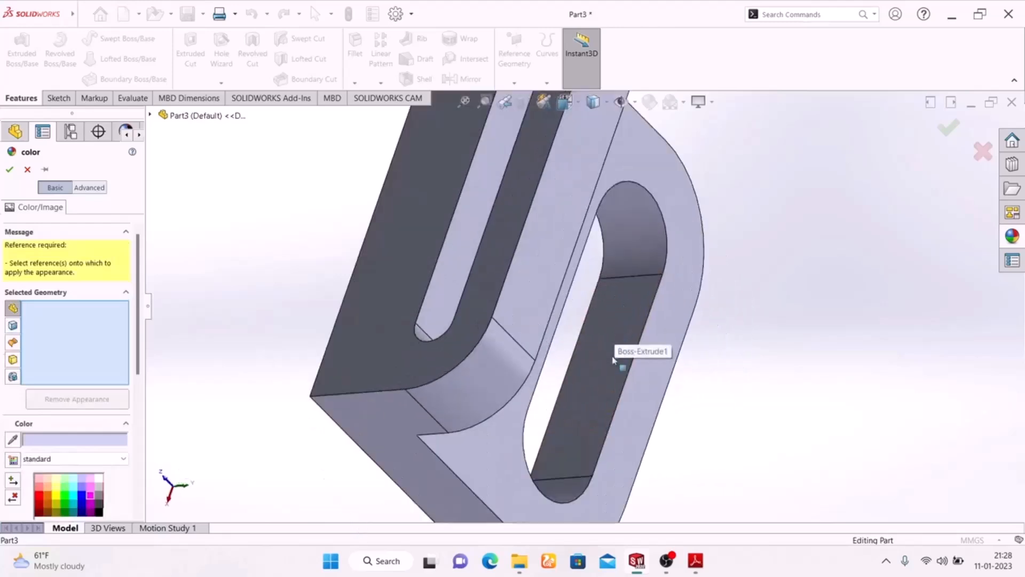
left_click(610, 362)
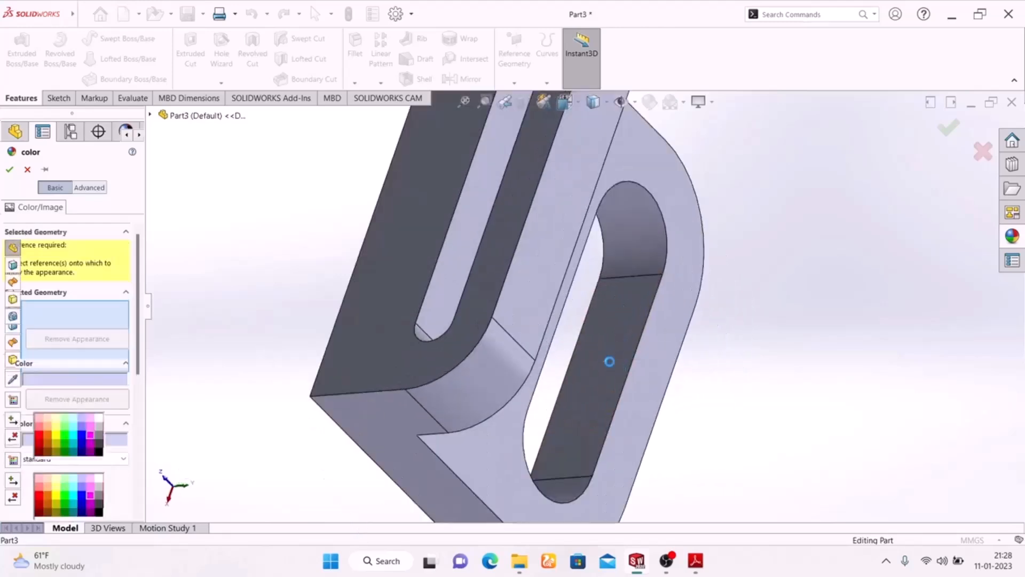
left_click(560, 493)
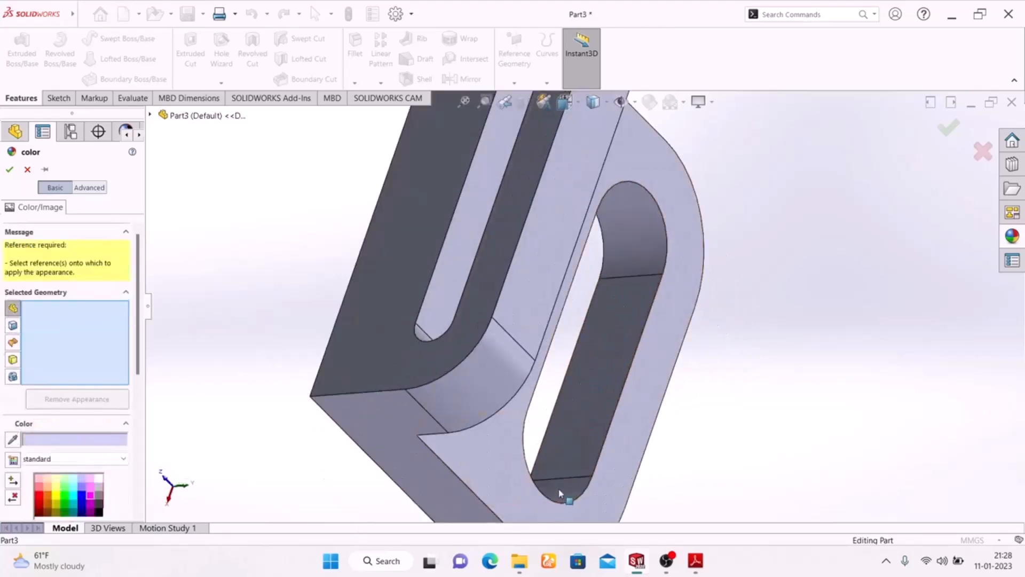
left_click(26, 172)
- Select all inner faces of the base slot and the wall slot, and apply a green color appearance to them
middle_click_drag(721, 290, 687, 216)
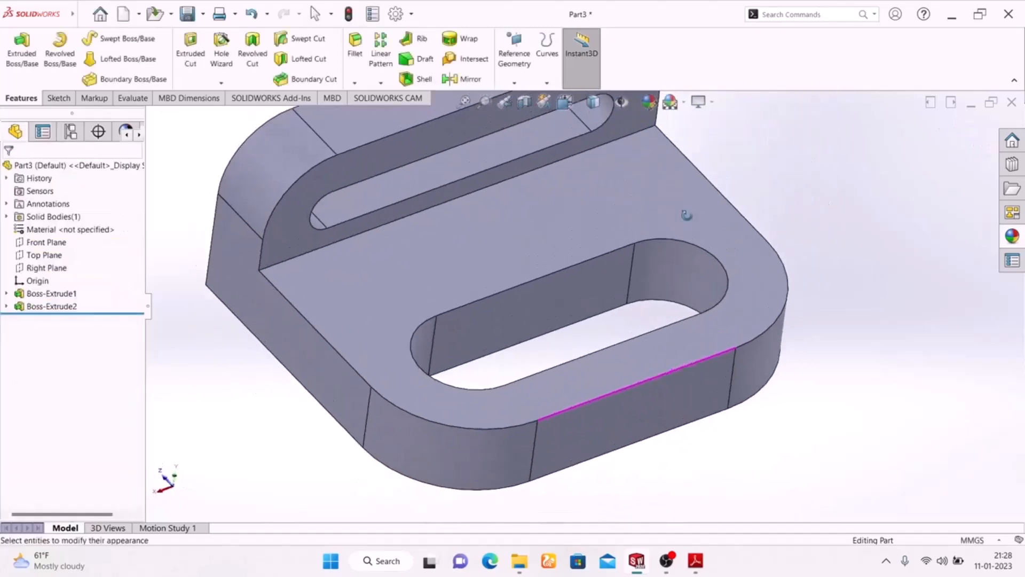
left_click(584, 294)
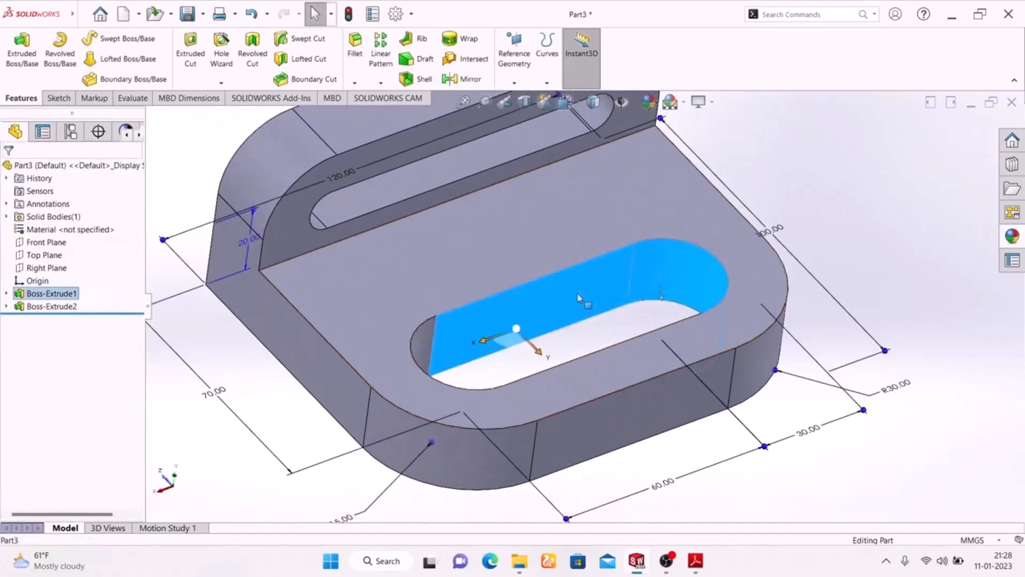
left_click(421, 336, "ctrl")
middle_click_drag(521, 314, 567, 410)
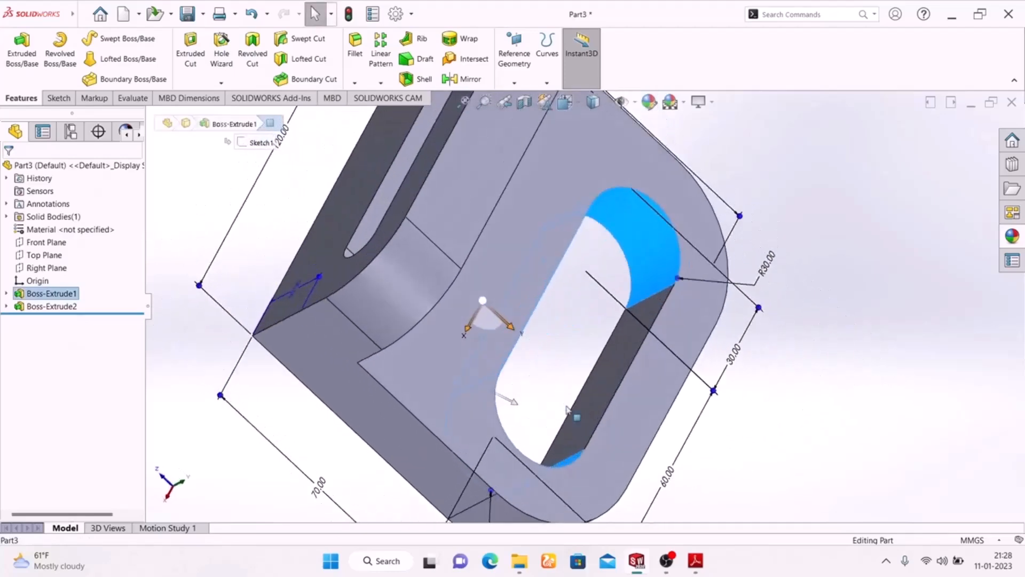
left_click(615, 362)
left_click(614, 267, "ctrl")
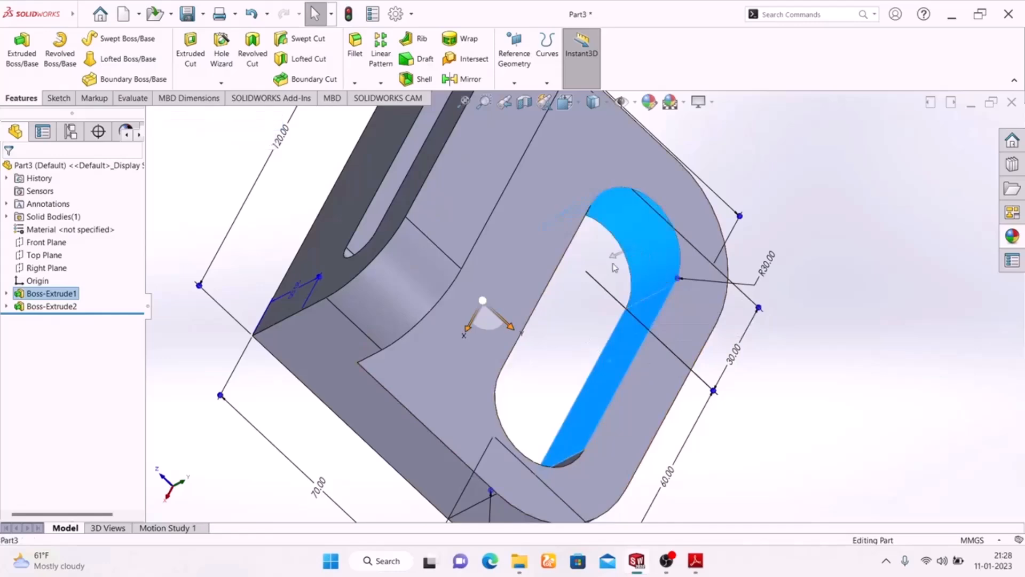
middle_click_drag(714, 310, 718, 363)
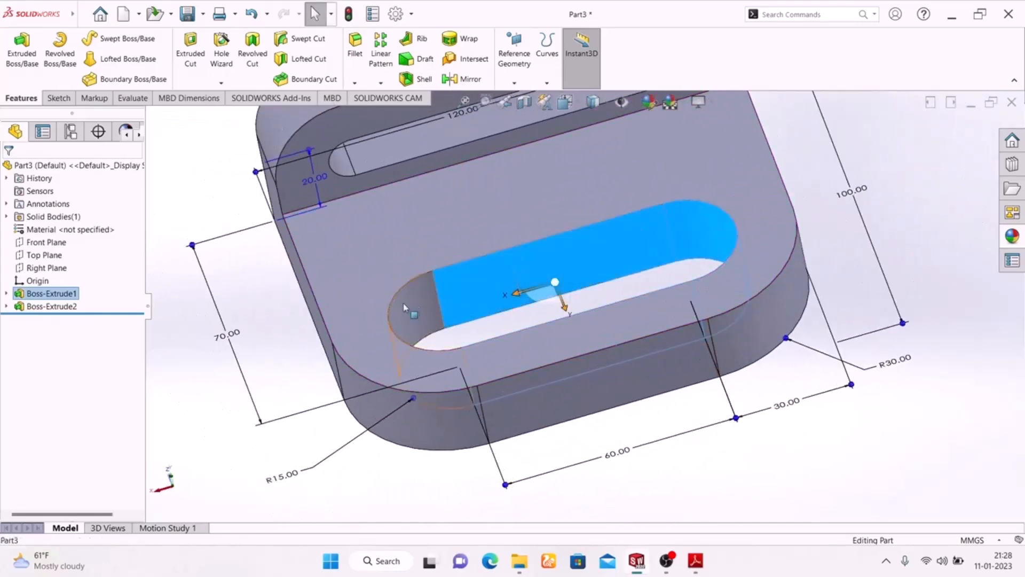
scroll(544, 335, "up", 3)
scroll(566, 230, "down", 6)
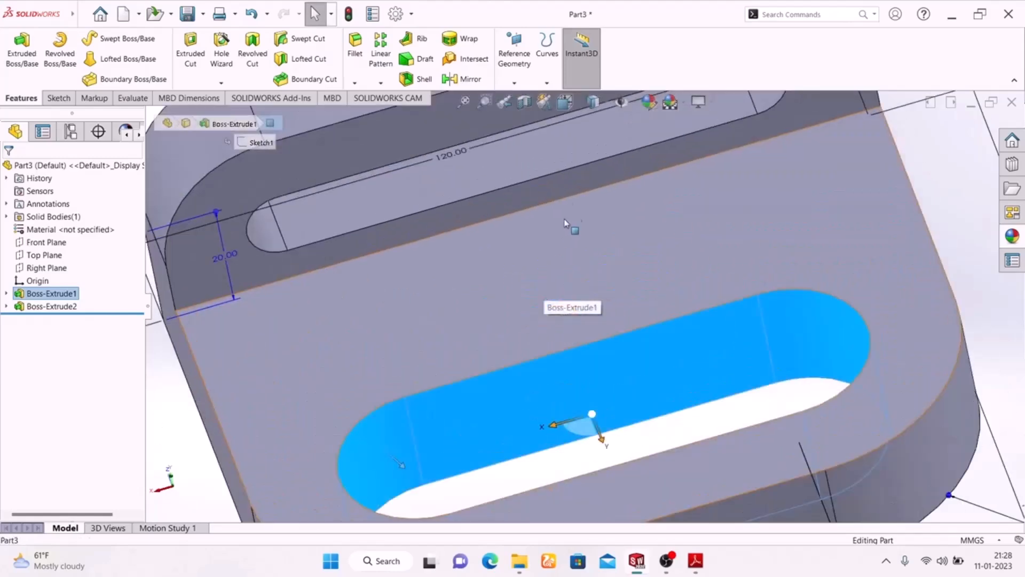
left_click(497, 166, "ctrl")
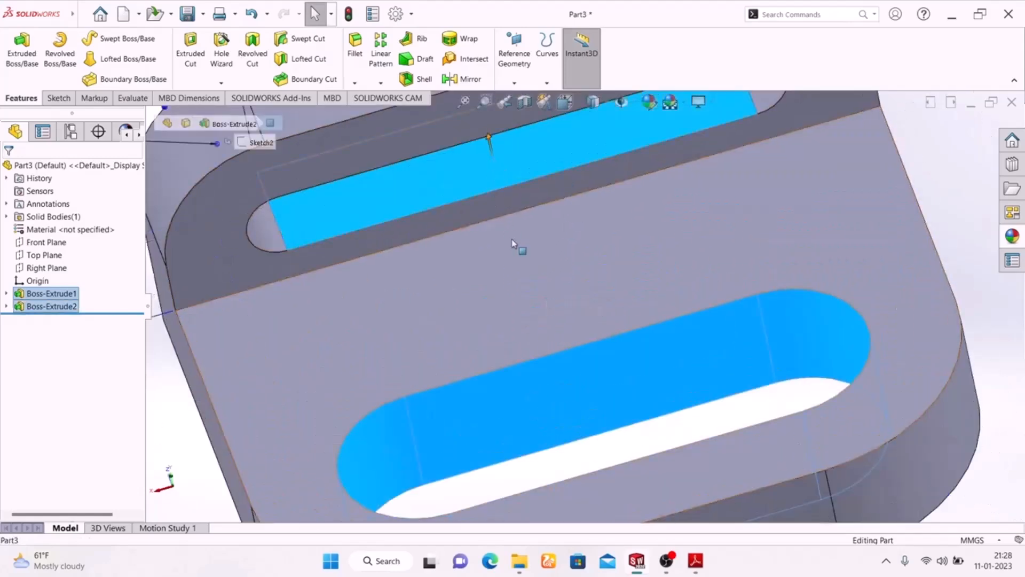
scroll(518, 245, "up", 3)
left_click(692, 179, "ctrl")
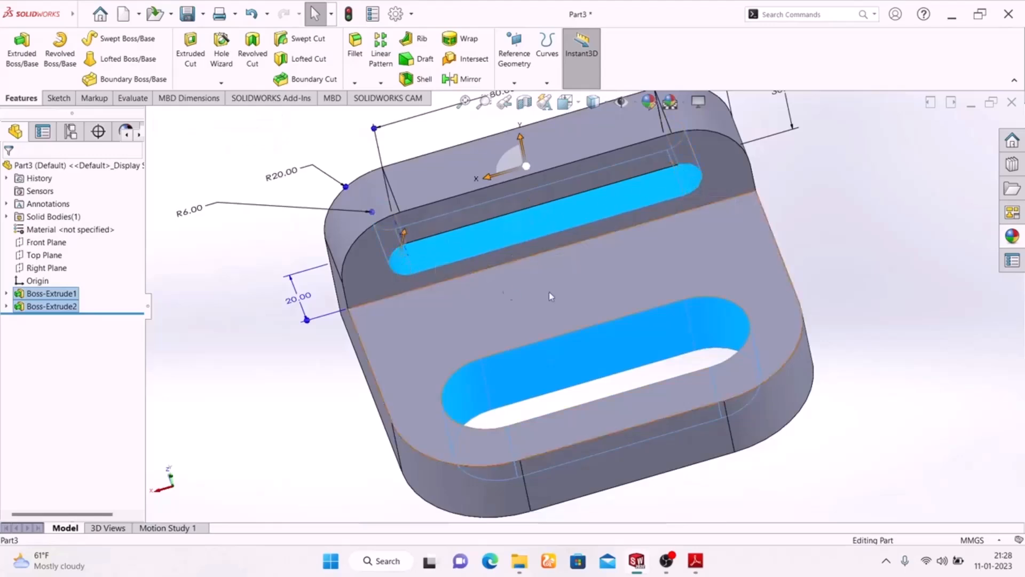
middle_click_drag(873, 291, 696, 295)
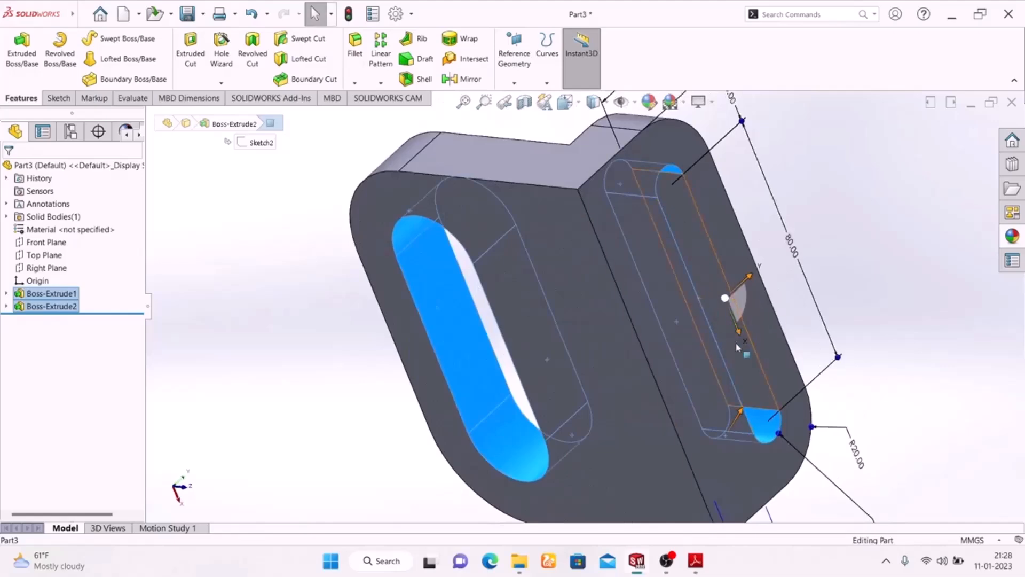
middle_click_drag(315, 259, 525, 531)
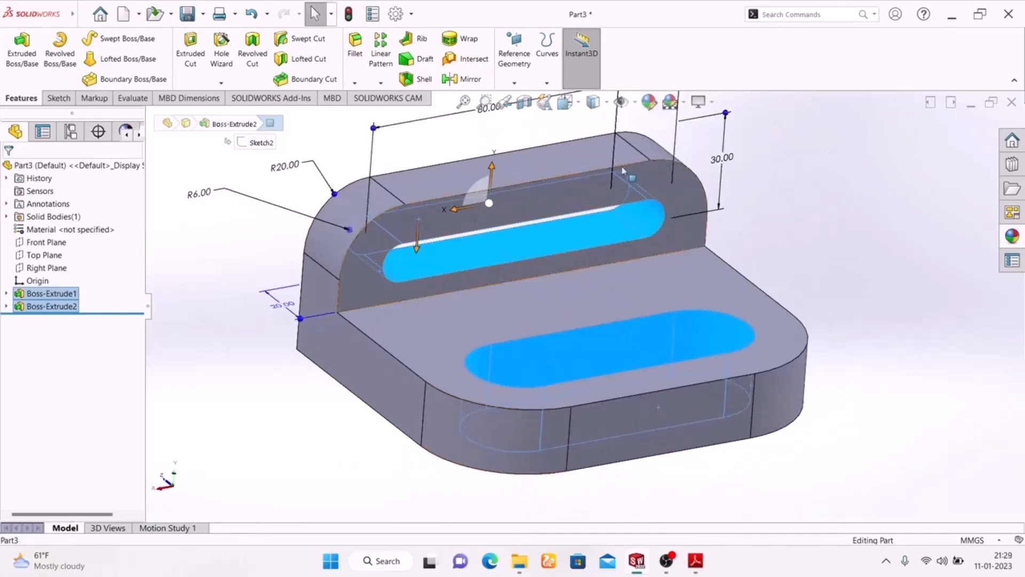
left_click(648, 102)
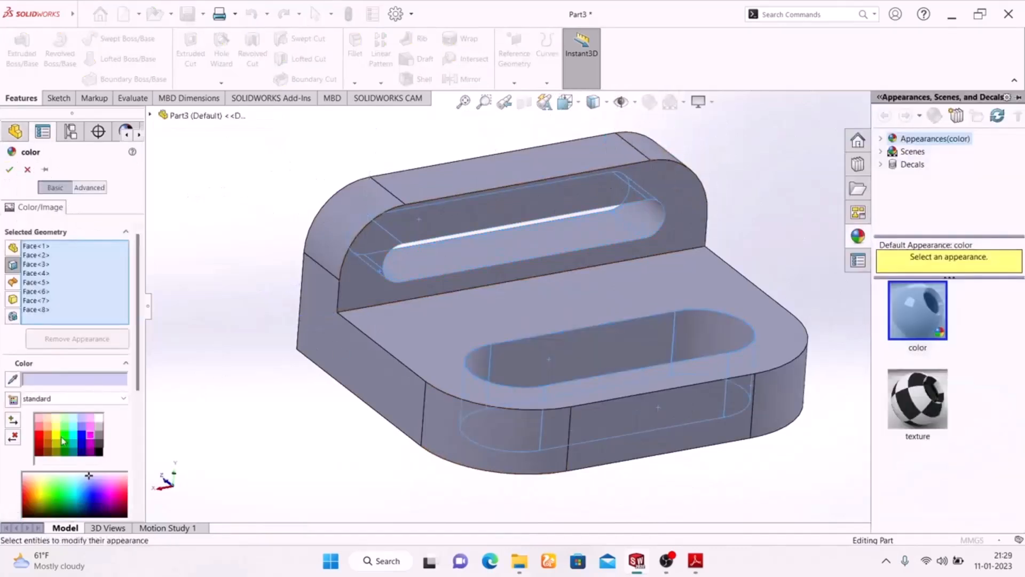
left_click(65, 438)
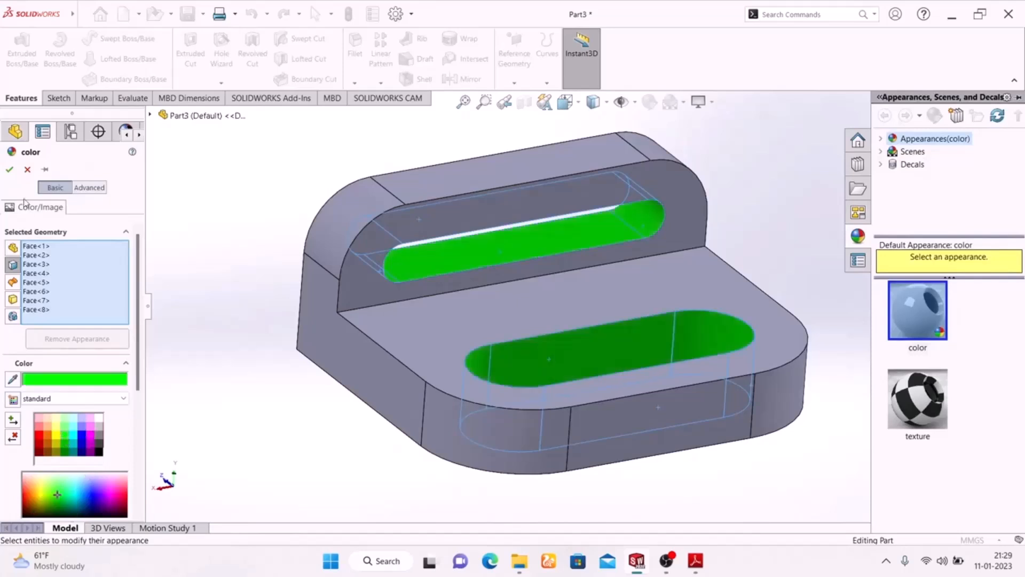
left_click(9, 171)
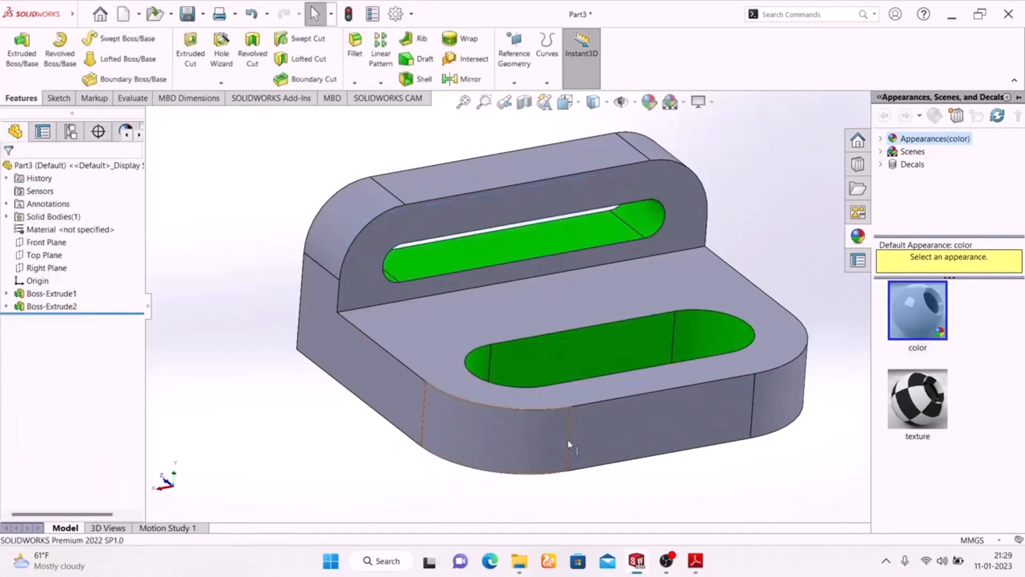
- Check the drawing's side-face colors in Adobe Reader, and apply red to the base's flat front face and both flat side faces in SOLIDWORKS
left_click(696, 562)
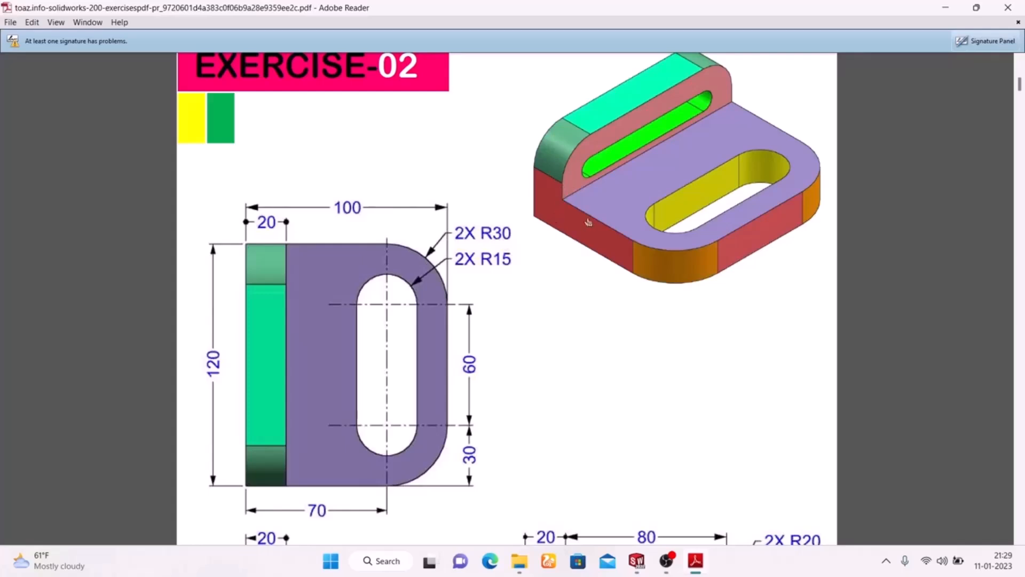
left_click(695, 561)
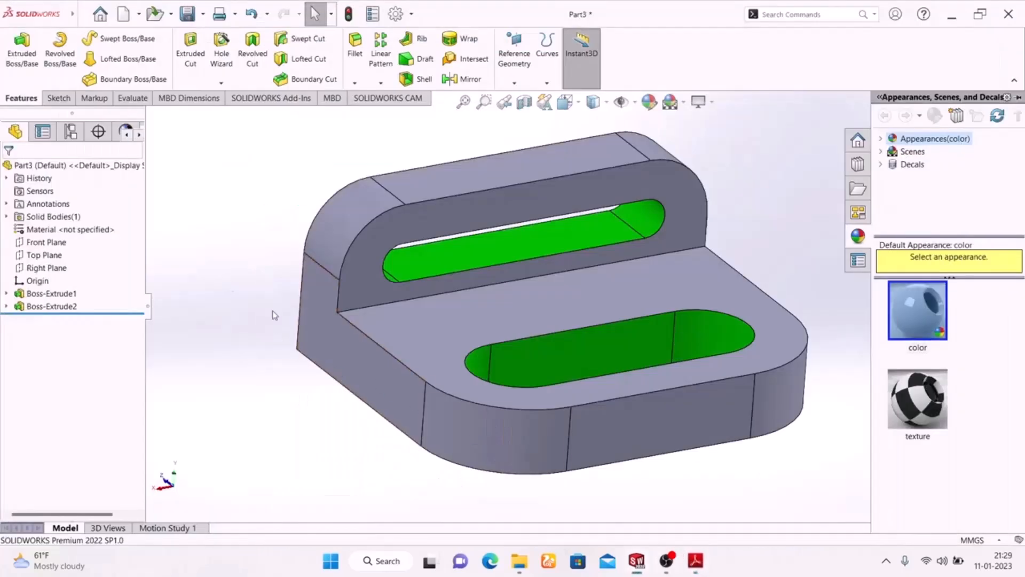
left_click(336, 336)
left_click(612, 435, "ctrl")
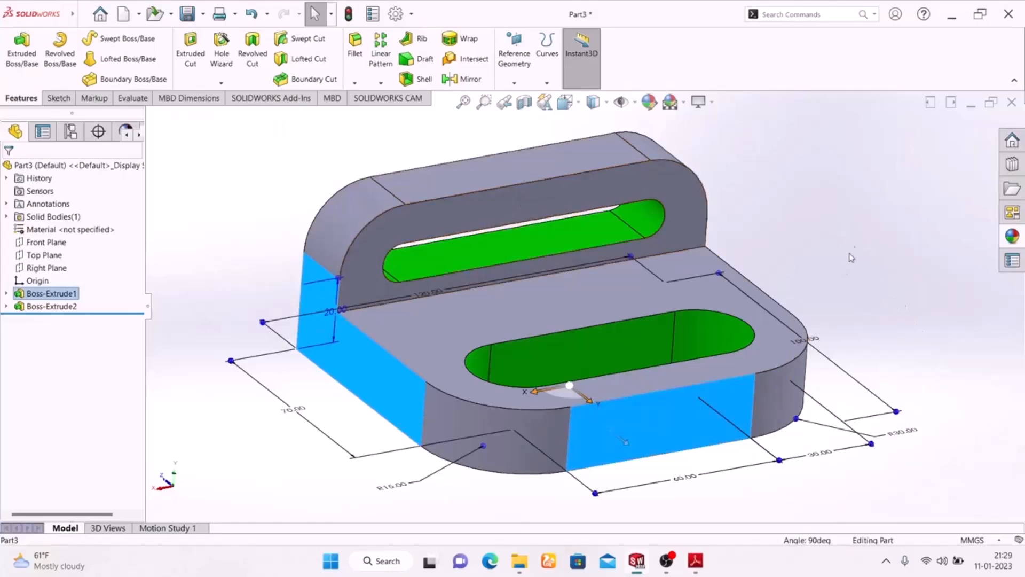
middle_click_drag(902, 303, 753, 287)
left_click(783, 292, "ctrl")
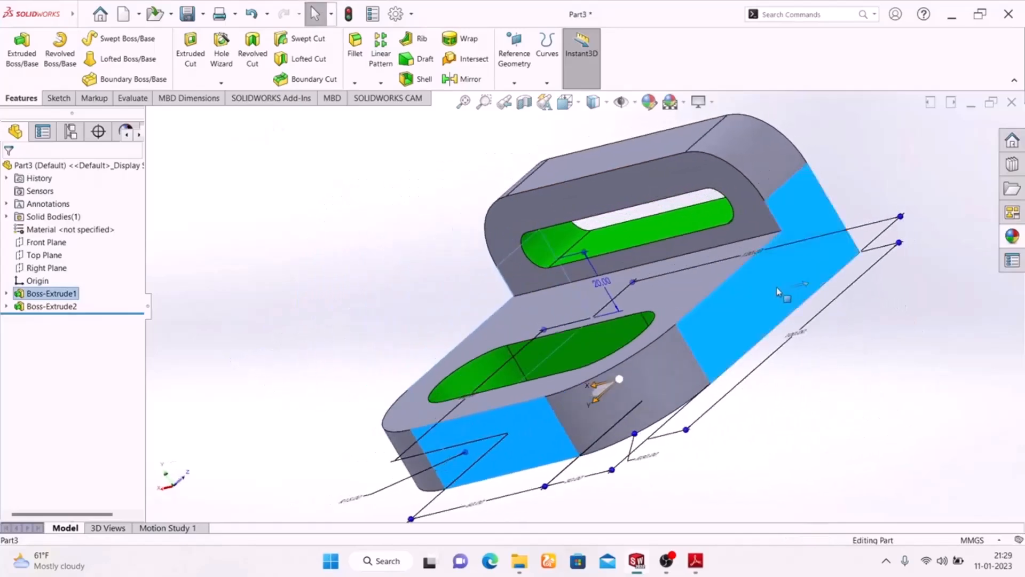
middle_click_drag(298, 308, 381, 281)
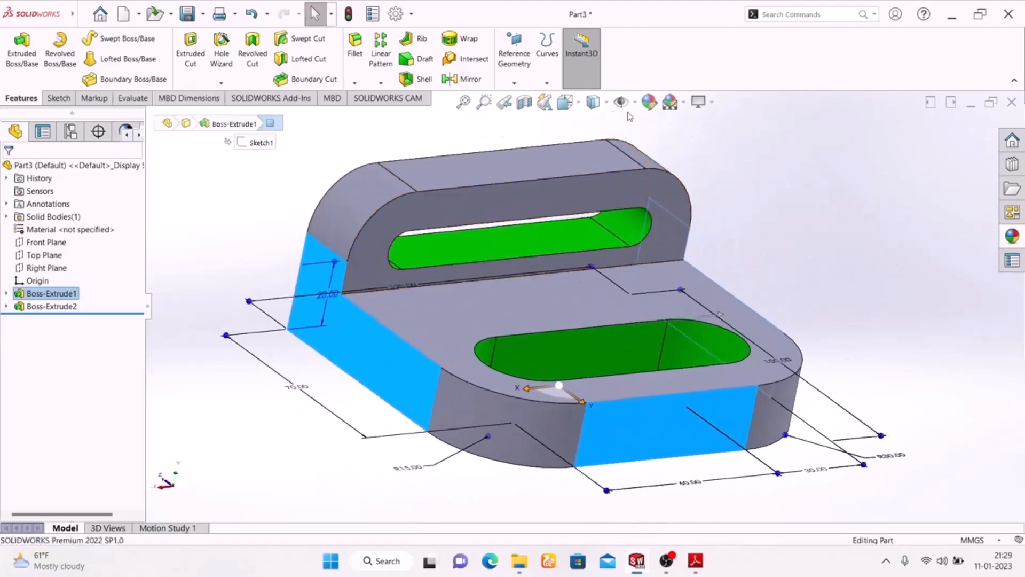
left_click(649, 102)
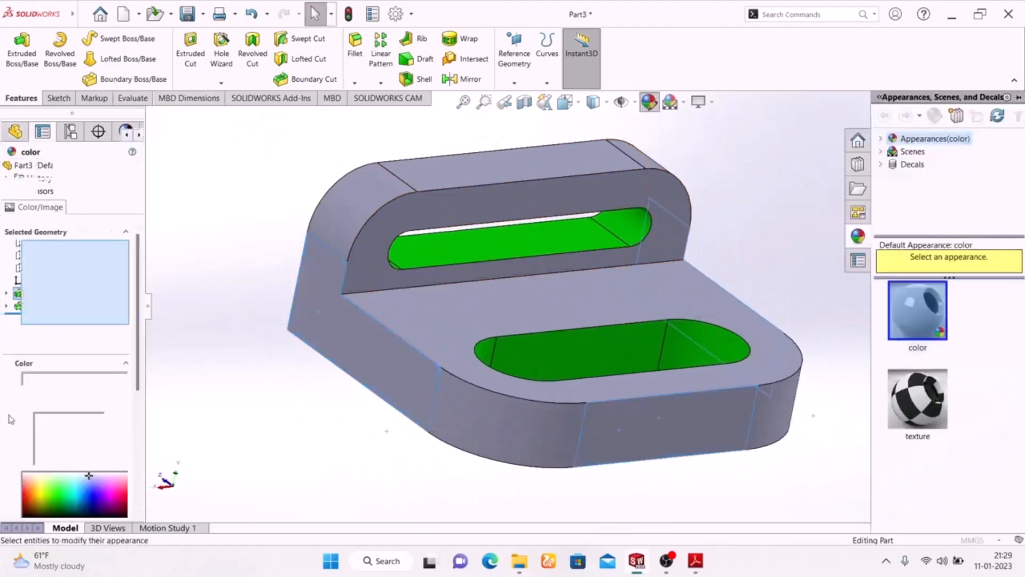
left_click(40, 439)
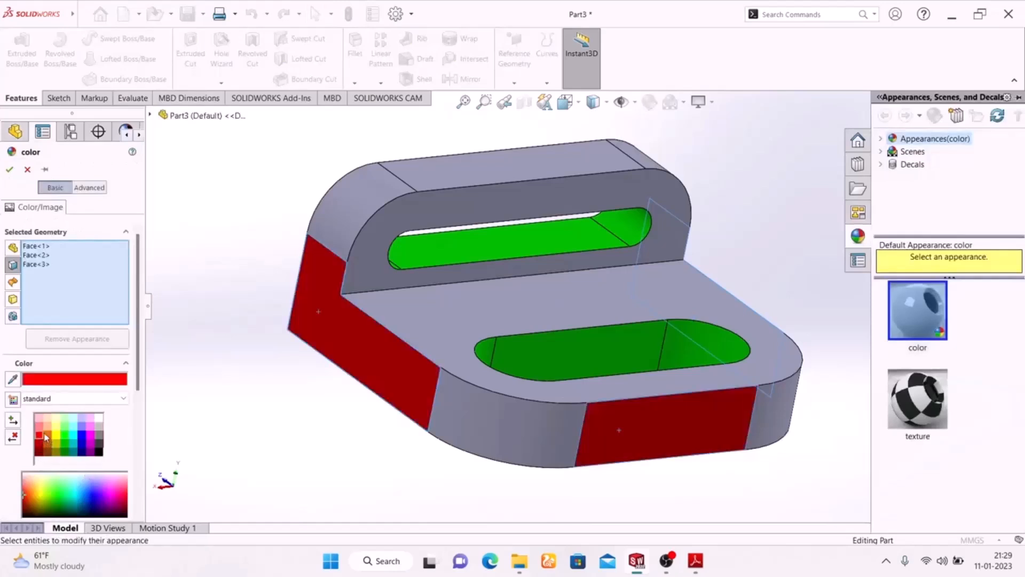
left_click(38, 427)
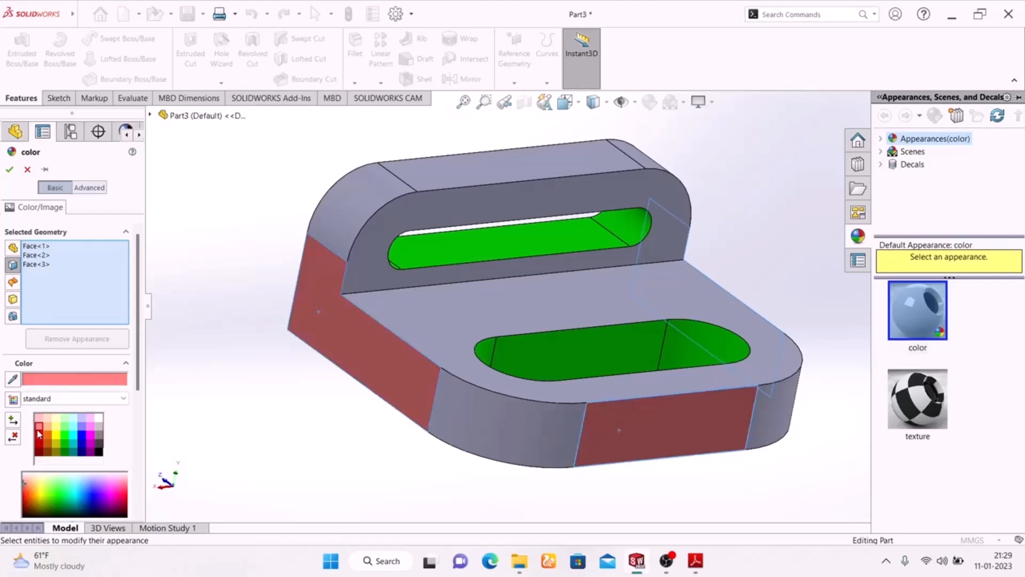
left_click(40, 439)
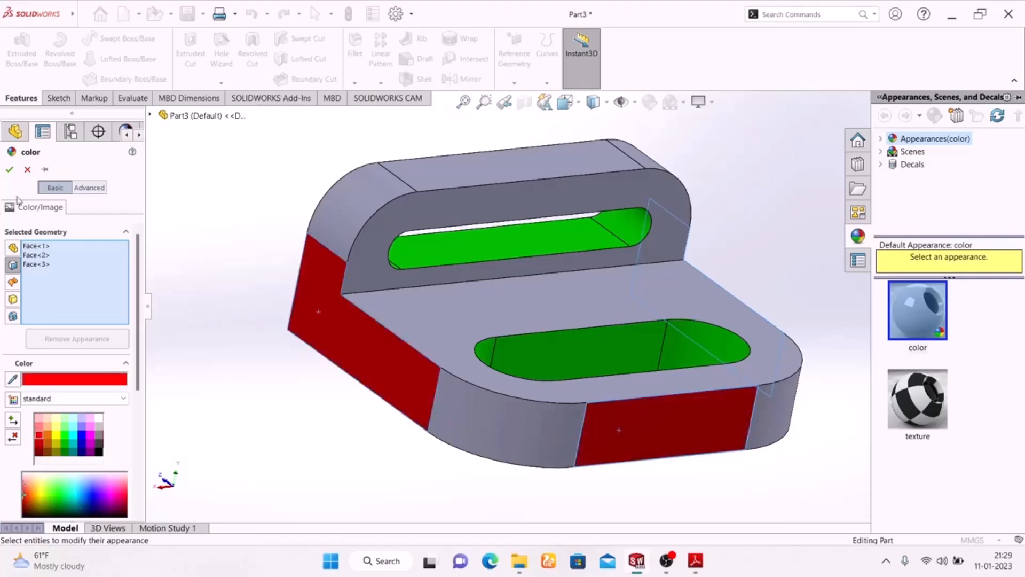
left_click(9, 171)
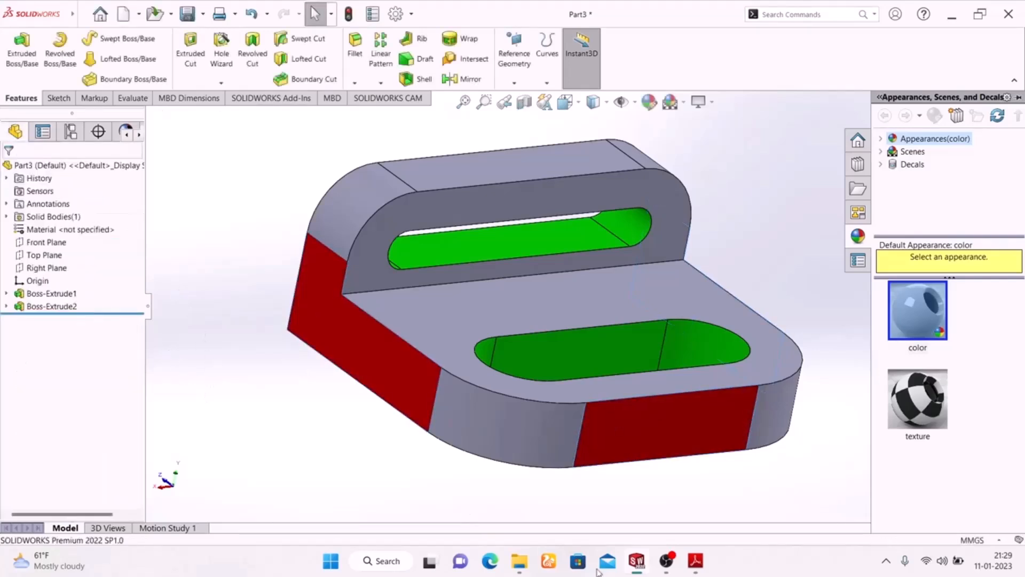
- Compare the corner and side face colors in the Adobe Reader drawing's isometric and orthographic views, and return to SOLIDWORKS
left_click(695, 564)
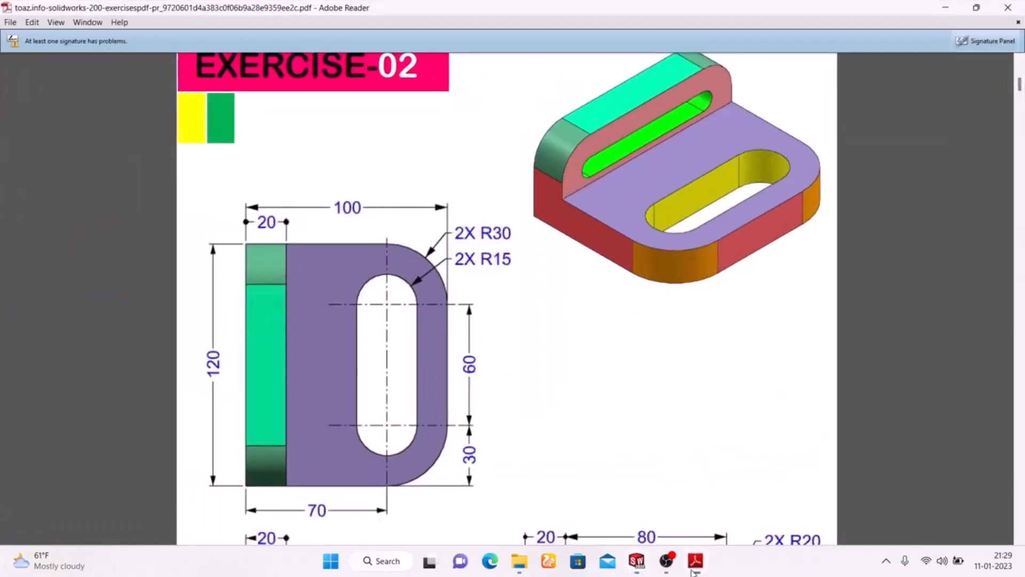
scroll(581, 405, "down", 8)
scroll(577, 400, "up", 2)
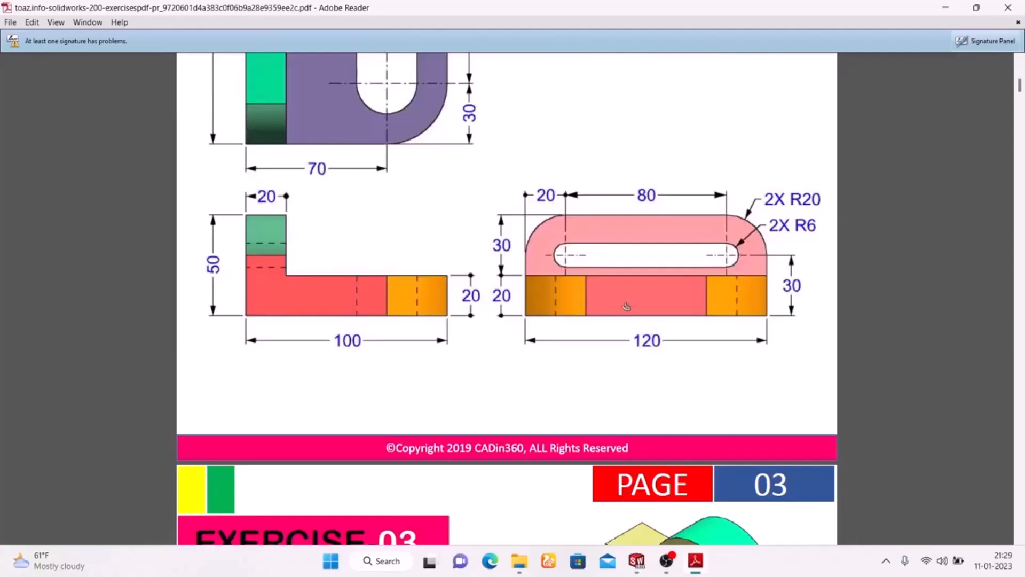
scroll(365, 319, "up", 4)
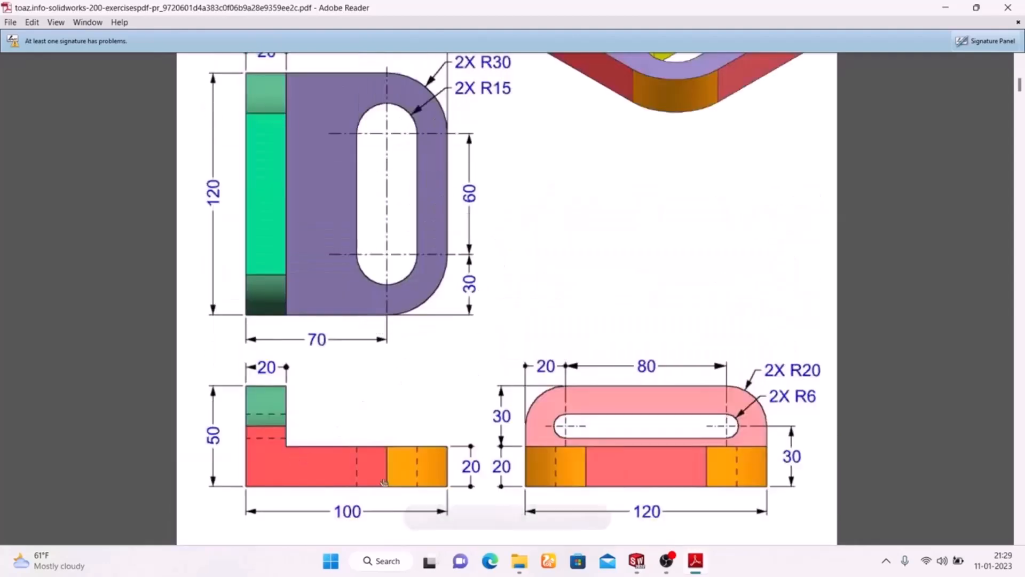
left_click(694, 568)
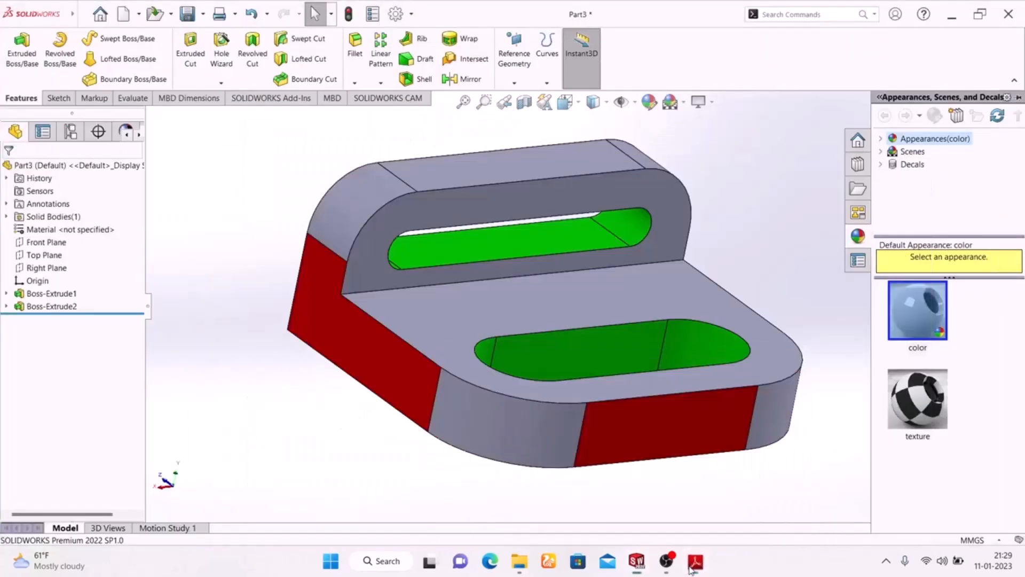
- Select the two rounded corner faces of the base and the two of the wall, and apply a yellow color appearance
left_click(483, 416)
left_click(773, 410, "ctrl")
left_click(327, 218, "ctrl")
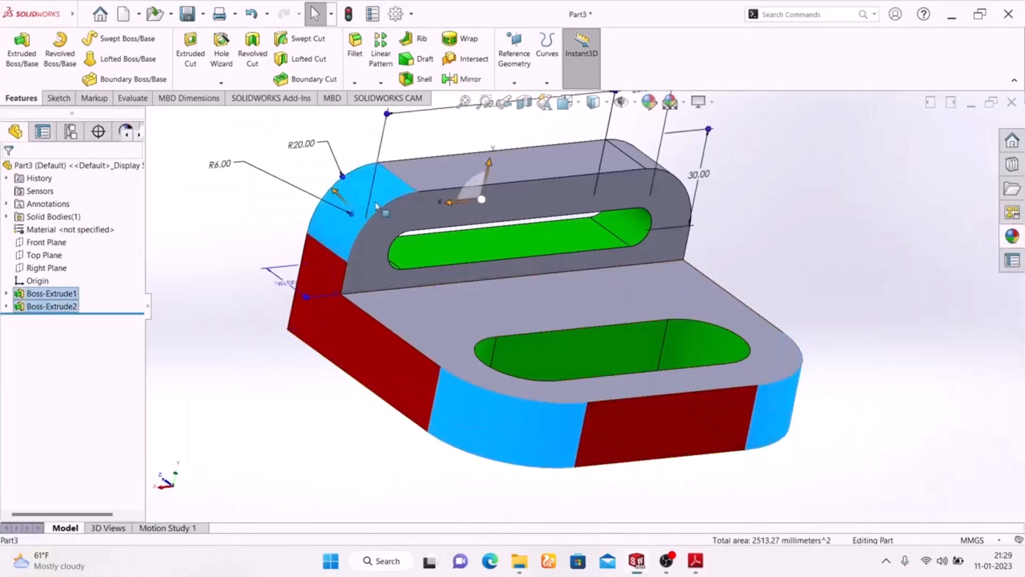
middle_click_drag(792, 256, 779, 176)
left_click(779, 167, "ctrl")
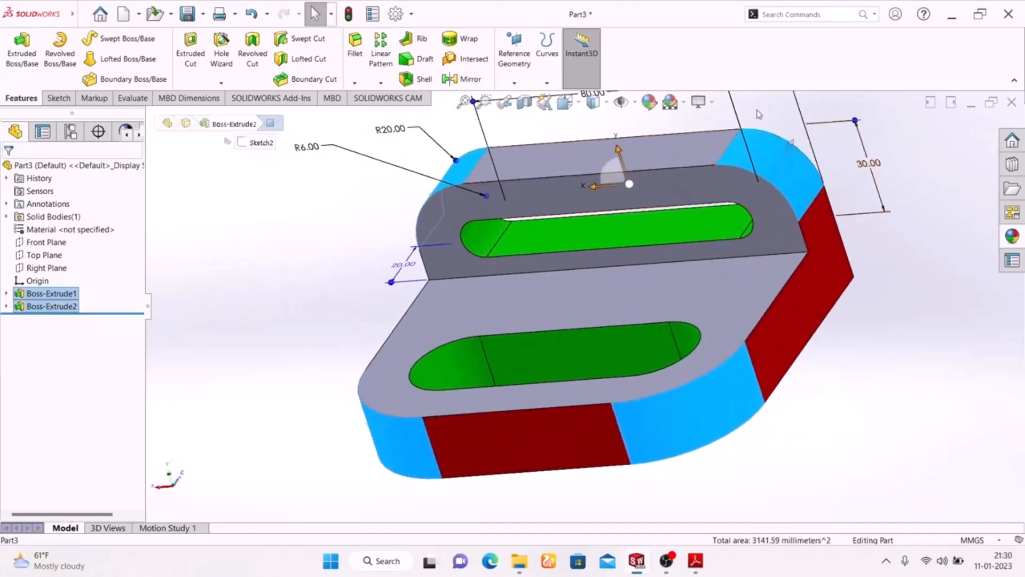
left_click(649, 101)
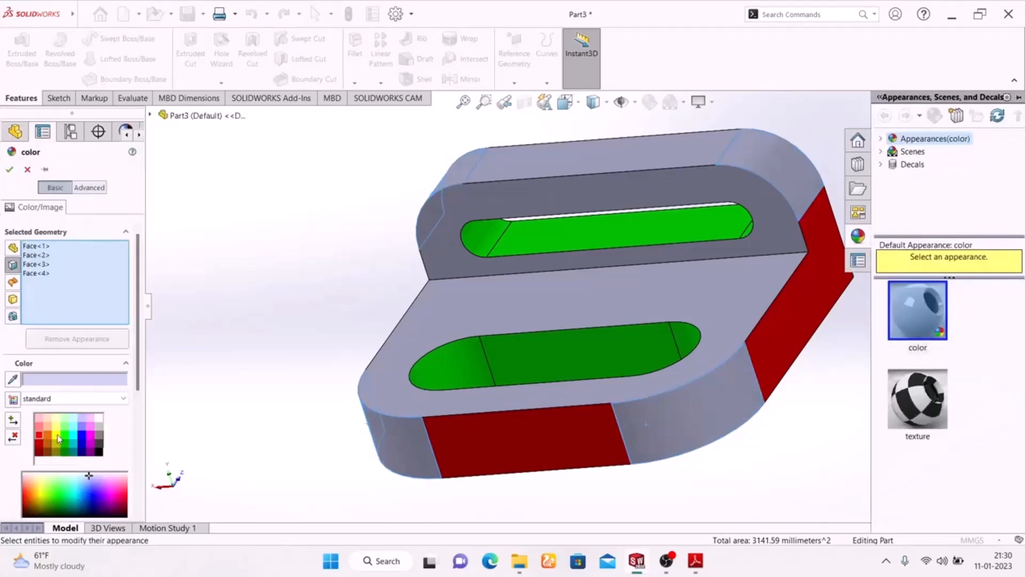
left_click(59, 439)
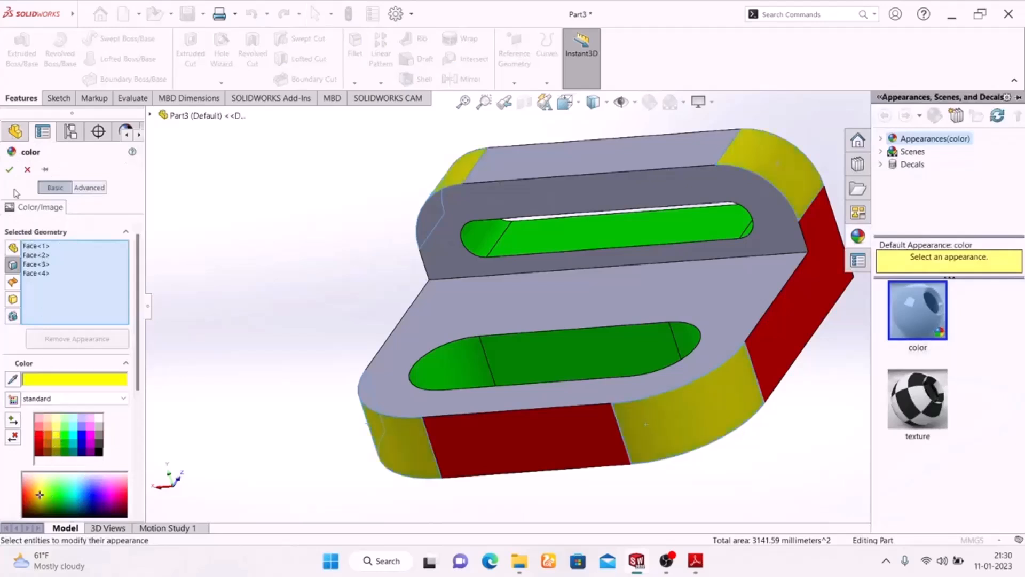
left_click(9, 169)
- Select the bracket's bottom face and the wall's back face, and apply a cyan color appearance to them
middle_click_drag(234, 322, 344, 142)
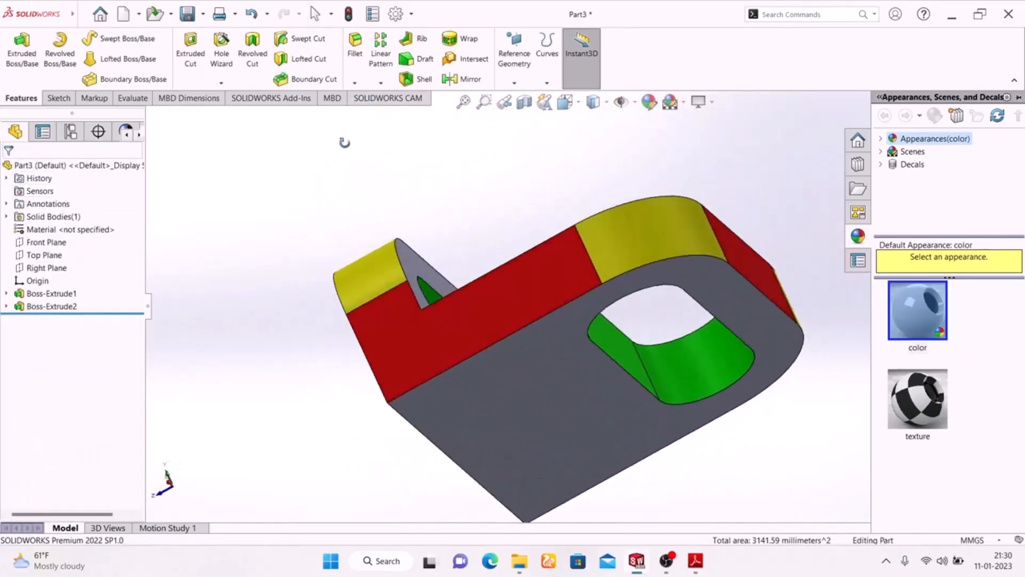
left_click(499, 437)
middle_click_drag(251, 349, 560, 402)
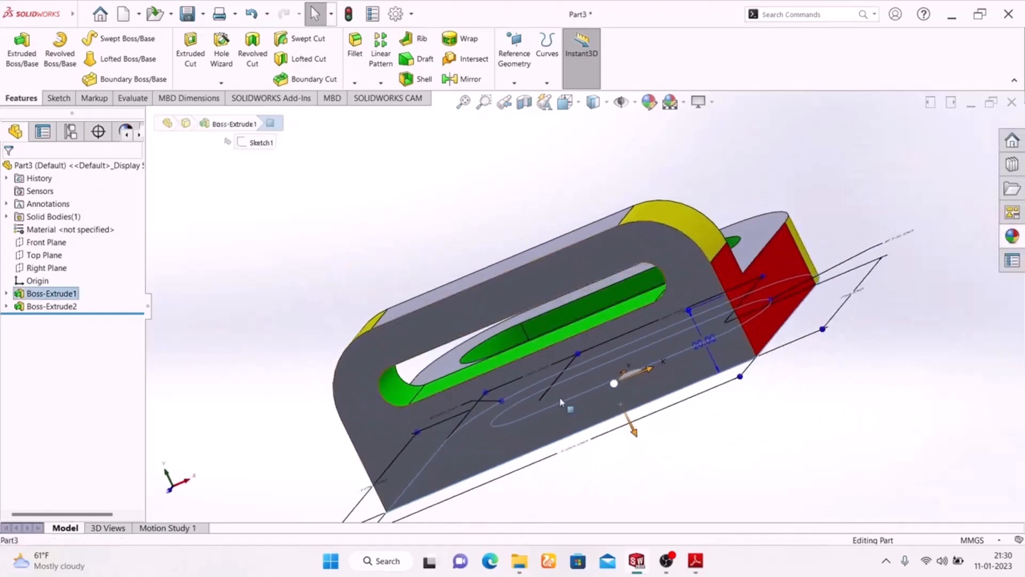
left_click(395, 431, "ctrl")
middle_click_drag(811, 432, 739, 573)
middle_click_drag(331, 202, 647, 203)
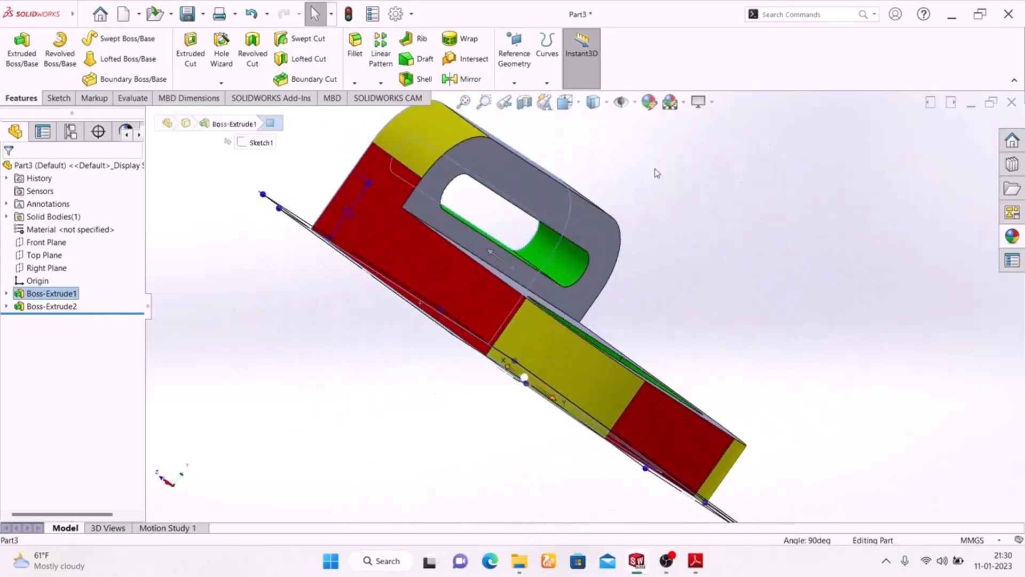
left_click(648, 102)
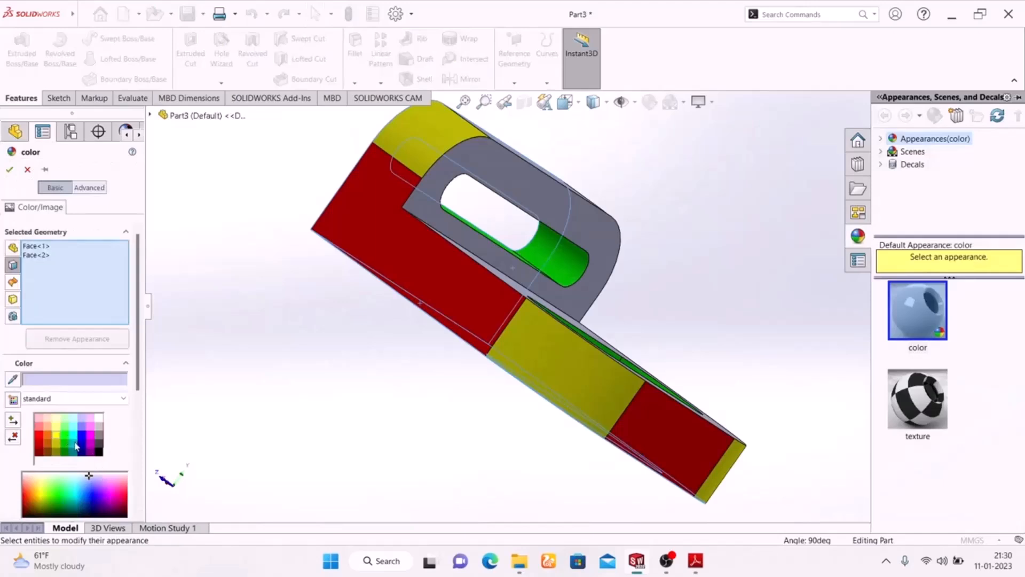
left_click(75, 440)
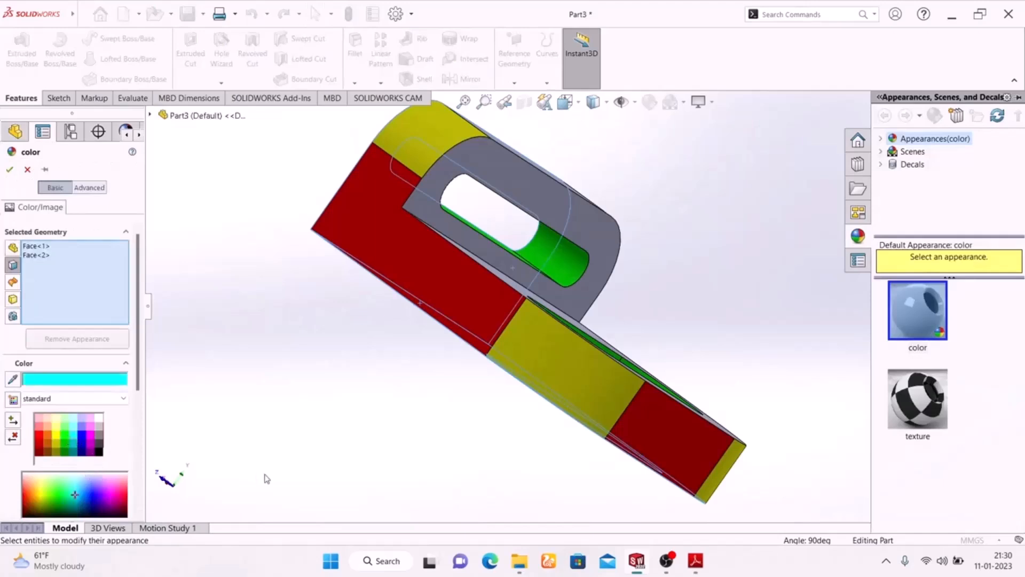
left_click(11, 171)
- Apply a magenta color appearance to the base's upper face and the slotted front face of the wall
middle_click_drag(274, 387, 240, 475)
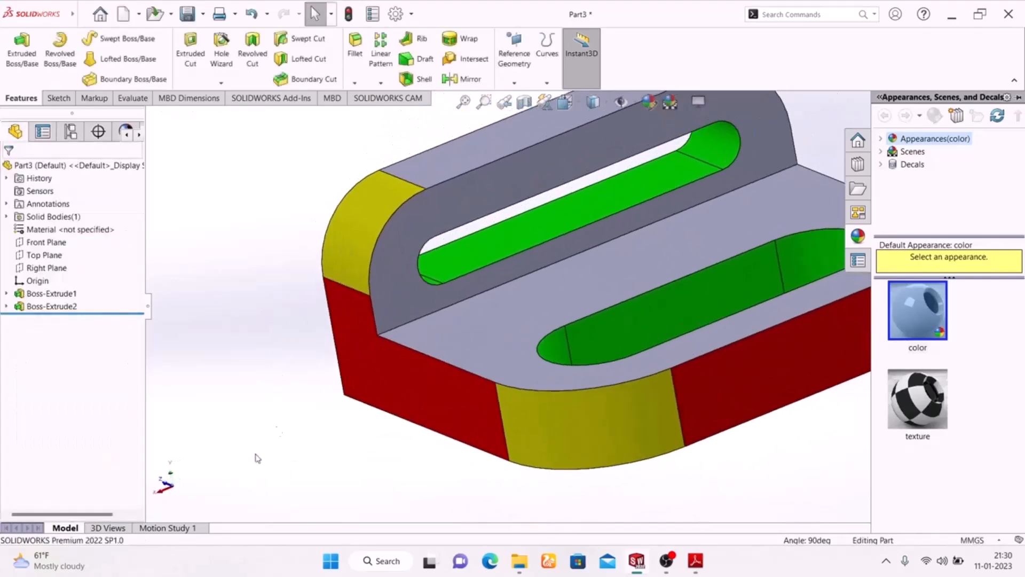
left_click(450, 337)
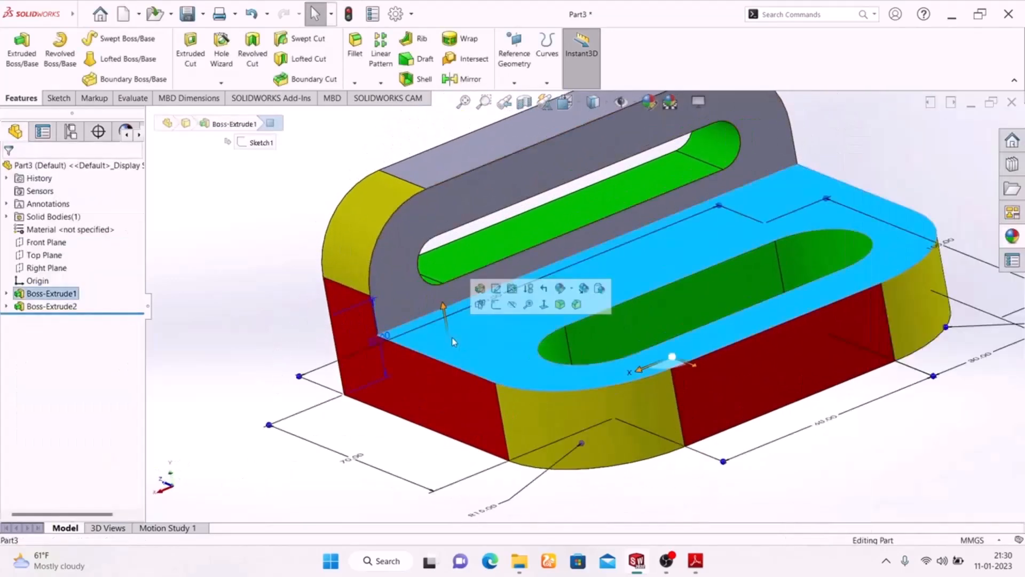
left_click(406, 266, "ctrl")
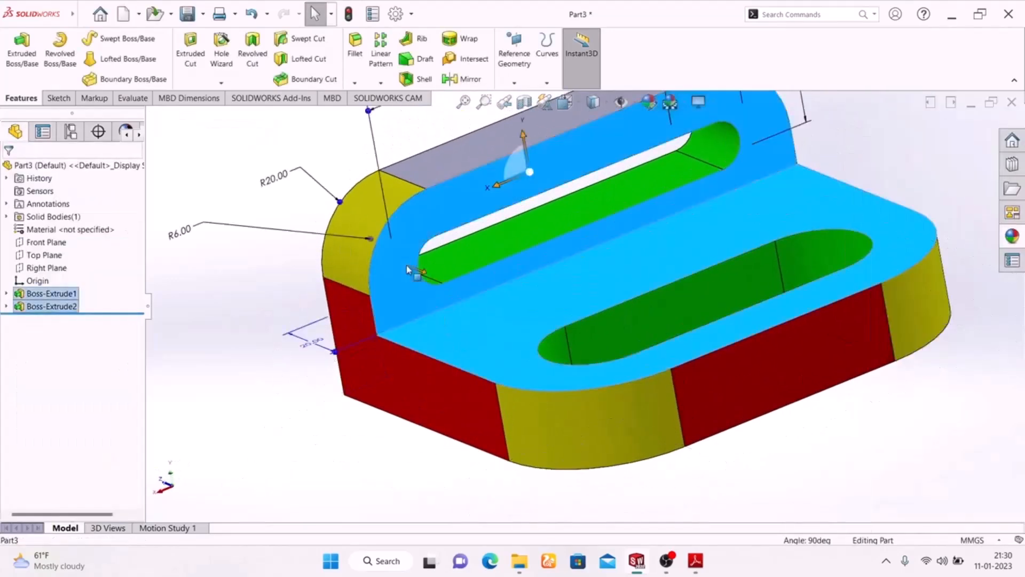
left_click(649, 101)
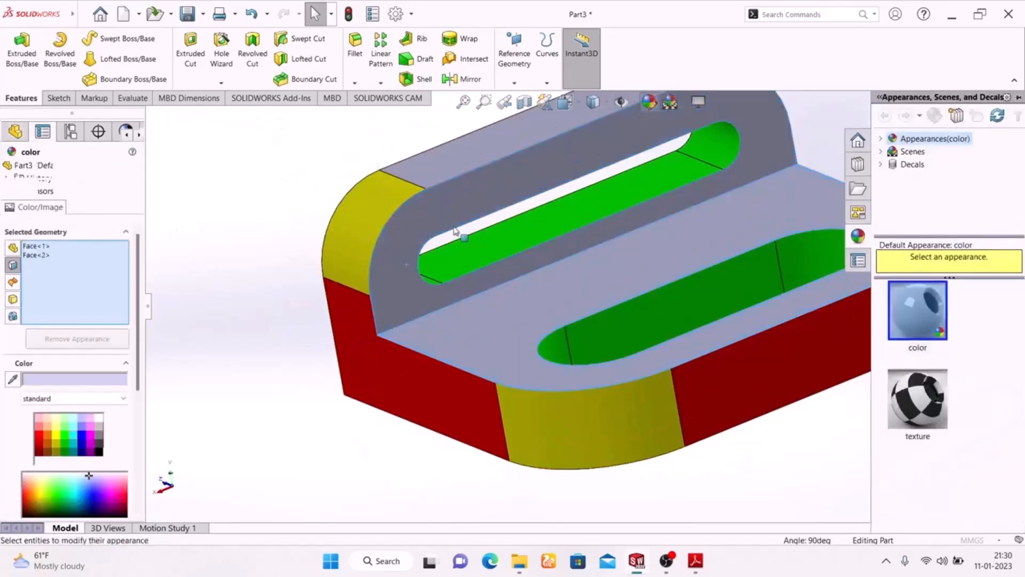
left_click(49, 438)
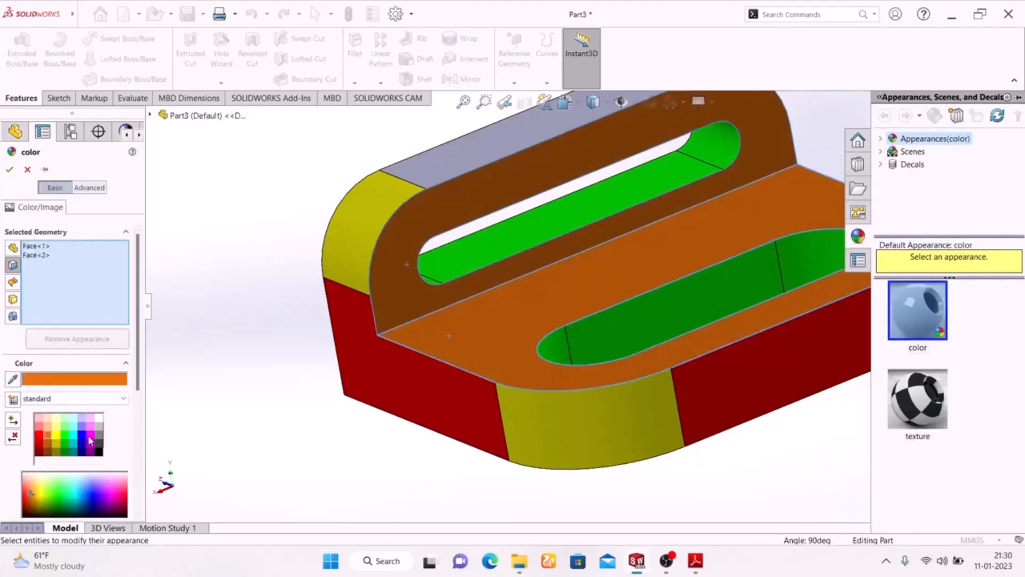
left_click(91, 439)
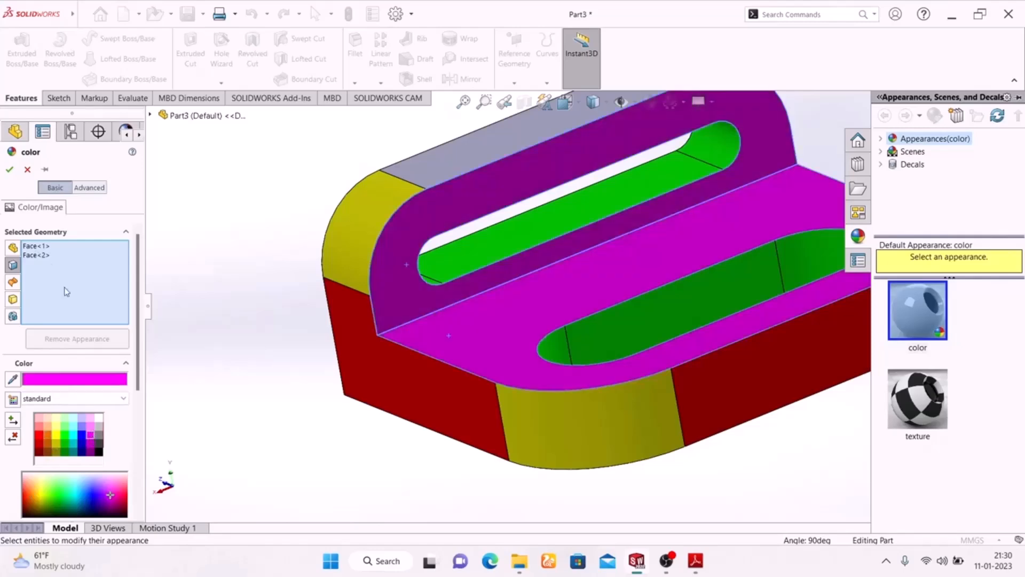
left_click(9, 171)
- Apply a red color appearance to the flat top face of the wall
middle_click_drag(357, 449, 345, 412)
scroll(345, 411, "up", 5)
middle_click_drag(687, 414, 601, 199)
scroll(593, 171, "down", 5)
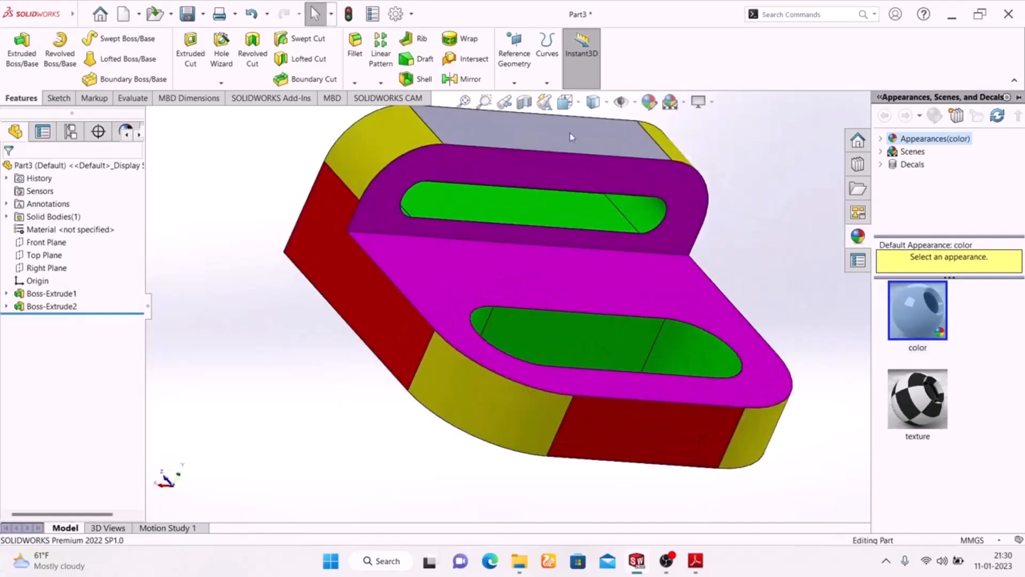
left_click(569, 137)
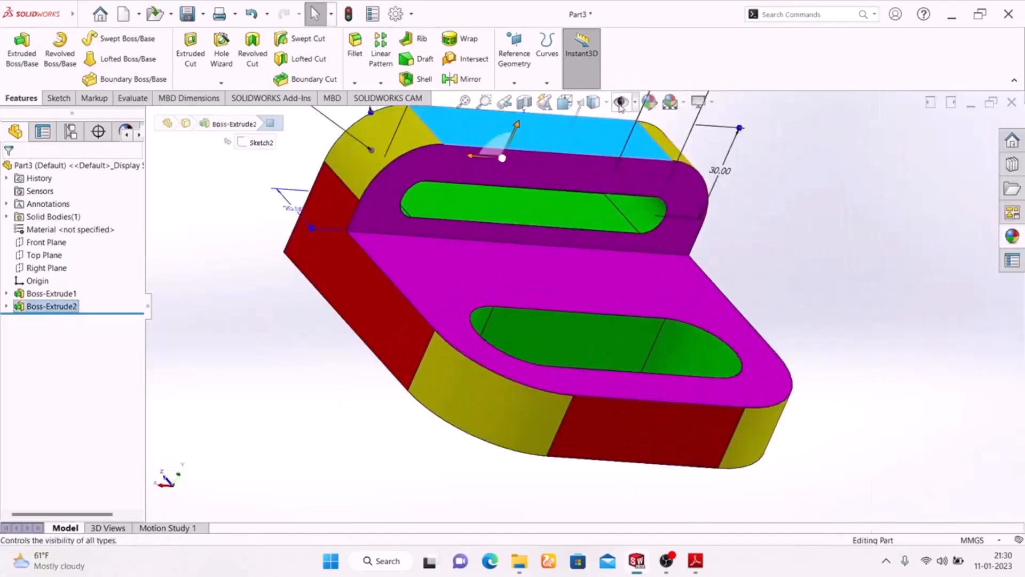
key("Escape")
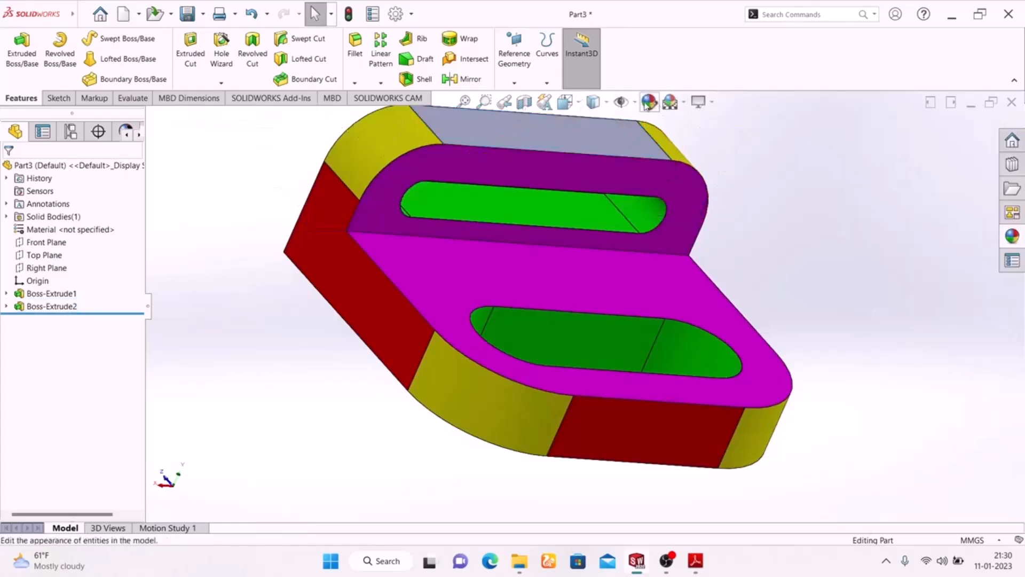
left_click(606, 144)
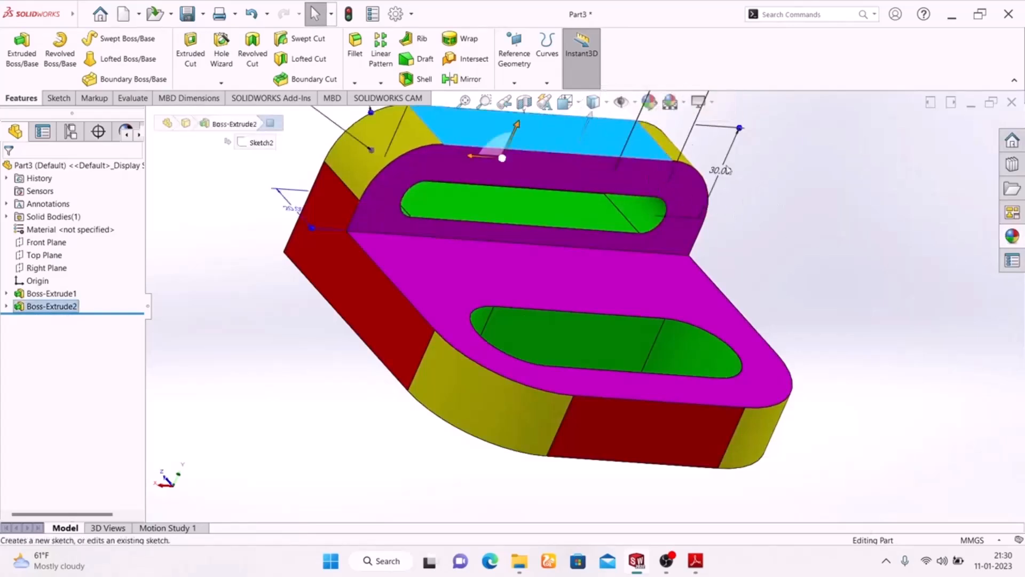
left_click(649, 102)
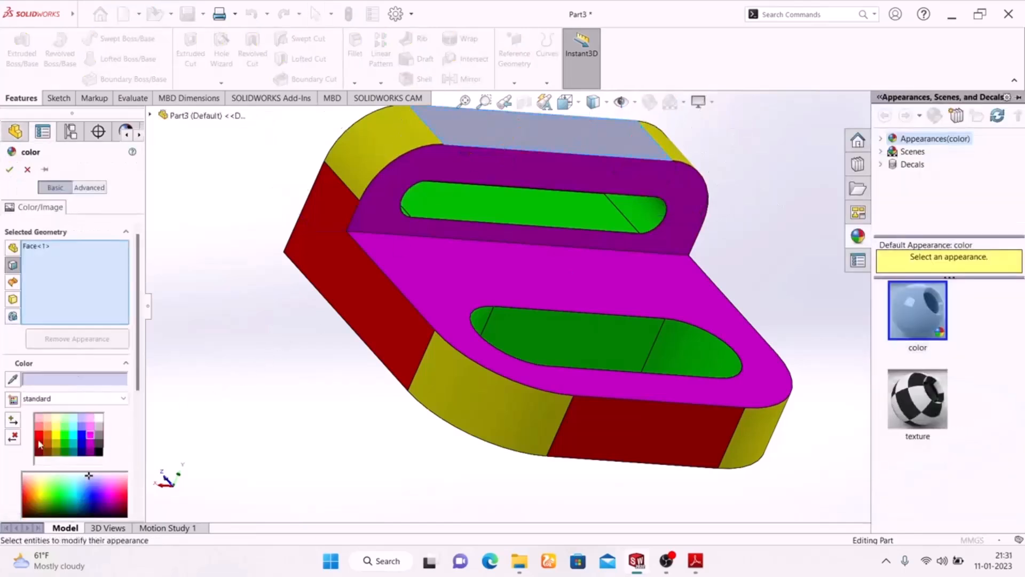
left_click(40, 438)
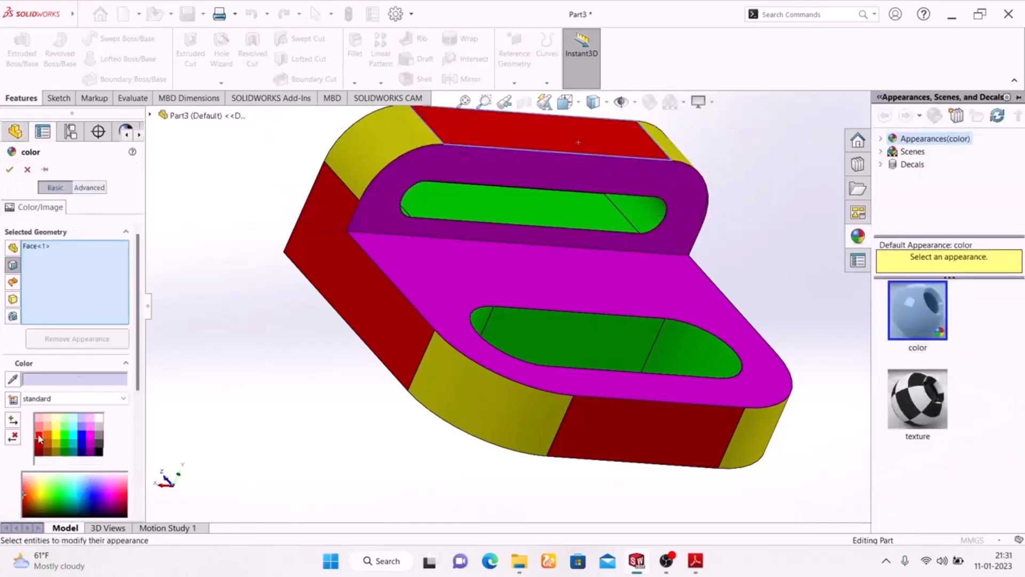
left_click(9, 170)
- Turn on RealView graphics to preview the colored bracket from another angle, and turn RealView off again
middle_click_drag(314, 332, 312, 398)
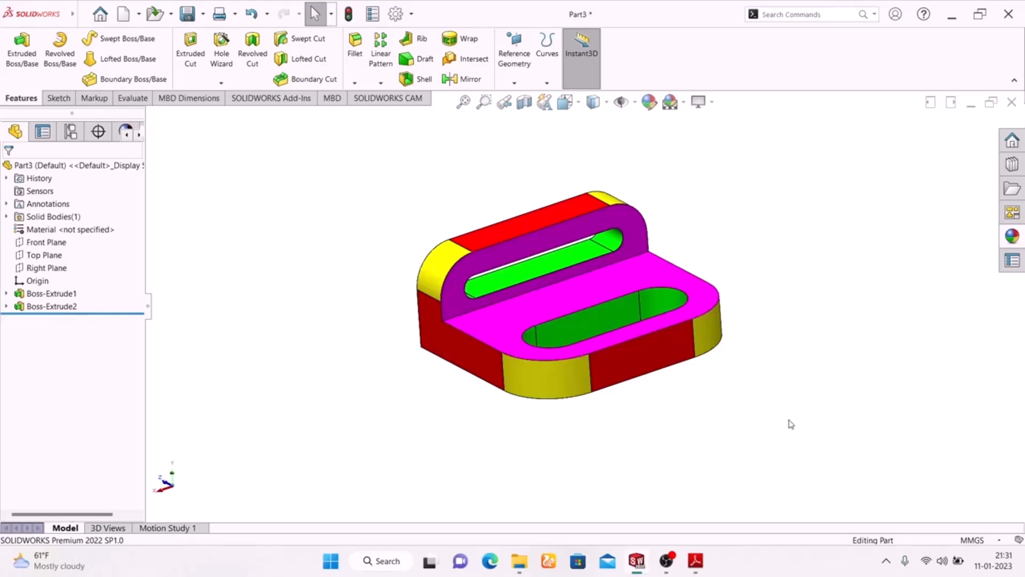
middle_click_drag(754, 431, 785, 432)
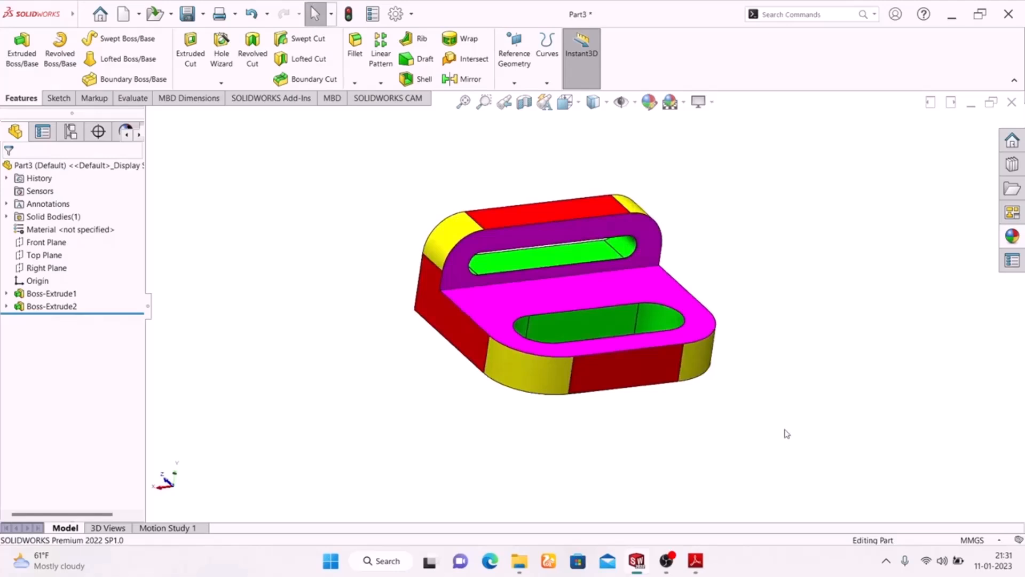
left_click(699, 102)
left_click(720, 122)
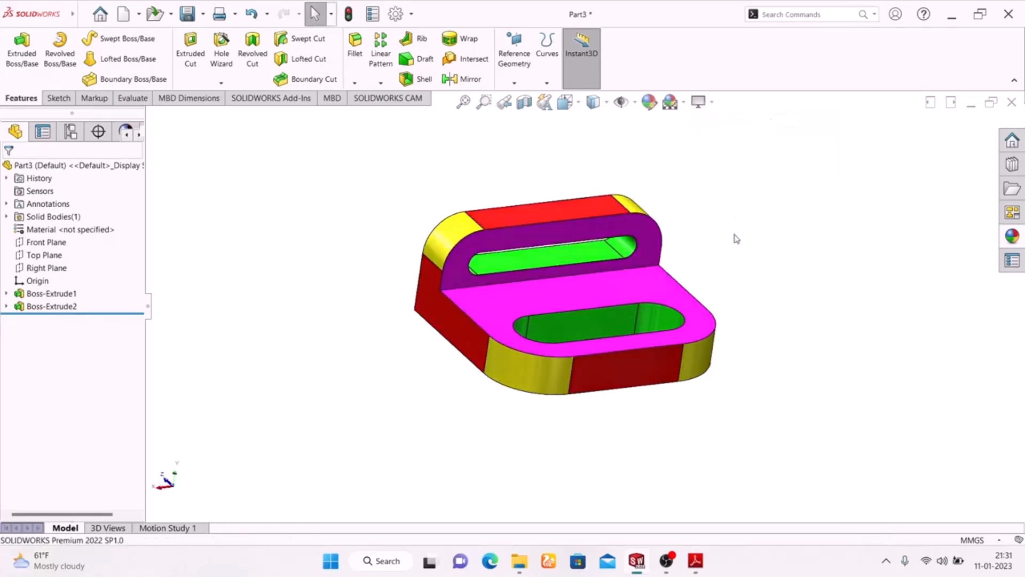
middle_click_drag(736, 249, 676, 333)
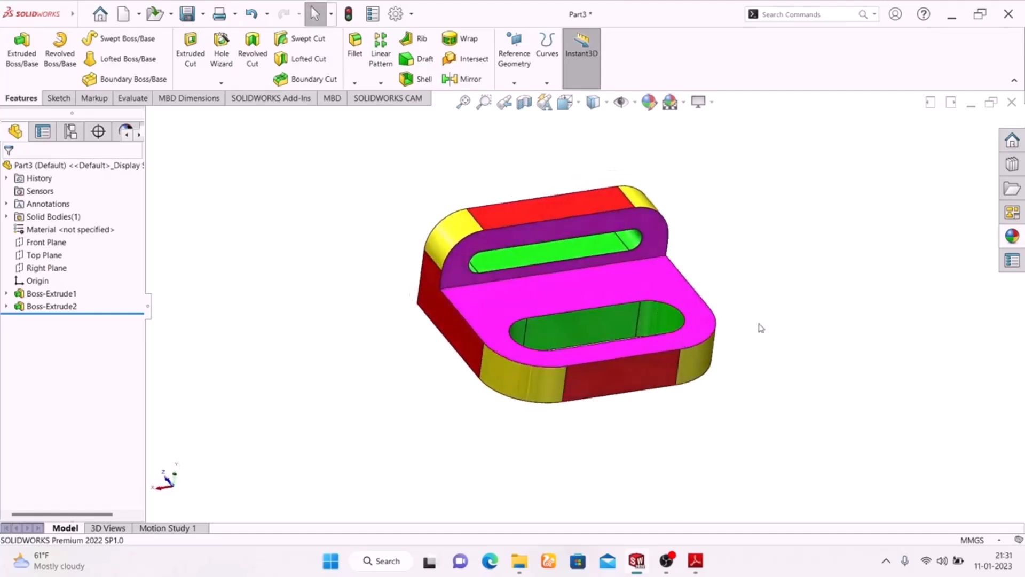
left_click(700, 102)
left_click(717, 123)
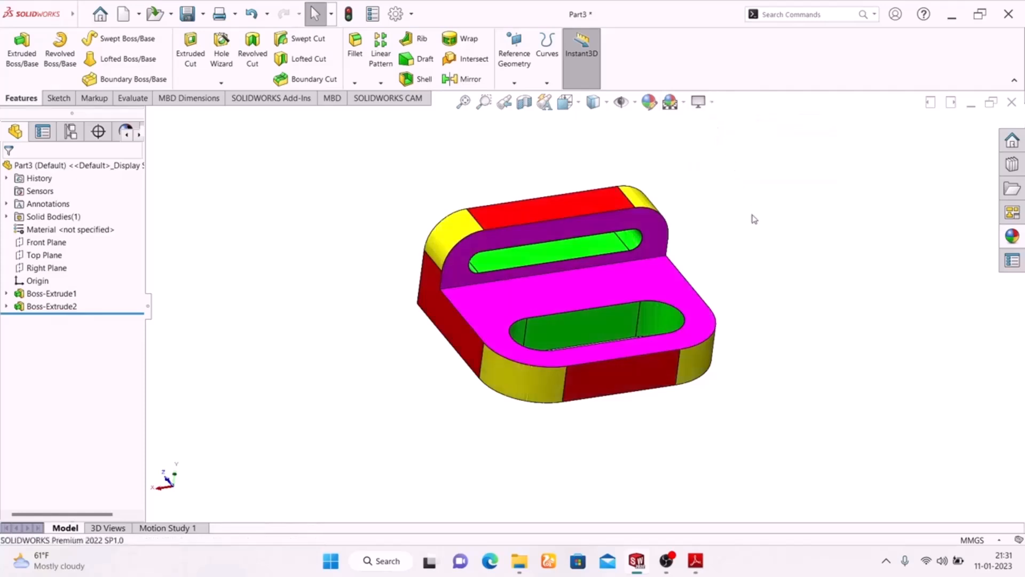